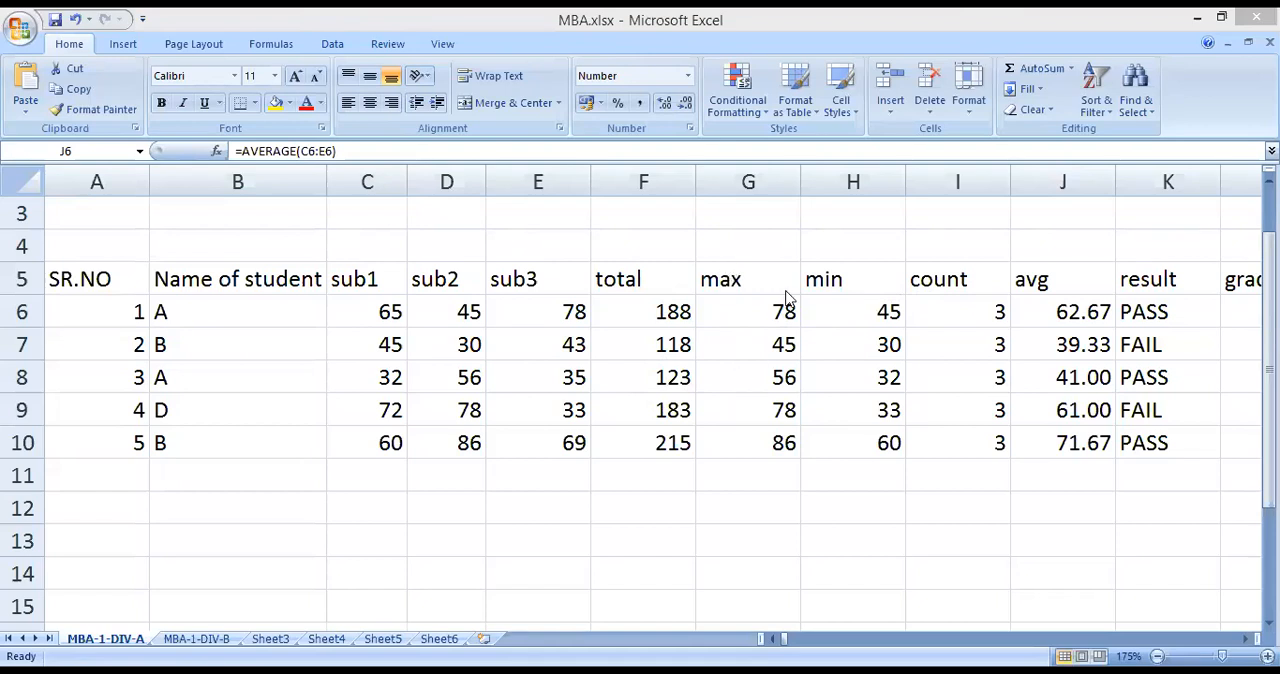
Inspect the formulas behind the first student's total, max, min, count and avg, and the last student's total.
{"action": "left_click", "coordinate": [1046, 316]}
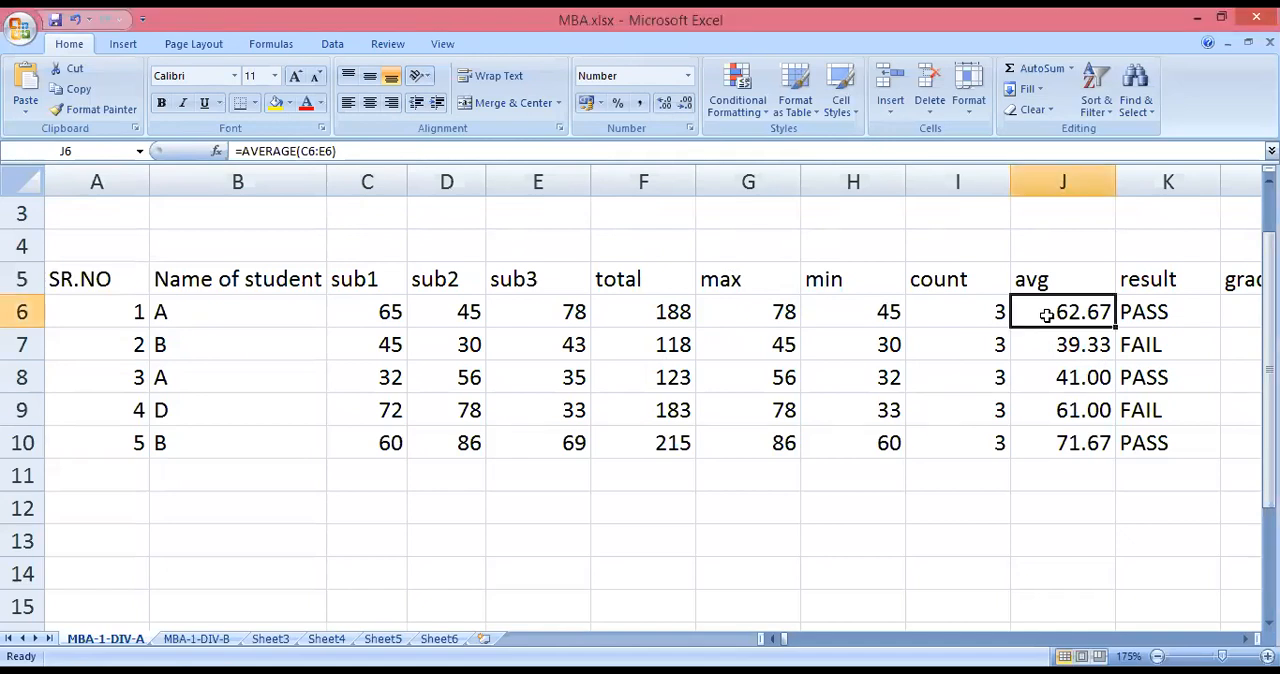
{"action": "left_click", "coordinate": [630, 316]}
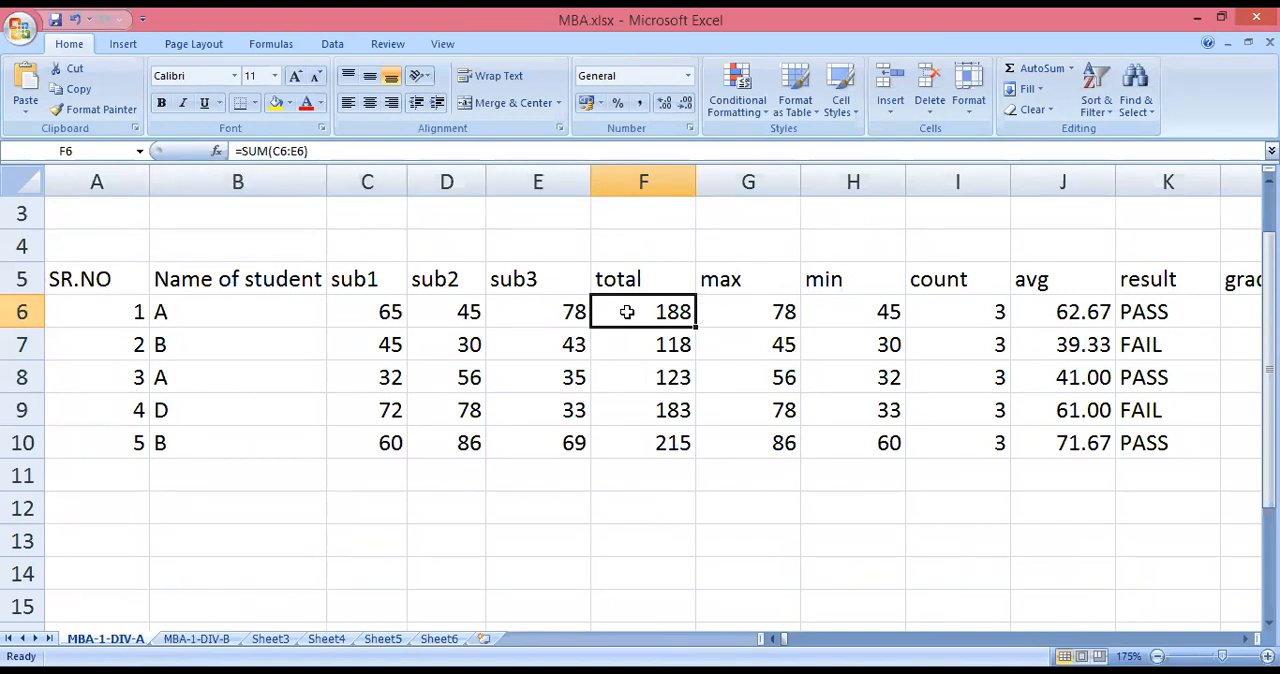
{"action": "left_click", "coordinate": [308, 150]}
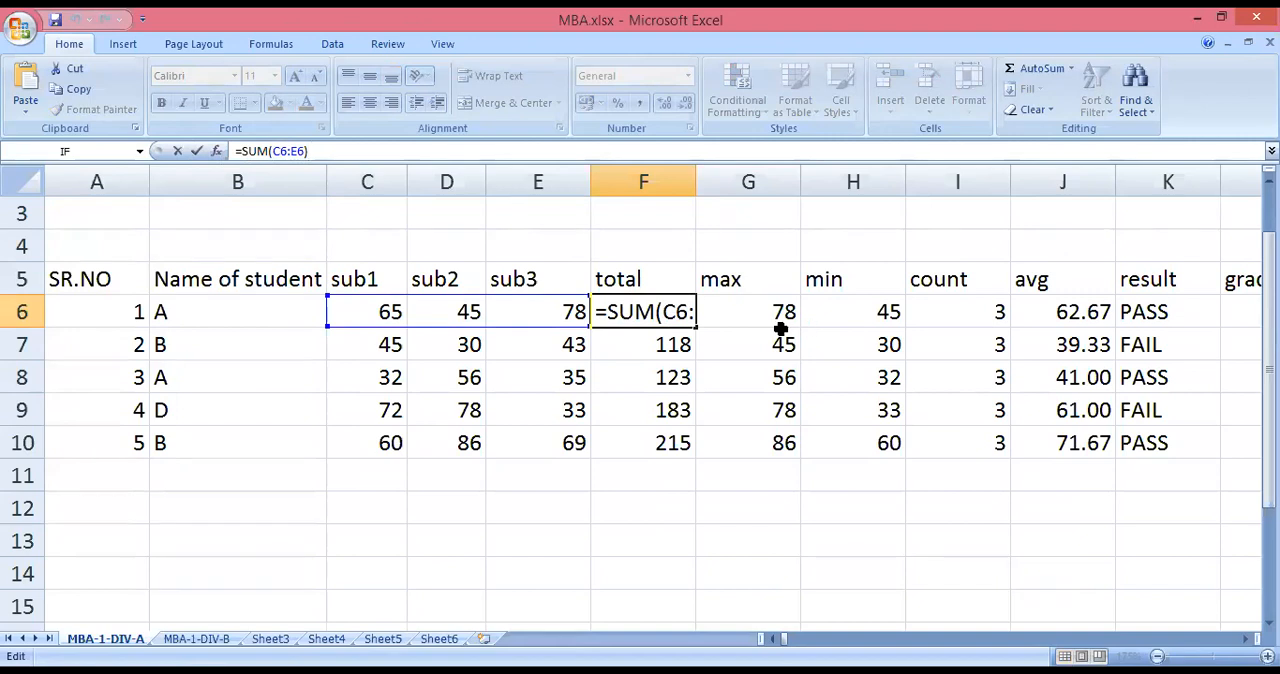
{"action": "left_click", "coordinate": [335, 155]}
{"action": "left_click", "coordinate": [652, 440]}
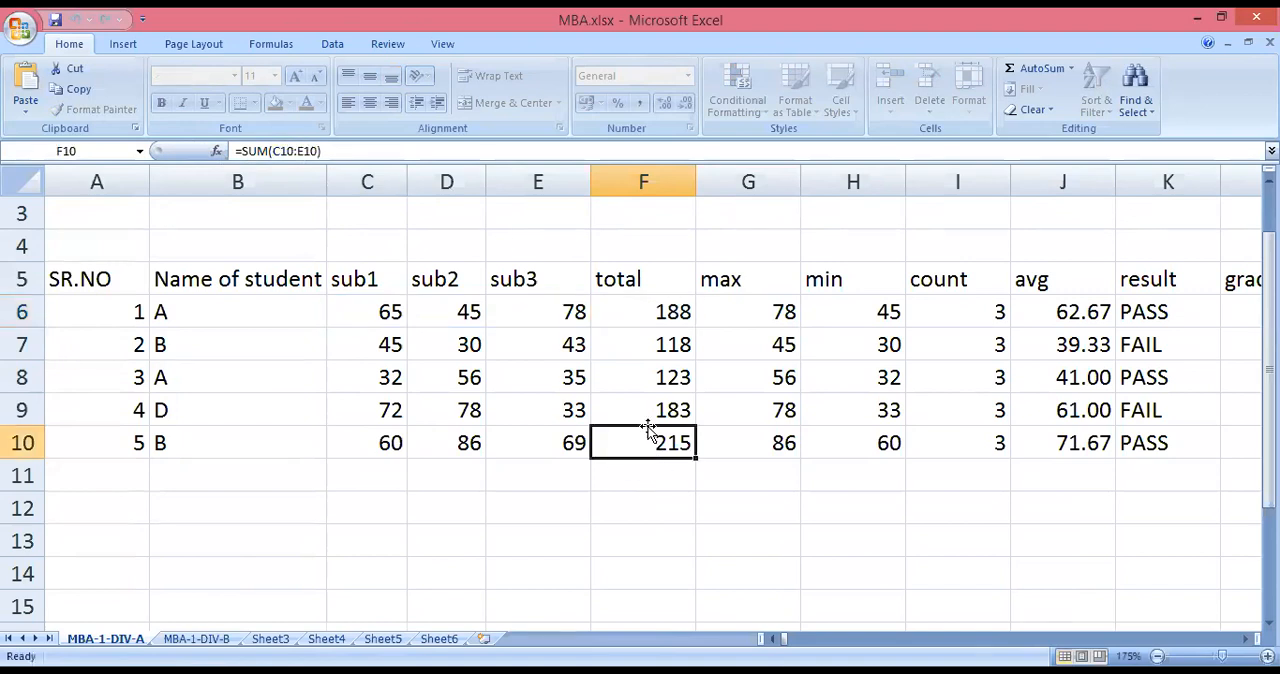
{"action": "left_click", "coordinate": [627, 313]}
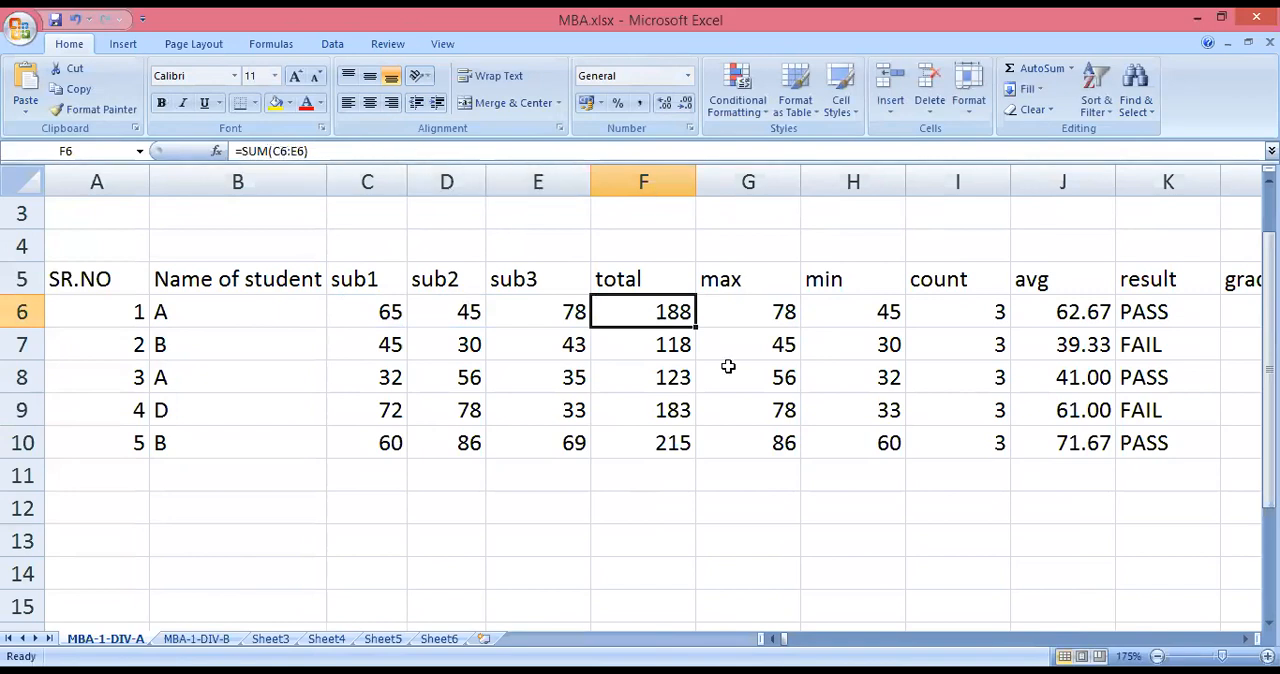
{"action": "left_click", "coordinate": [733, 311]}
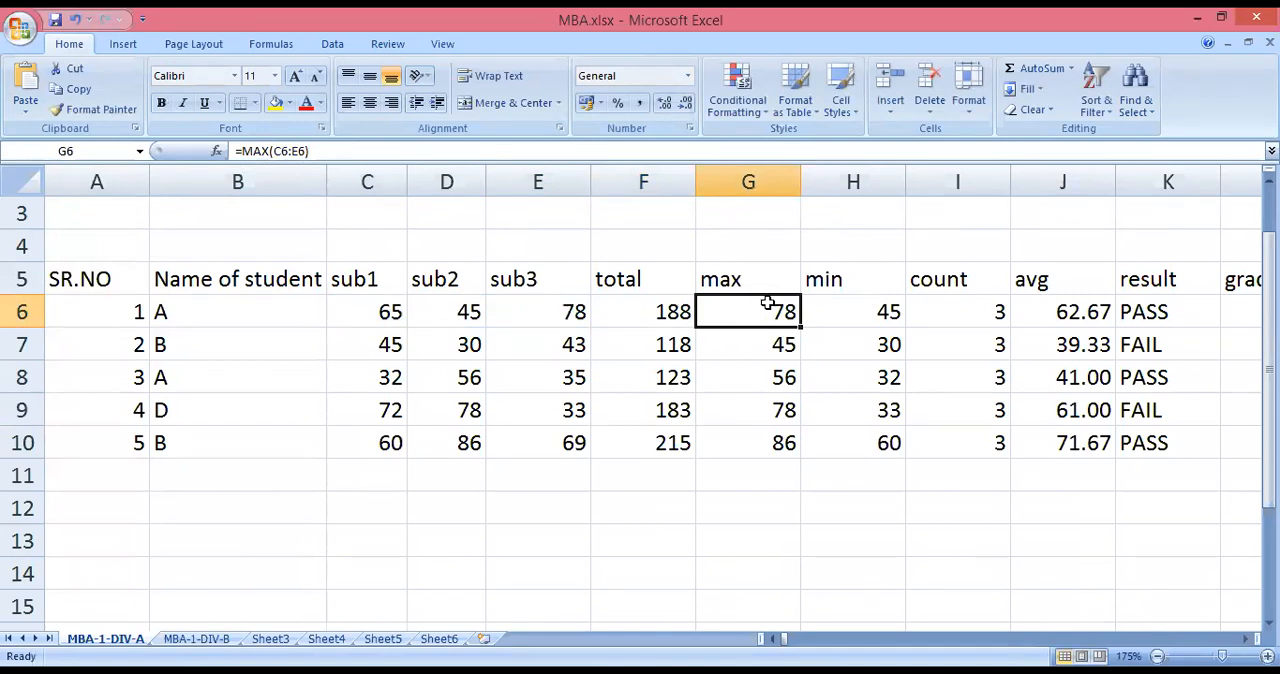
{"action": "left_click", "coordinate": [866, 322]}
{"action": "left_click", "coordinate": [945, 315]}
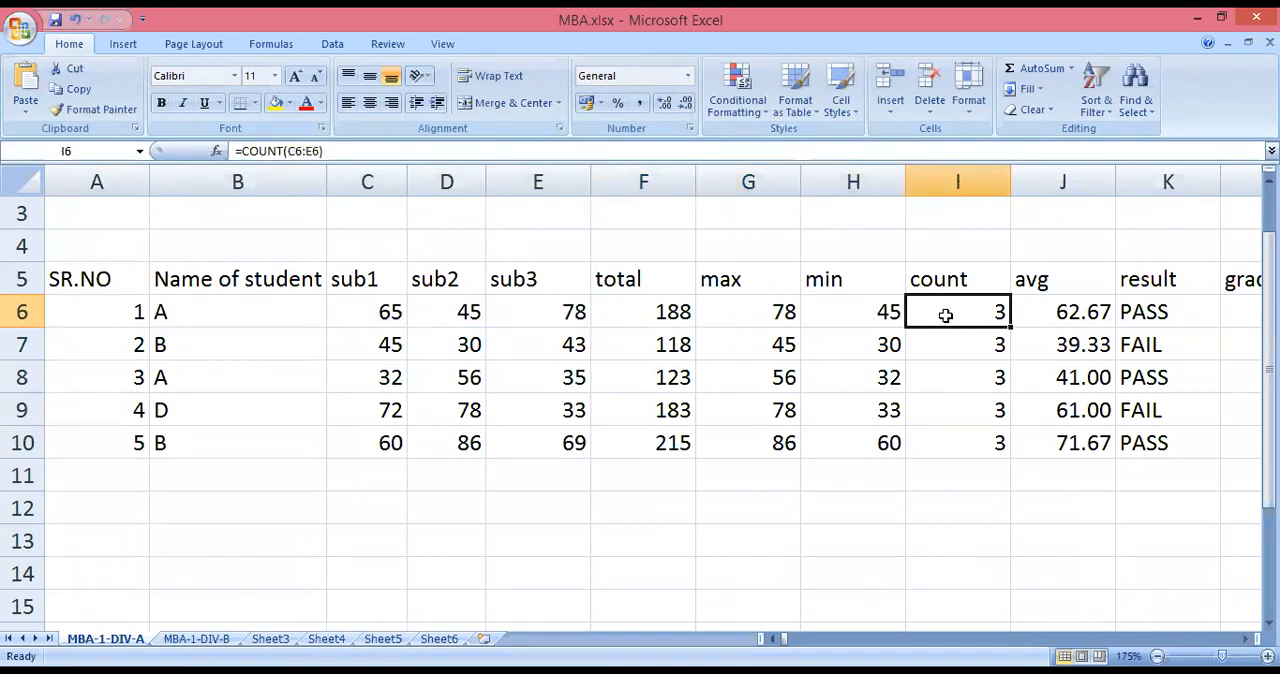
{"action": "left_click", "coordinate": [1030, 317]}
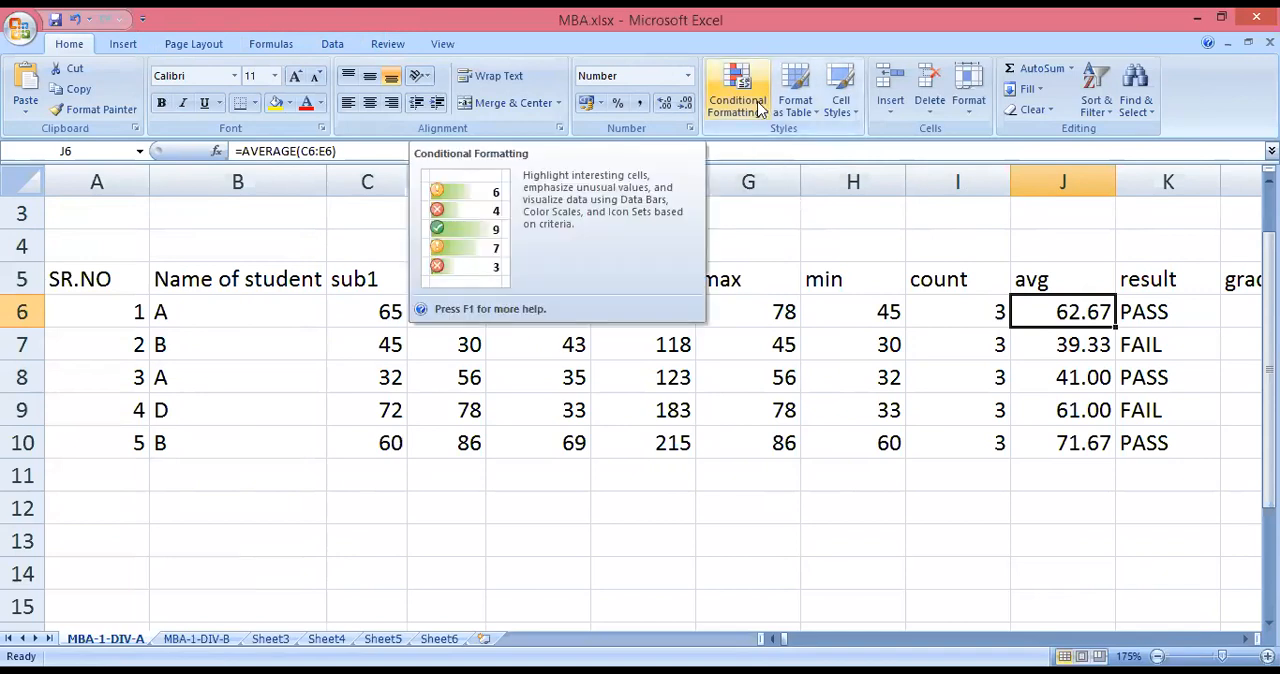
Highlight marks greater than 70 in C6:E10 with Green Fill with Dark Green Text.
{"action": "left_click_drag", "start_coordinate": [386, 313], "coordinate": [572, 443]}
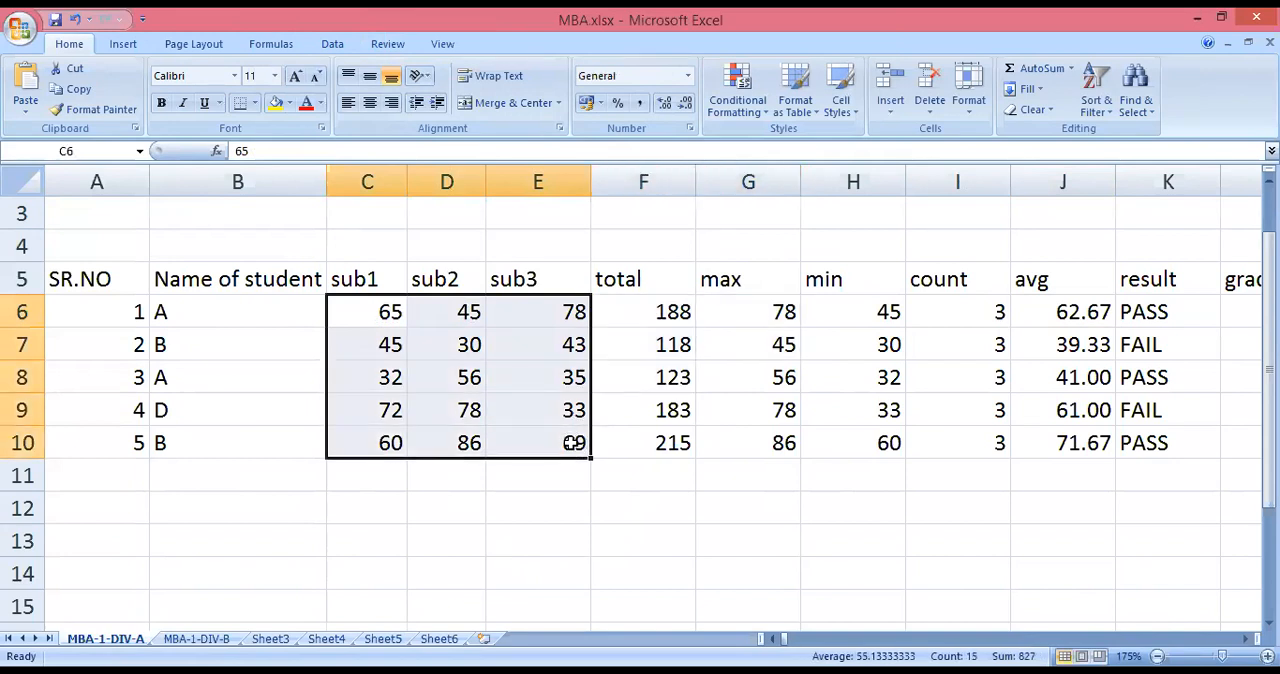
{"action": "left_click", "coordinate": [736, 100]}
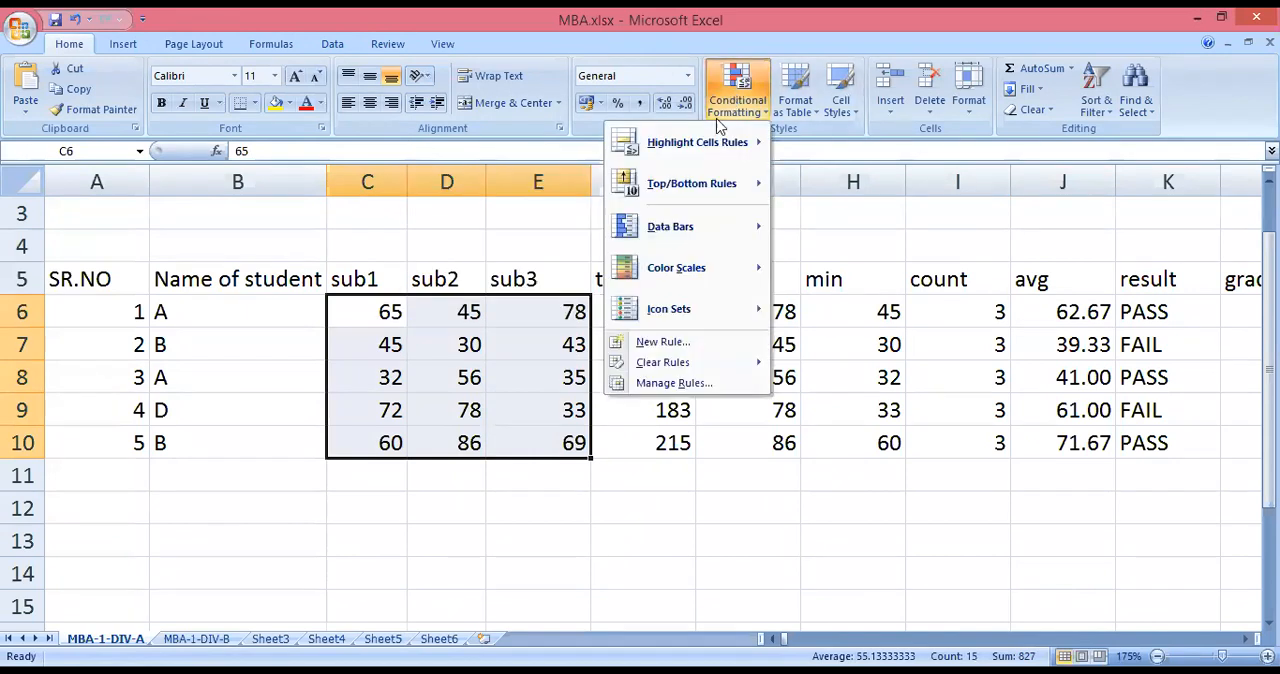
{"action": "mouse_move", "coordinate": [713, 160]}
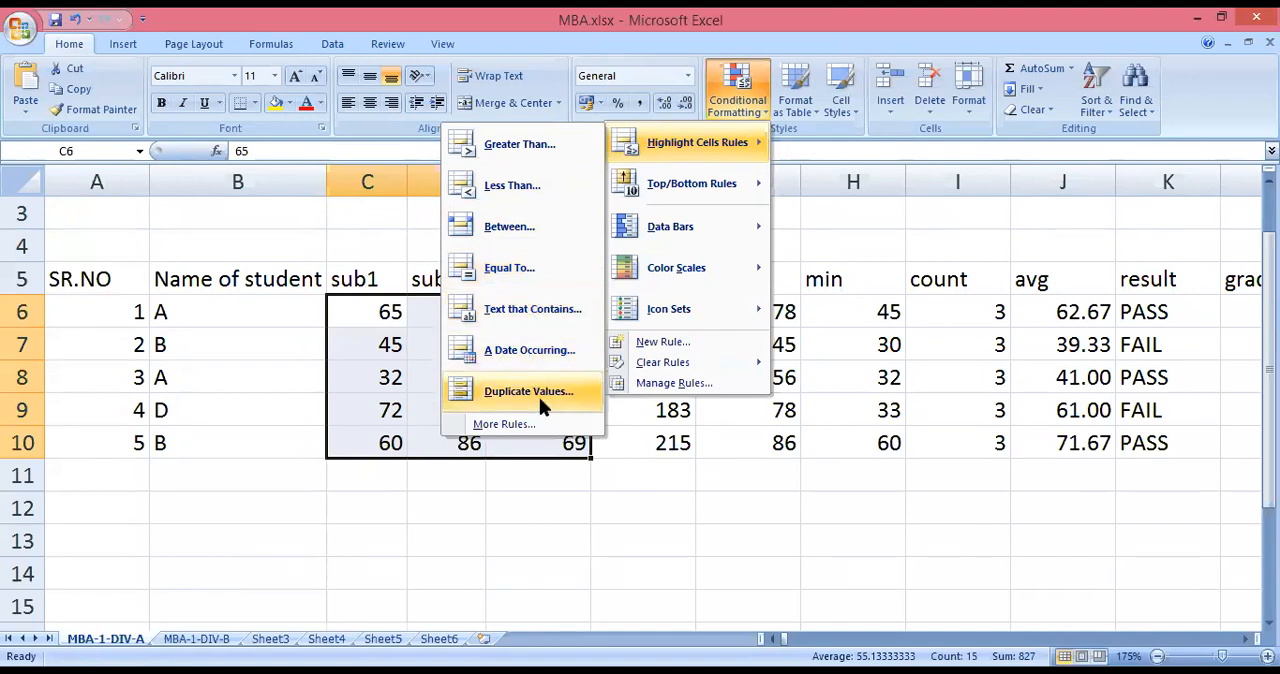
{"action": "left_click", "coordinate": [527, 147]}
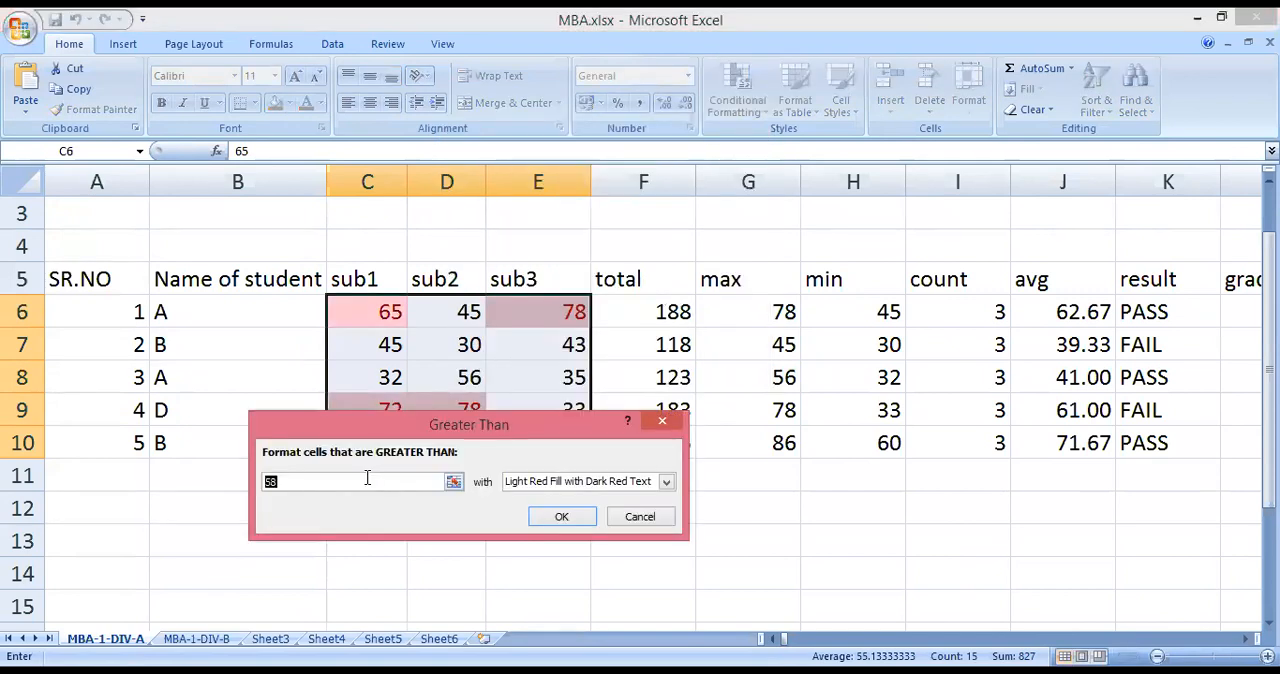
{"action": "type", "text": "70"}
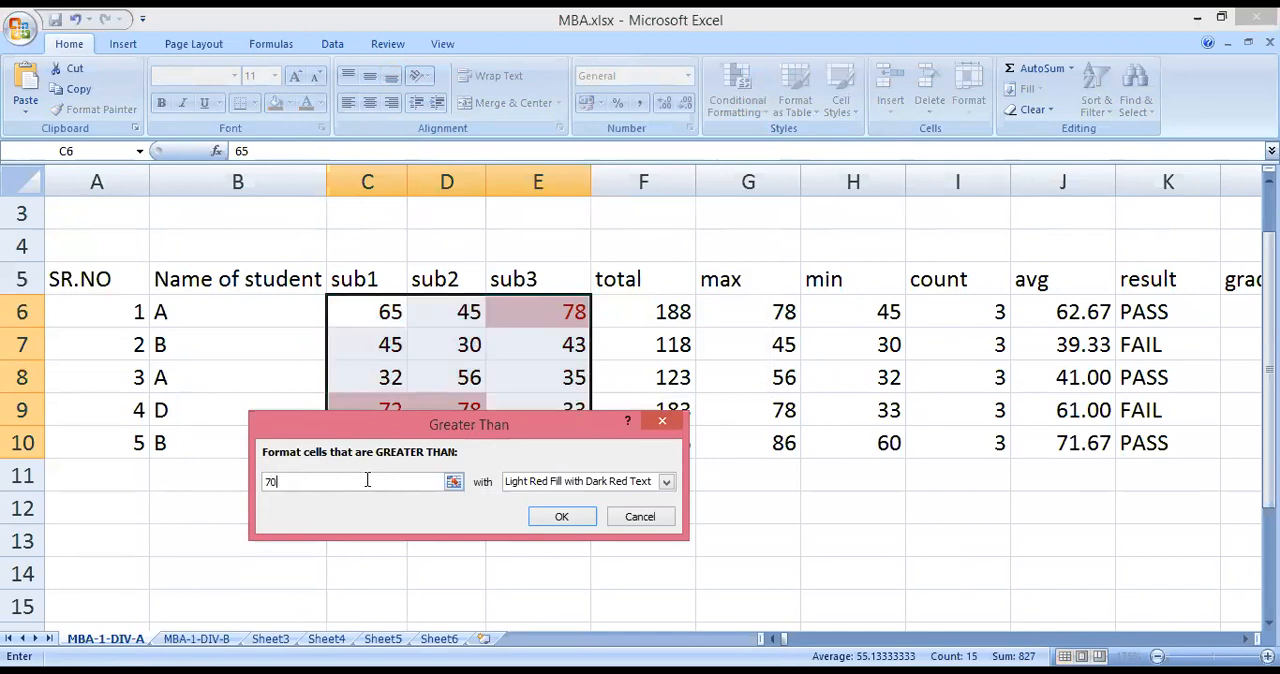
{"action": "left_click", "coordinate": [666, 483]}
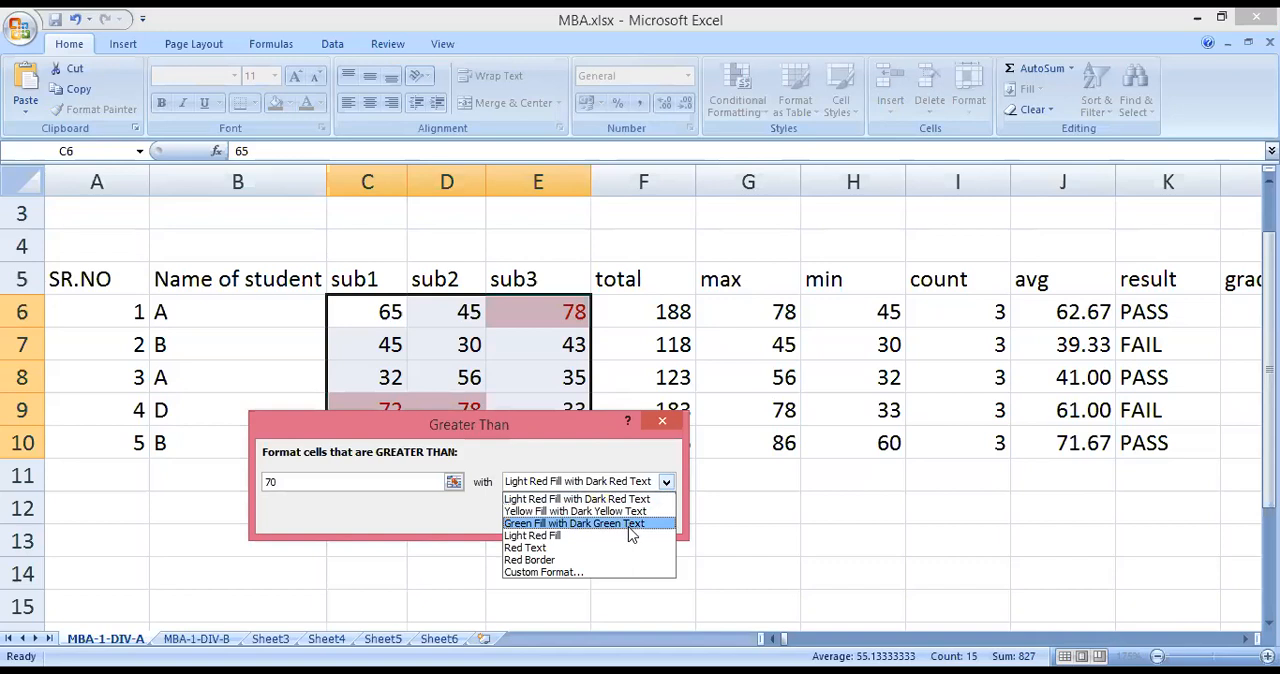
{"action": "left_click", "coordinate": [631, 525]}
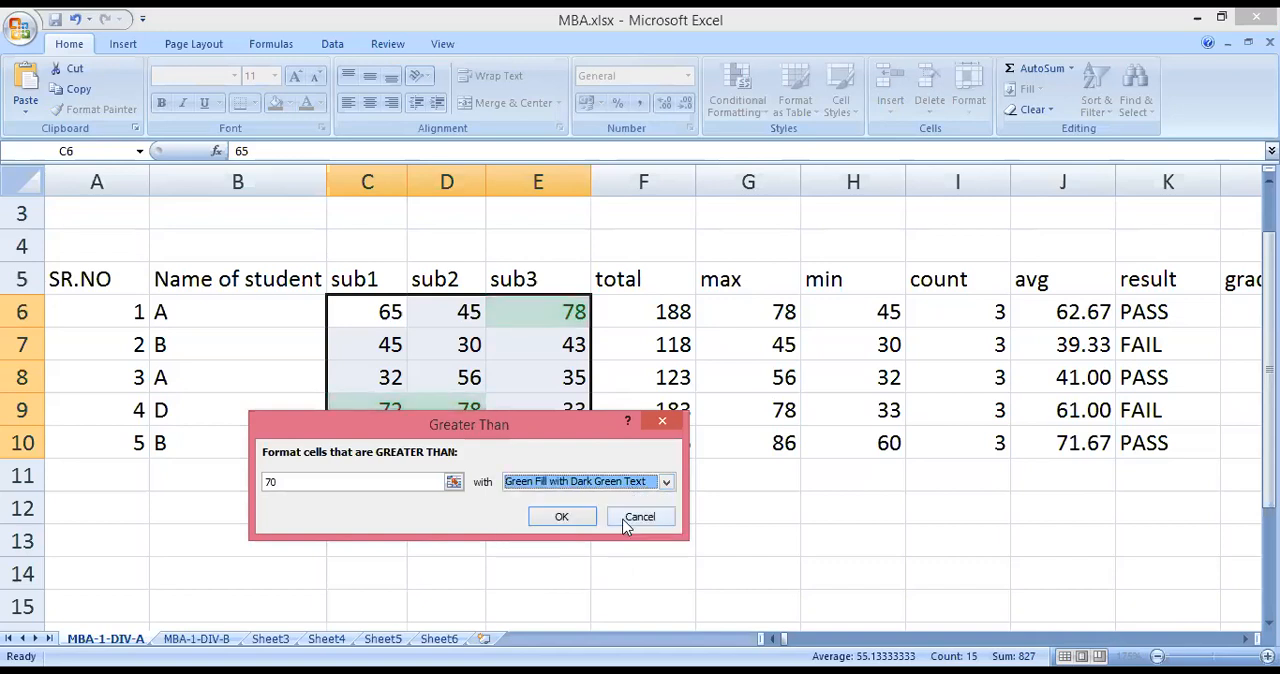
{"action": "left_click", "coordinate": [568, 518]}
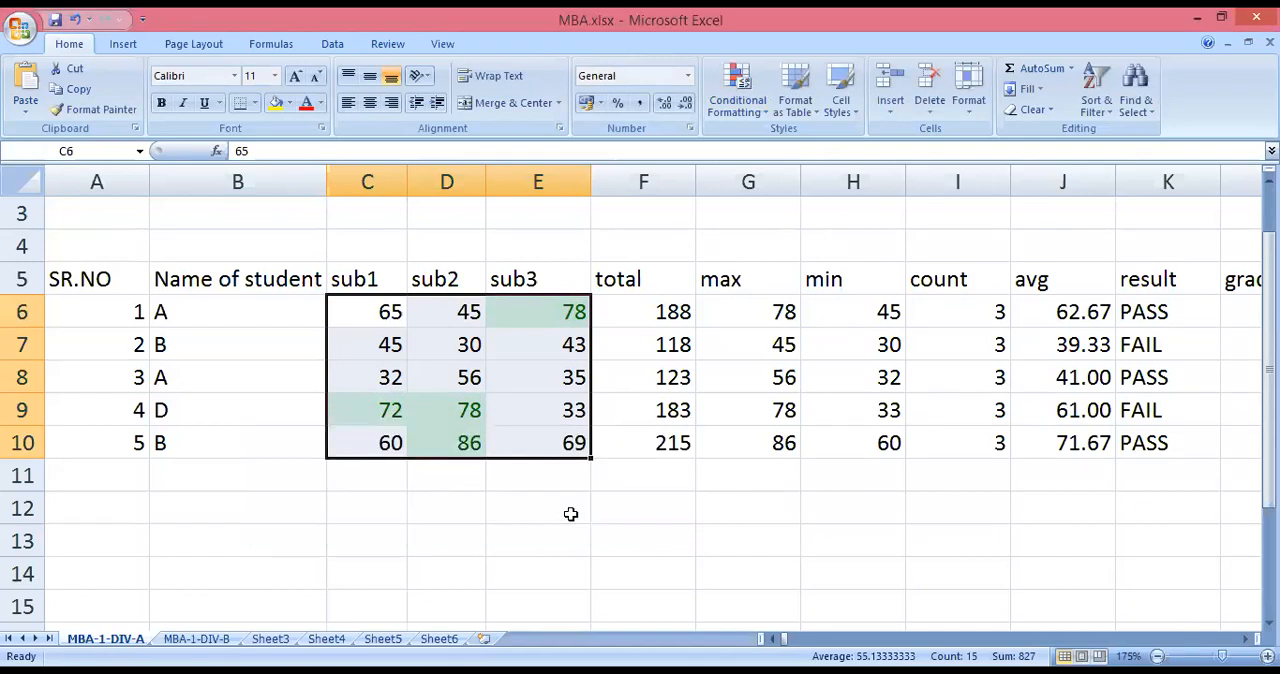
Highlight marks less than 35 in the same range with Light Red Fill with Dark Red Text.
{"action": "left_click", "coordinate": [737, 90]}
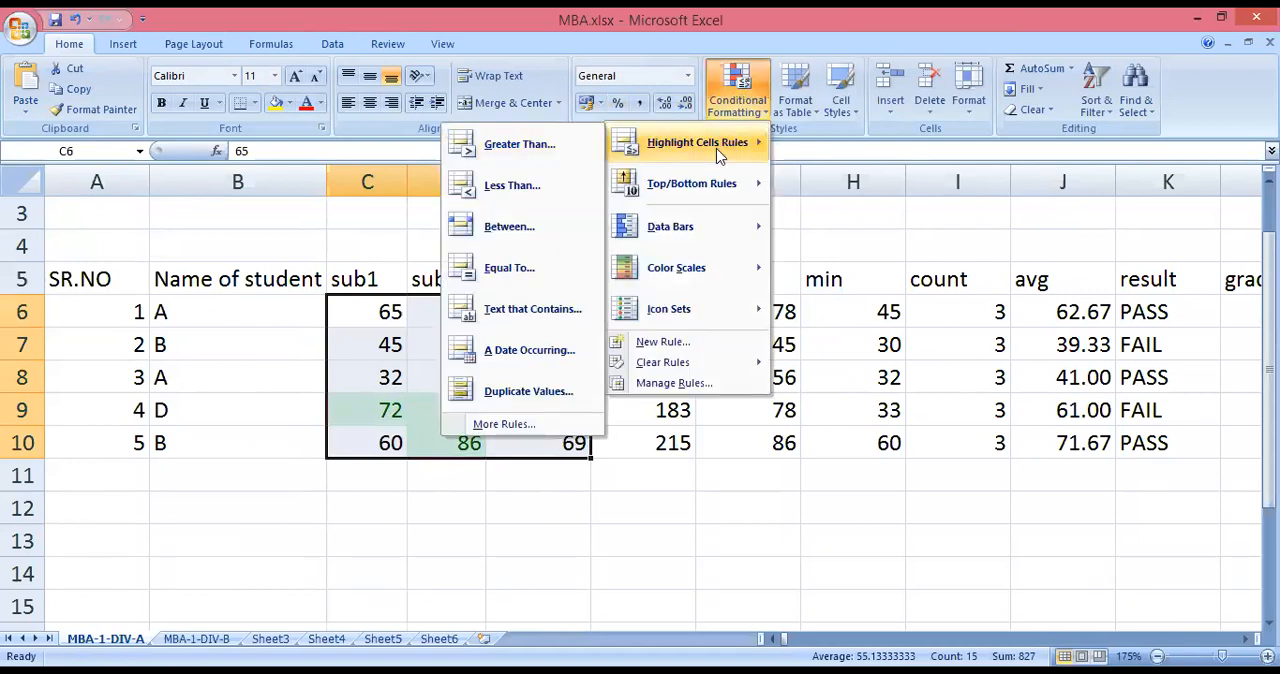
{"action": "left_click", "coordinate": [532, 187]}
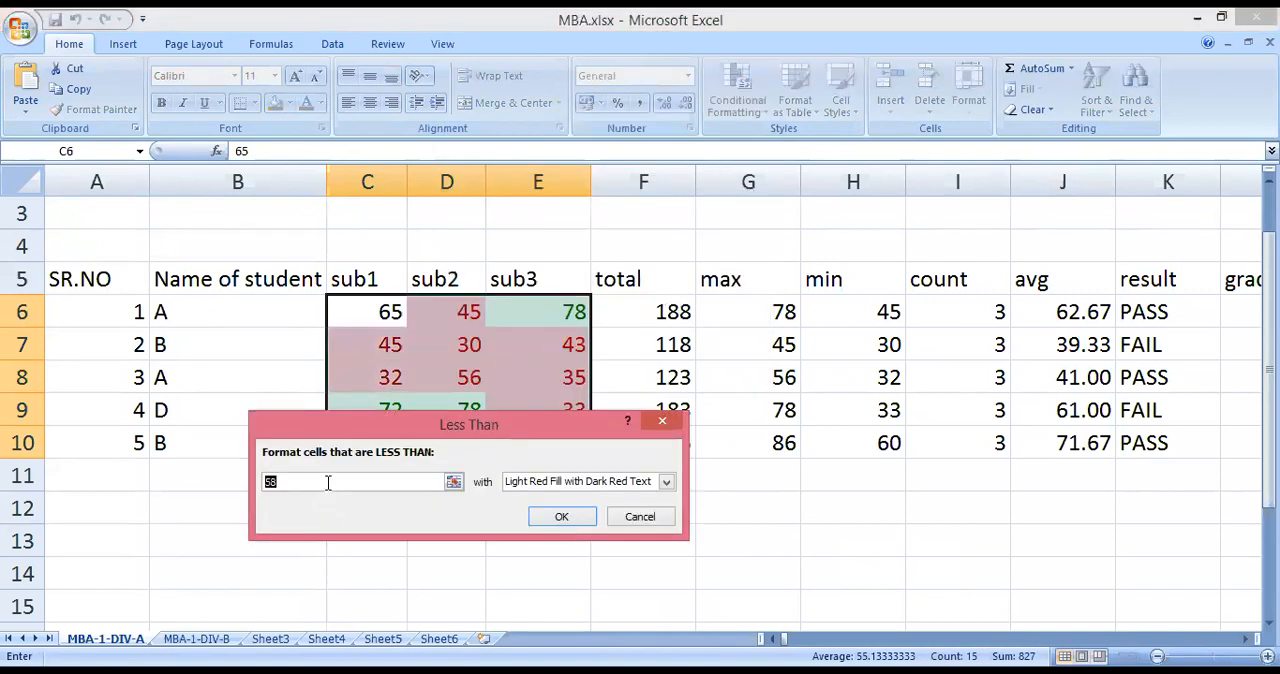
{"action": "type", "text": "35"}
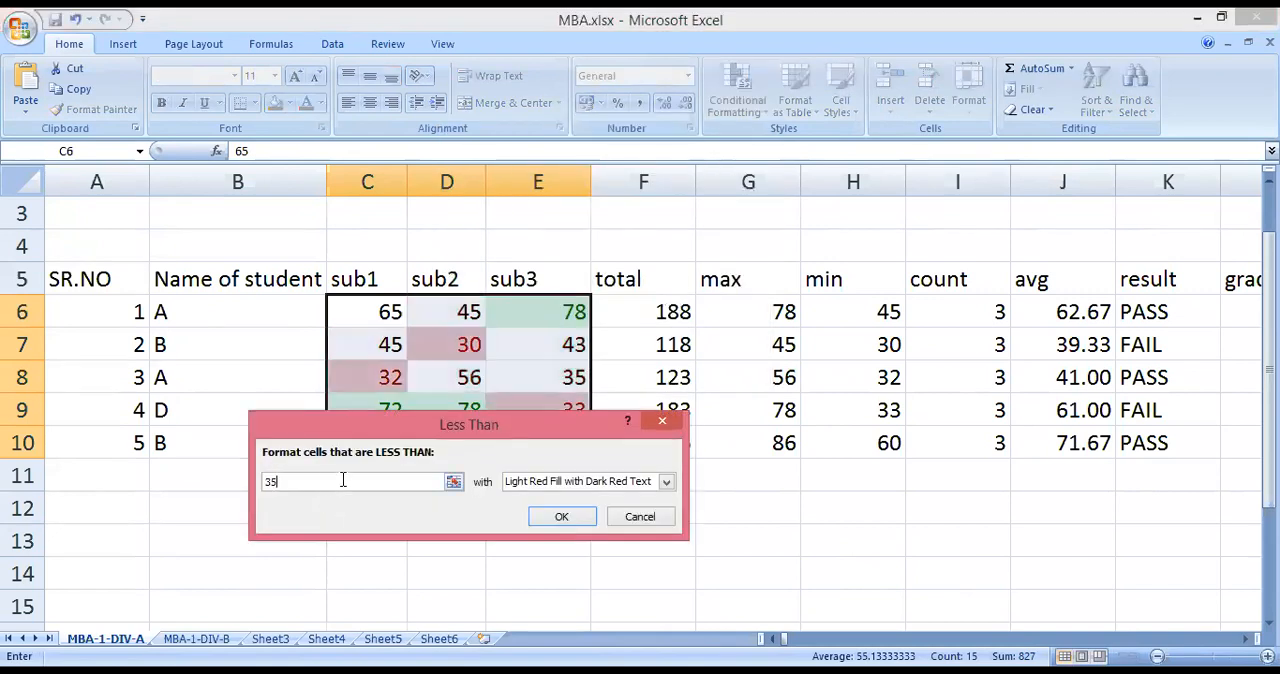
{"action": "left_click", "coordinate": [562, 518]}
{"action": "left_click", "coordinate": [522, 545]}
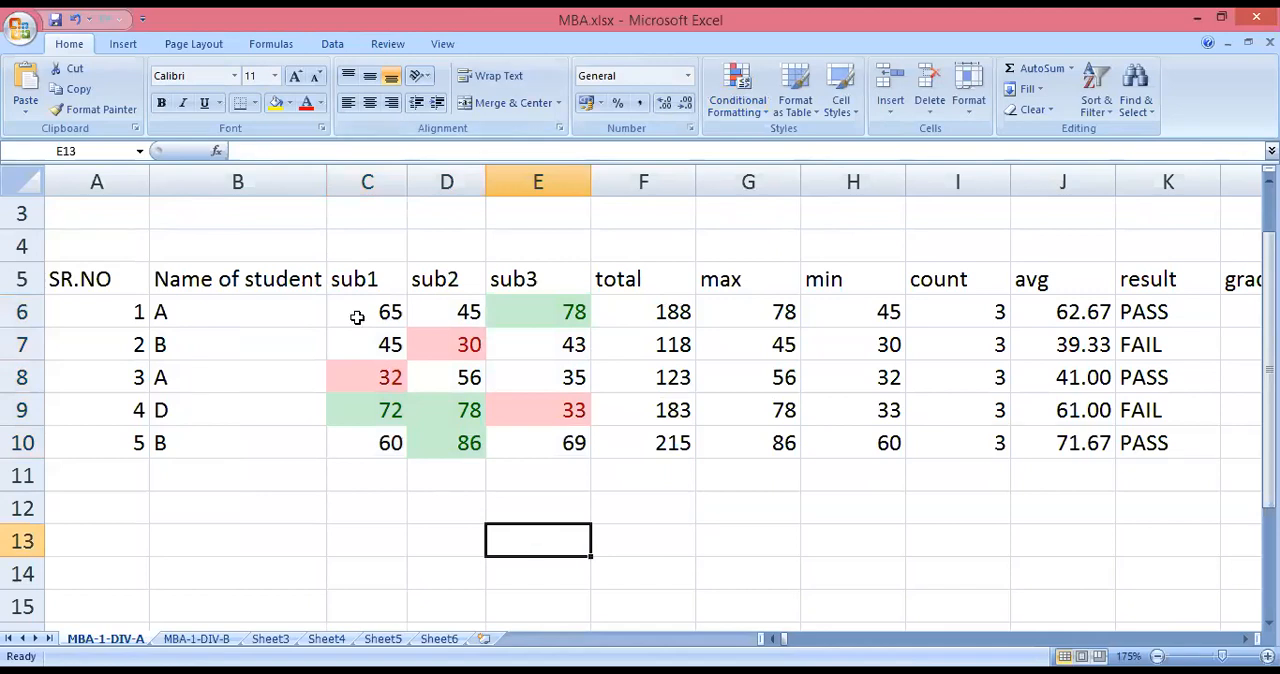
{"action": "left_click_drag", "start_coordinate": [386, 310], "coordinate": [567, 453]}
{"action": "left_click", "coordinate": [755, 118]}
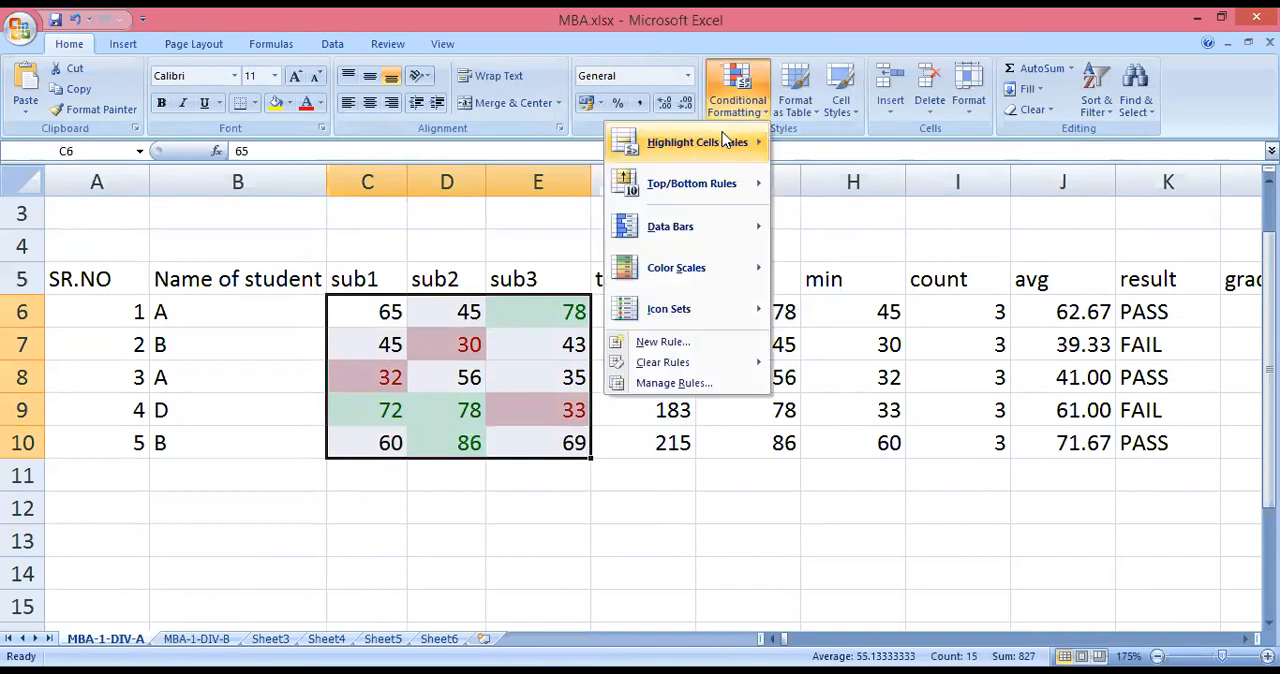
{"action": "mouse_move", "coordinate": [729, 140]}
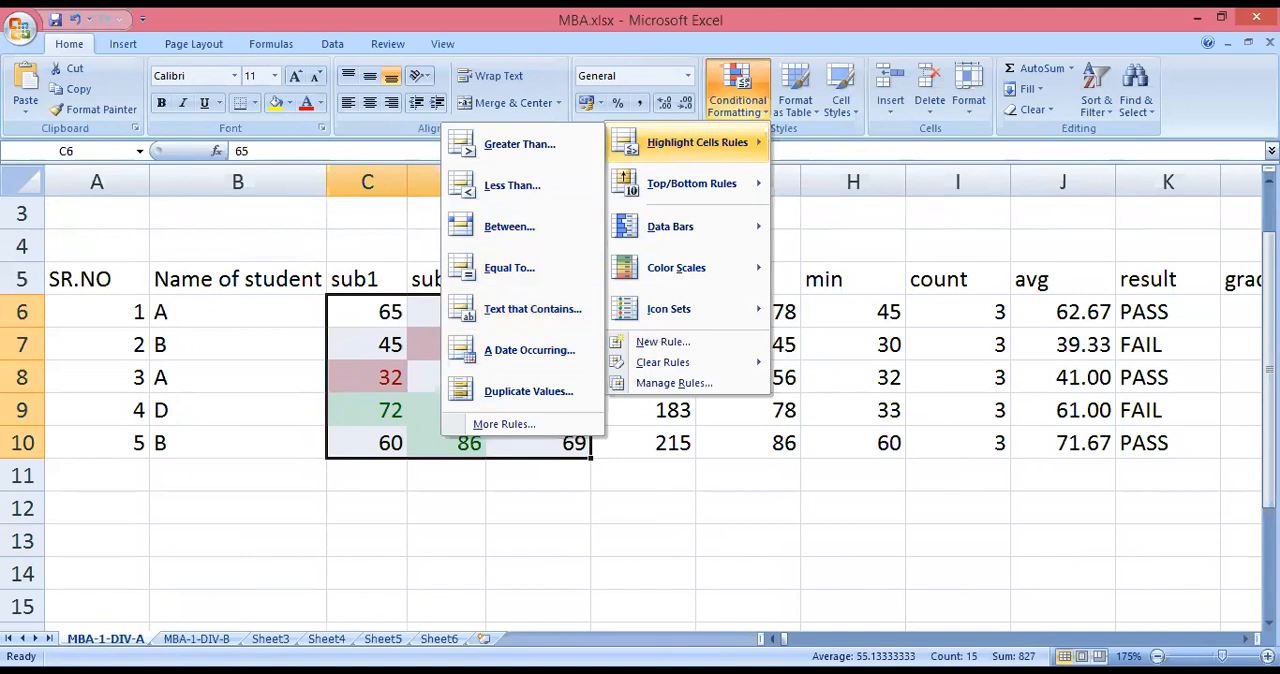
{"action": "left_click", "coordinate": [203, 306]}
Try a Text That Contains rule for "D" with light red fill on the student names in B6:B10.
{"action": "left_click_drag", "start_coordinate": [203, 306], "coordinate": [200, 448]}
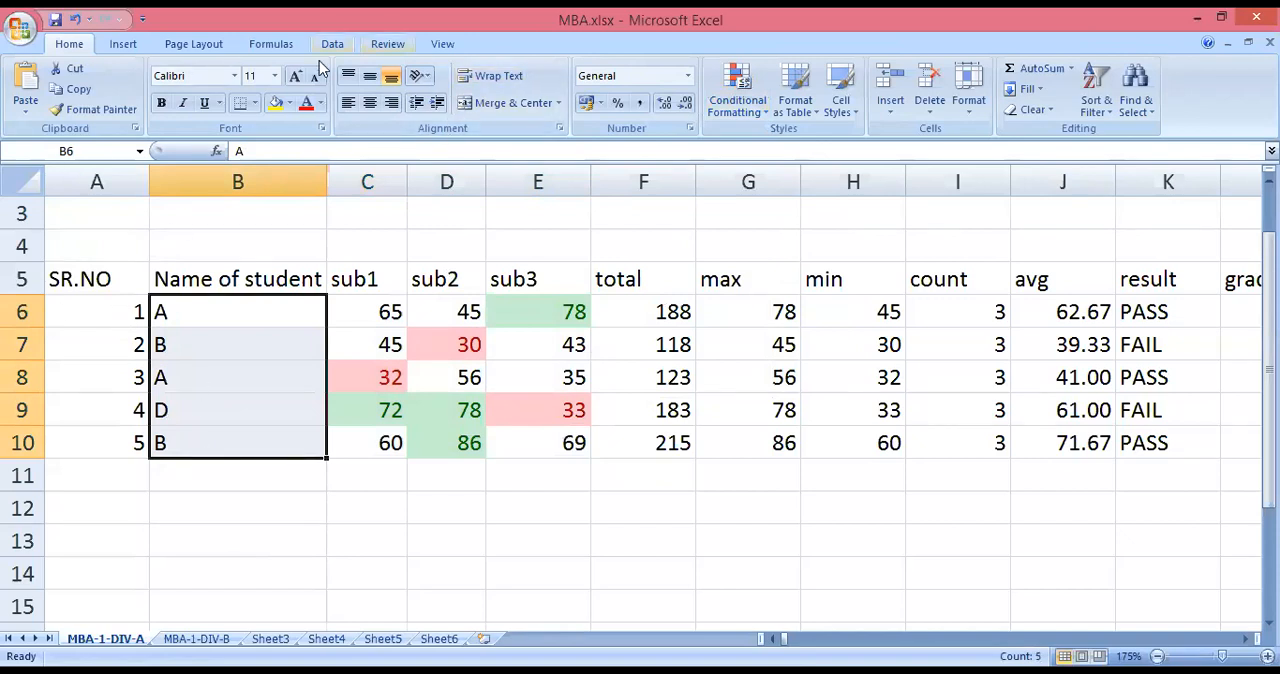
{"action": "left_click", "coordinate": [740, 96]}
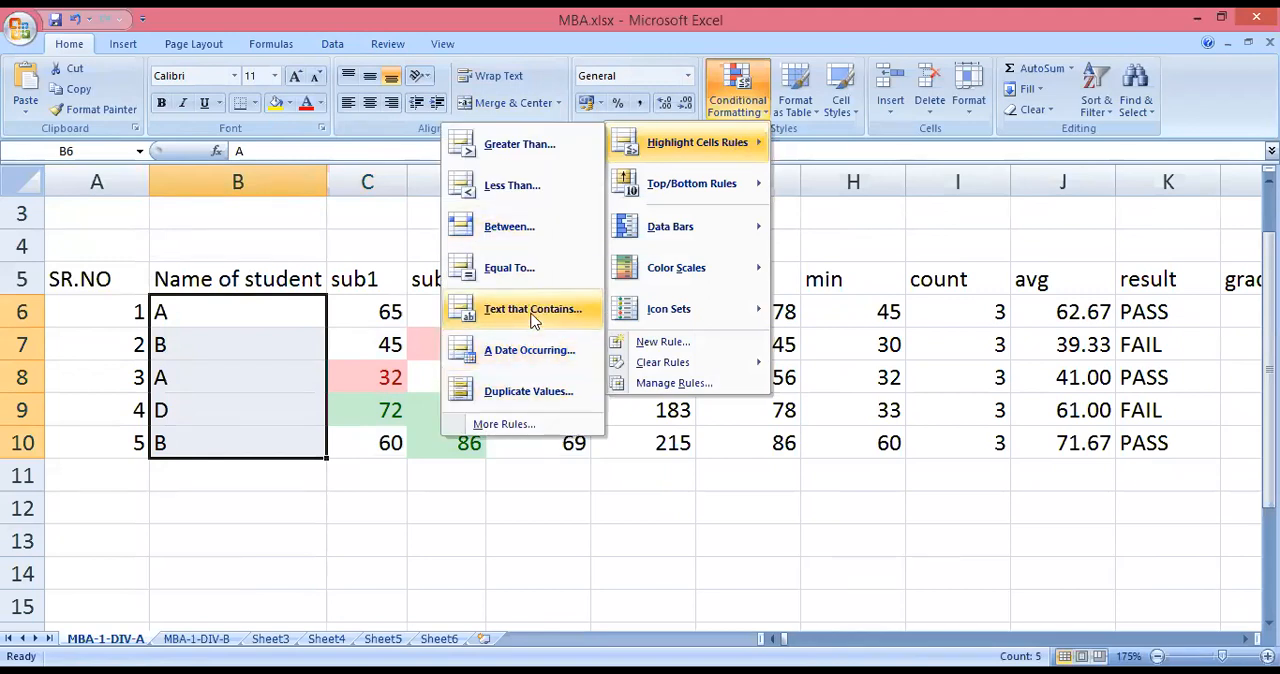
{"action": "left_click", "coordinate": [533, 312]}
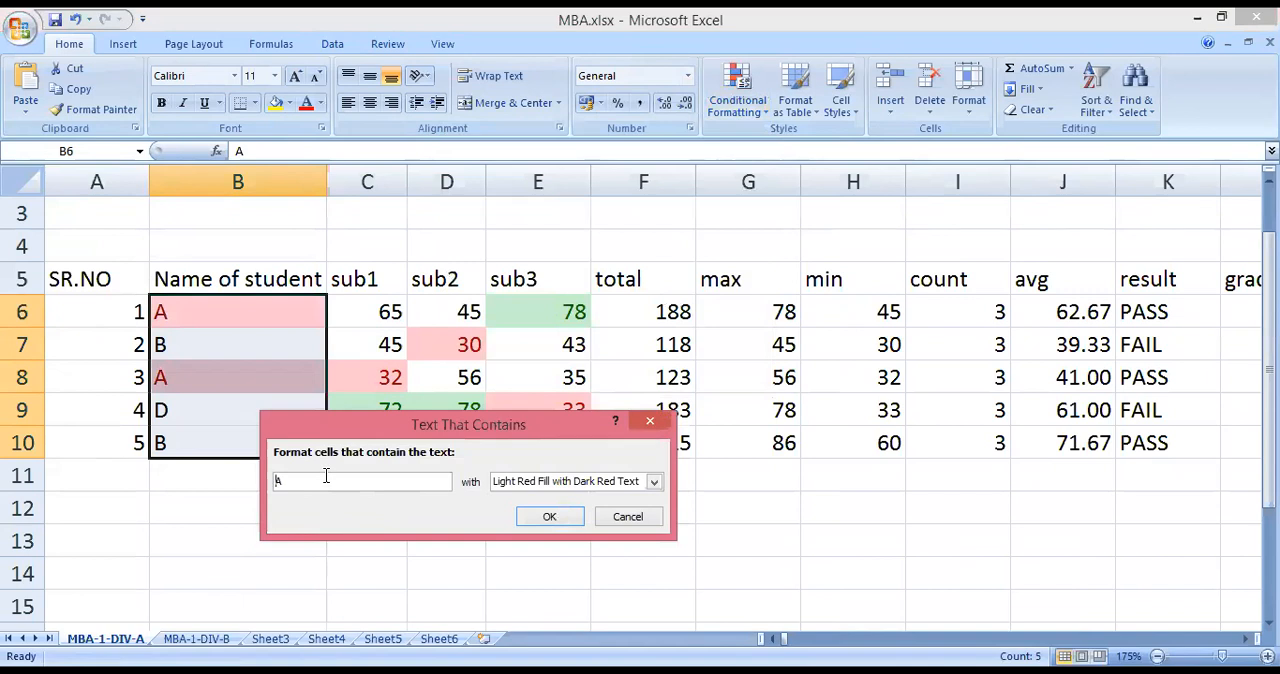
{"action": "left_click_drag", "start_coordinate": [306, 485], "coordinate": [233, 477]}
{"action": "type", "text": "d"}
{"action": "key", "text": "BackSpace"}
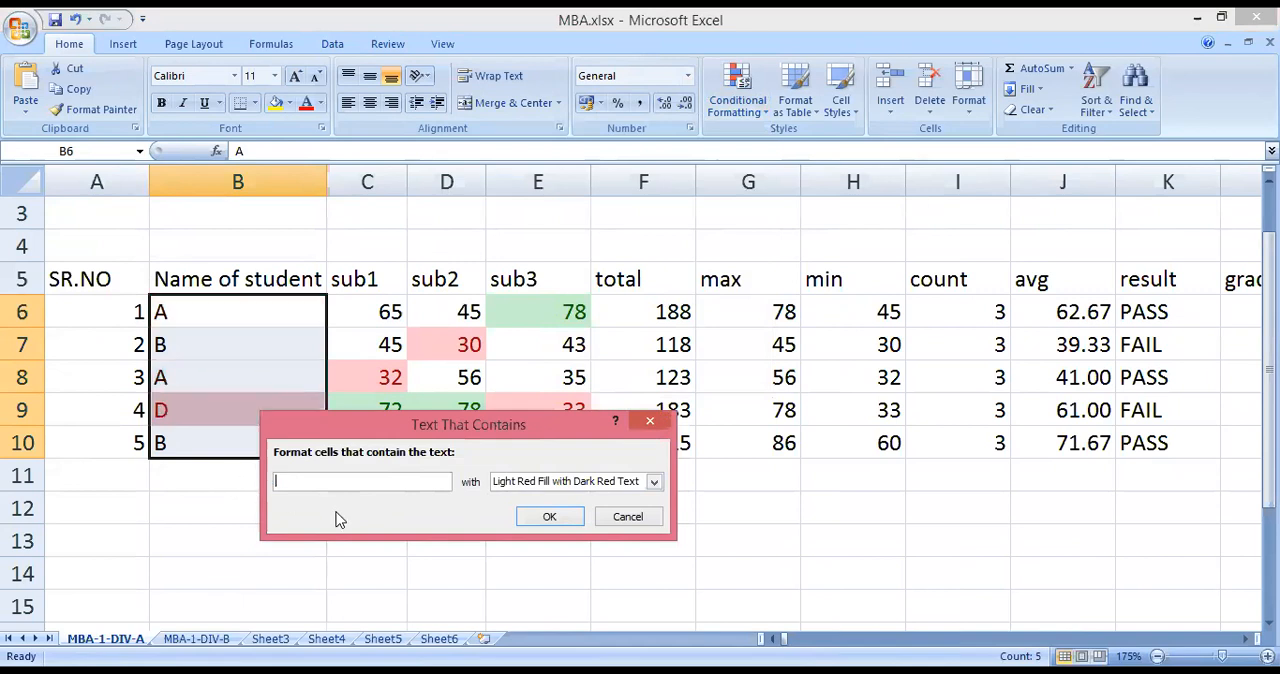
{"action": "type", "text": "D"}
{"action": "left_click_drag", "start_coordinate": [538, 425], "coordinate": [555, 450]}
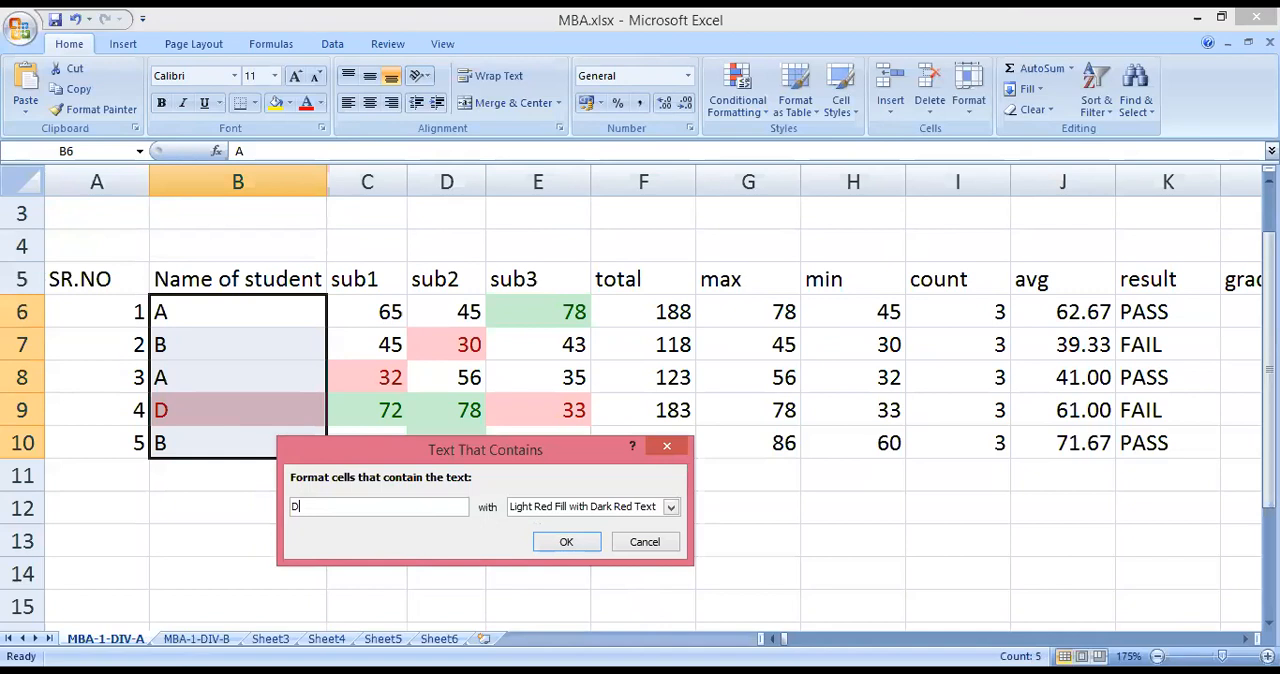
{"action": "left_click", "coordinate": [633, 542]}
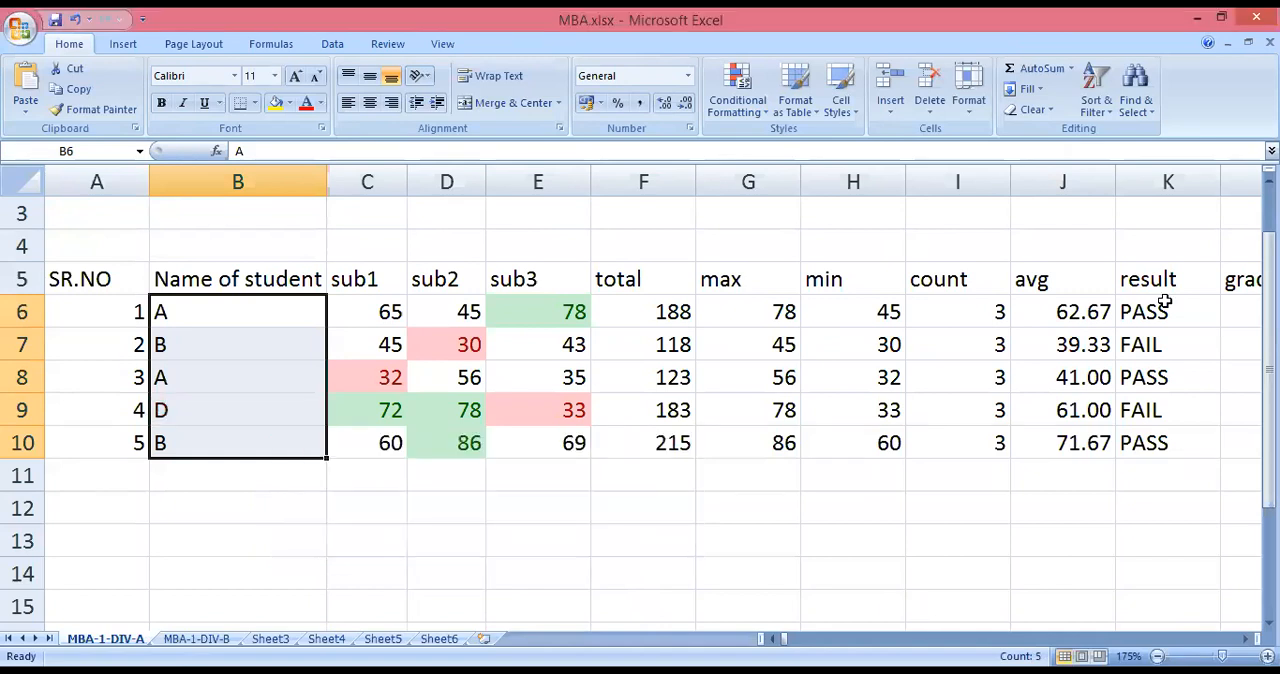
Highlight results containing the text "FAIL" in K6:K10 with Light Red Fill with Dark Red Text.
{"action": "left_click_drag", "start_coordinate": [1165, 302], "coordinate": [1162, 442]}
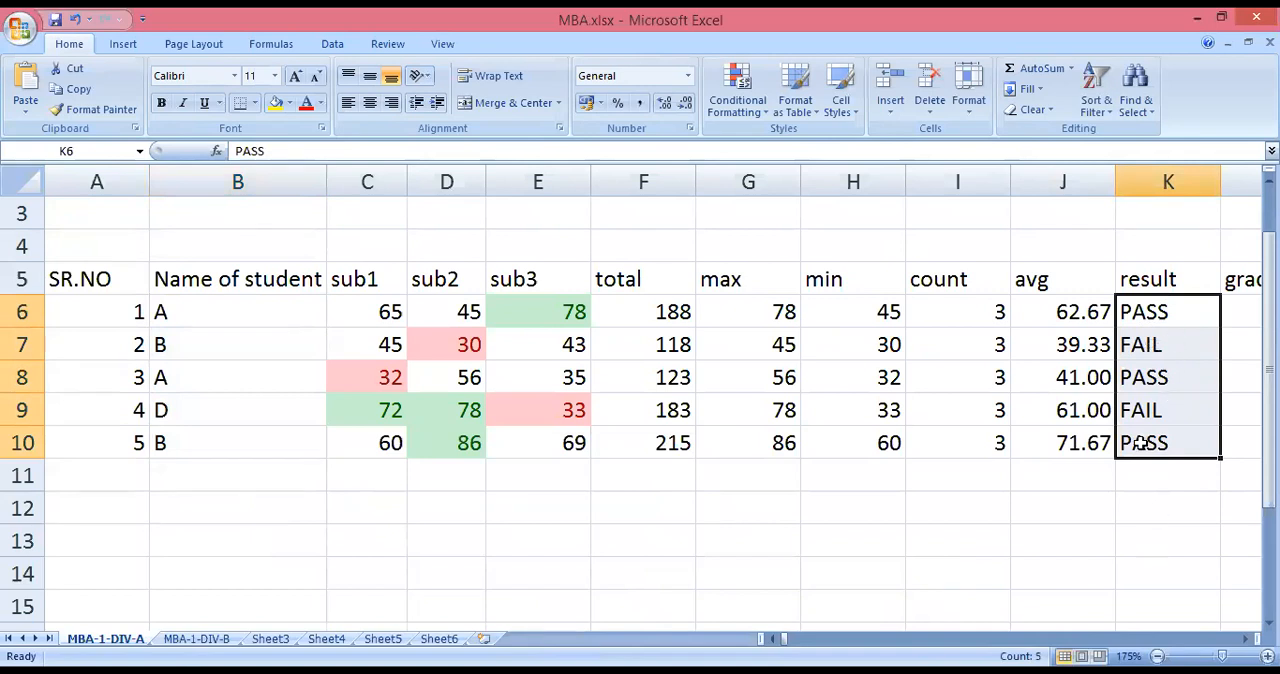
{"action": "left_click", "coordinate": [734, 112]}
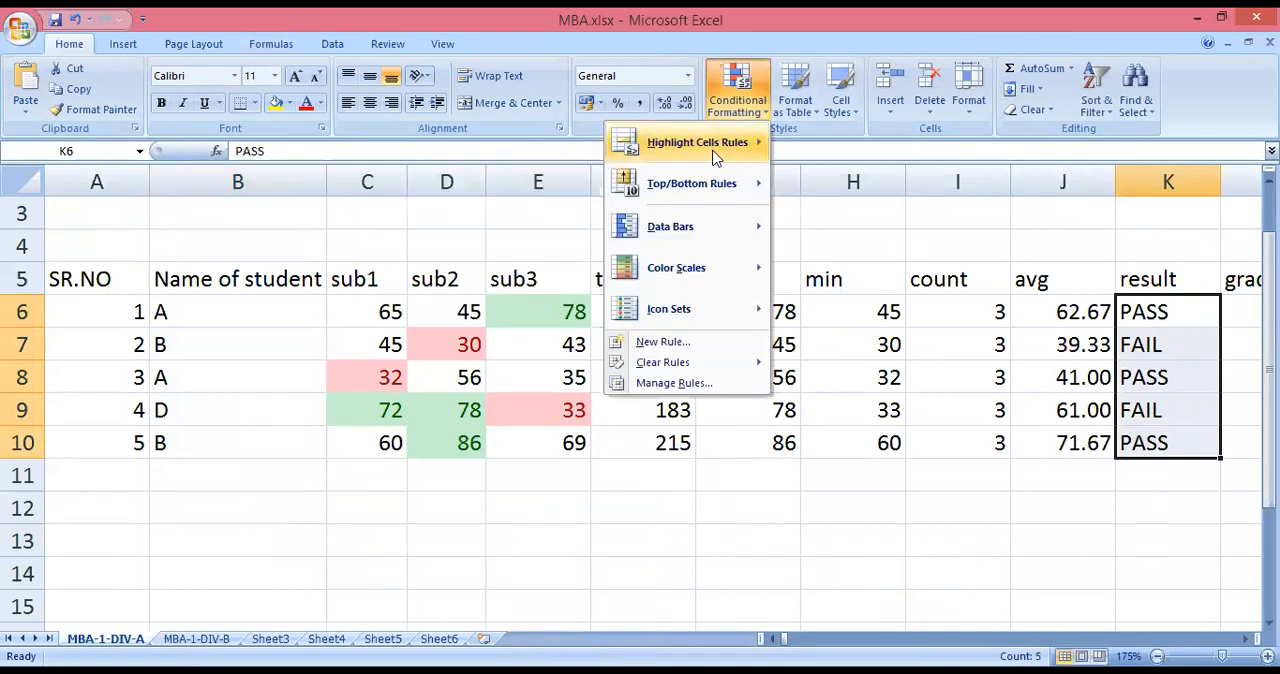
{"action": "mouse_move", "coordinate": [716, 150]}
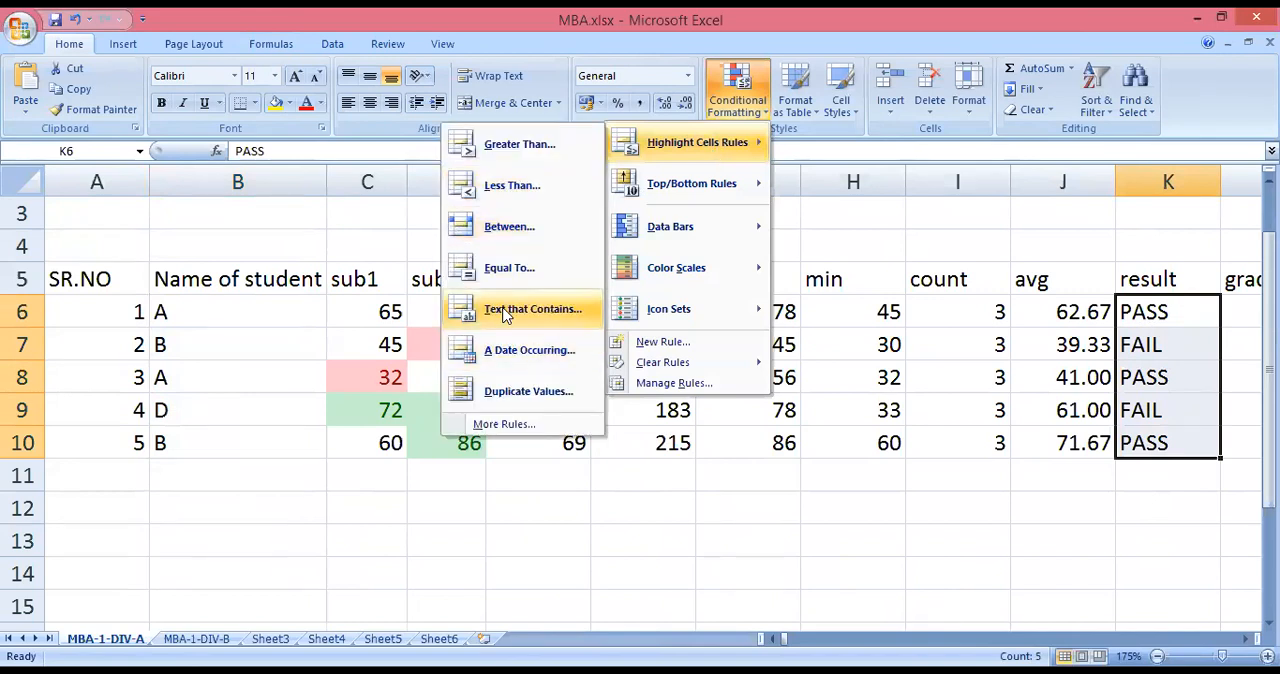
{"action": "left_click", "coordinate": [505, 313]}
{"action": "double_click", "coordinate": [298, 505]}
{"action": "type", "text": "FAIL"}
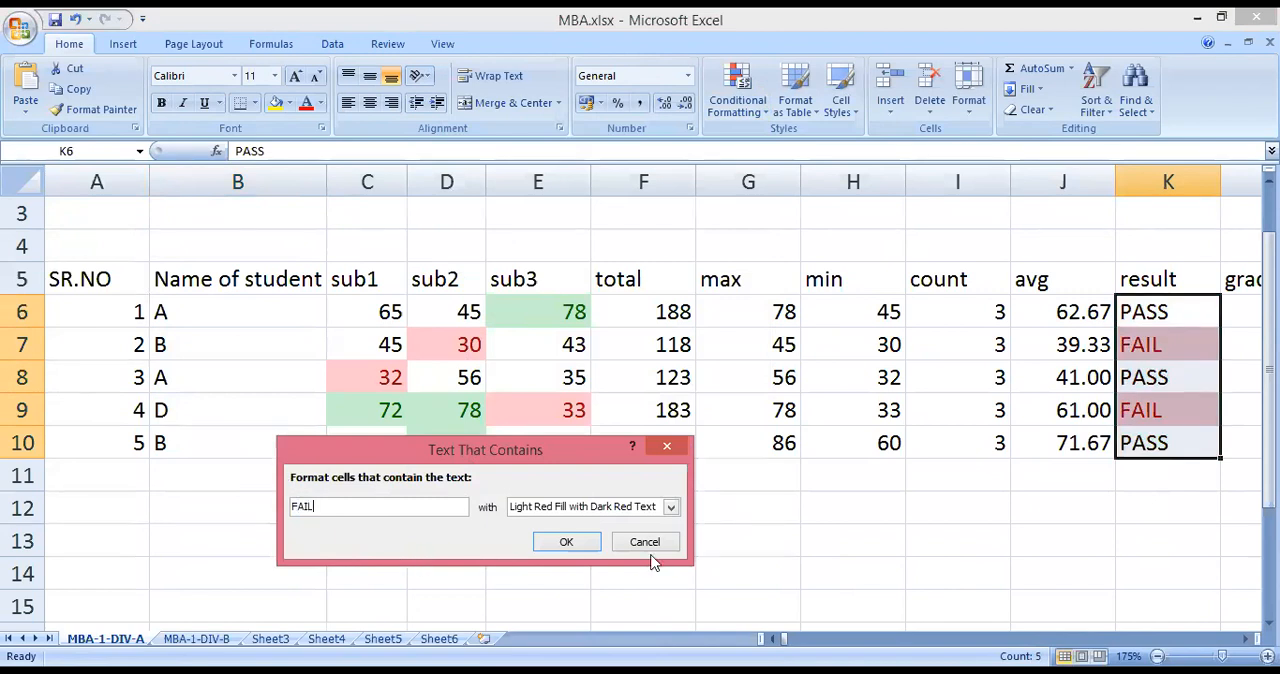
{"action": "left_click", "coordinate": [566, 542]}
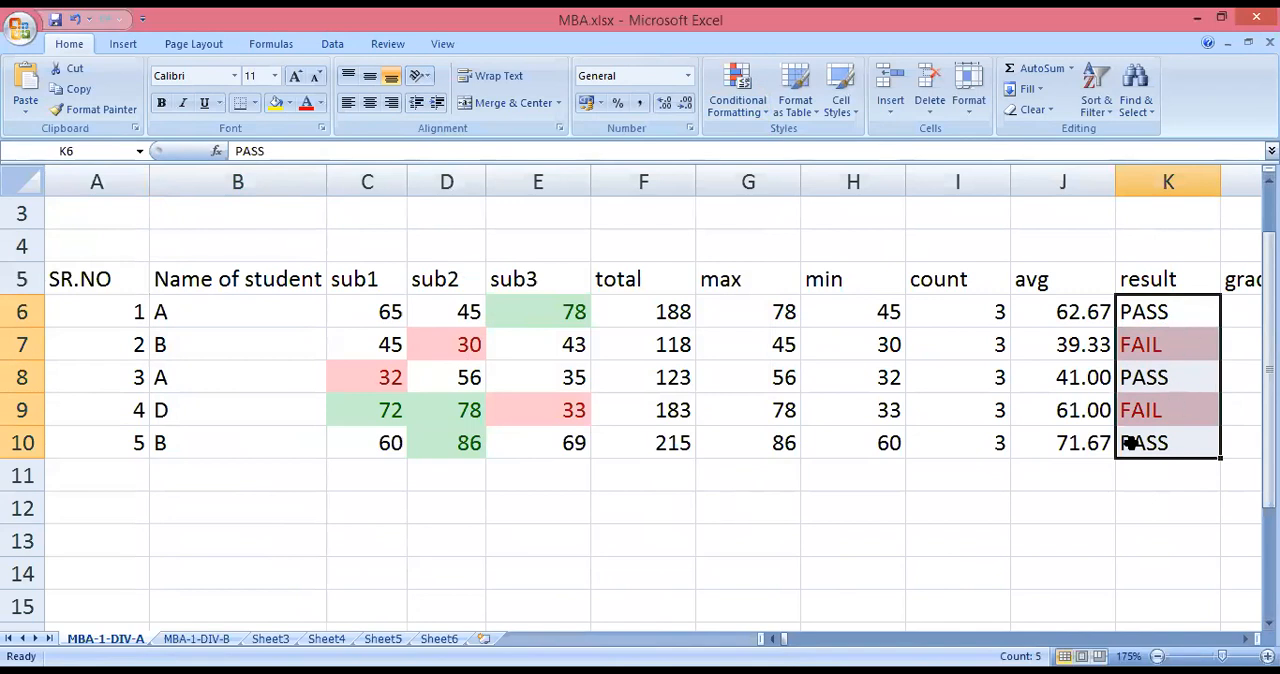
{"action": "left_click", "coordinate": [748, 103]}
{"action": "mouse_move", "coordinate": [677, 143]}
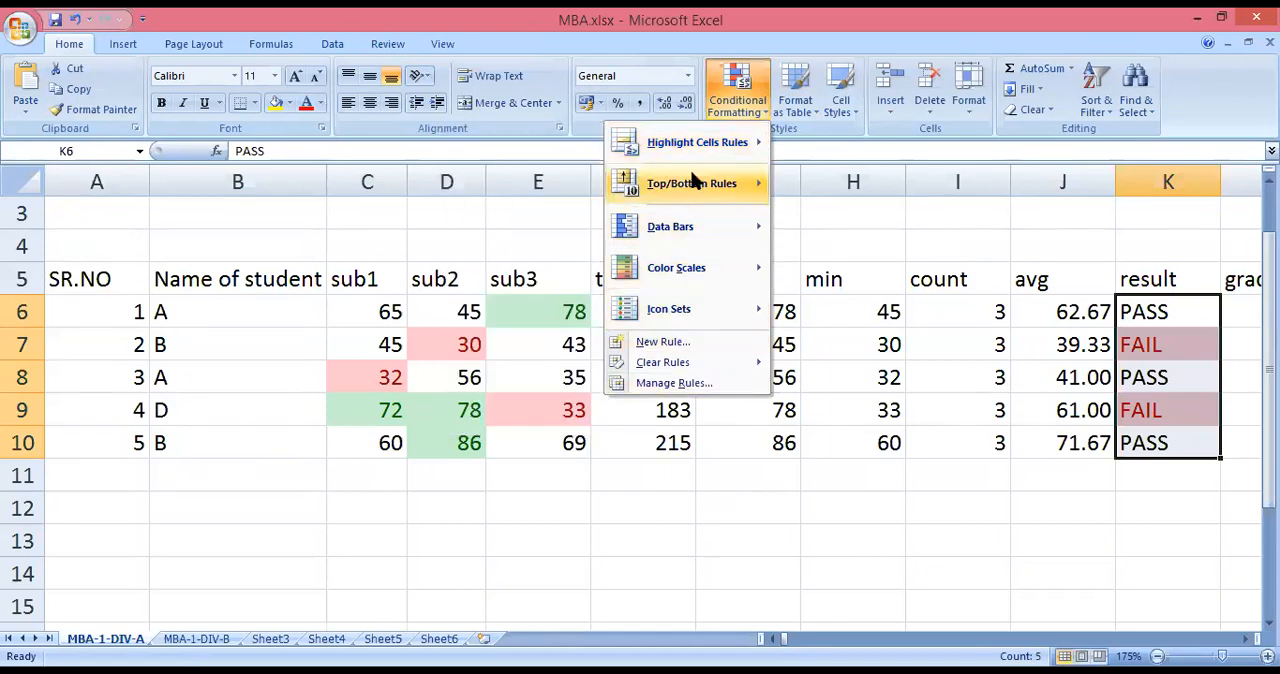
{"action": "mouse_move", "coordinate": [670, 229]}
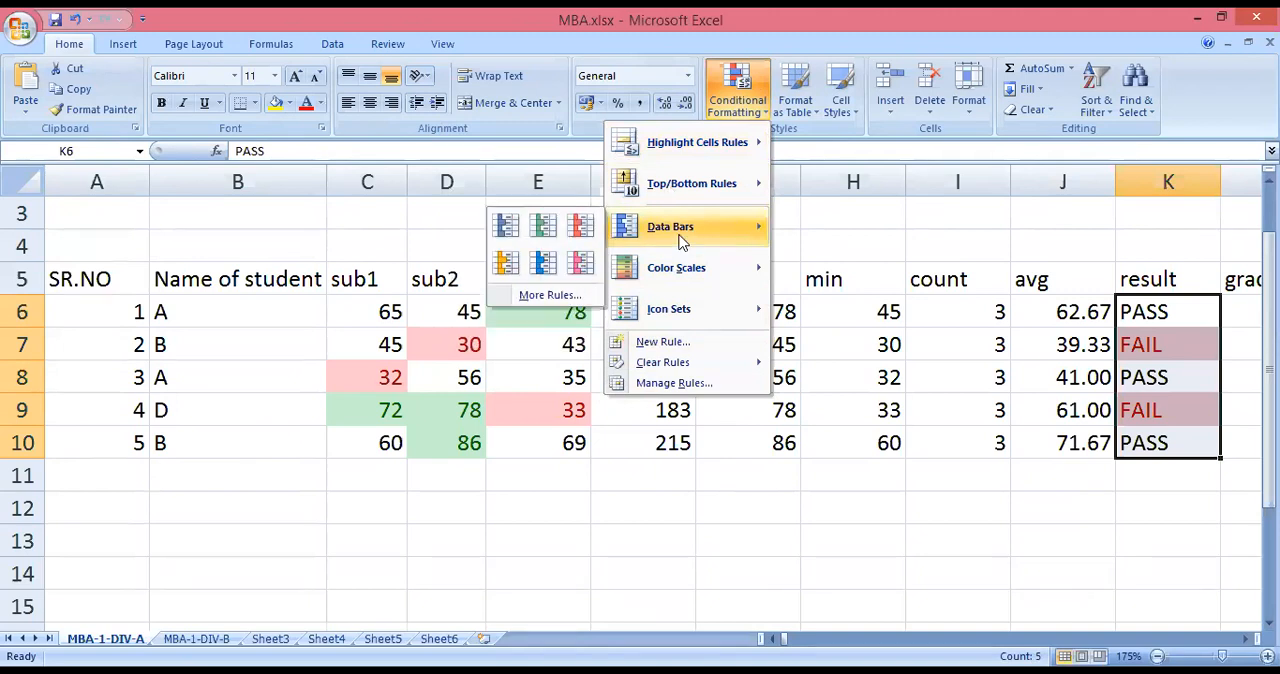
{"action": "left_click", "coordinate": [358, 313]}
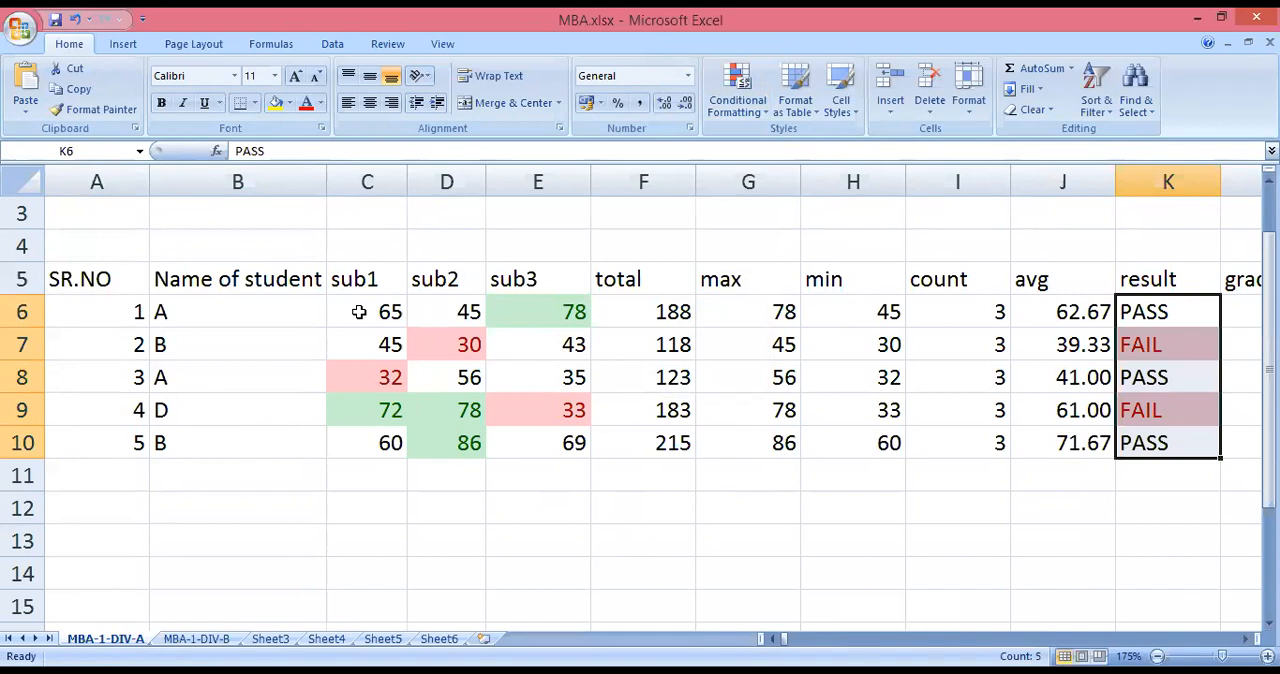
Undo the highlight rules applied to the marks and results.
{"action": "left_click", "coordinate": [72, 20]}
{"action": "left_click", "coordinate": [72, 20]}
{"action": "left_click", "coordinate": [72, 20]}
Apply blue data bars to the subject marks in C6:E10.
{"action": "left_click_drag", "start_coordinate": [362, 306], "coordinate": [575, 440]}
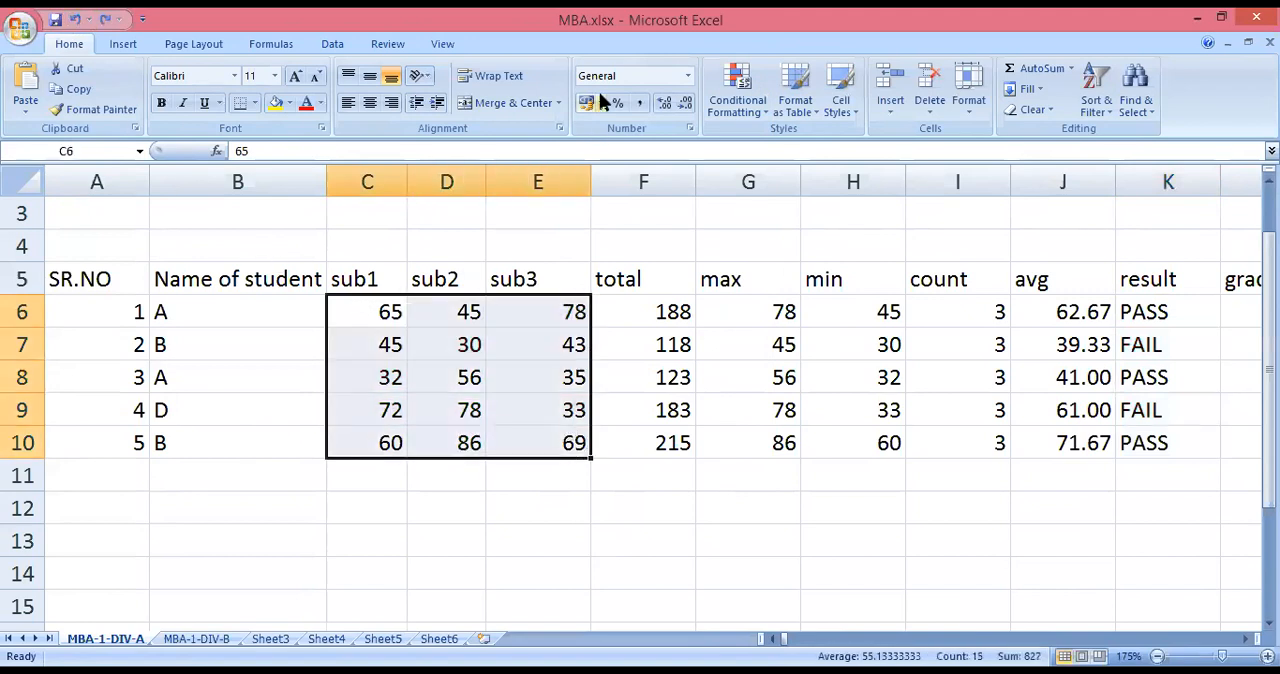
{"action": "left_click", "coordinate": [740, 100]}
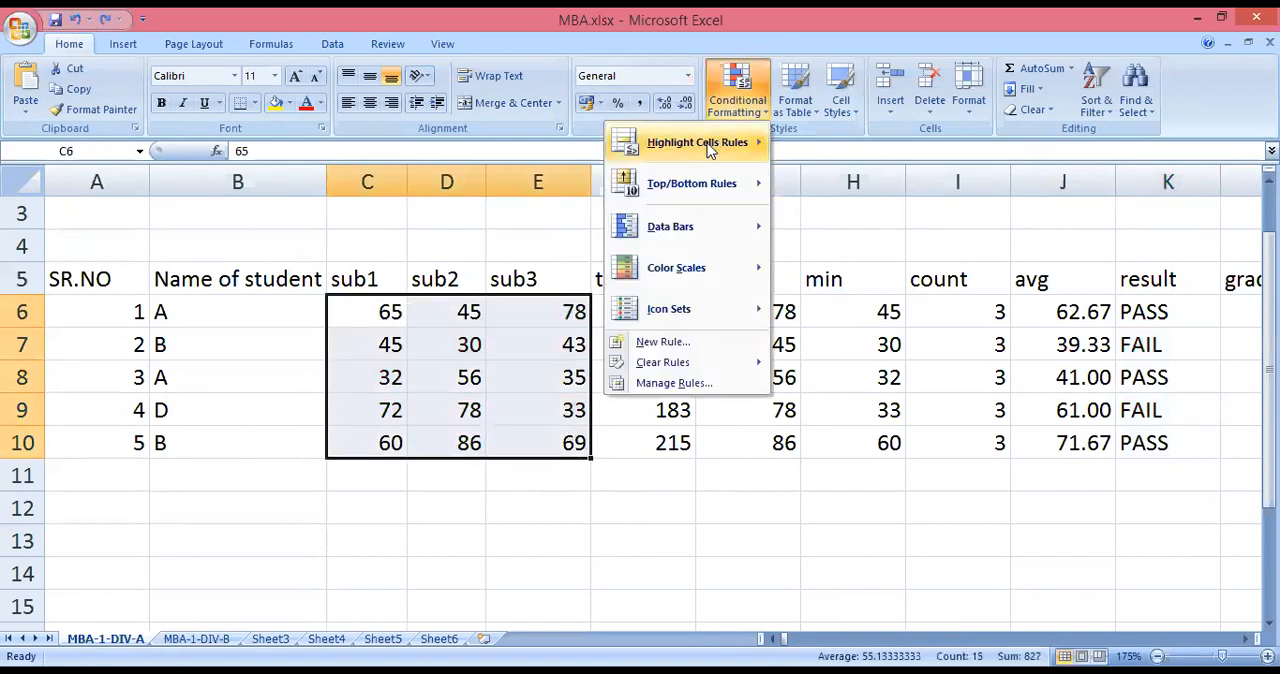
{"action": "left_click", "coordinate": [706, 143]}
{"action": "mouse_move", "coordinate": [685, 238]}
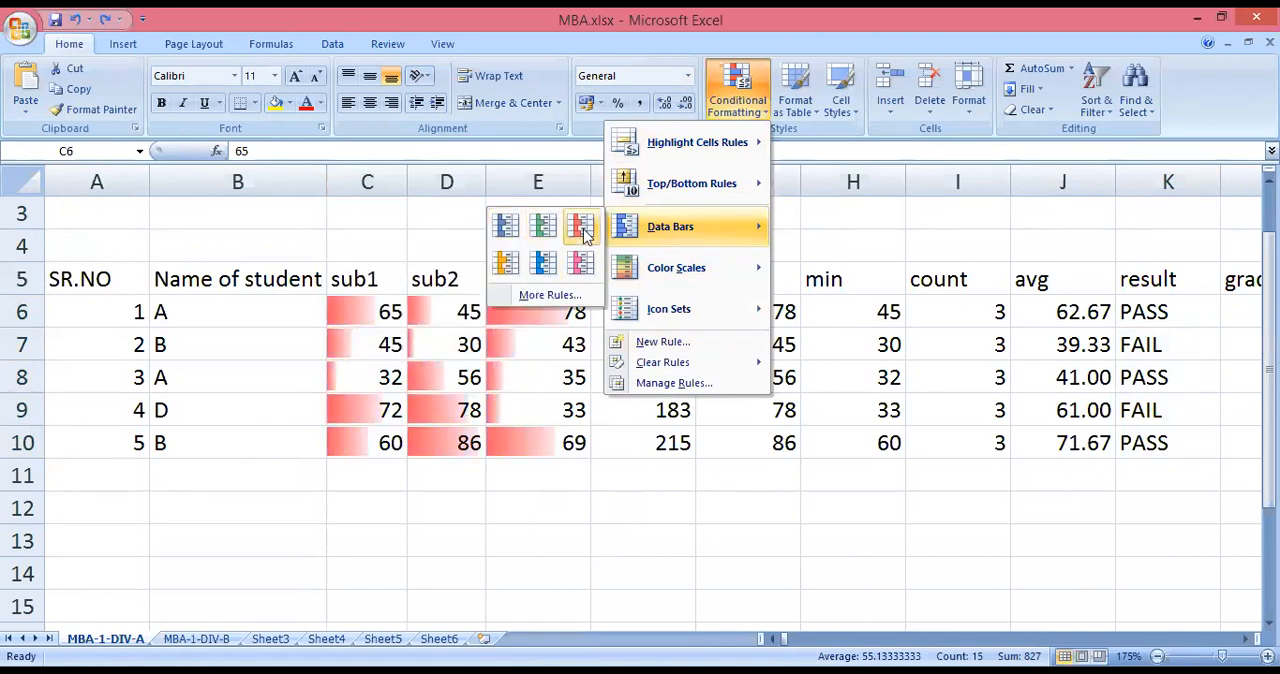
{"action": "left_click", "coordinate": [505, 231]}
{"action": "left_click", "coordinate": [538, 540]}
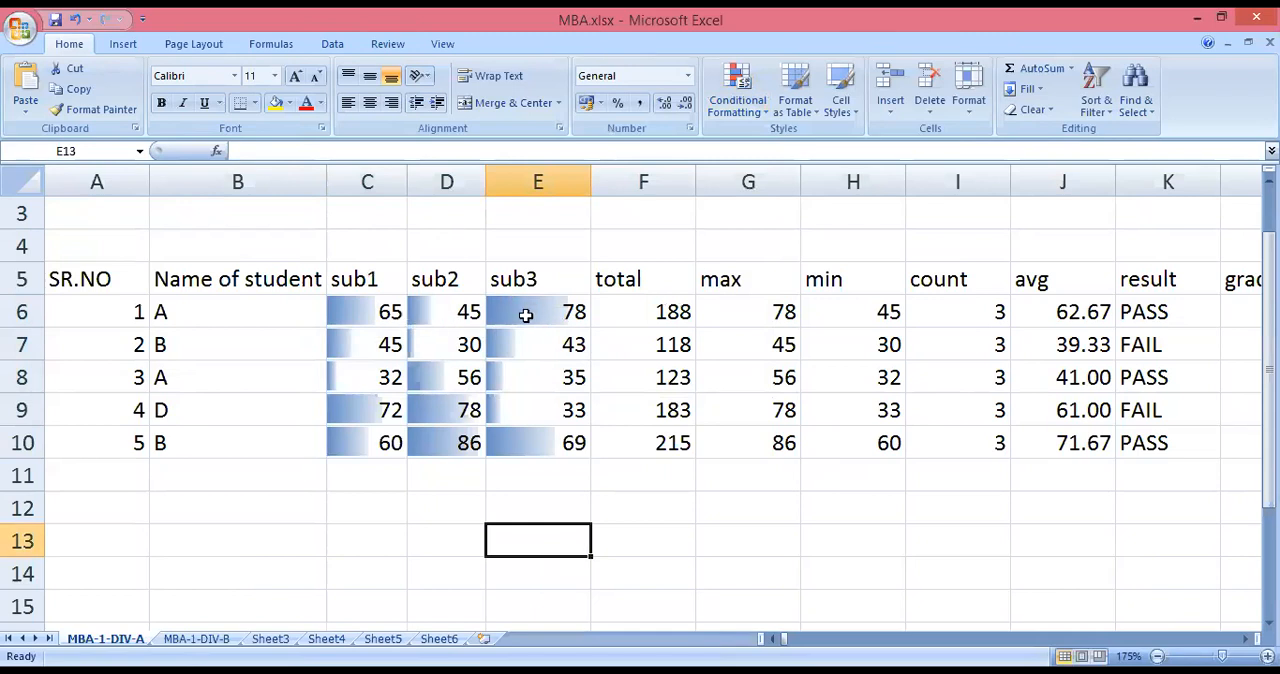
Change the sub1 marks in C7 to 80 and C8 to 90 to test the data bars.
{"action": "left_click", "coordinate": [368, 344]}
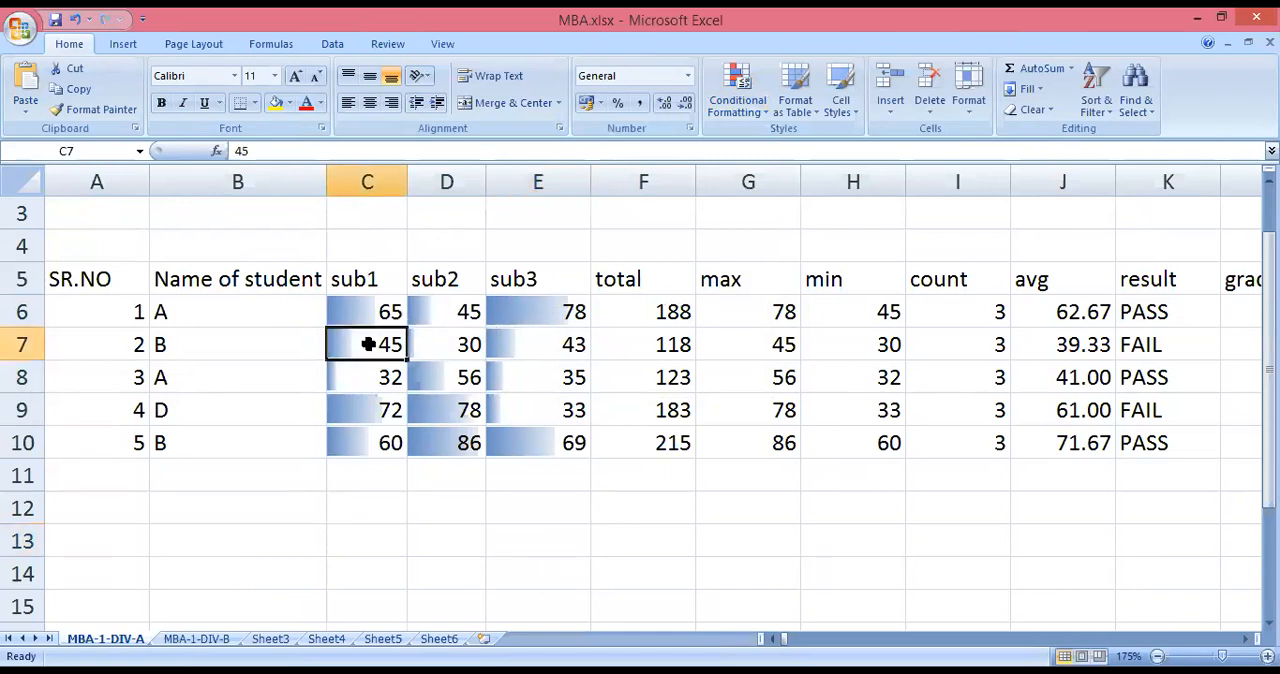
{"action": "type", "text": "80"}
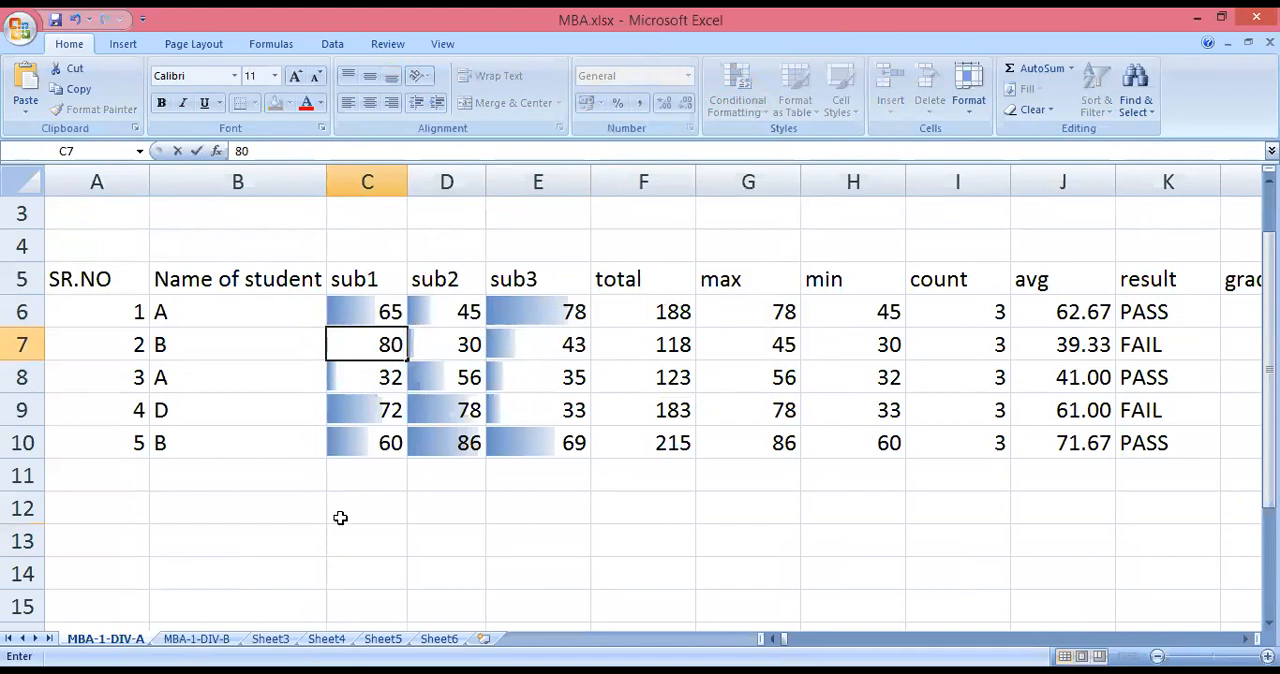
{"action": "left_click", "coordinate": [336, 518]}
{"action": "left_click", "coordinate": [357, 377]}
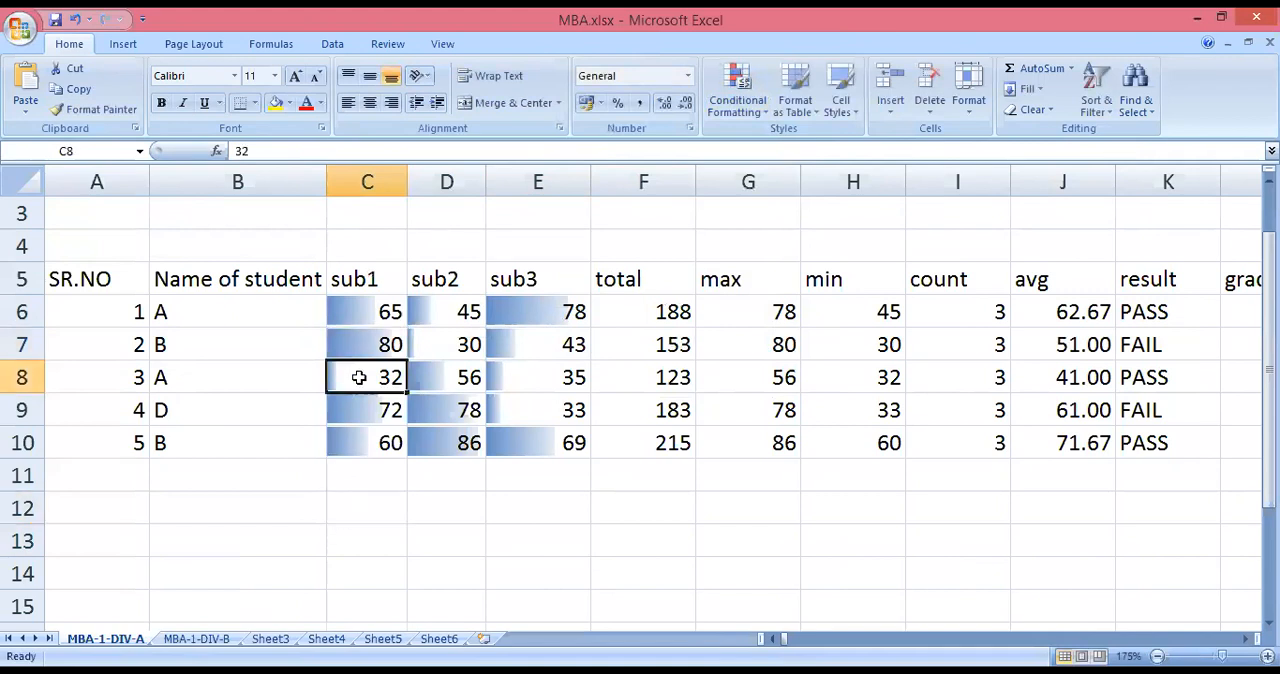
{"action": "type", "text": "90"}
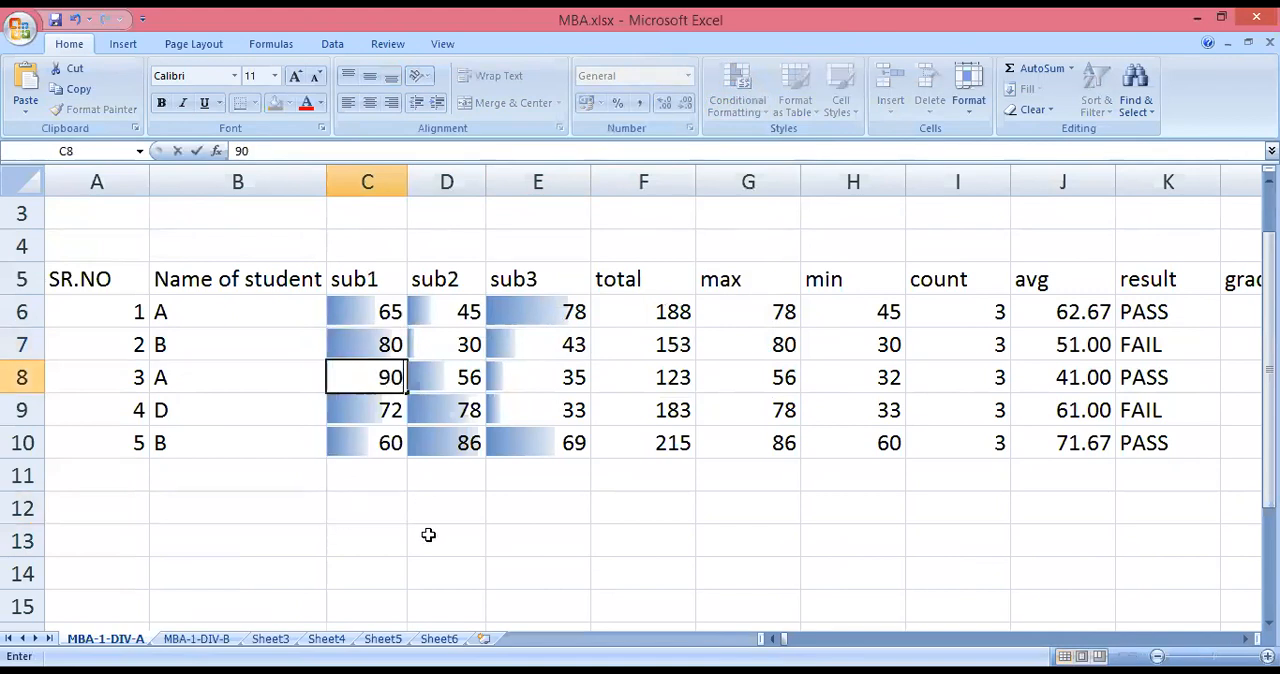
{"action": "left_click", "coordinate": [428, 533]}
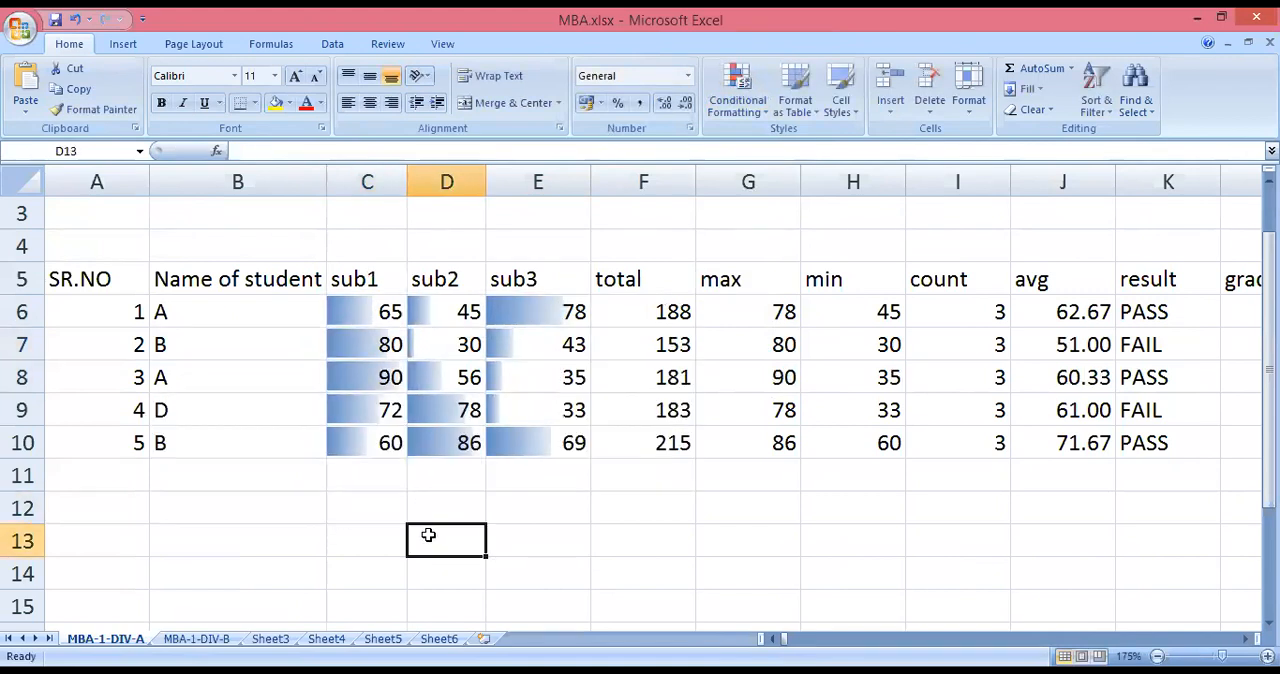
Change the first student's sub3 mark in E6 to 20.
{"action": "left_click", "coordinate": [511, 411]}
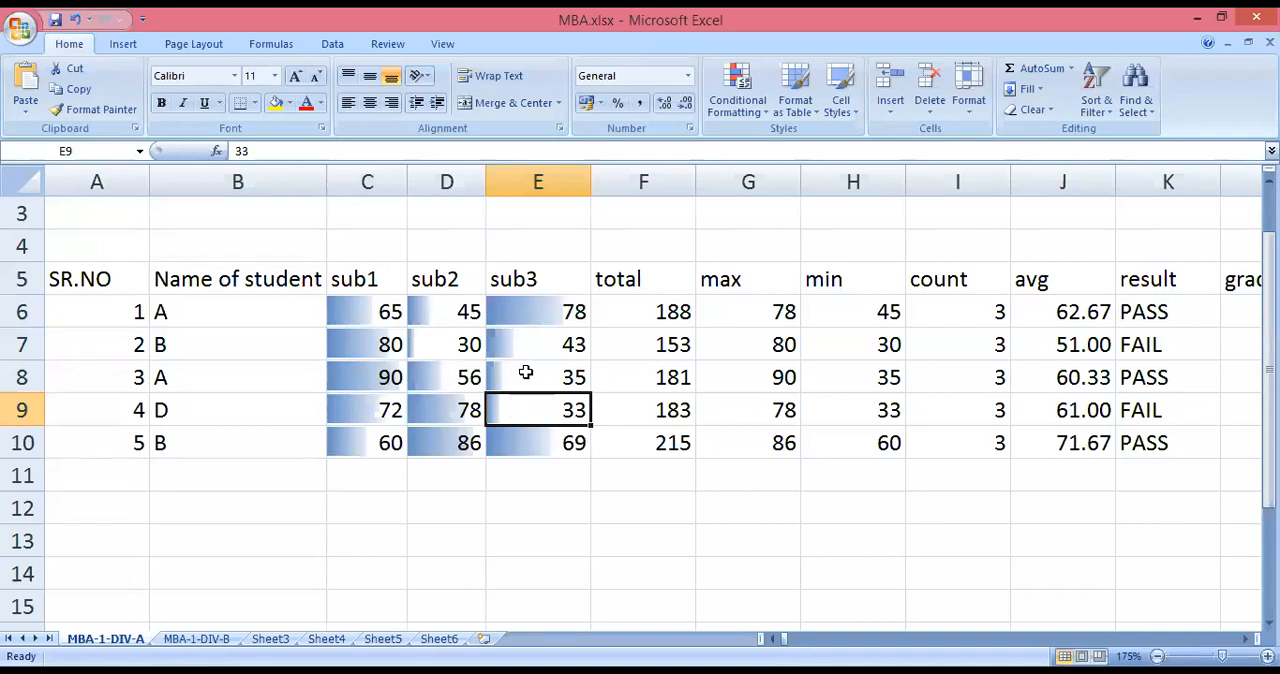
{"action": "left_click", "coordinate": [542, 313]}
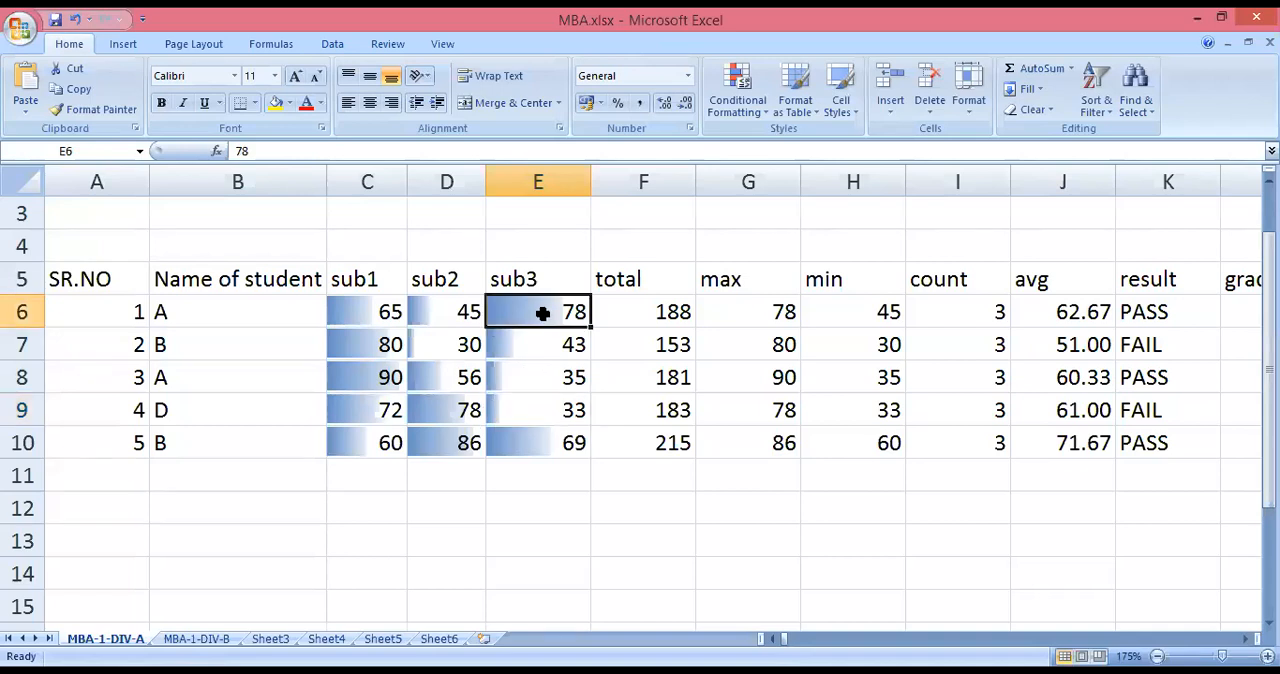
{"action": "type", "text": "20"}
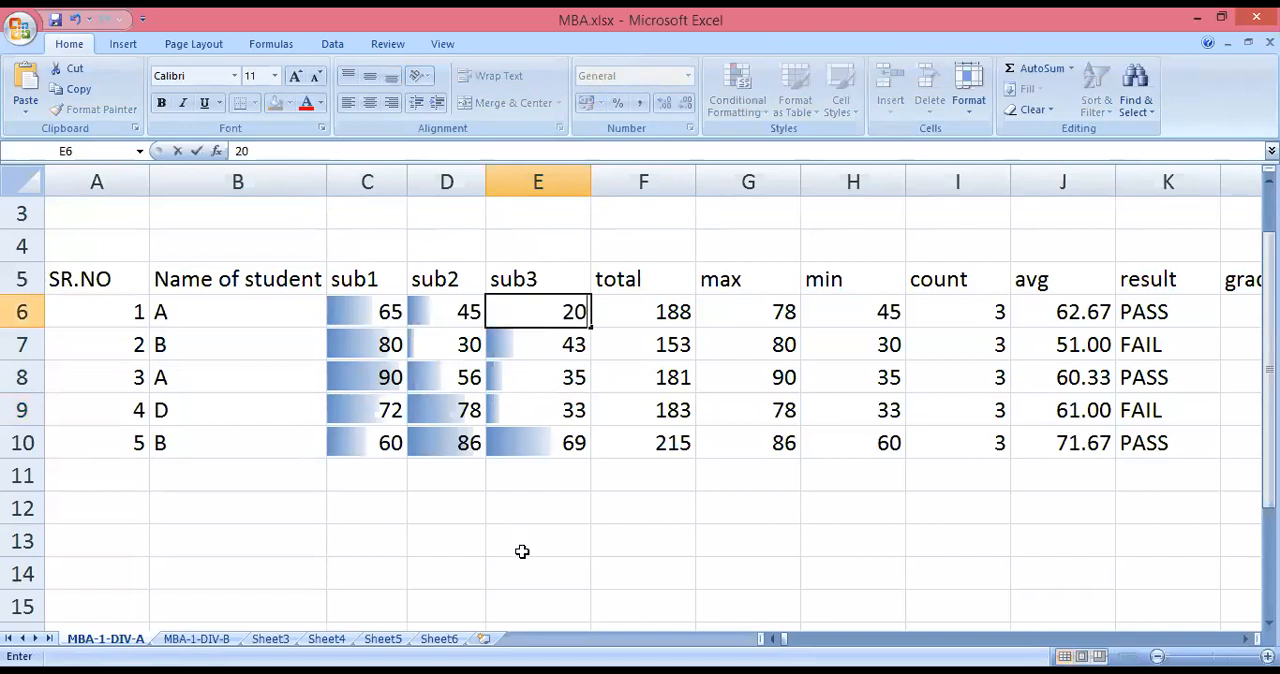
{"action": "left_click", "coordinate": [522, 546]}
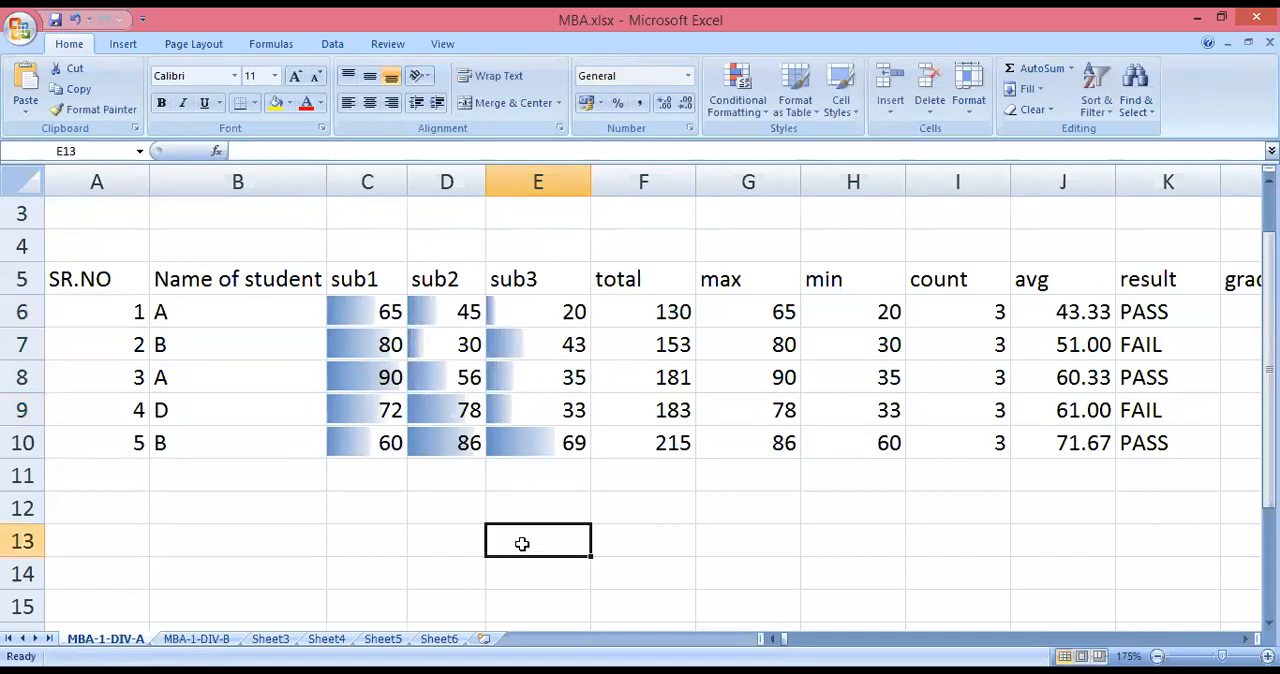
Undo the three mark changes and the data bars on C6:E10.
{"action": "left_click", "coordinate": [74, 21]}
{"action": "left_click", "coordinate": [74, 21]}
{"action": "left_click", "coordinate": [74, 21]}
{"action": "left_click", "coordinate": [74, 21]}
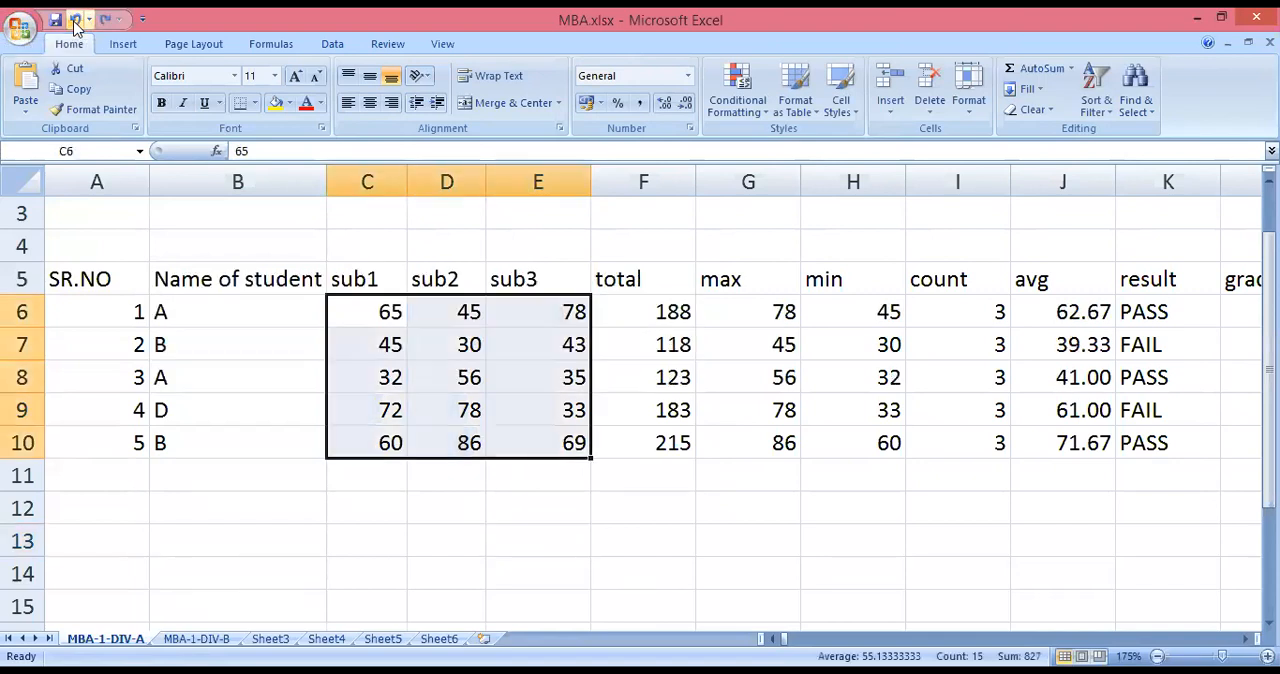
Try a red-yellow-blue color scale on the marks in C6:E10 and undo it.
{"action": "left_click", "coordinate": [729, 104]}
{"action": "mouse_move", "coordinate": [673, 233]}
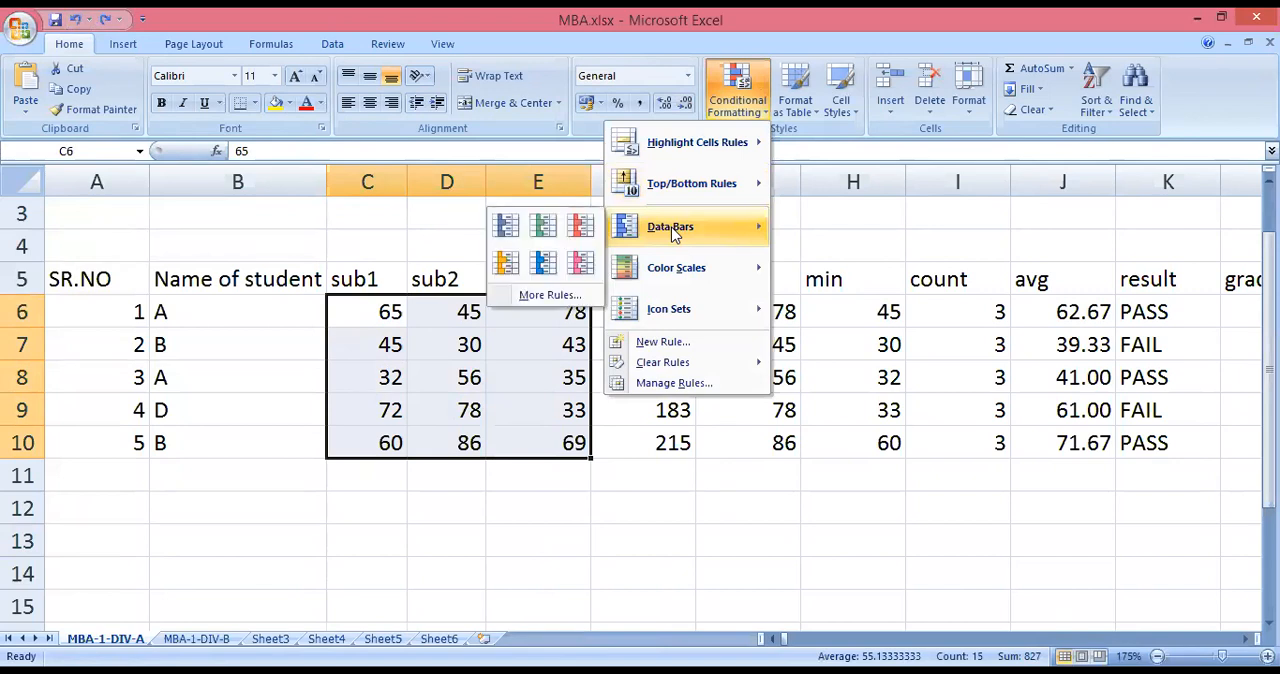
{"action": "mouse_move", "coordinate": [682, 284]}
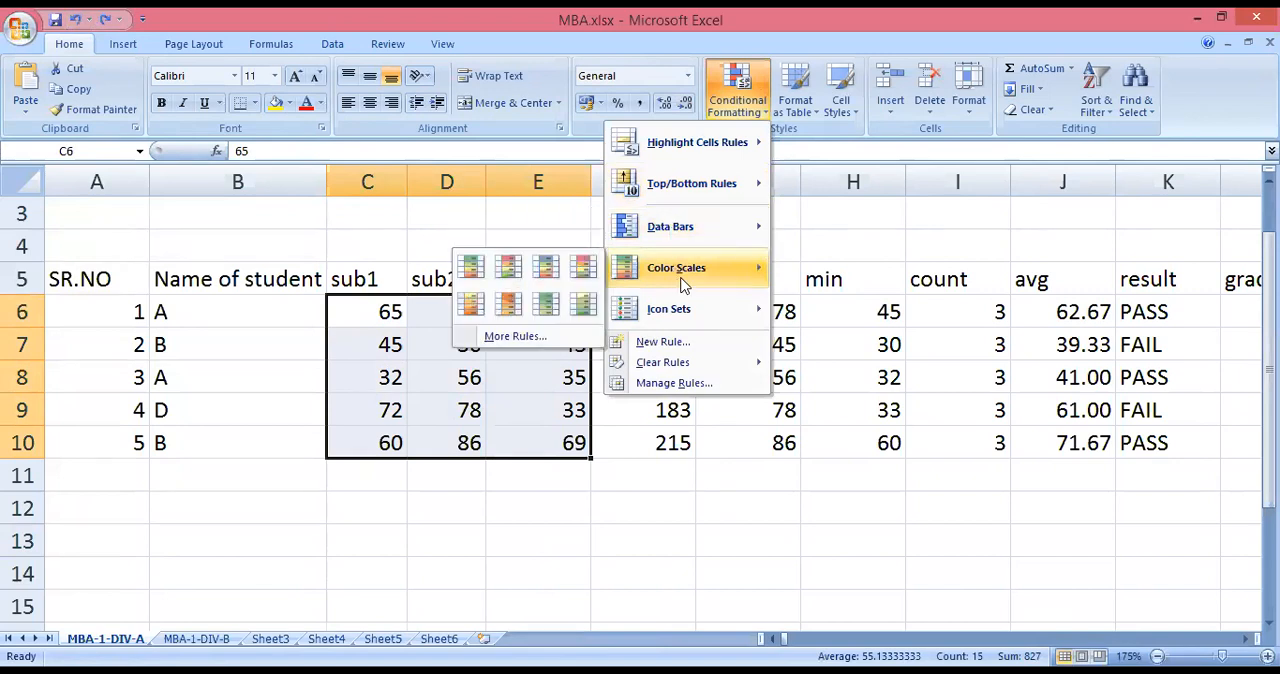
{"action": "left_click", "coordinate": [585, 268]}
{"action": "left_click", "coordinate": [514, 565]}
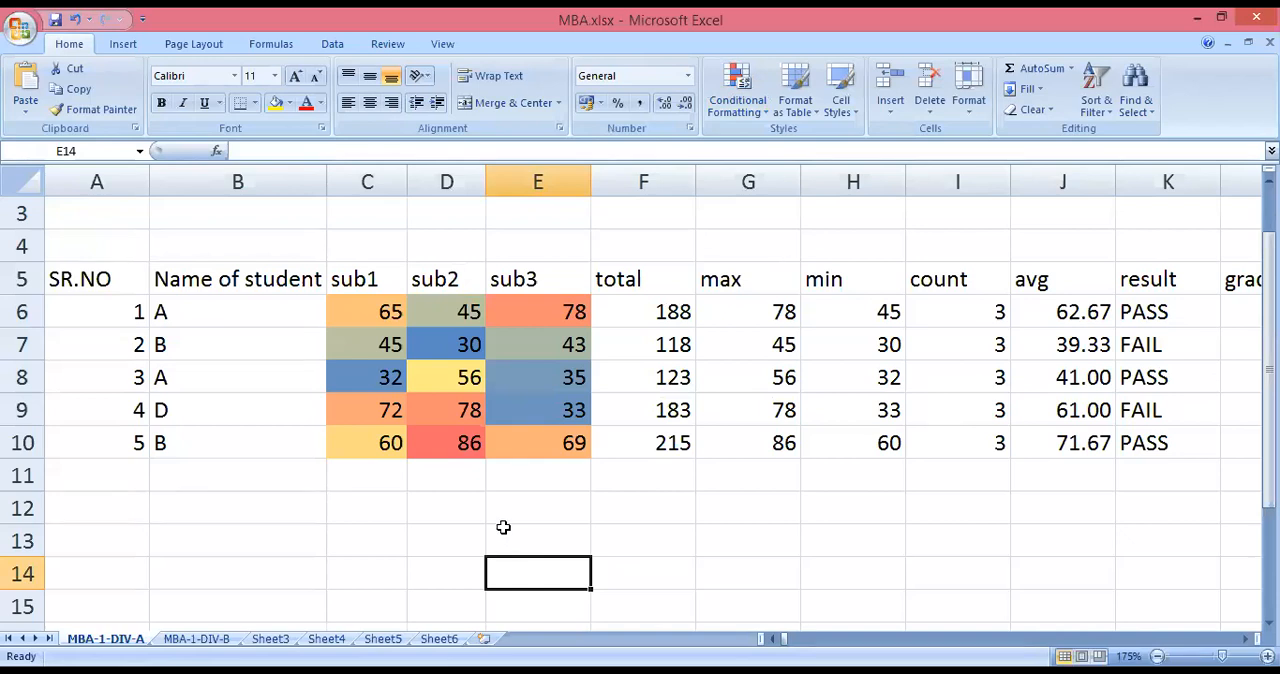
{"action": "left_click", "coordinate": [75, 19]}
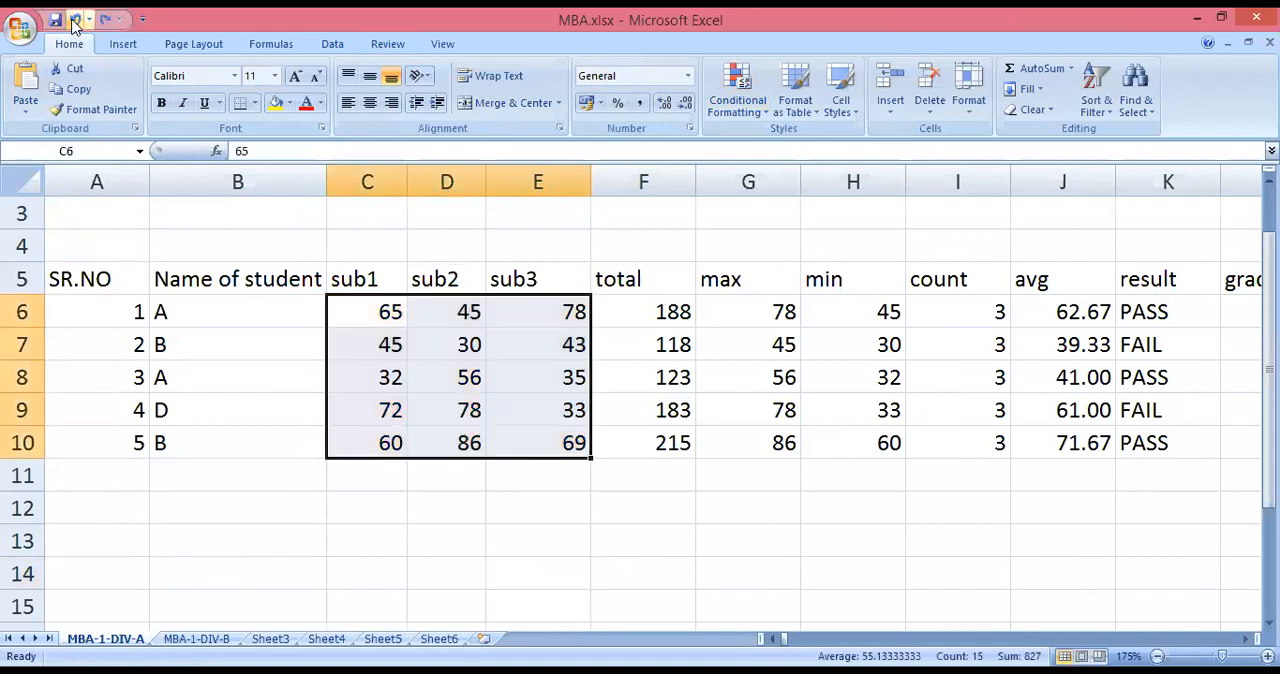
Apply the icon set of three colored arrows to the marks in C6:E10.
{"action": "left_click", "coordinate": [748, 102]}
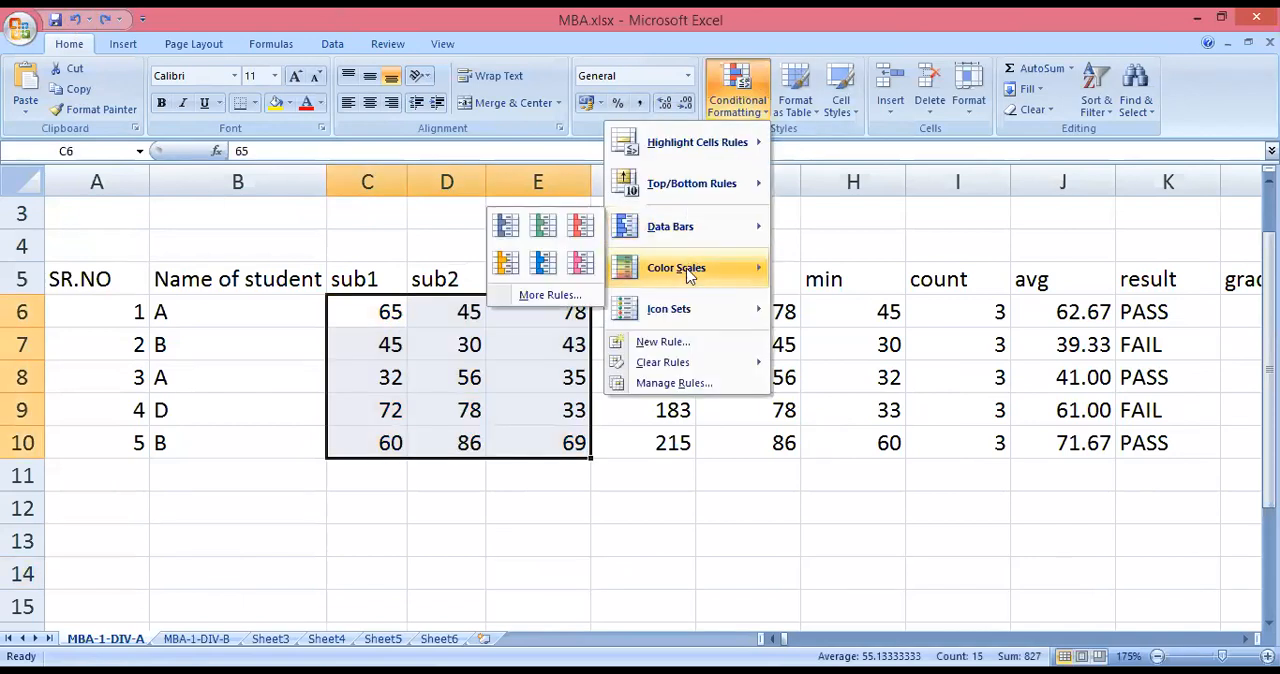
{"action": "mouse_move", "coordinate": [679, 316]}
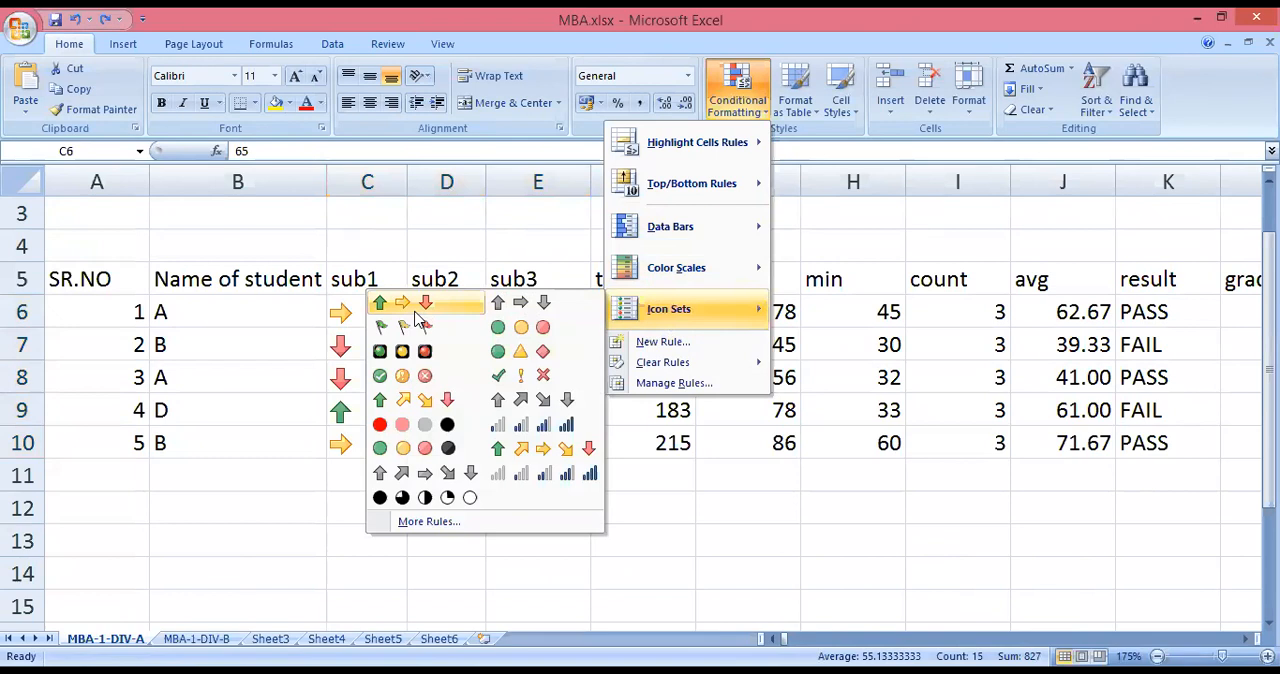
{"action": "left_click", "coordinate": [418, 316]}
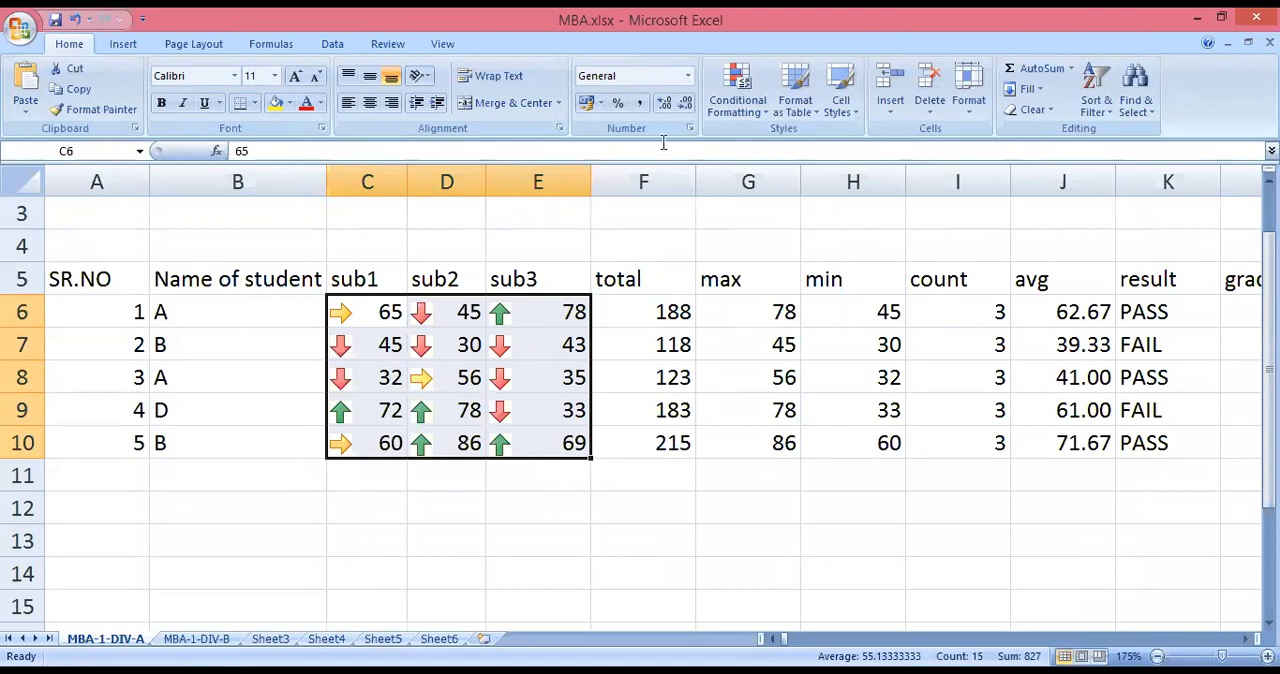
Apply the 4 Ratings icon set to the marks in C6:E10.
{"action": "left_click", "coordinate": [760, 110]}
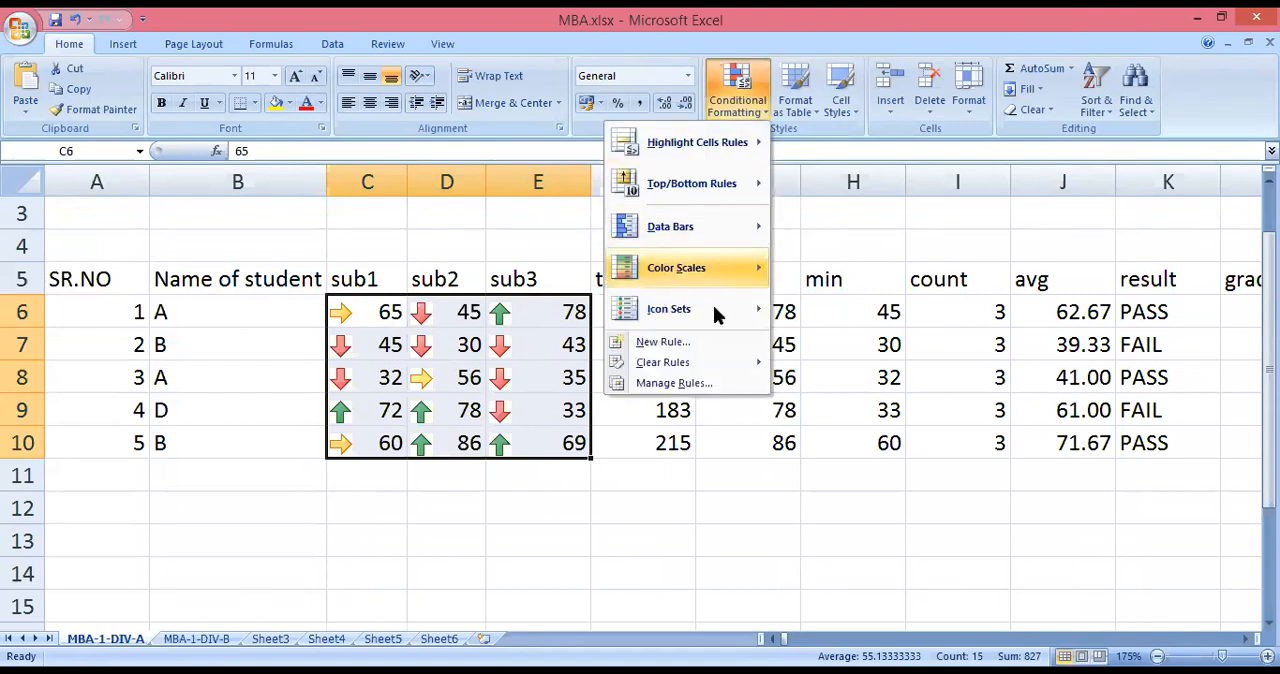
{"action": "mouse_move", "coordinate": [713, 305]}
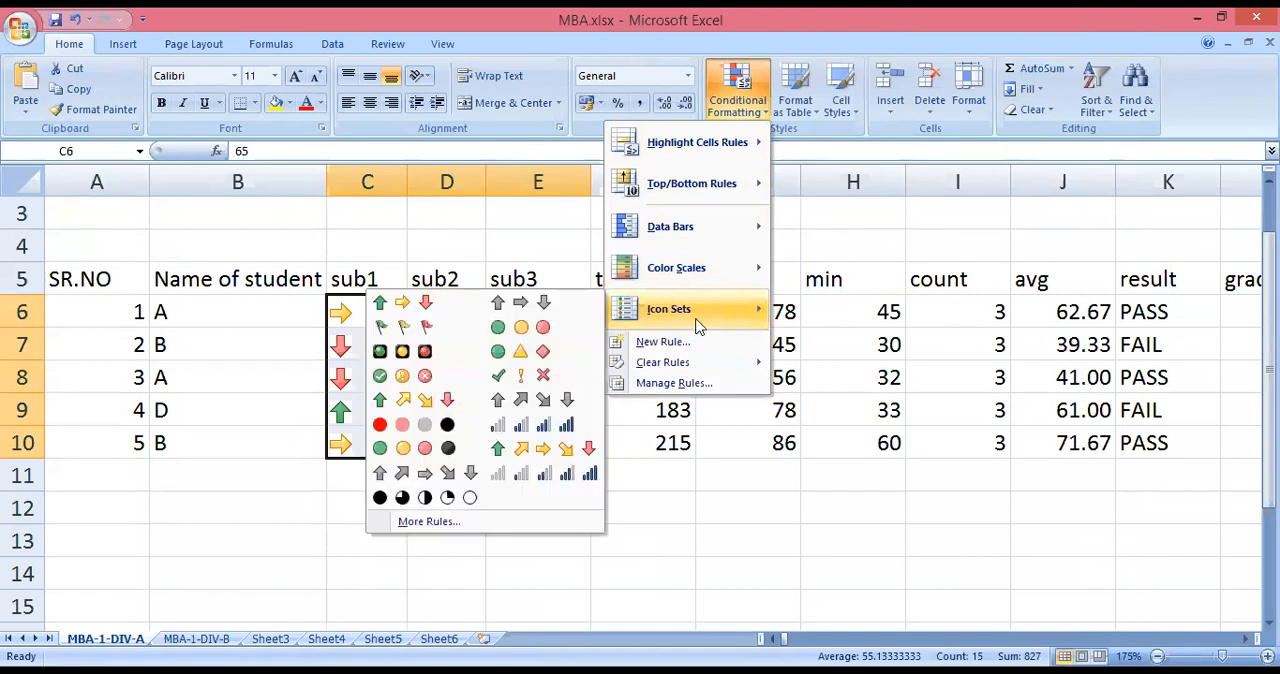
{"action": "left_click", "coordinate": [543, 428]}
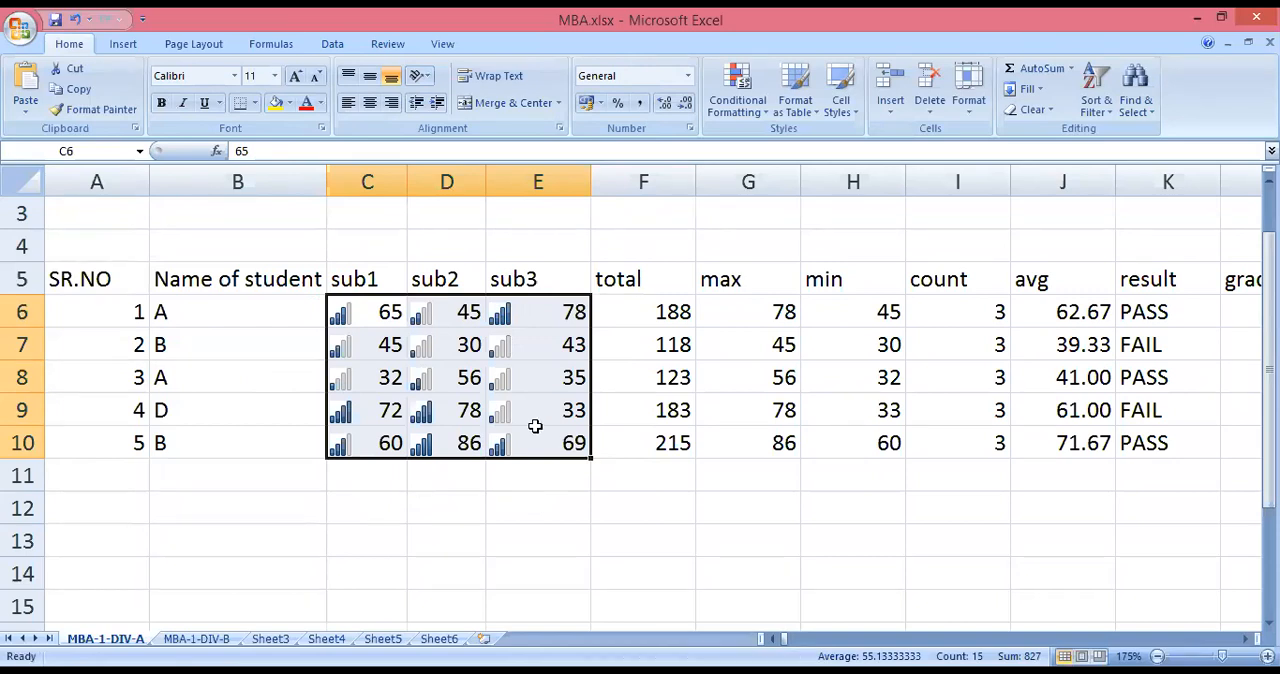
{"action": "left_click", "coordinate": [424, 545]}
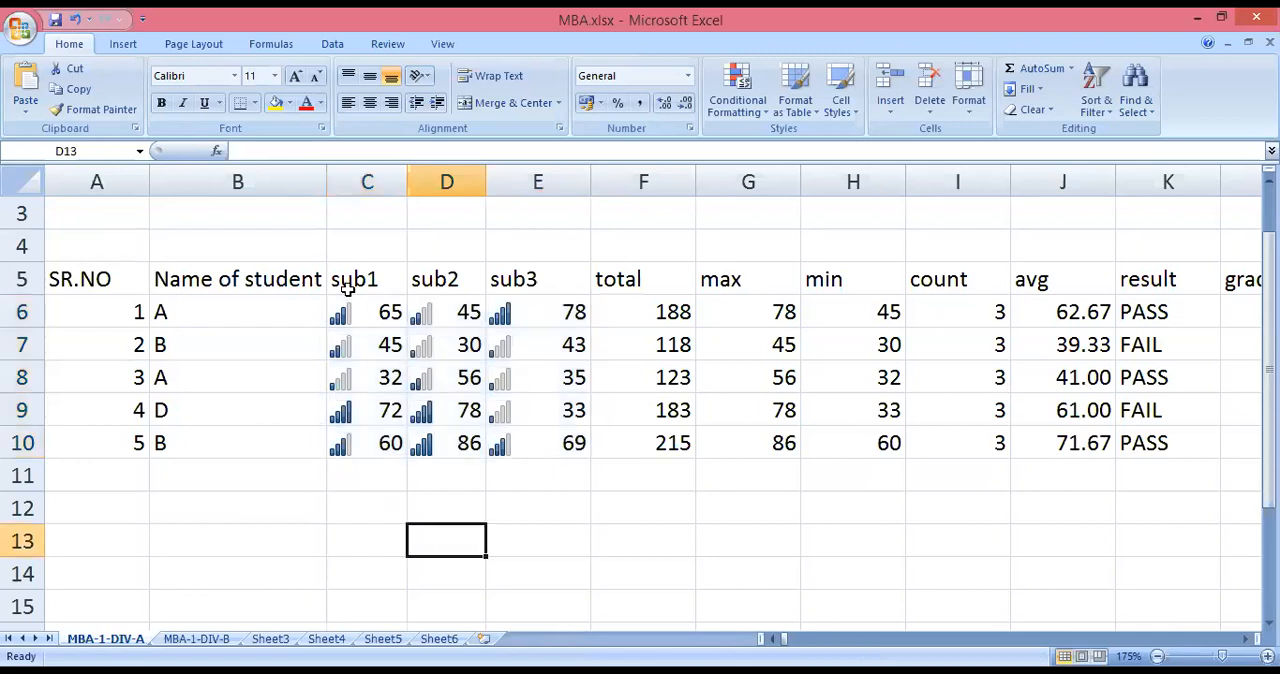
Give the marks in C6:E10 a custom number format consisting of only ":".
{"action": "left_click_drag", "start_coordinate": [334, 308], "coordinate": [547, 447]}
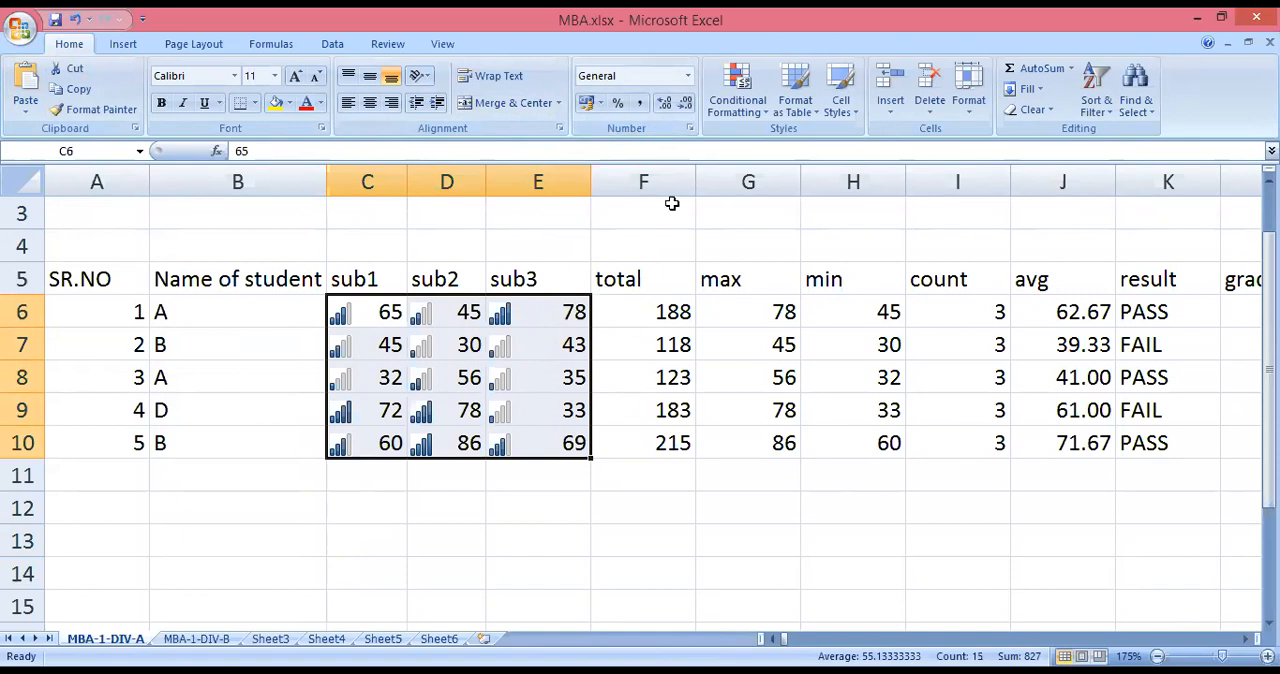
{"action": "left_click", "coordinate": [647, 243]}
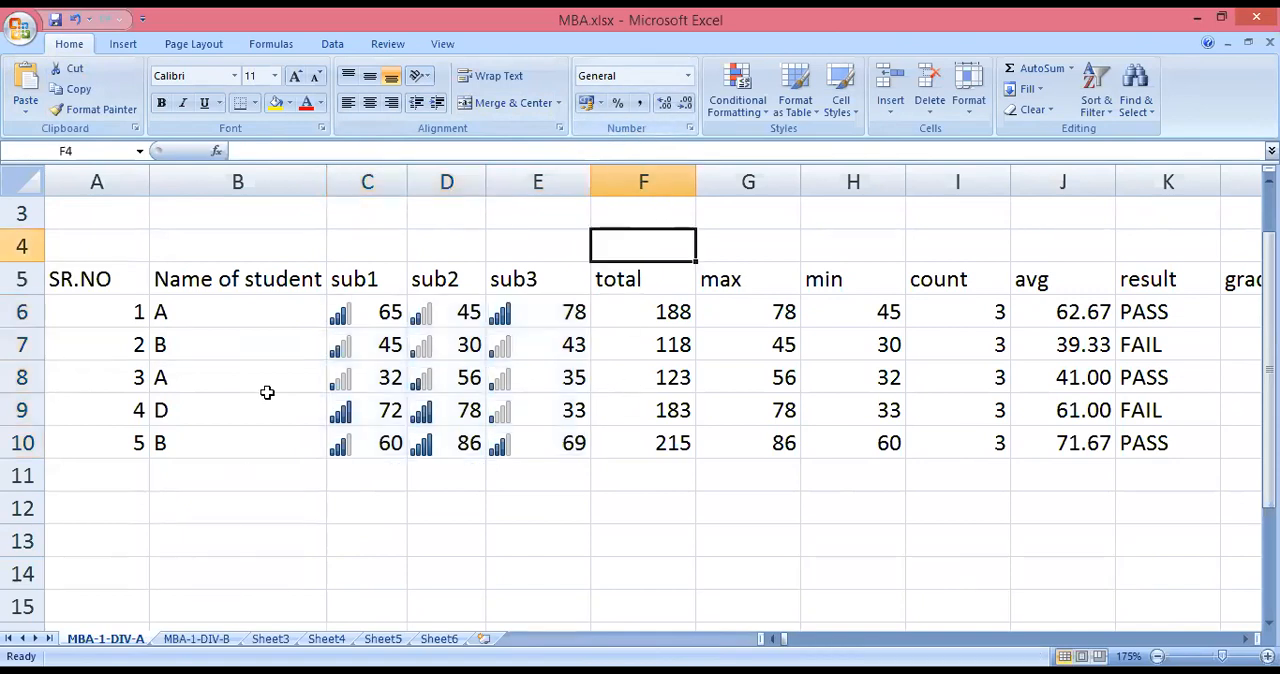
{"action": "left_click_drag", "start_coordinate": [338, 310], "coordinate": [548, 444]}
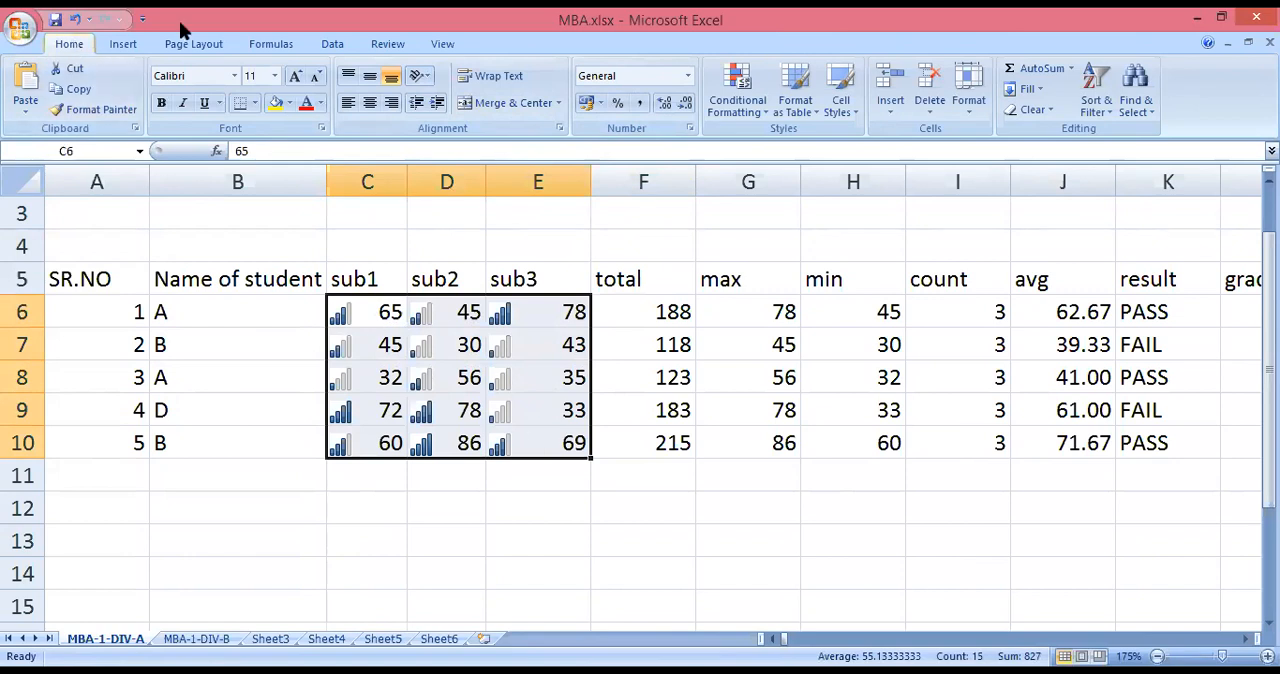
{"action": "left_click", "coordinate": [690, 129]}
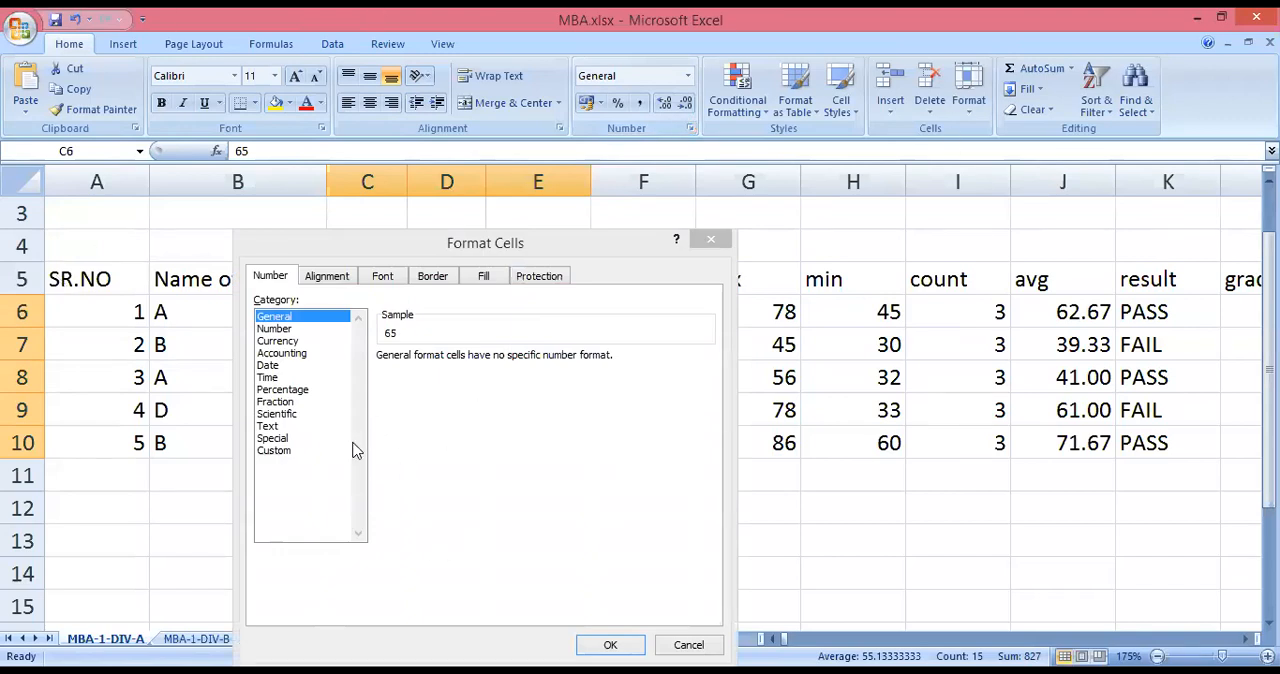
{"action": "left_click", "coordinate": [280, 452]}
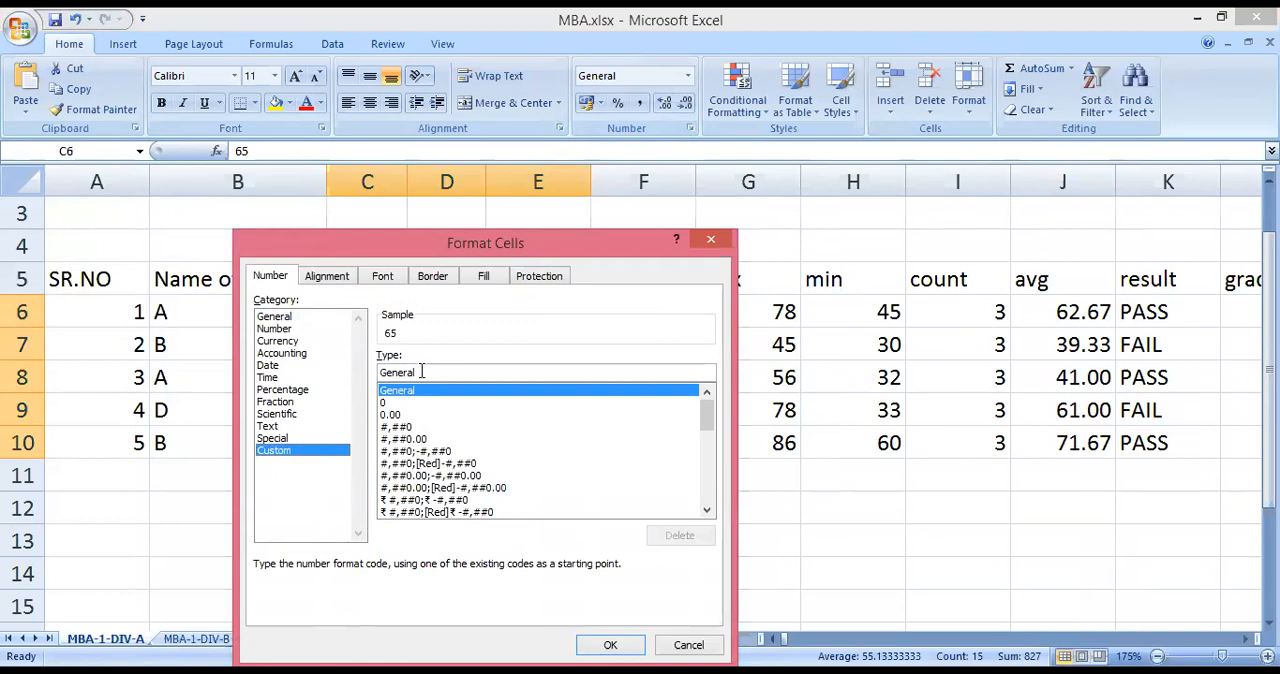
{"action": "left_click_drag", "start_coordinate": [421, 371], "coordinate": [371, 372]}
{"action": "type", "text": ":"}
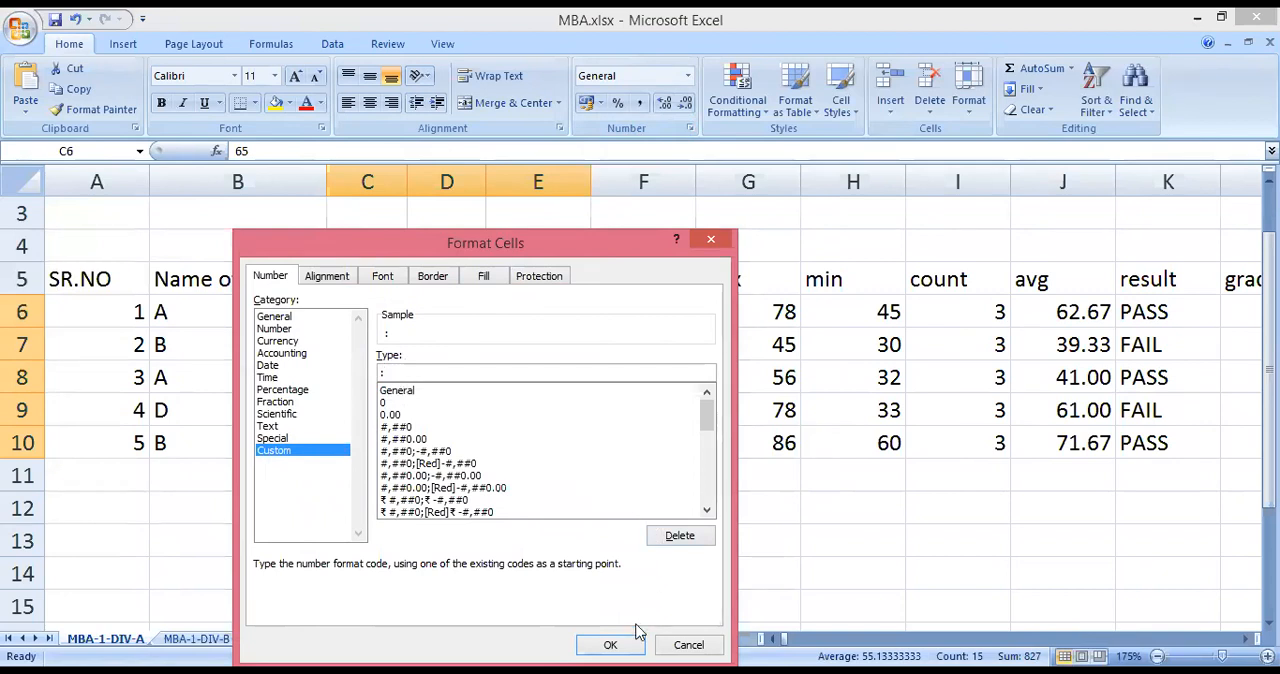
{"action": "left_click", "coordinate": [612, 644]}
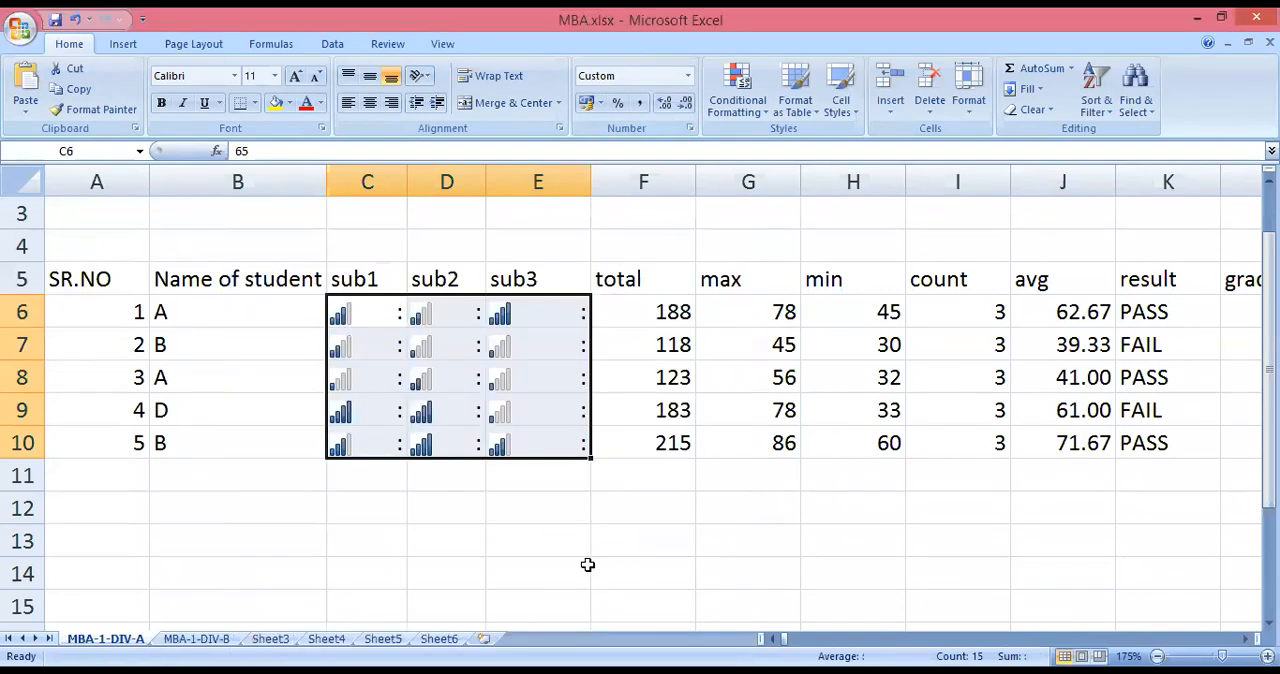
Re-enter ":" as the custom number format for the marks in C6:E10.
{"action": "left_click", "coordinate": [586, 564]}
{"action": "left_click_drag", "start_coordinate": [372, 320], "coordinate": [540, 443]}
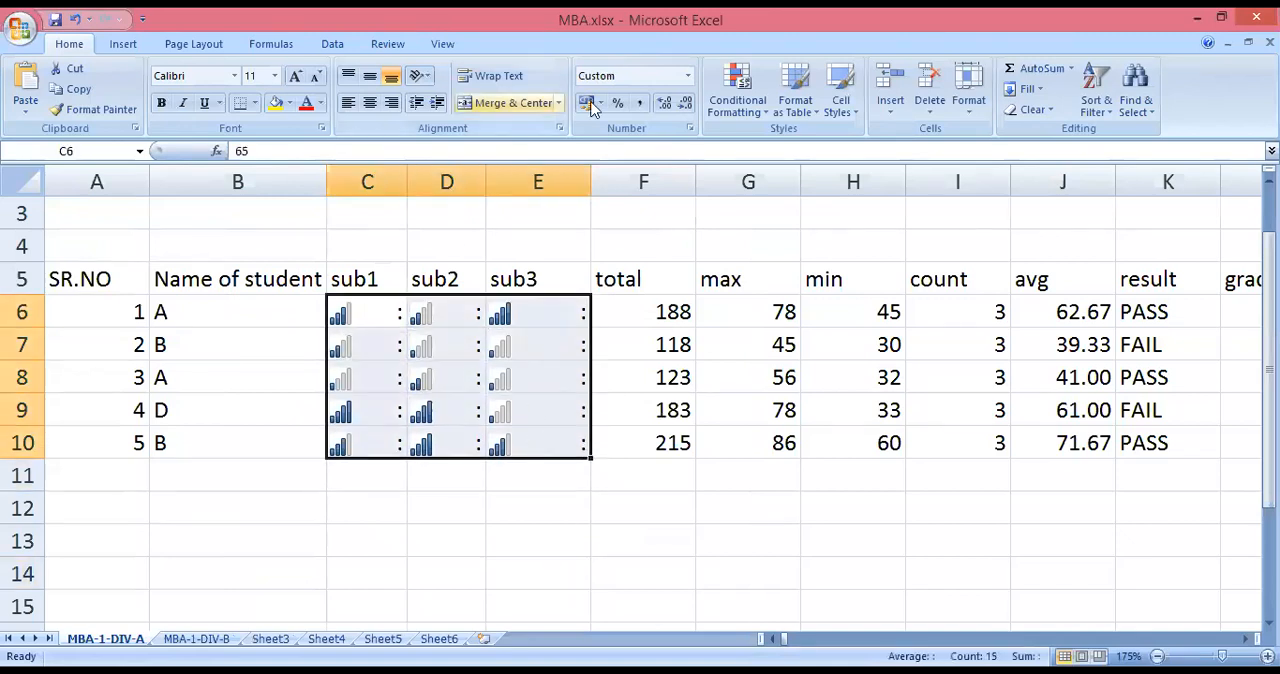
{"action": "left_click", "coordinate": [690, 129]}
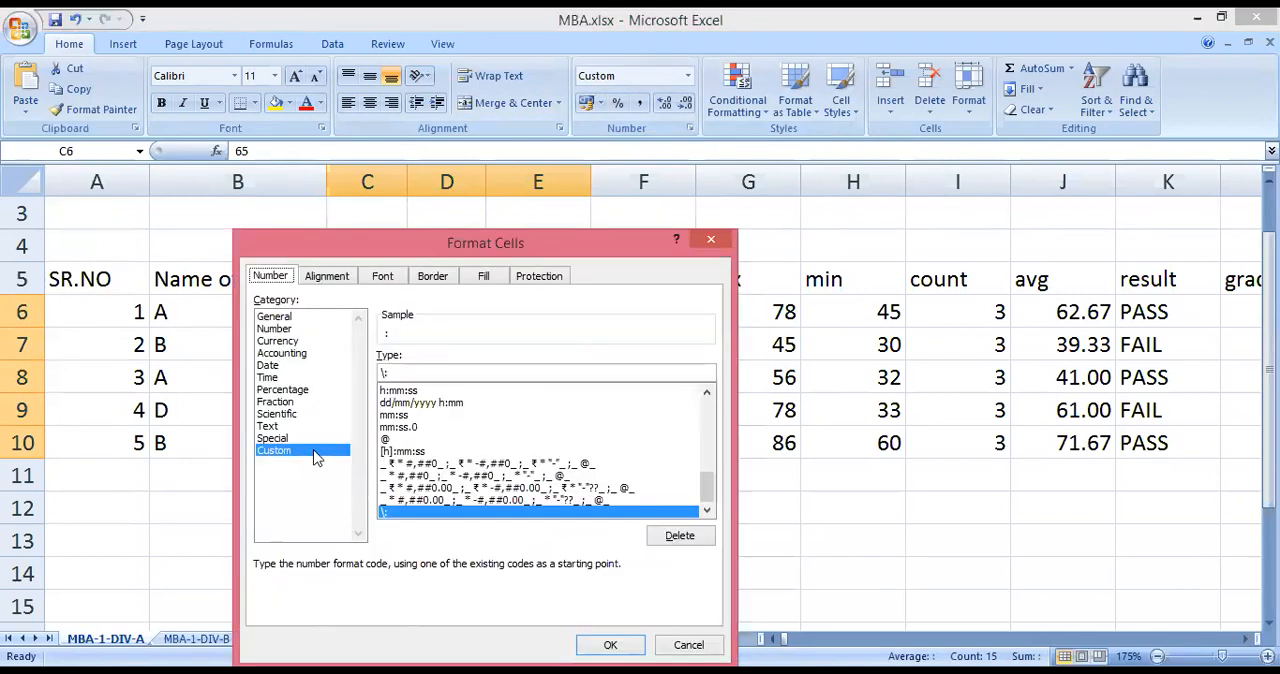
{"action": "left_click", "coordinate": [385, 374]}
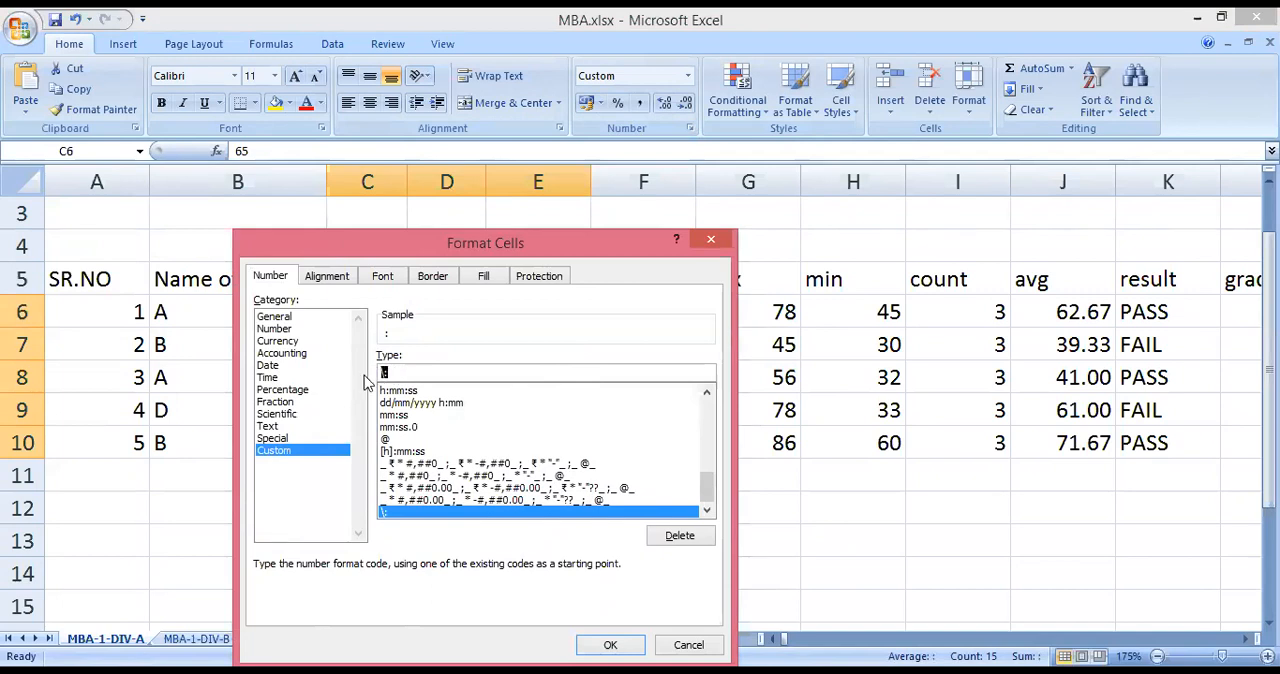
{"action": "type", "text": ";"}
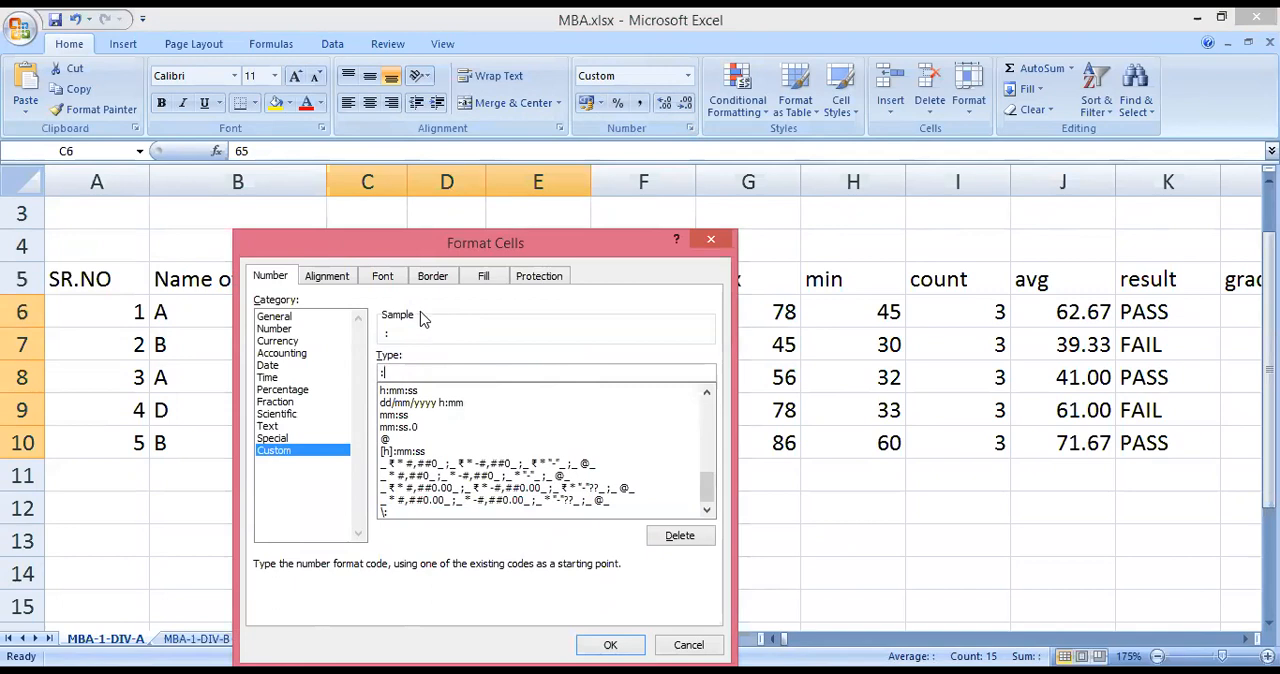
{"action": "left_click", "coordinate": [610, 644]}
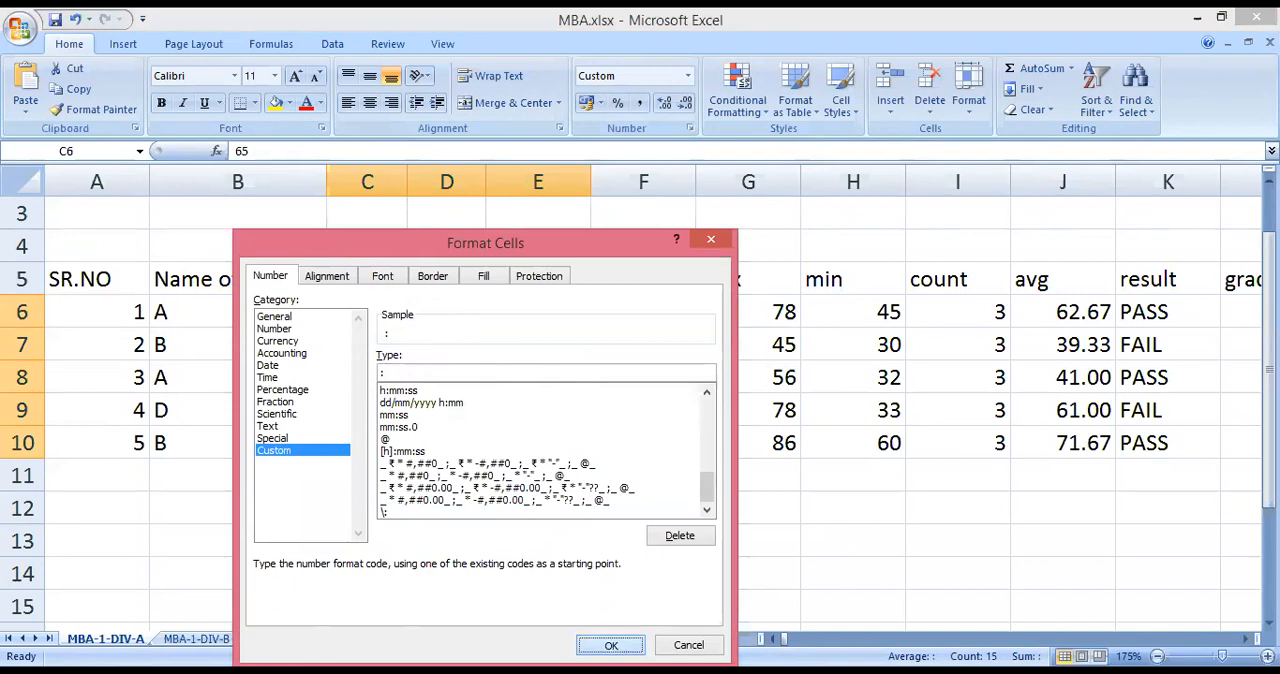
{"action": "left_click", "coordinate": [564, 477]}
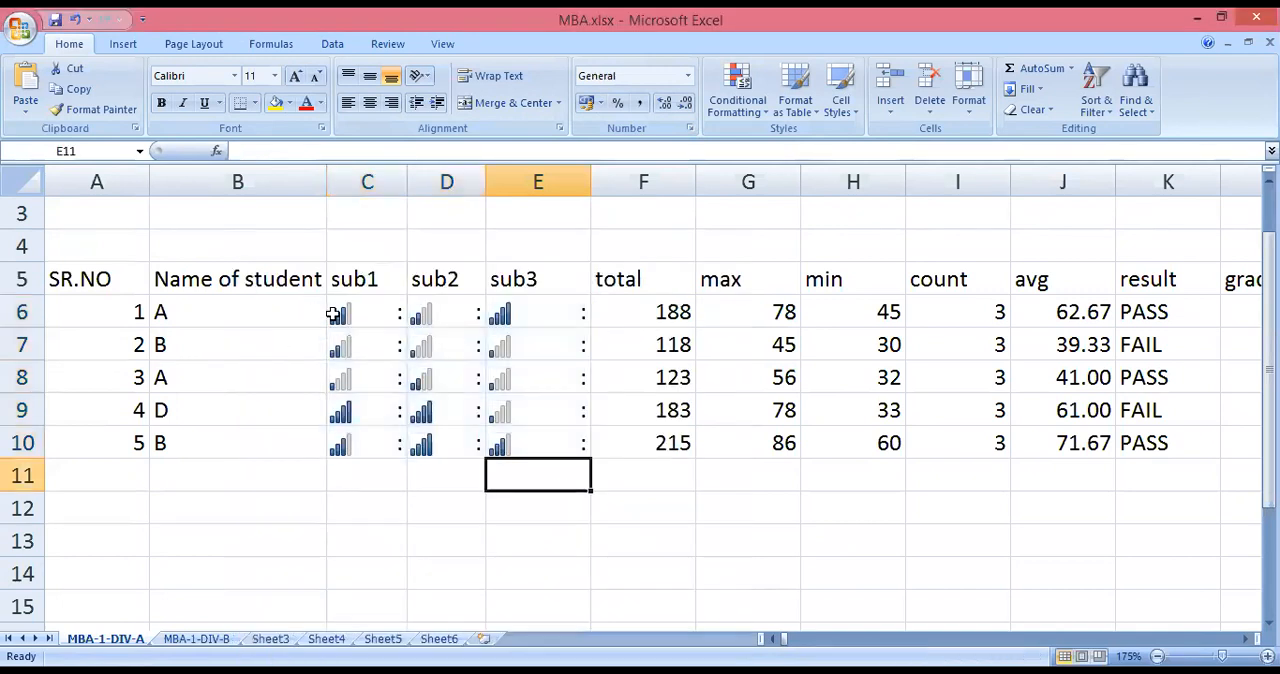
Switch the marks in C6:E10 to the General category and replace that code with the custom format ":".
{"action": "left_click_drag", "start_coordinate": [338, 310], "coordinate": [523, 457]}
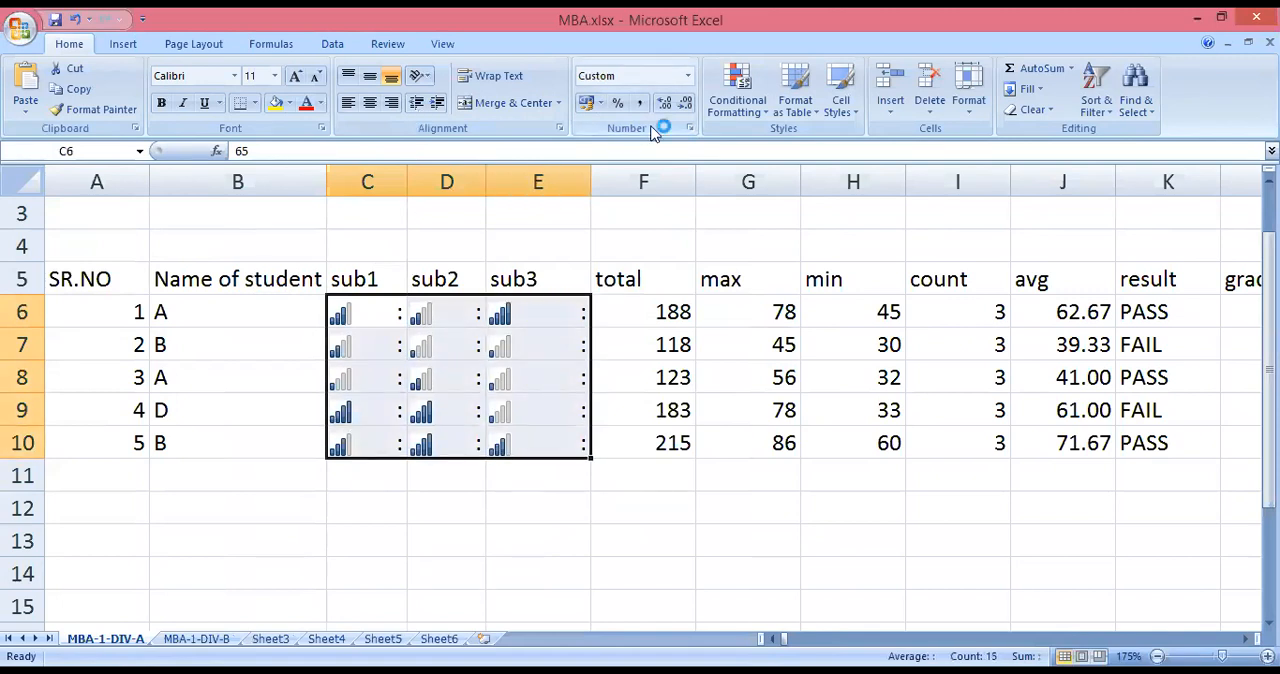
{"action": "left_click", "coordinate": [687, 77]}
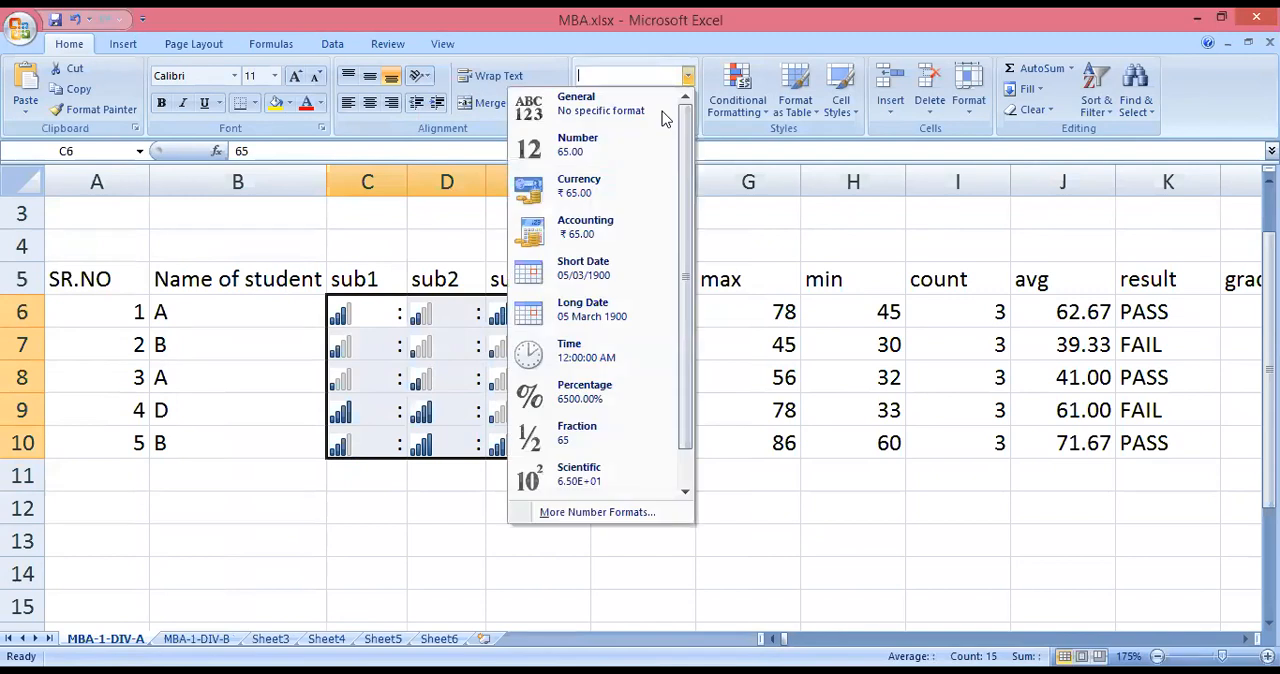
{"action": "left_click", "coordinate": [722, 160]}
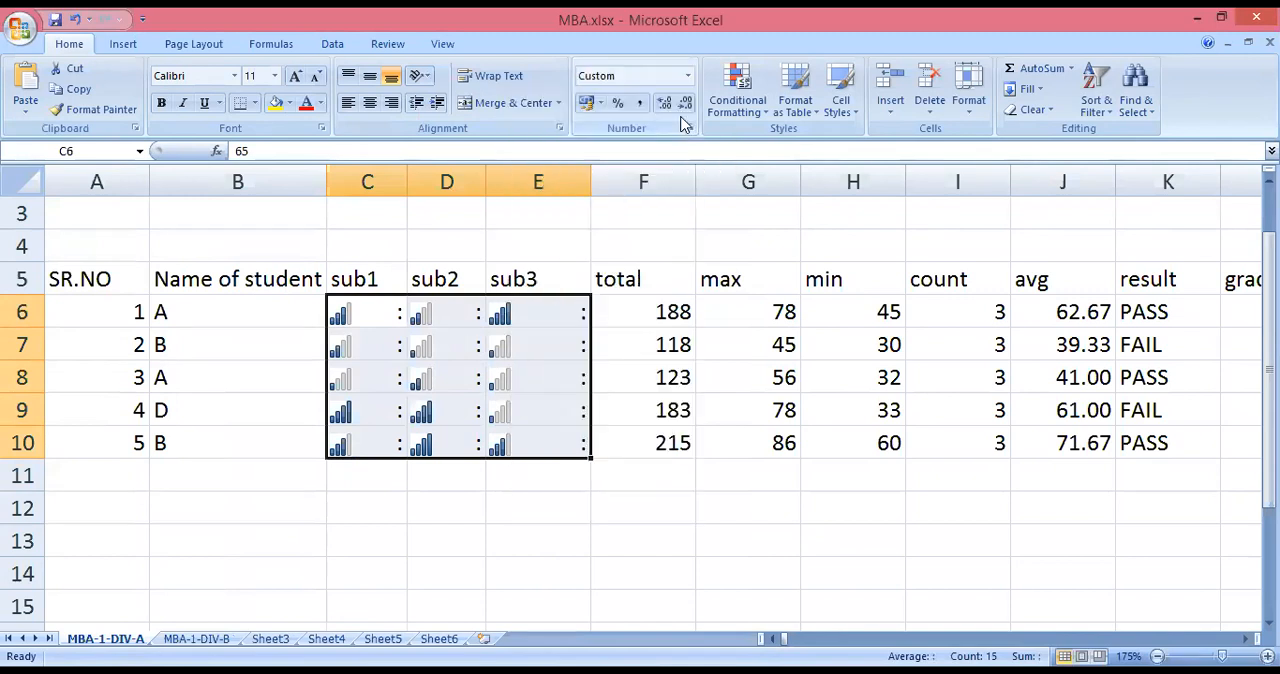
{"action": "left_click", "coordinate": [688, 129]}
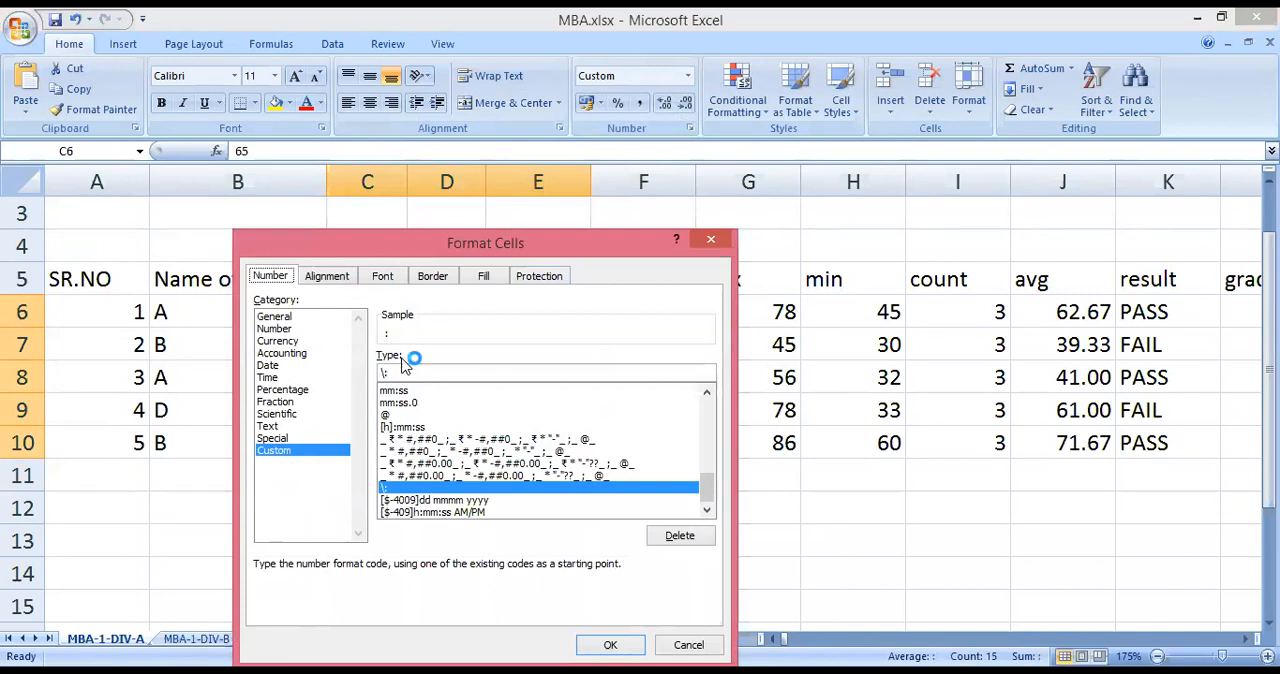
{"action": "left_click", "coordinate": [278, 316]}
{"action": "left_click", "coordinate": [290, 449]}
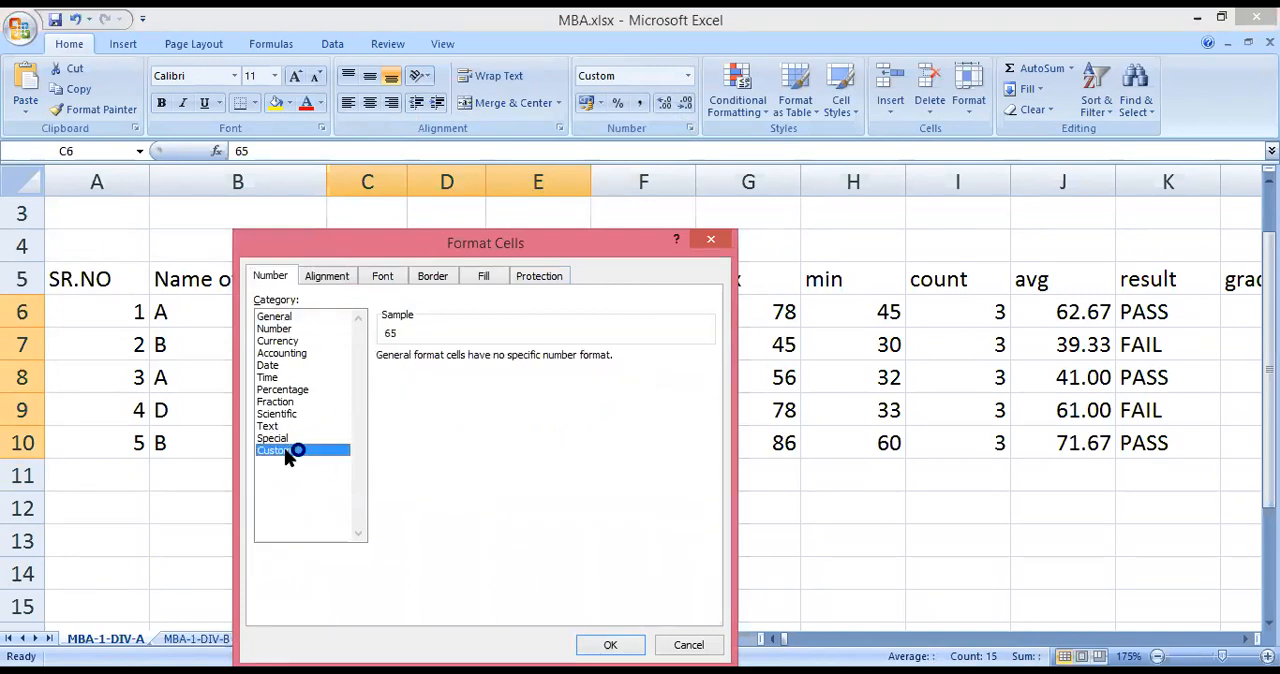
{"action": "left_click_drag", "start_coordinate": [416, 370], "coordinate": [370, 372]}
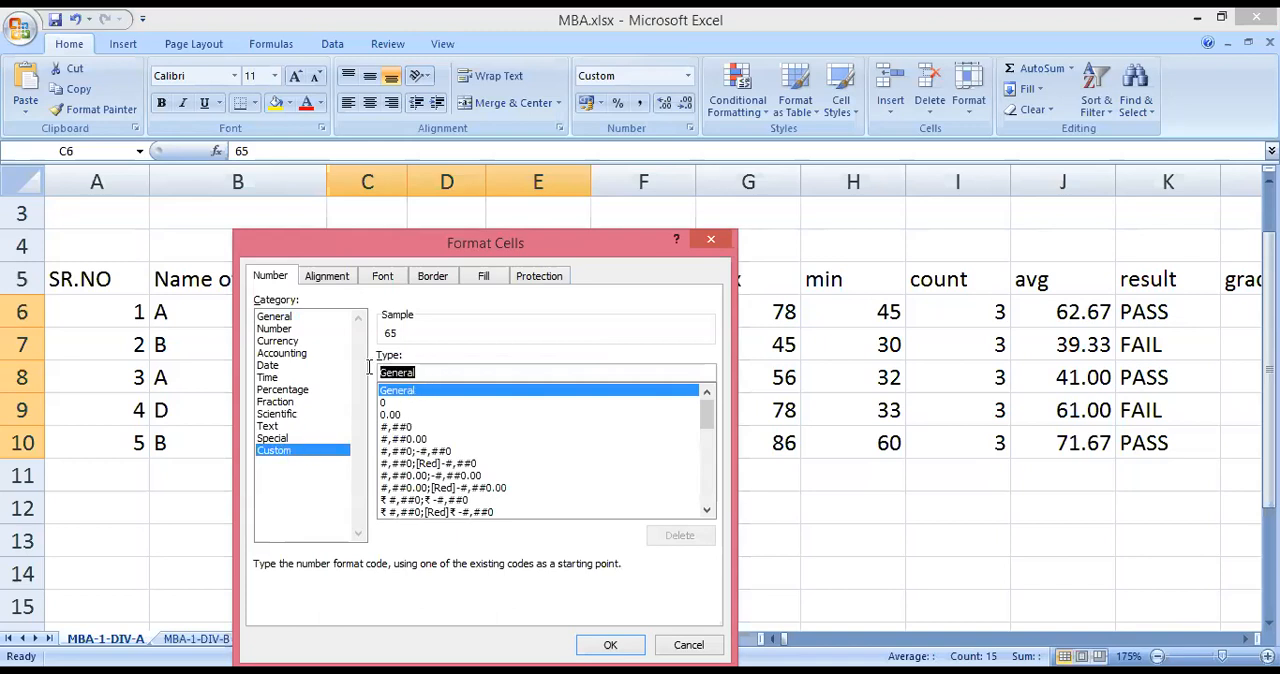
{"action": "type", "text": ";"}
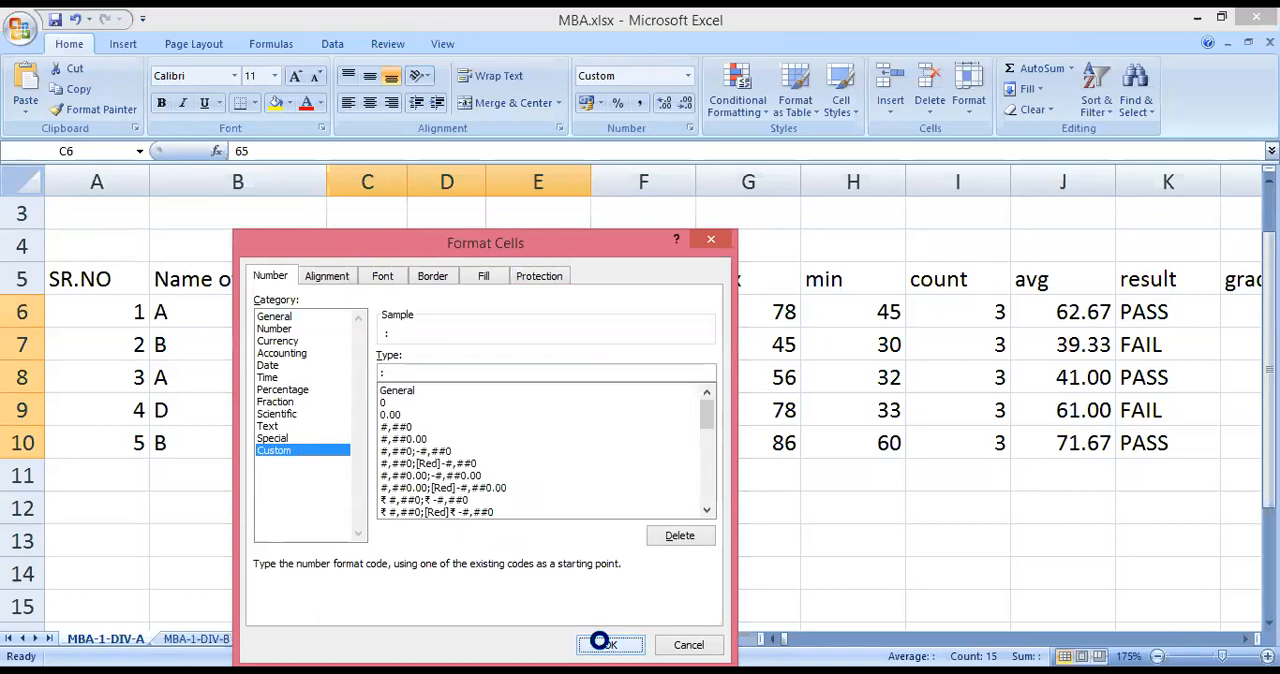
{"action": "key", "text": "Return"}
{"action": "left_click", "coordinate": [571, 563]}
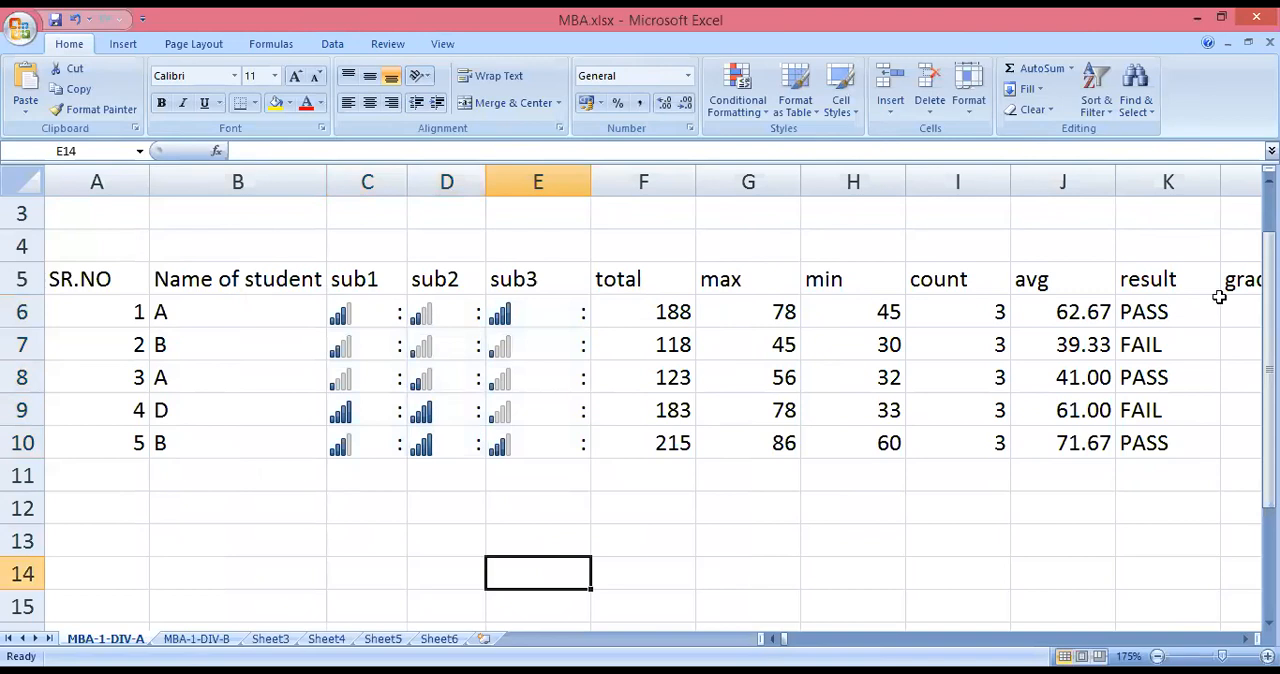
{"action": "left_click", "coordinate": [377, 311]}
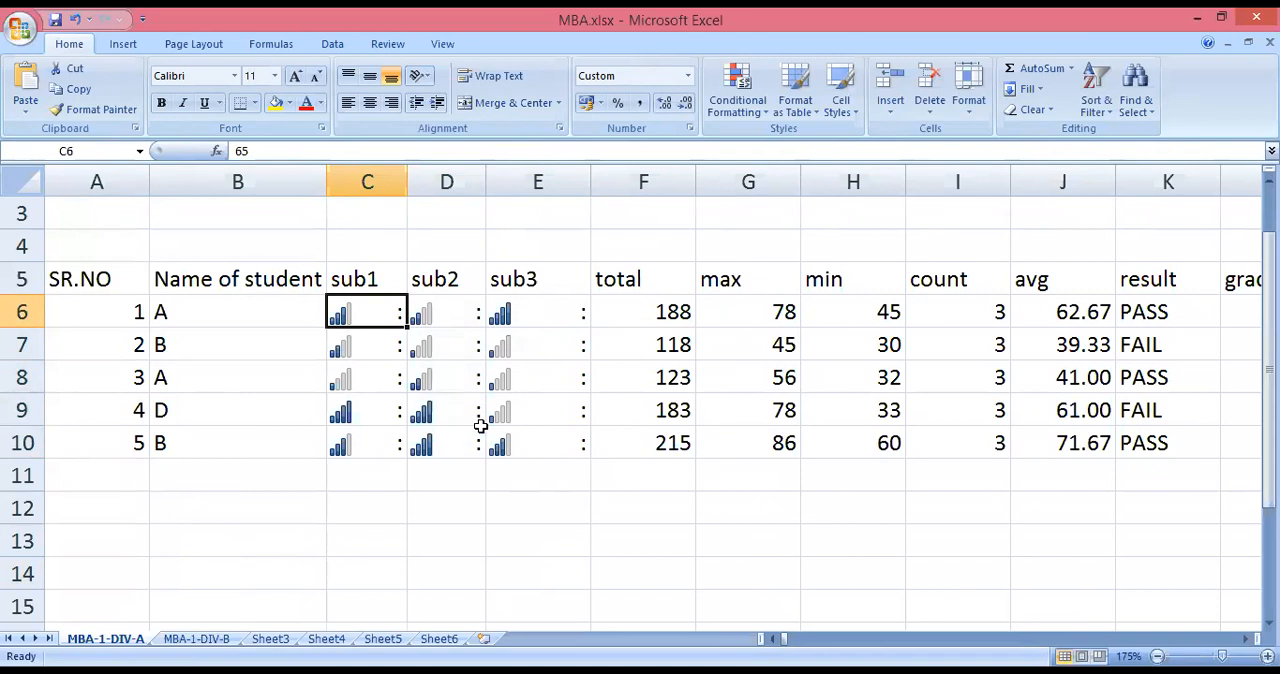
{"action": "left_click", "coordinate": [755, 117]}
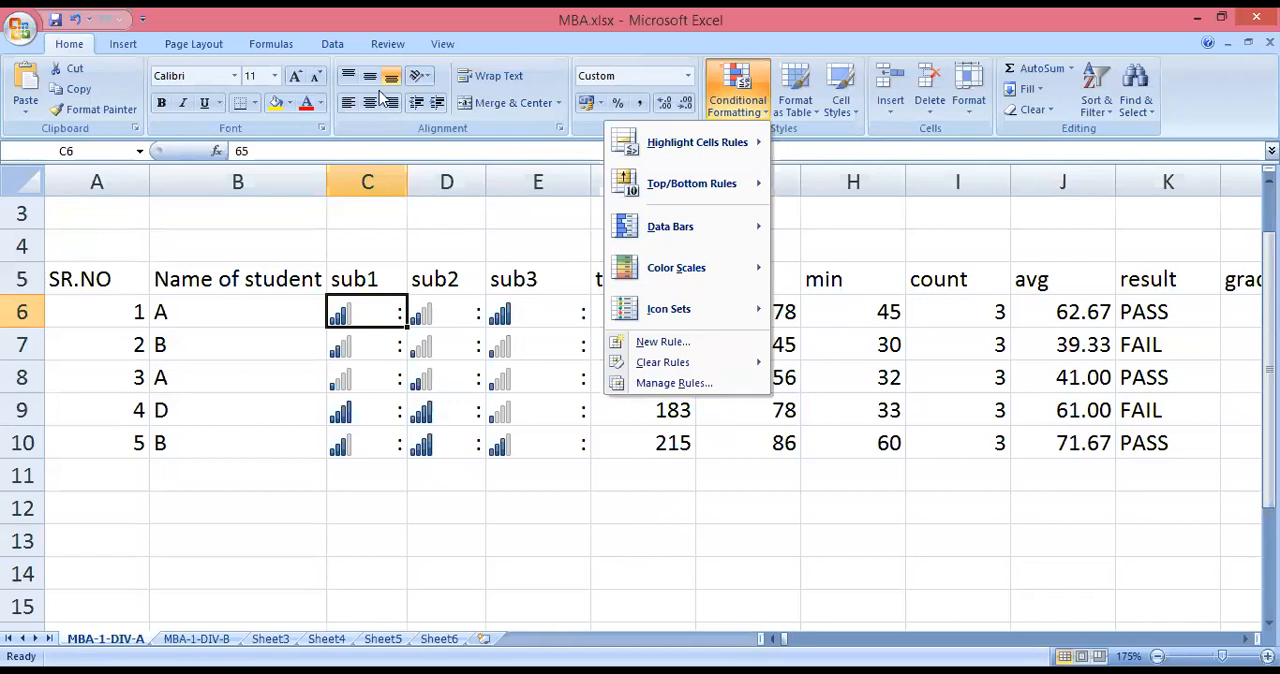
{"action": "left_click", "coordinate": [229, 296]}
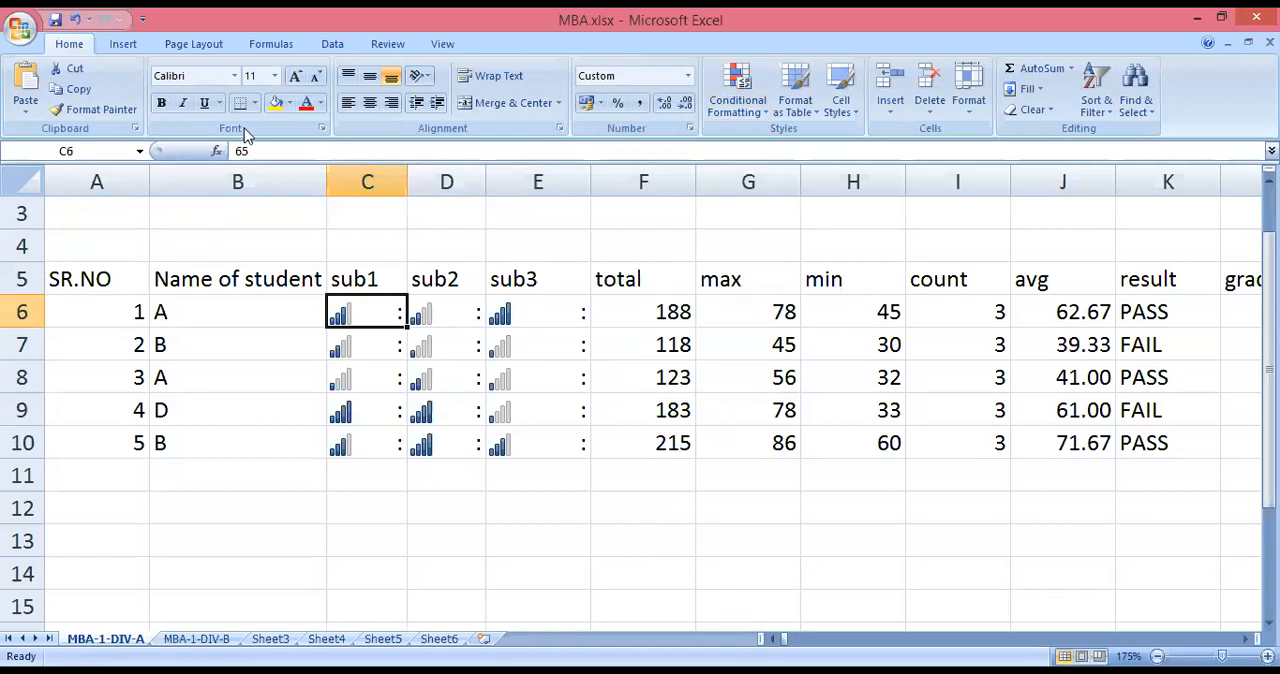
Undo the custom number formats and icon sets on C6:E10 back to plain marks.
{"action": "left_click", "coordinate": [72, 17]}
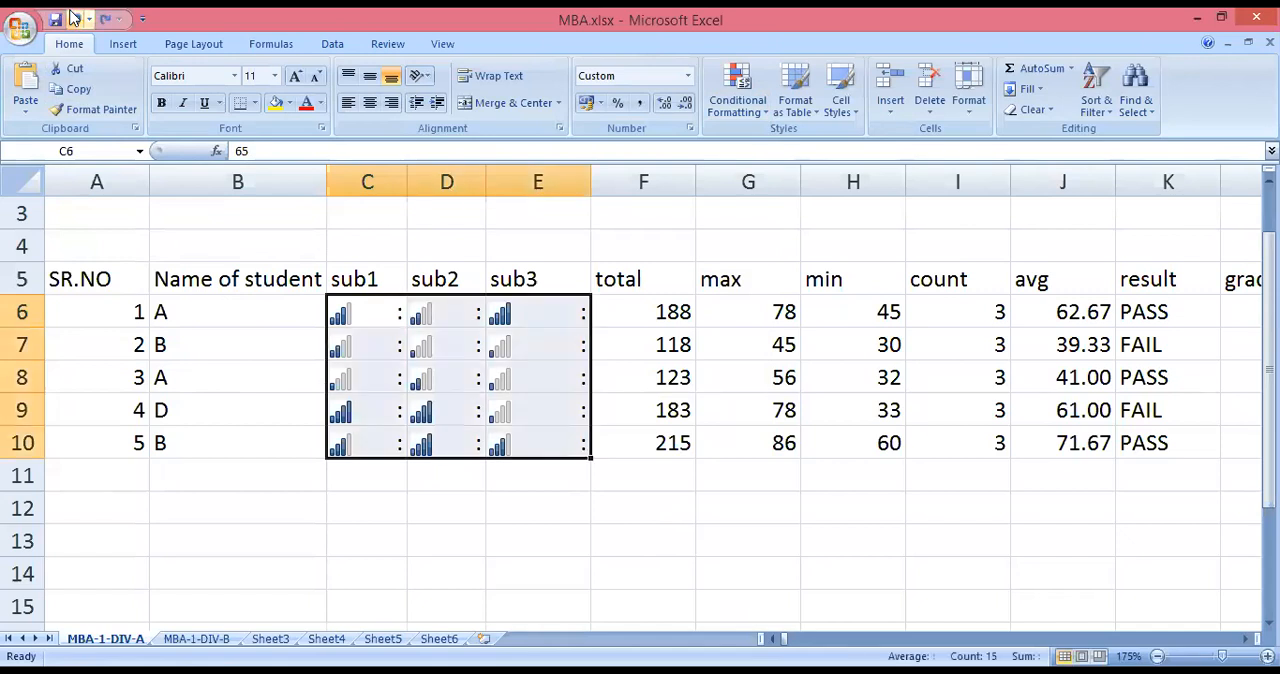
{"action": "left_click", "coordinate": [73, 18]}
{"action": "left_click", "coordinate": [74, 20]}
{"action": "left_click", "coordinate": [73, 18]}
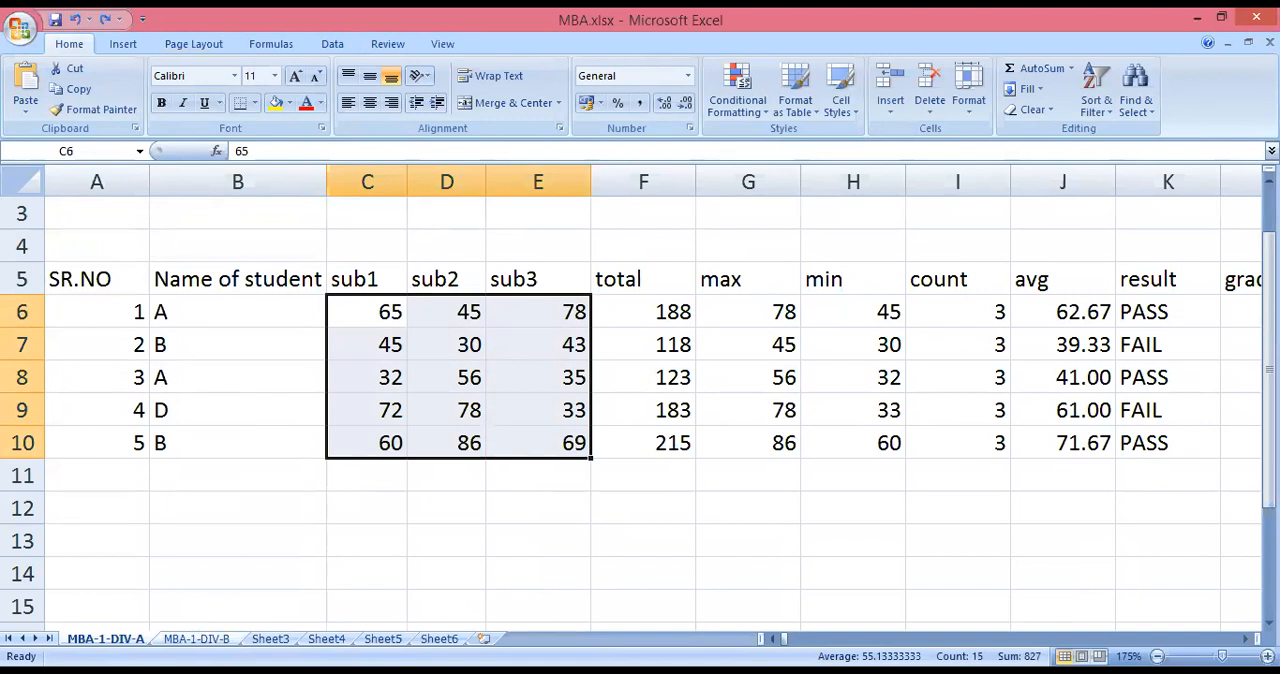
On the MBA-1-DIV-B sheet, enter the sample texts DFHGFH in A2, RTYRTY in A3 and FGHFGH in A4.
{"action": "left_click", "coordinate": [196, 638]}
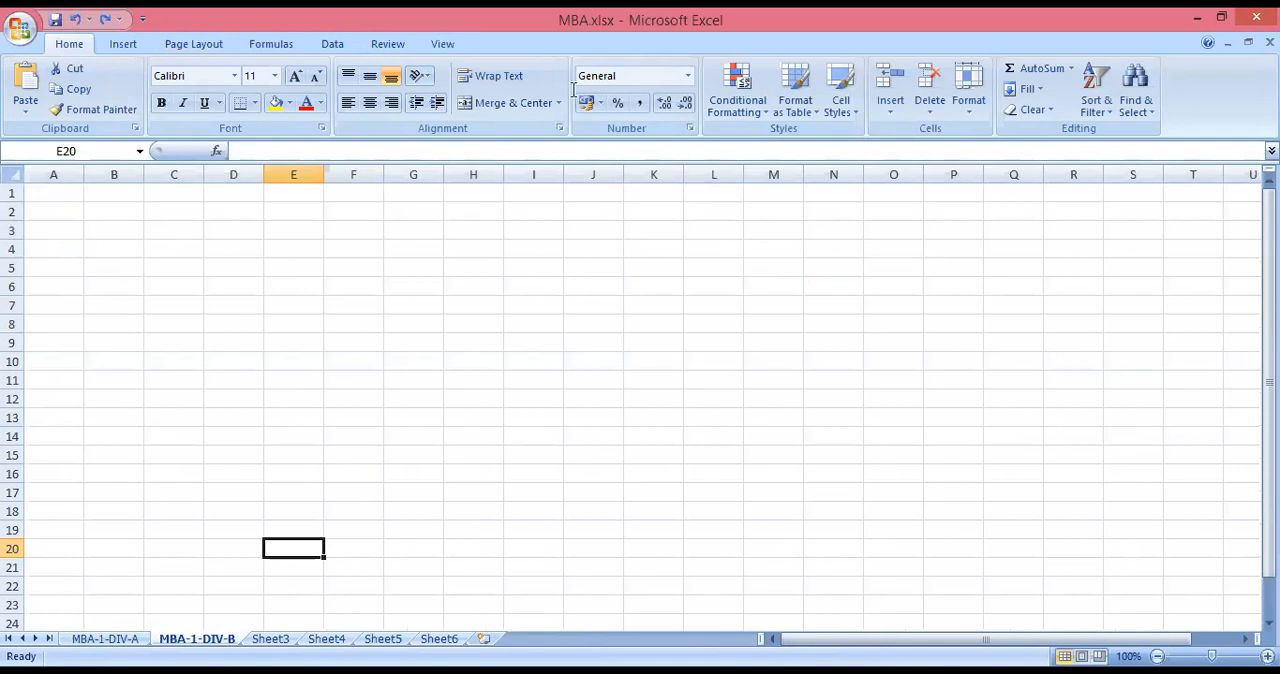
{"action": "left_click", "coordinate": [46, 209]}
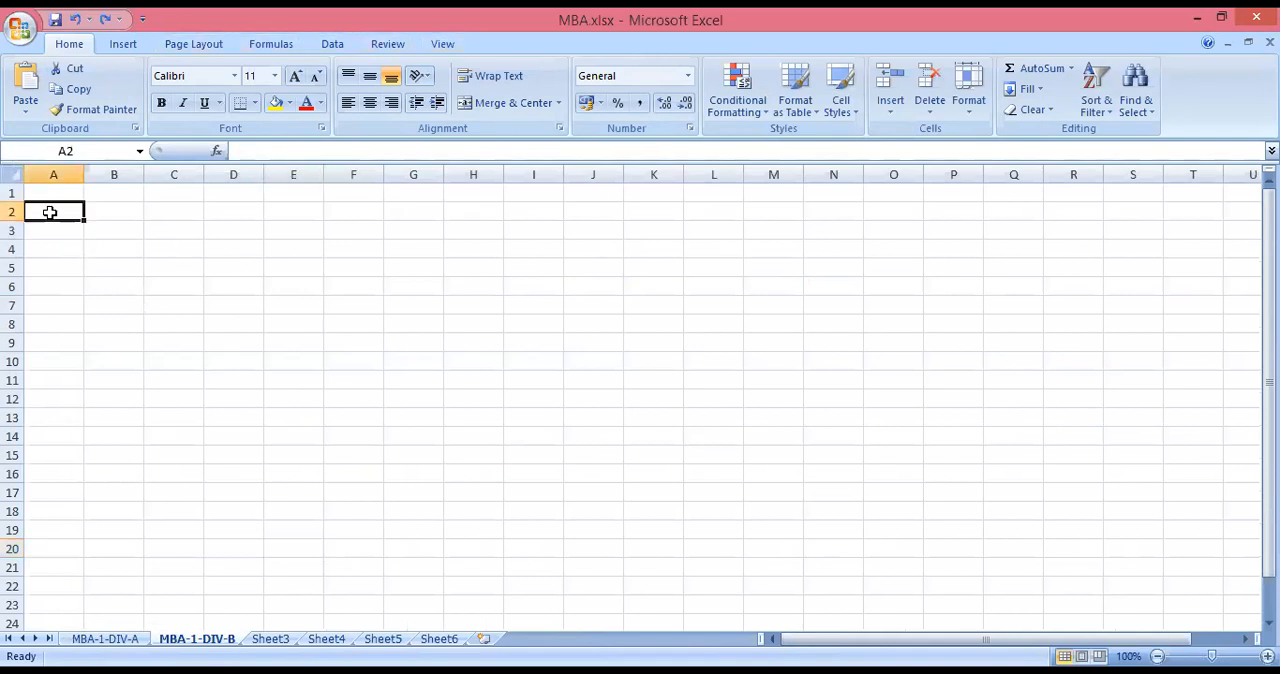
{"action": "type", "text": "DFHGFH"}
{"action": "left_click", "coordinate": [53, 250]}
{"action": "type", "text": "FGHFGH"}
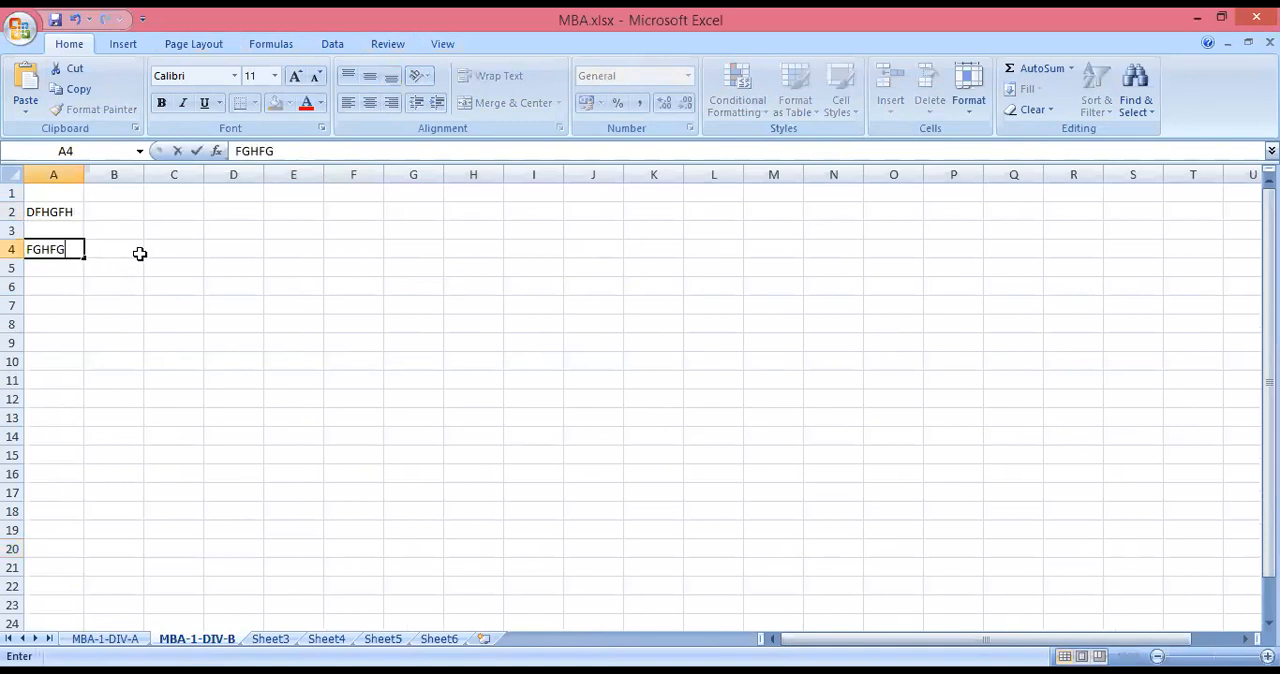
{"action": "left_click", "coordinate": [40, 230]}
{"action": "type", "text": "RTYRTY"}
{"action": "left_click", "coordinate": [40, 261]}
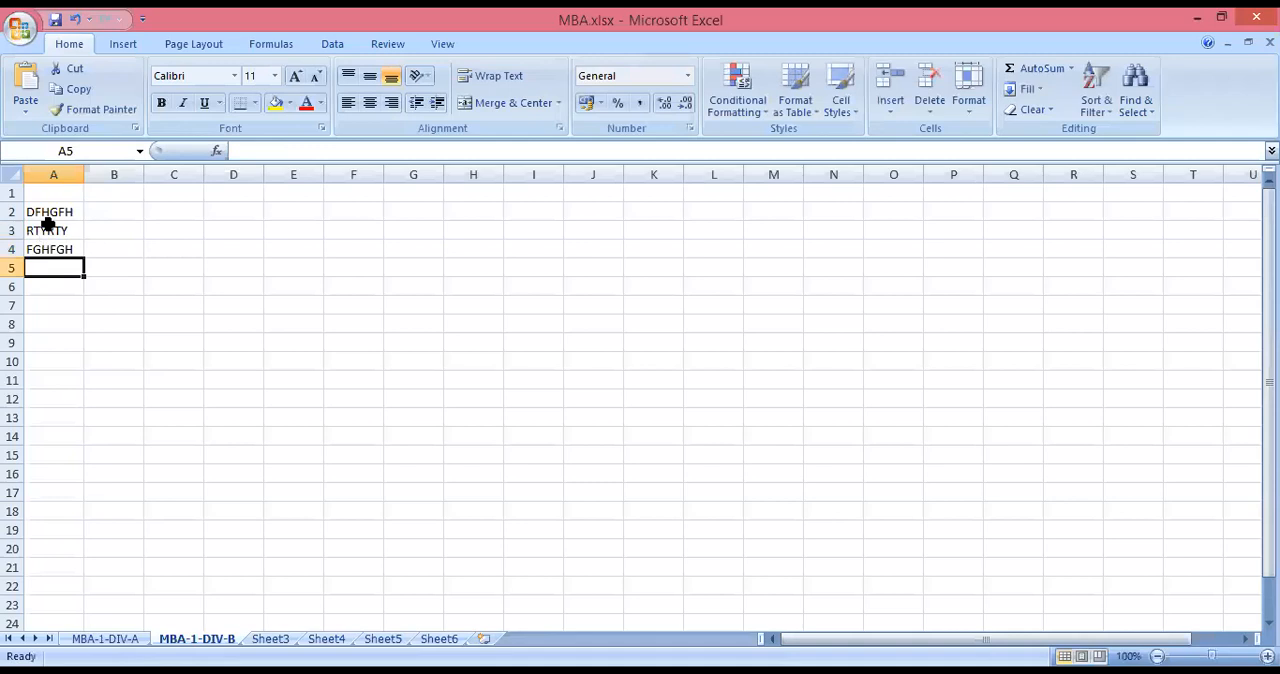
Insert a blank row above row 3, between DFHGFH and RTYRTY.
{"action": "left_click", "coordinate": [52, 231]}
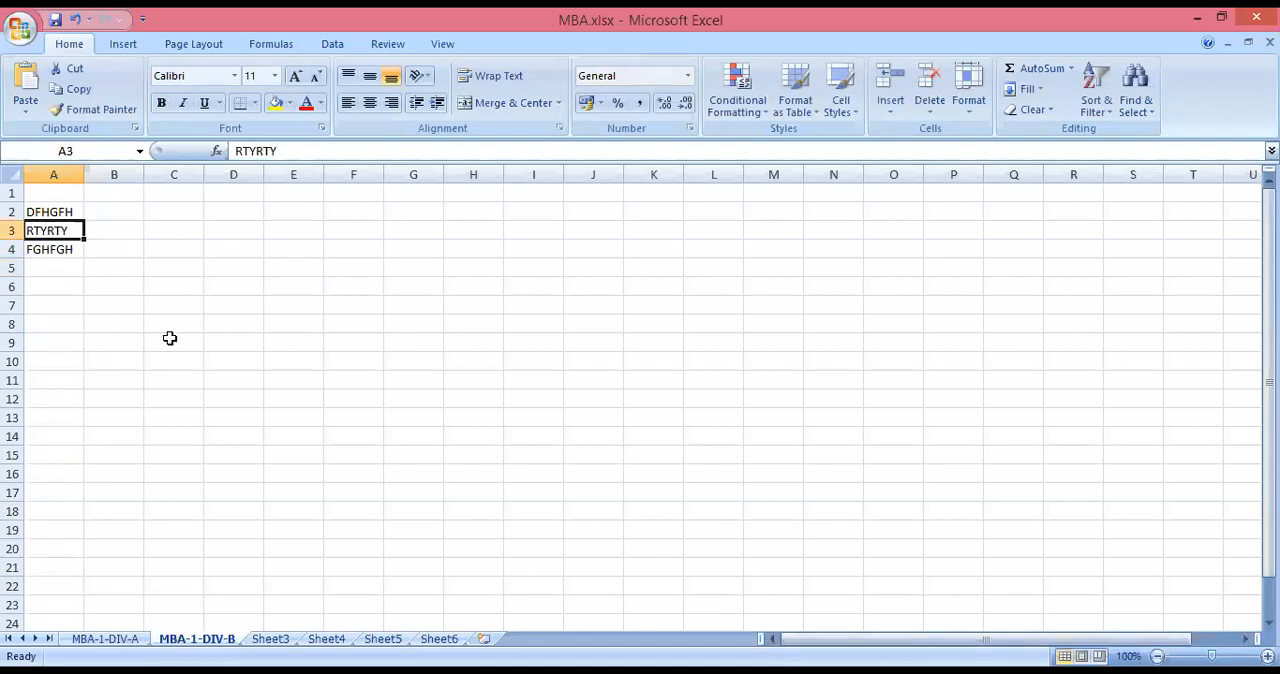
{"action": "scroll", "coordinate": [91, 271], "scroll_direction": "down", "scroll_amount": 1}
{"action": "scroll", "coordinate": [91, 270], "scroll_direction": "up", "scroll_amount": 3}
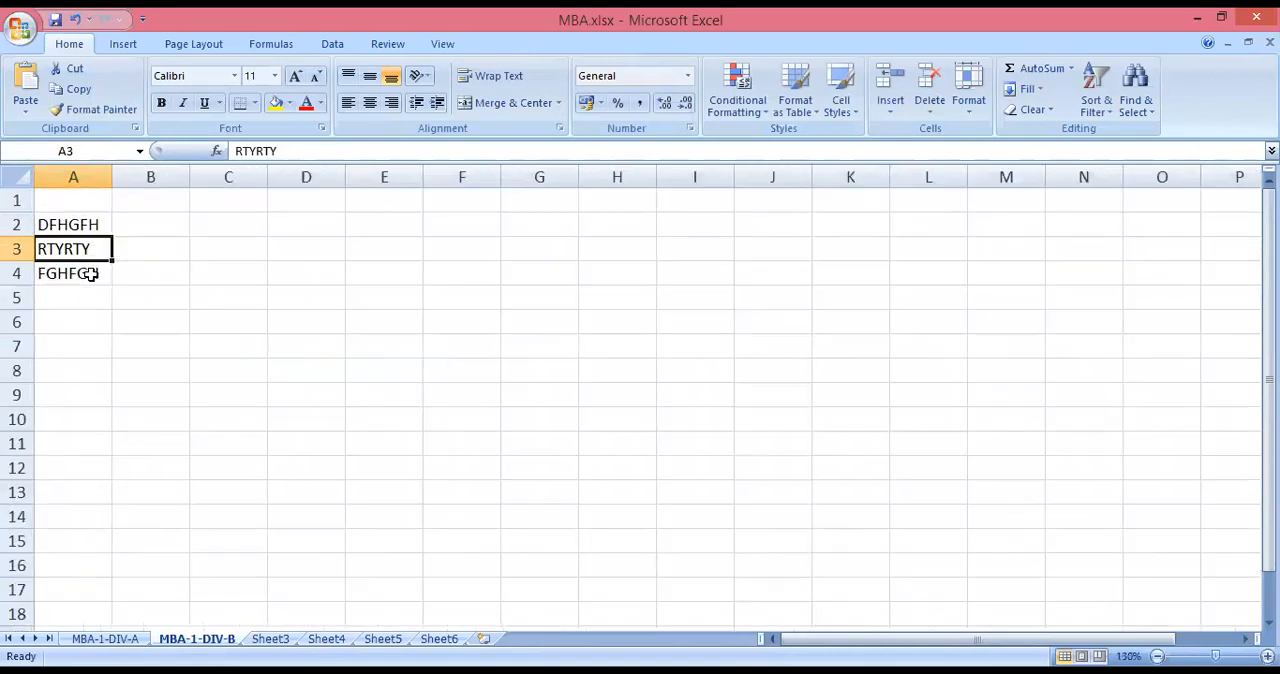
{"action": "scroll", "coordinate": [94, 282], "scroll_direction": "up", "scroll_amount": 1}
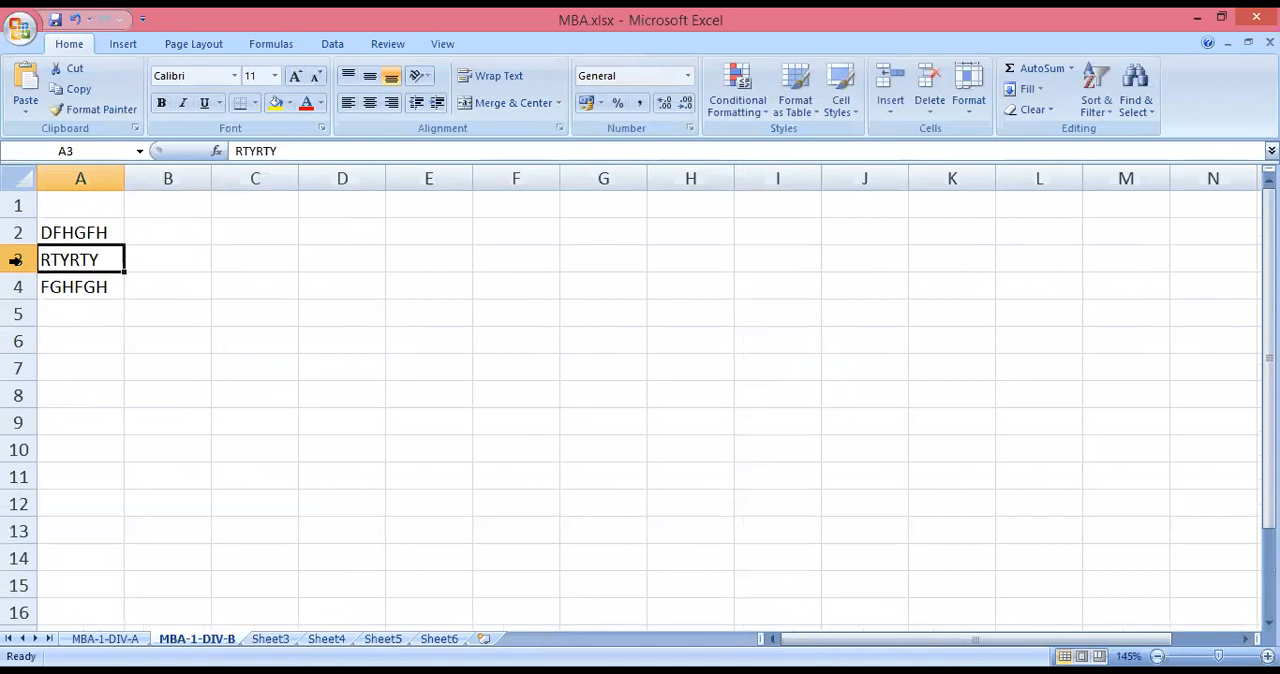
{"action": "right_click", "coordinate": [16, 260]}
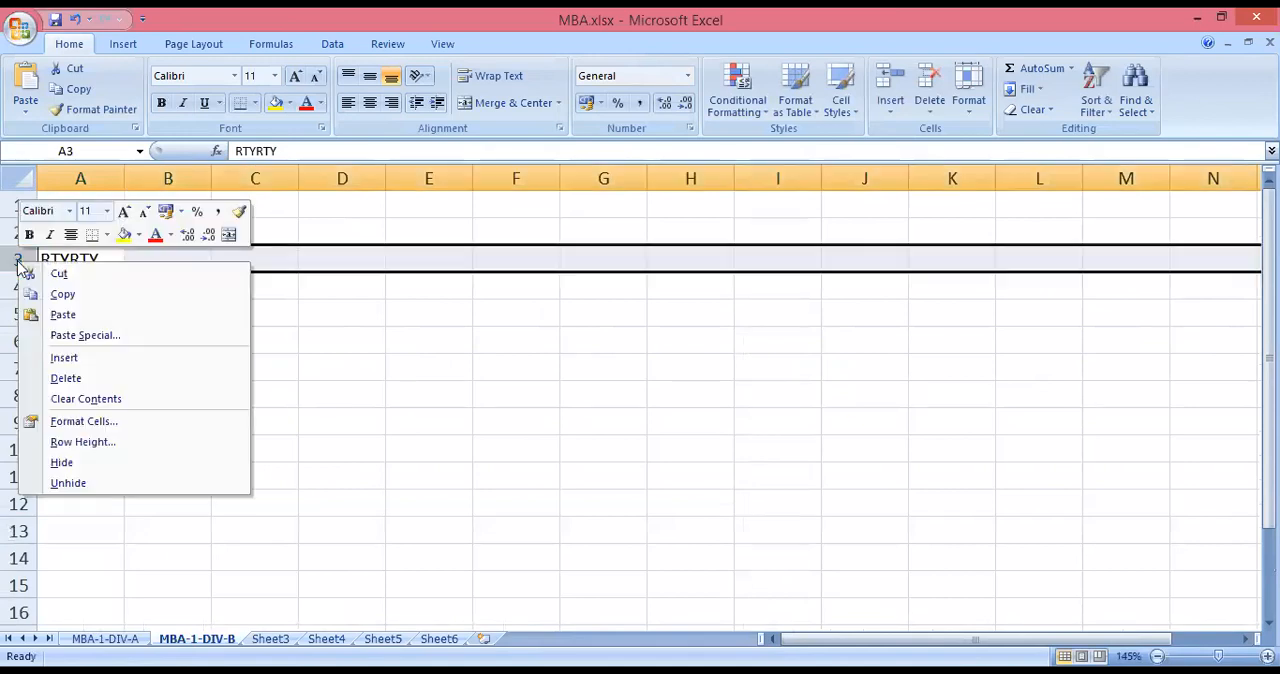
{"action": "left_click", "coordinate": [64, 358]}
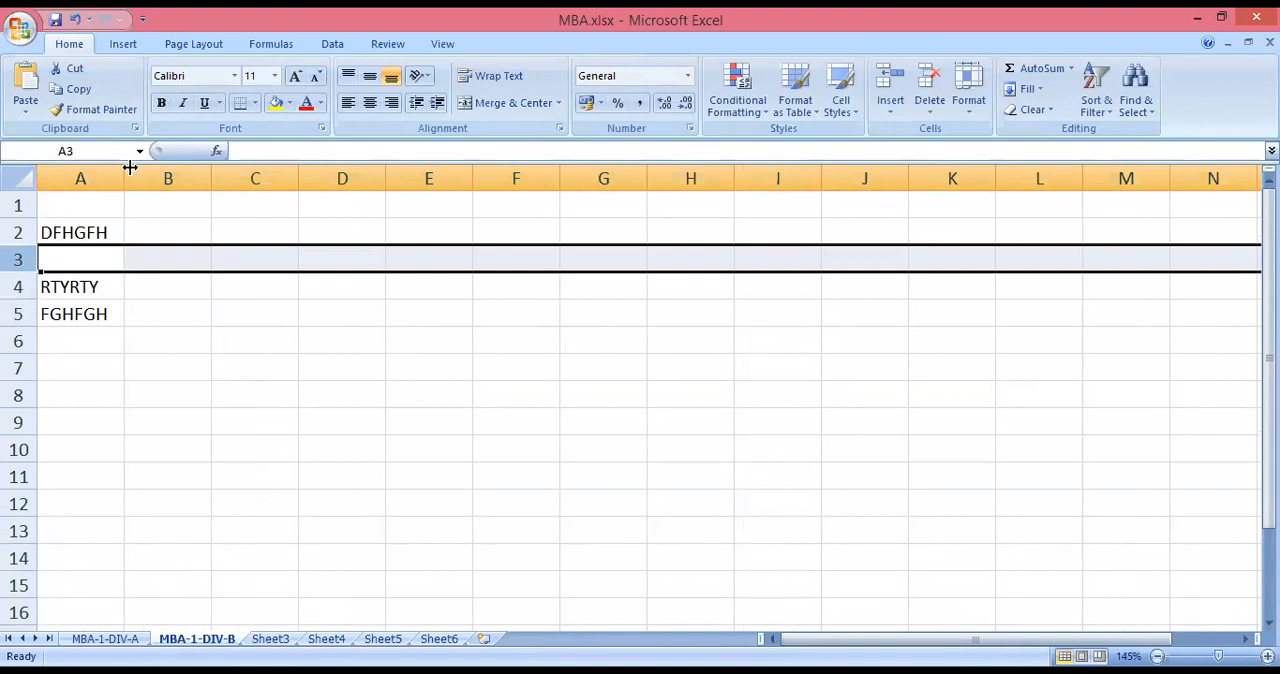
Insert a blank column at column B, beside the sample texts in column A.
{"action": "left_click", "coordinate": [160, 178]}
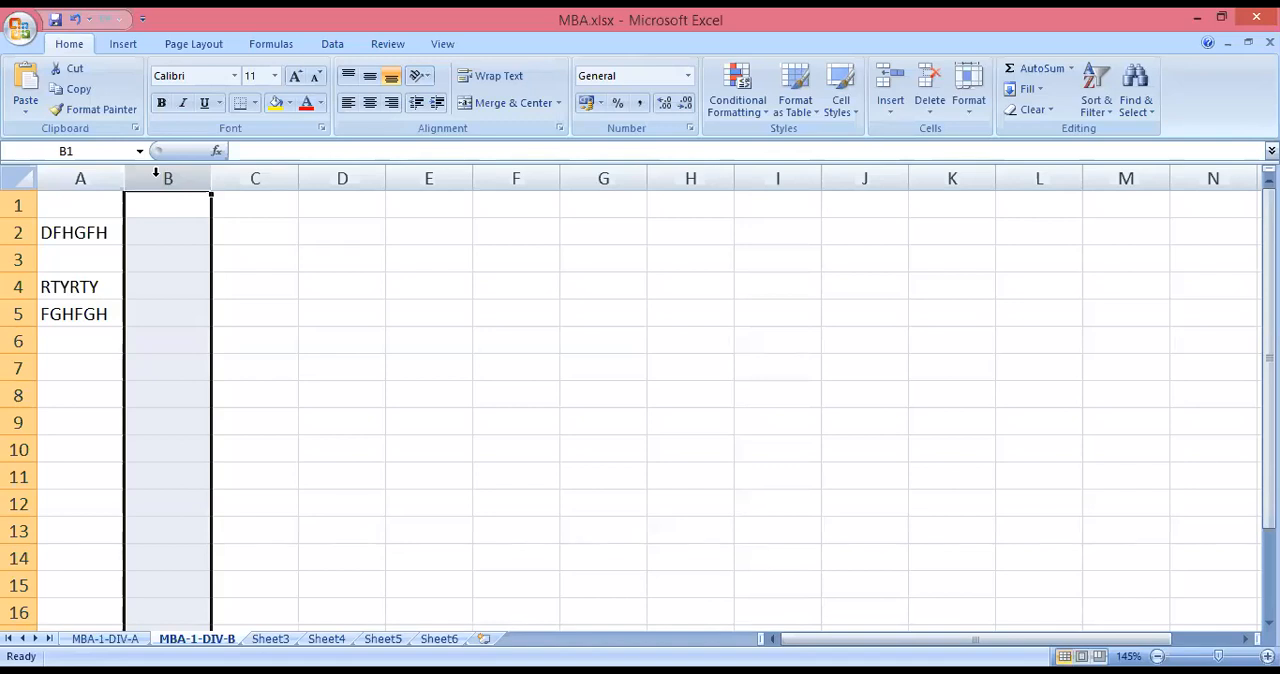
{"action": "right_click", "coordinate": [127, 237]}
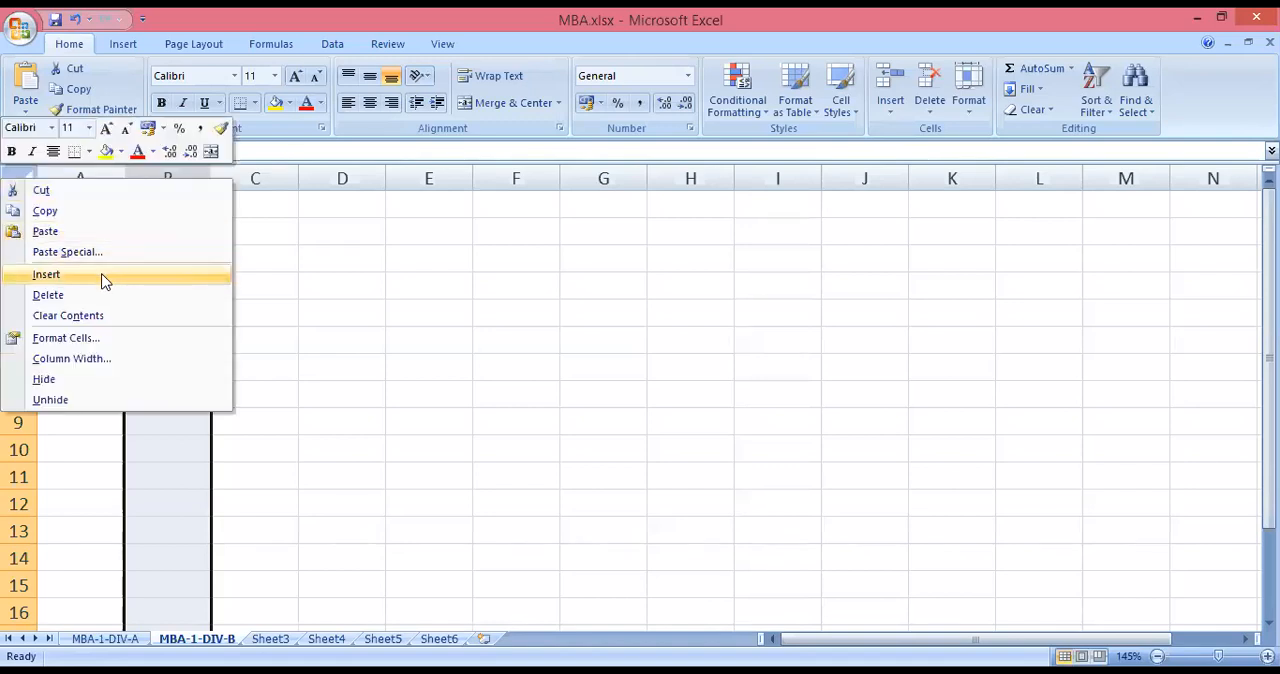
{"action": "left_click", "coordinate": [102, 277]}
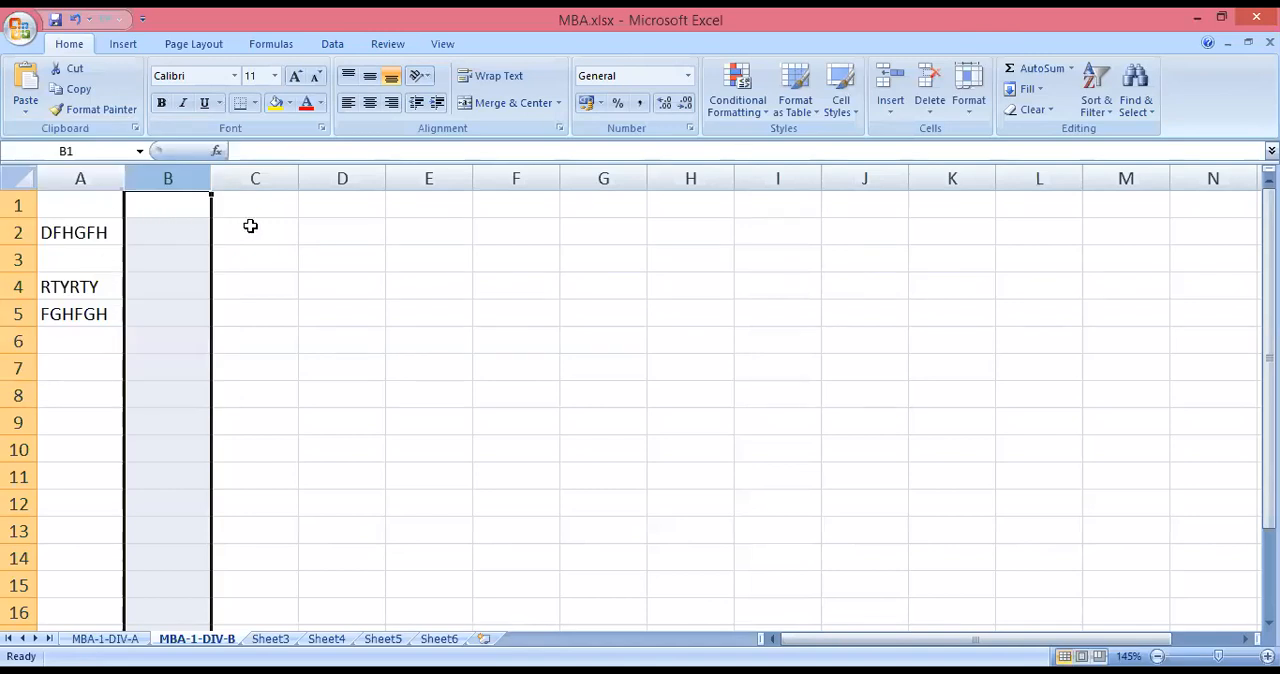
Enter the sample texts DFGFDG in B2 and FGDFG in B3.
{"action": "left_click", "coordinate": [194, 231]}
{"action": "type", "text": "DFGFDG"}
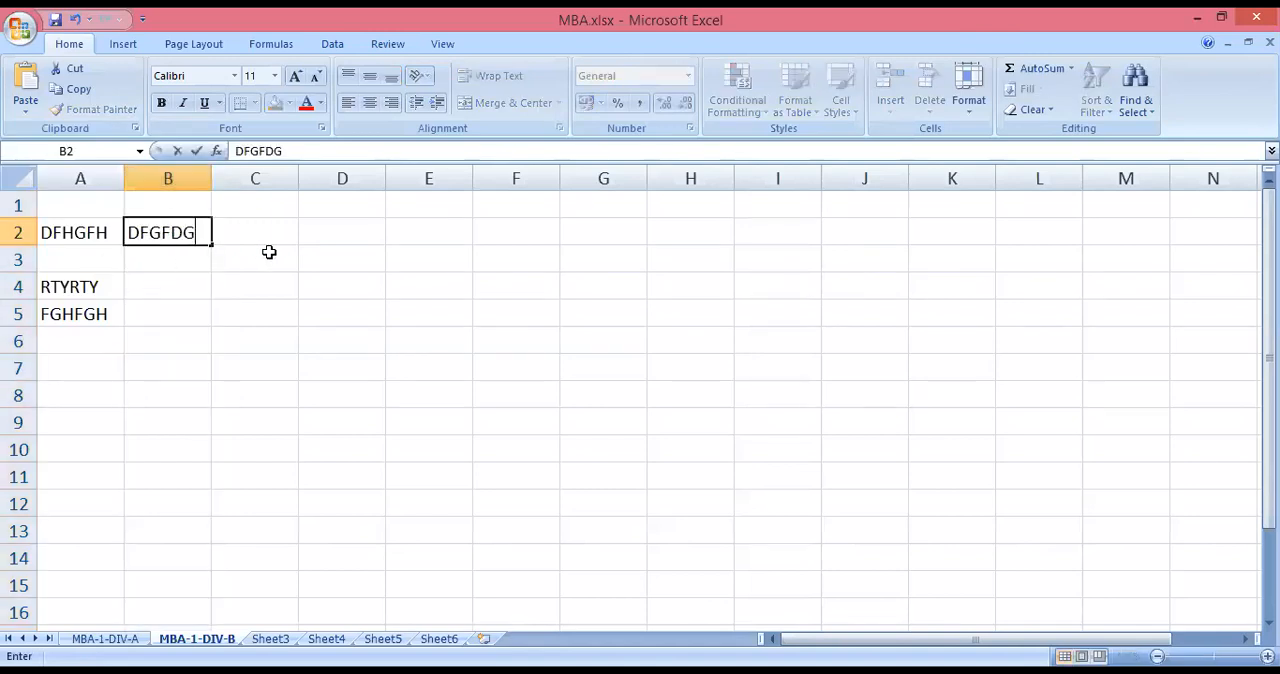
{"action": "left_click", "coordinate": [175, 268]}
{"action": "type", "text": "FGDFG"}
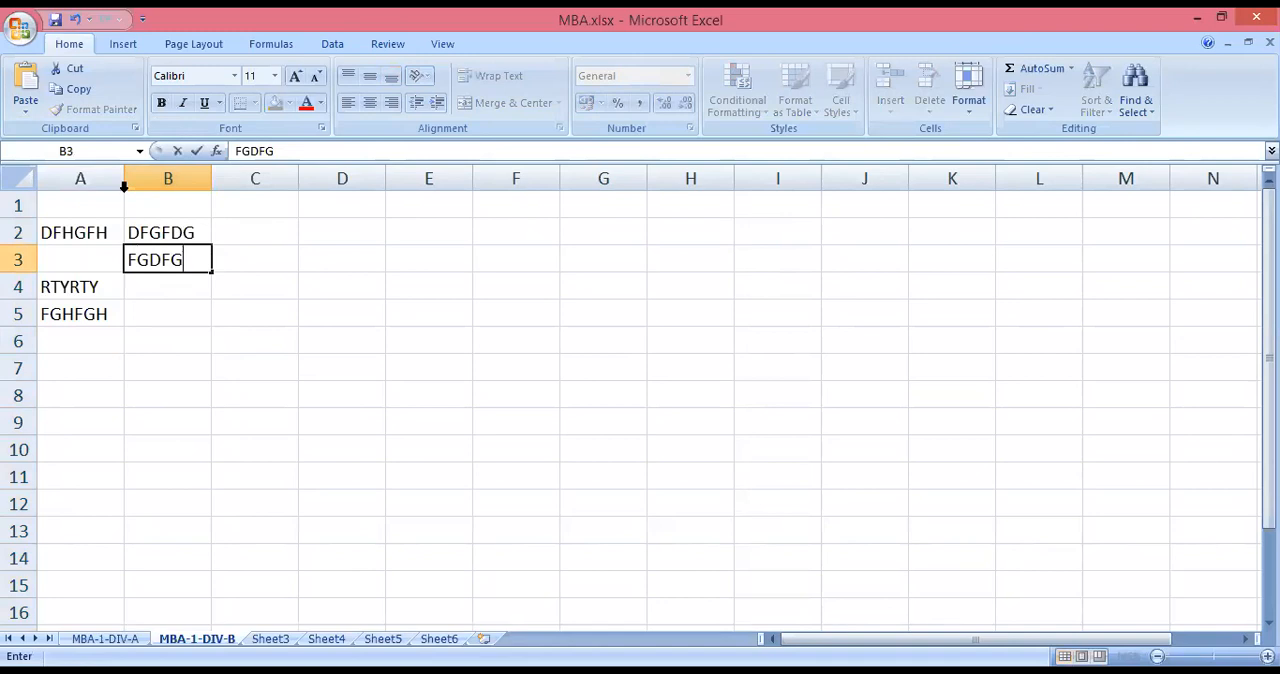
Insert a blank column before the DFGFDG and FGDFG entries in column B.
{"action": "right_click", "coordinate": [144, 165]}
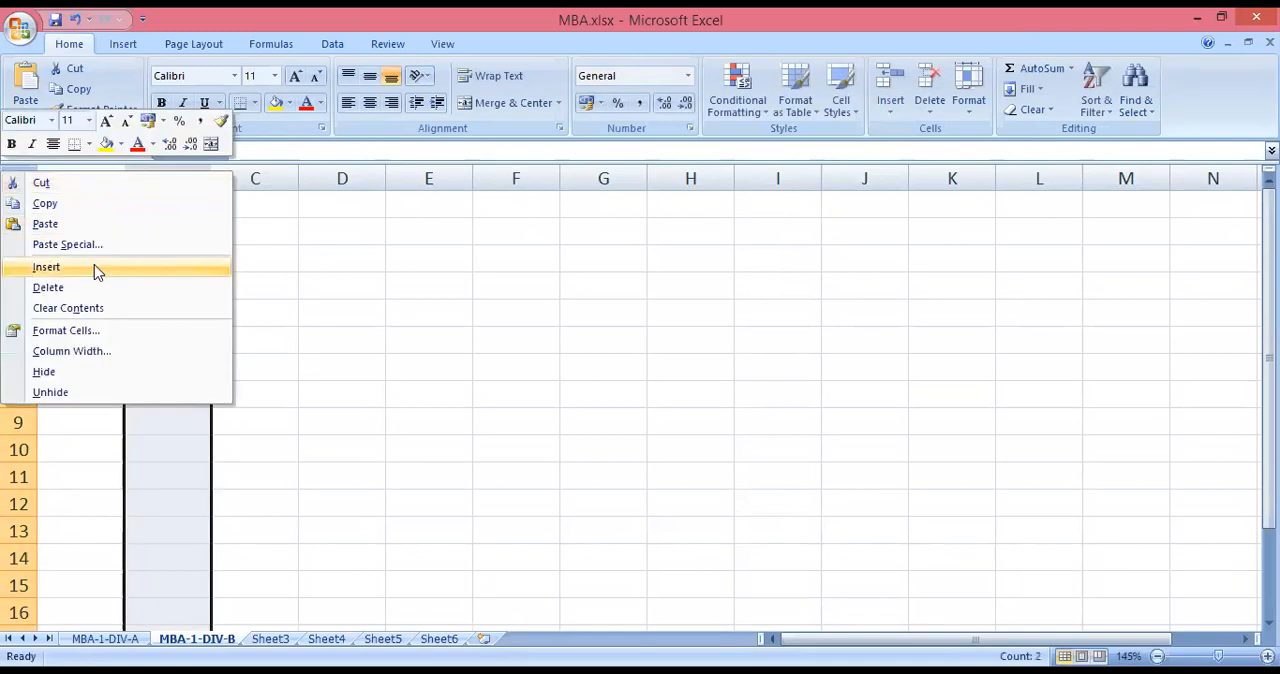
{"action": "left_click", "coordinate": [94, 270]}
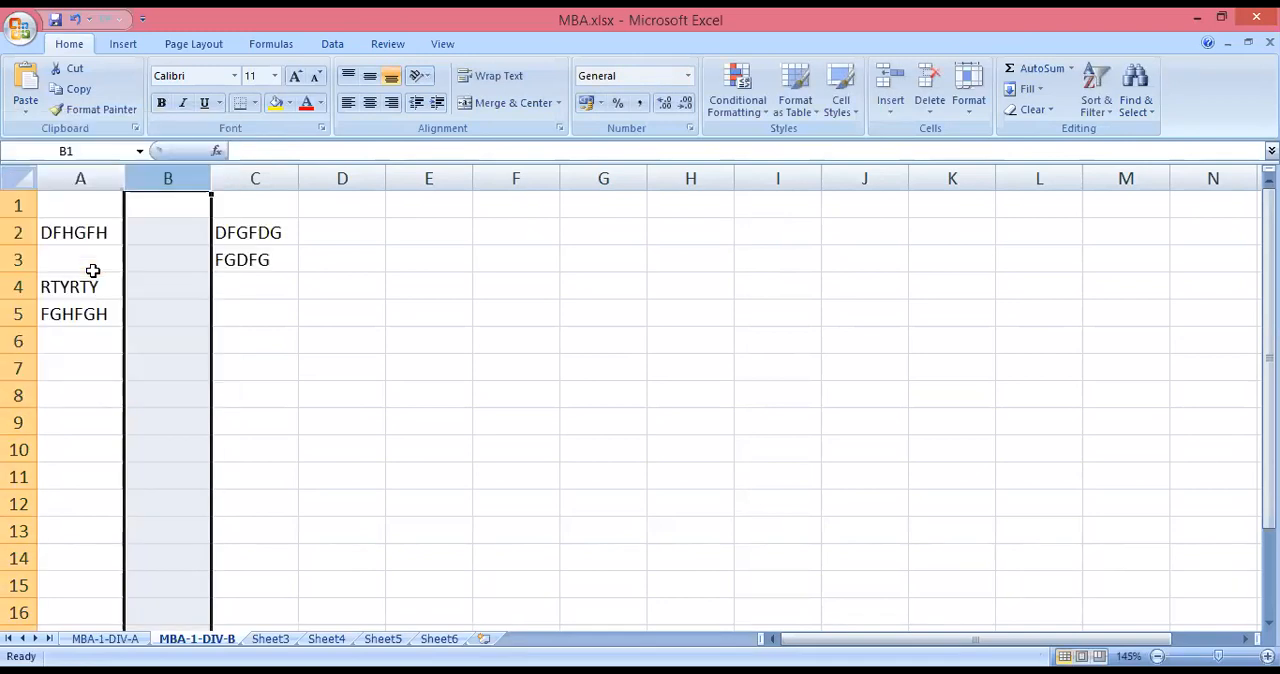
{"action": "left_click", "coordinate": [198, 329]}
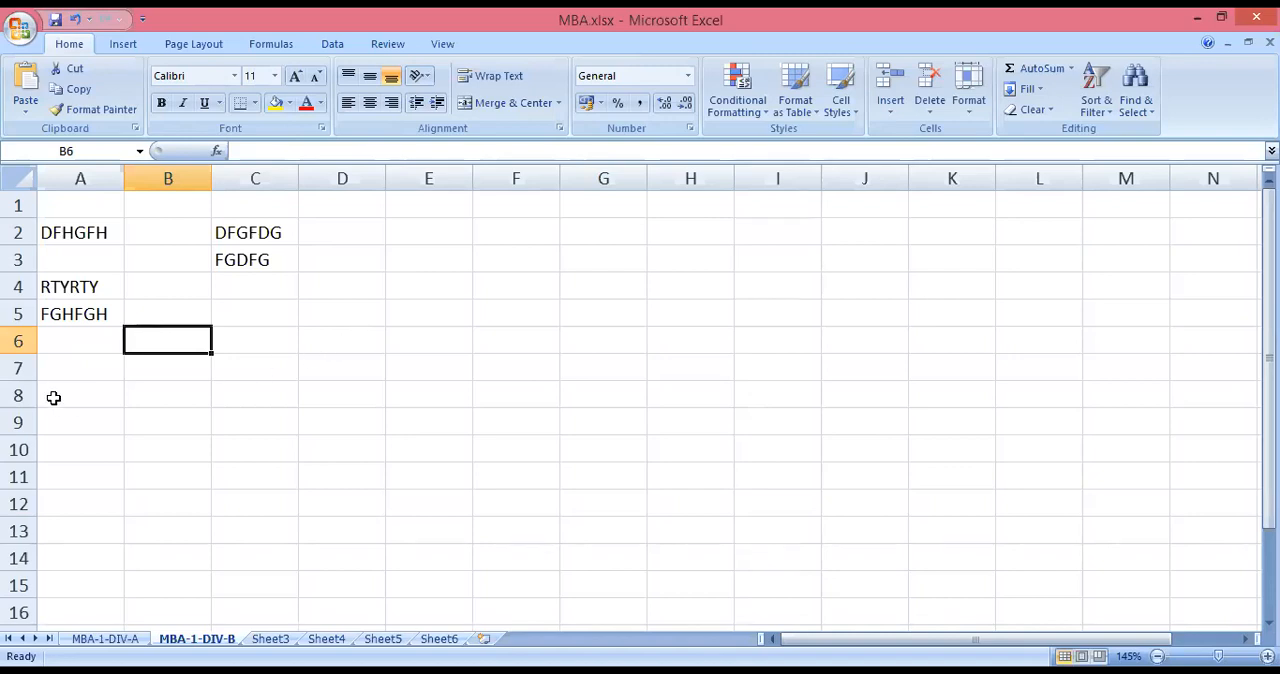
Insert a blank row above the FGDFG entry in row 3.
{"action": "left_click", "coordinate": [17, 259]}
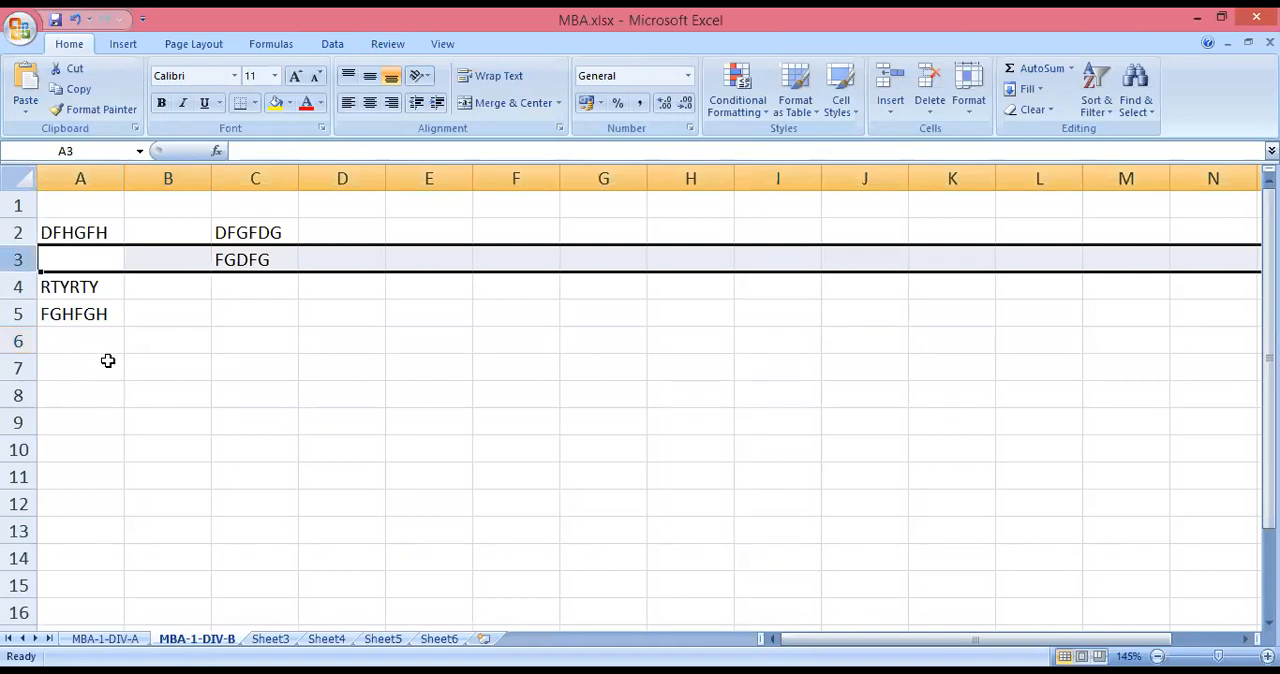
{"action": "key", "text": "ctrl+shift+plus"}
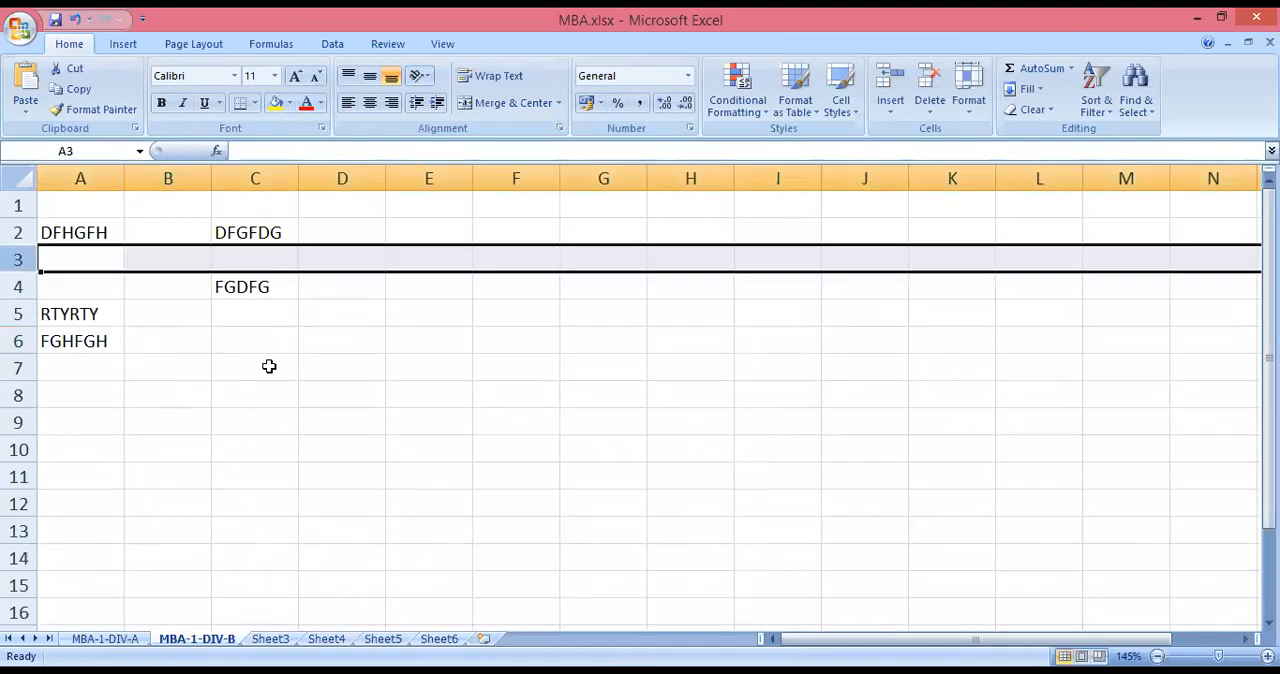
Enter the shortcut note CTRL + in B8 with its description INSERT ROW ABOVE in C8.
{"action": "left_click", "coordinate": [171, 393]}
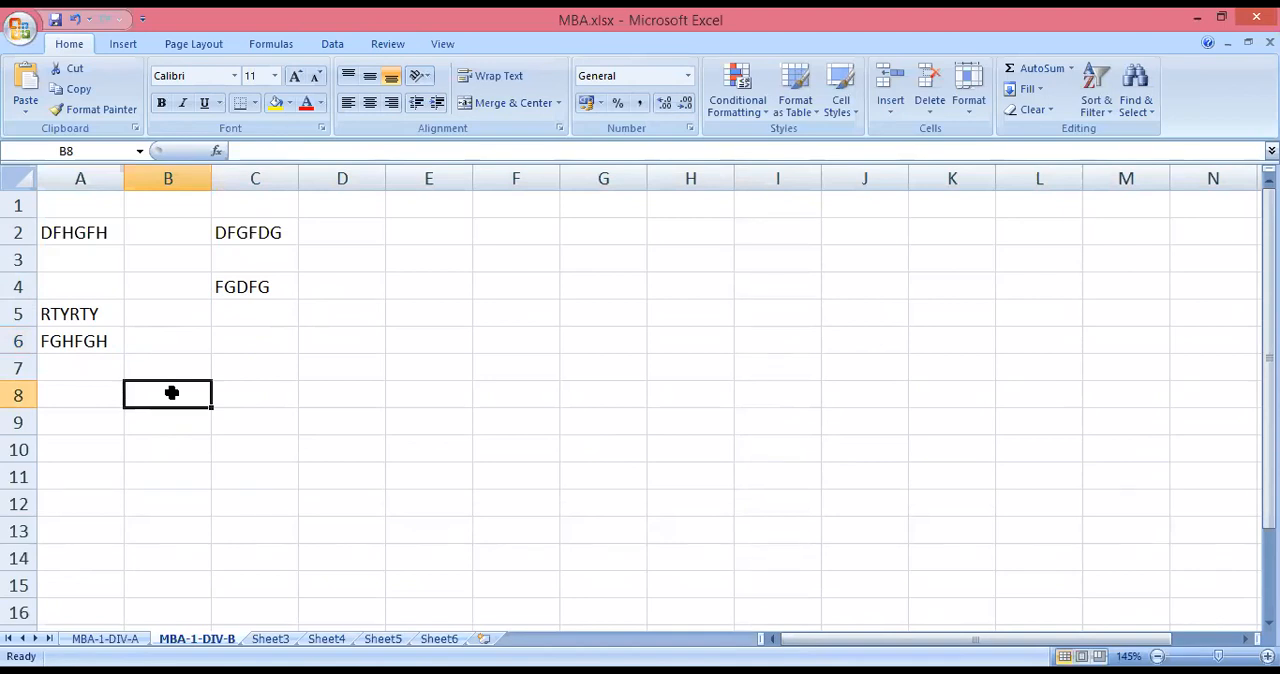
{"action": "type", "text": "CTRL"}
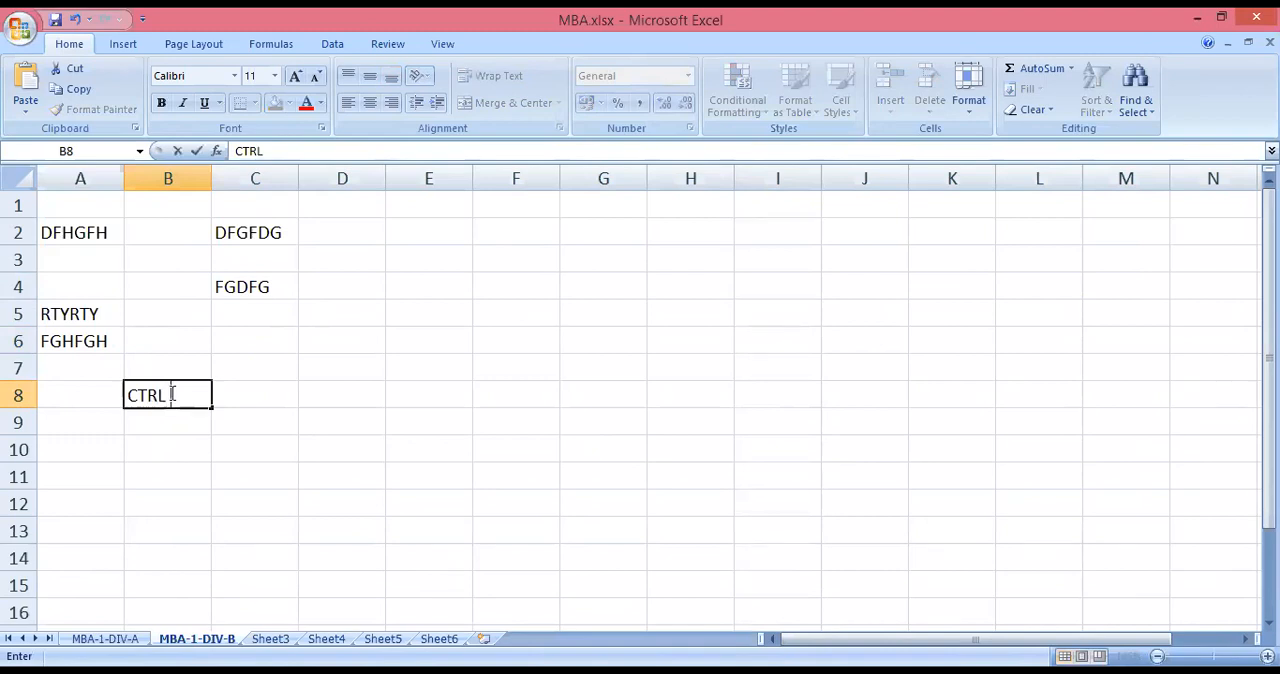
{"action": "type", "text": " +"}
{"action": "left_click", "coordinate": [224, 397]}
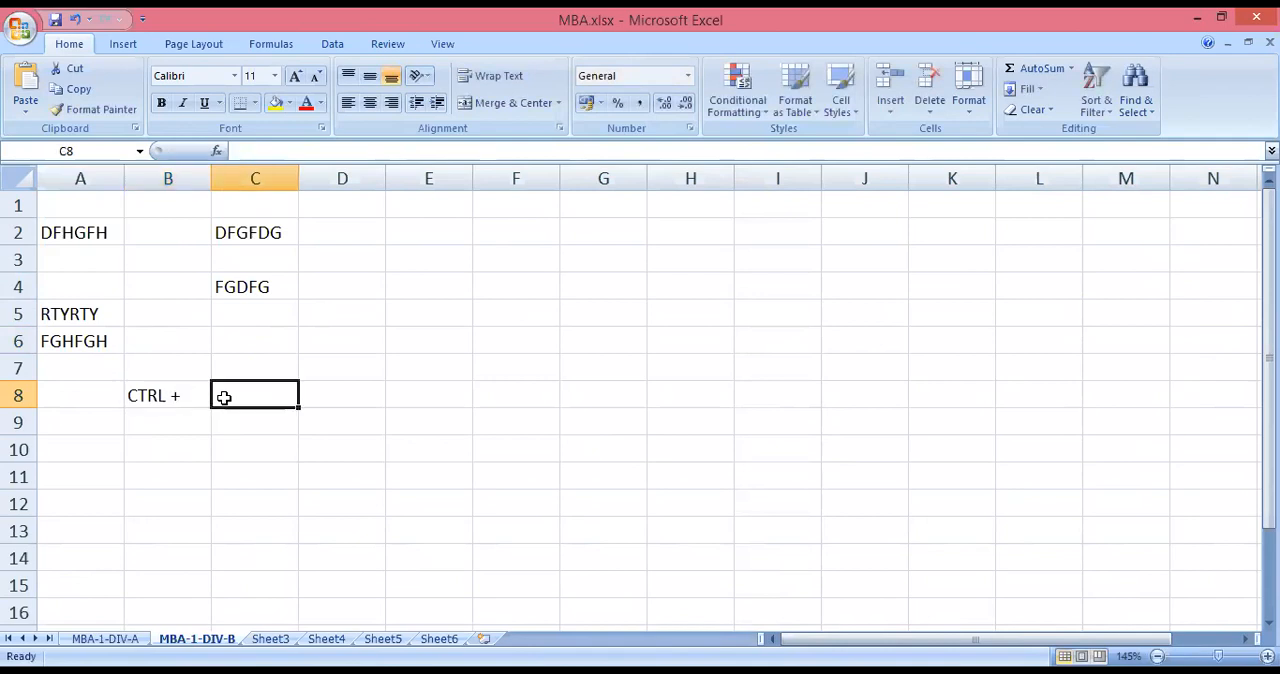
{"action": "type", "text": "INSERT R"}
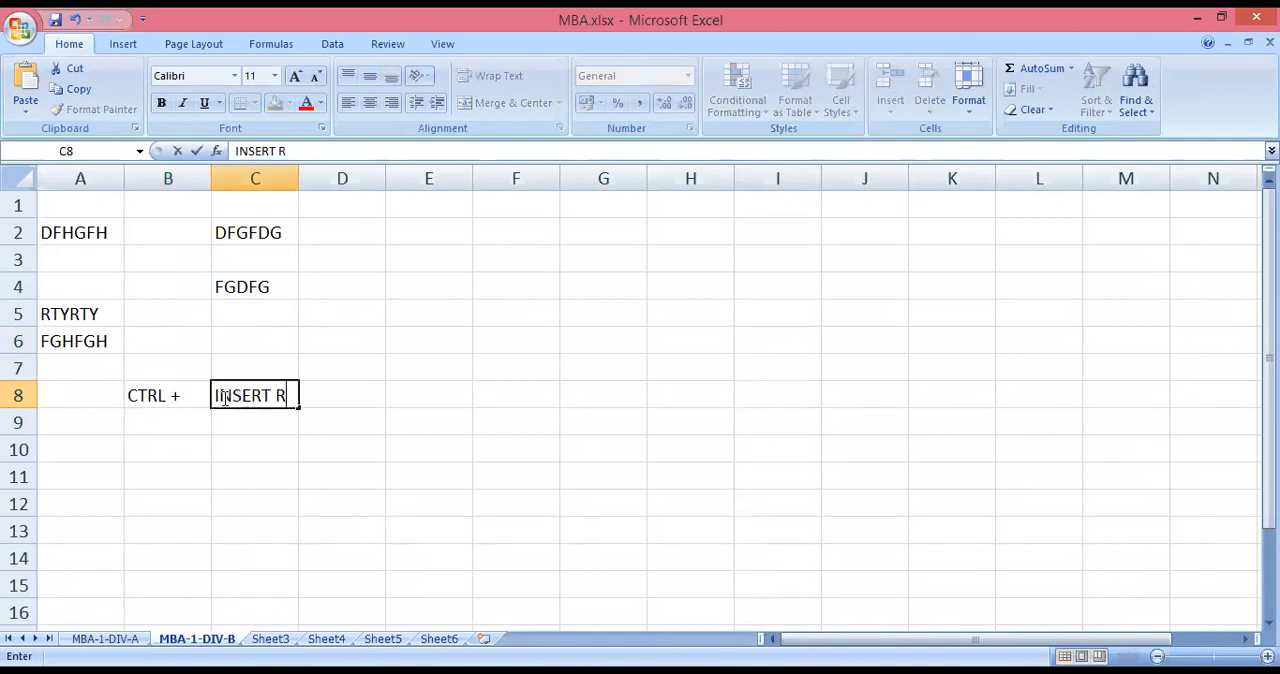
{"action": "type", "text": "R"}
{"action": "key", "text": "BackSpace"}
{"action": "type", "text": "W ABOVE"}
{"action": "left_click", "coordinate": [242, 443]}
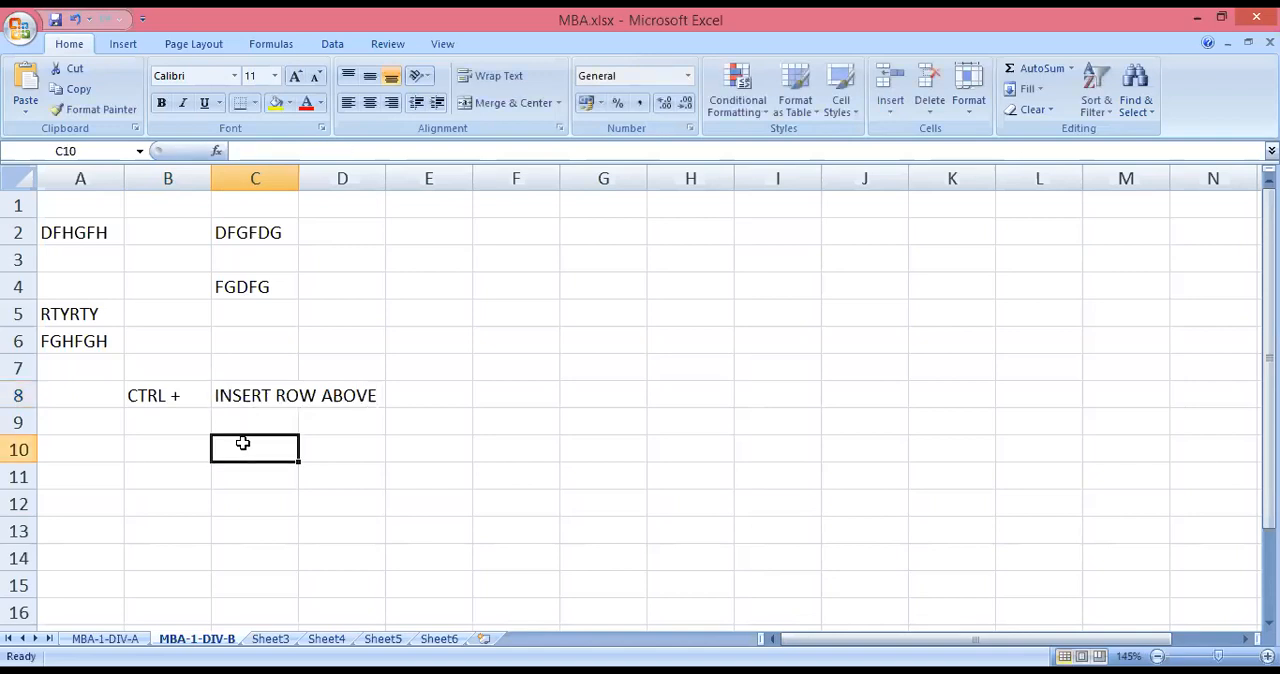
Insert a blank row above RTYRTY in row 5, then delete that row.
{"action": "left_click", "coordinate": [15, 317]}
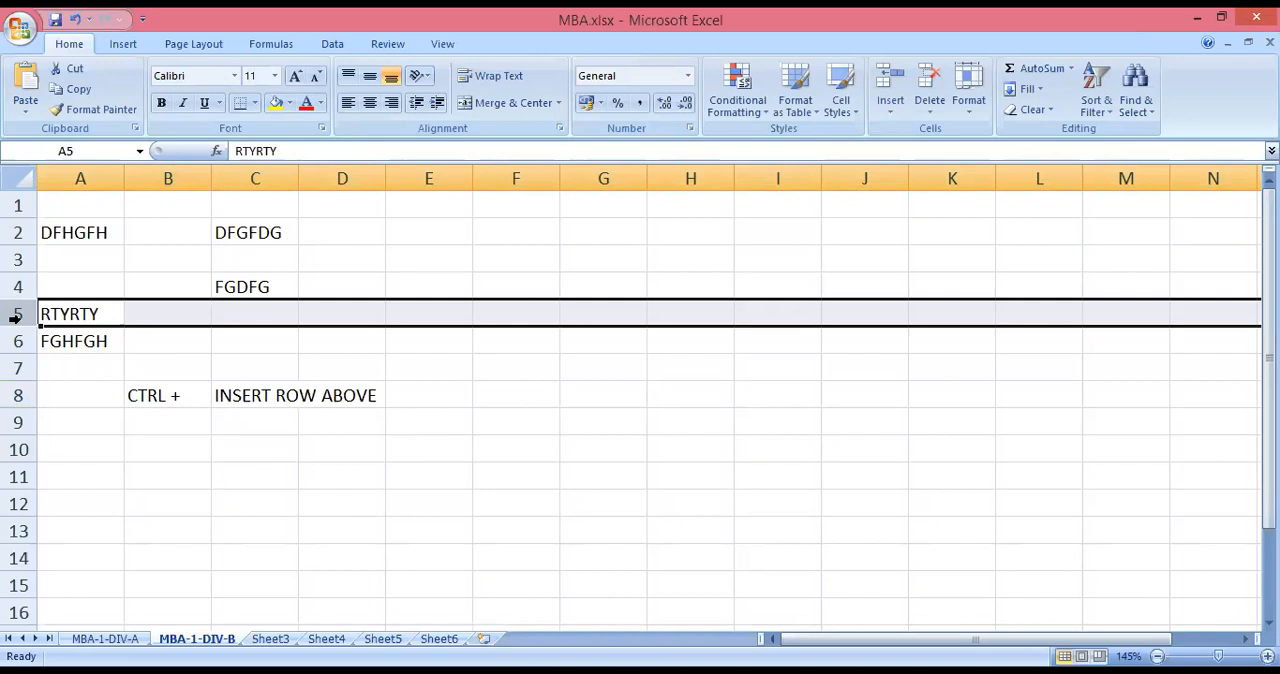
{"action": "key", "text": "ctrl+plus"}
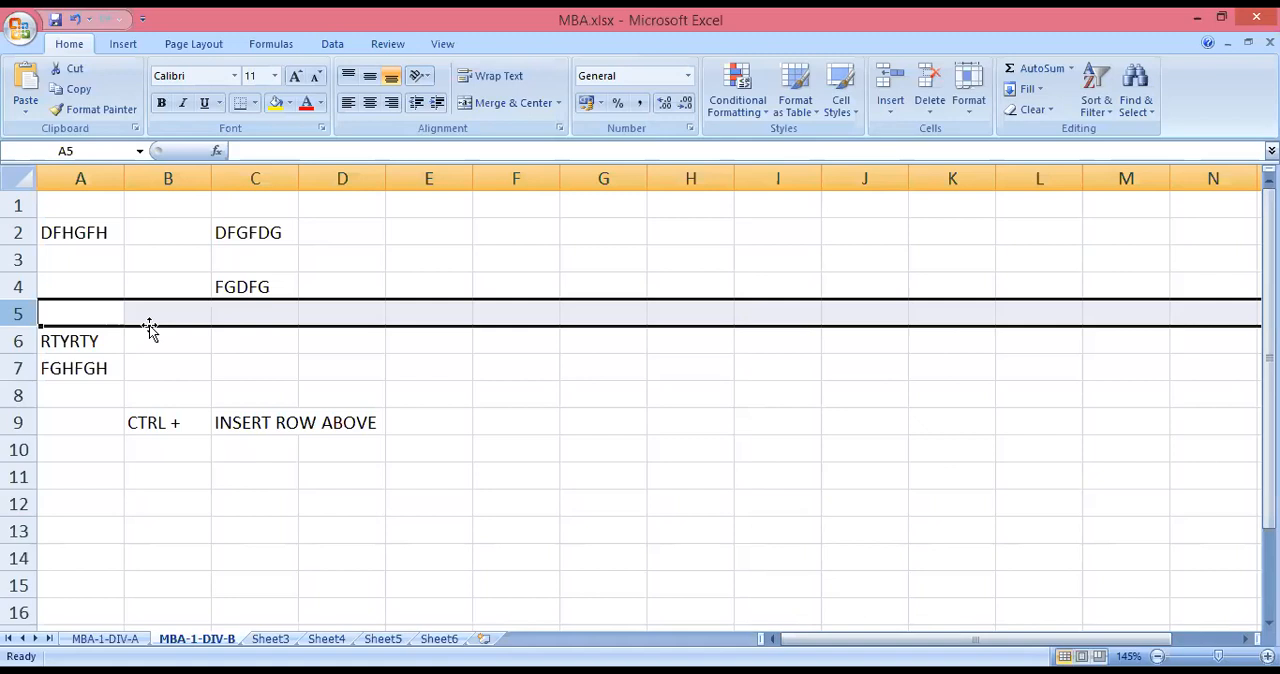
{"action": "key", "text": "ctrl+minus"}
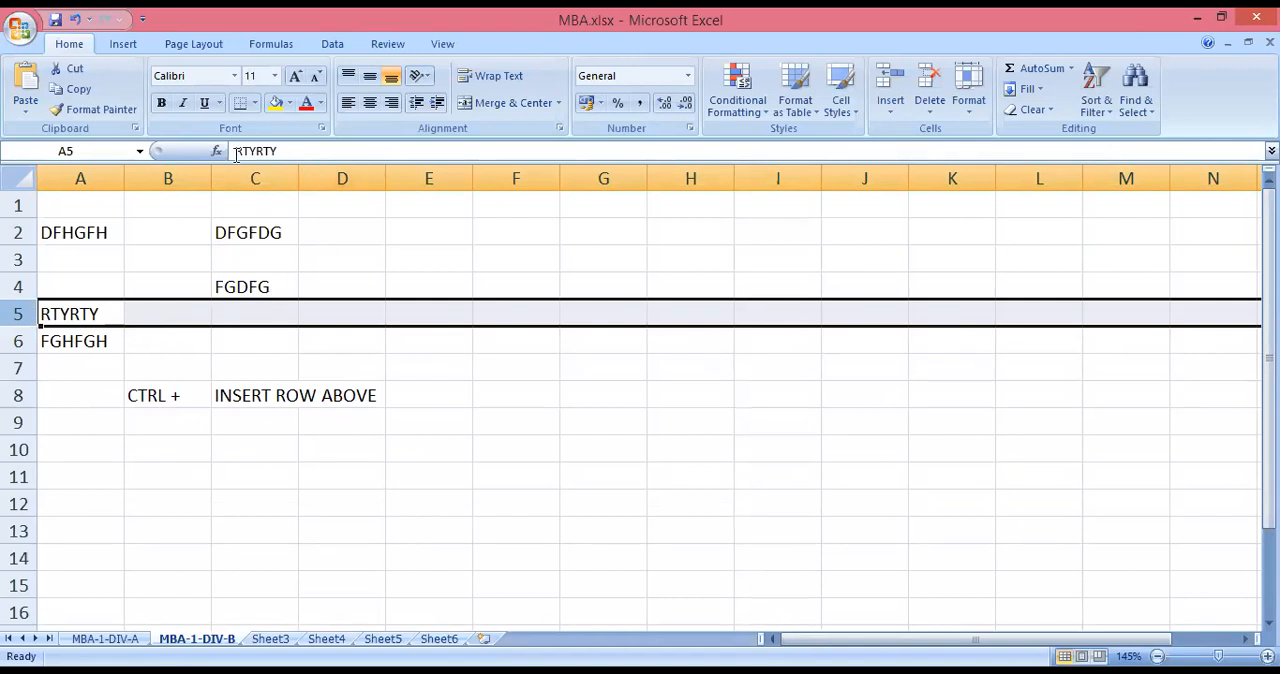
Enter the shortcut note CTRL - in B9, below the CTRL + note.
{"action": "left_click", "coordinate": [148, 424]}
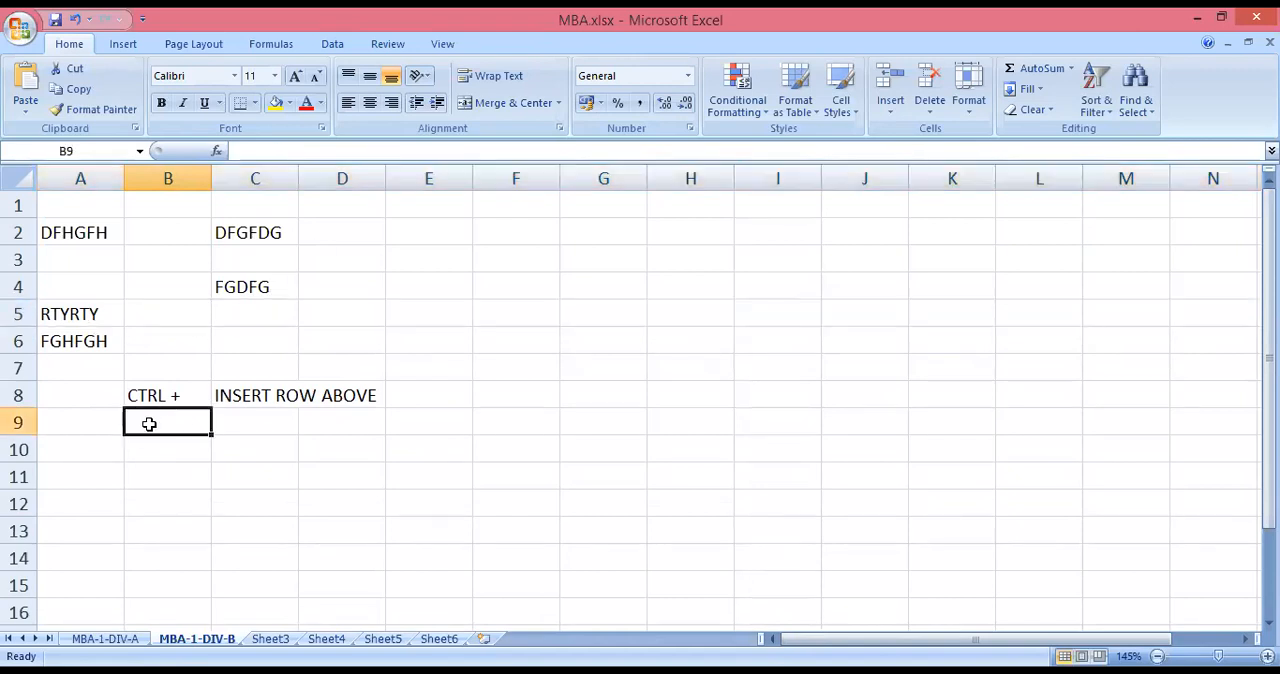
{"action": "type", "text": "CTRL"}
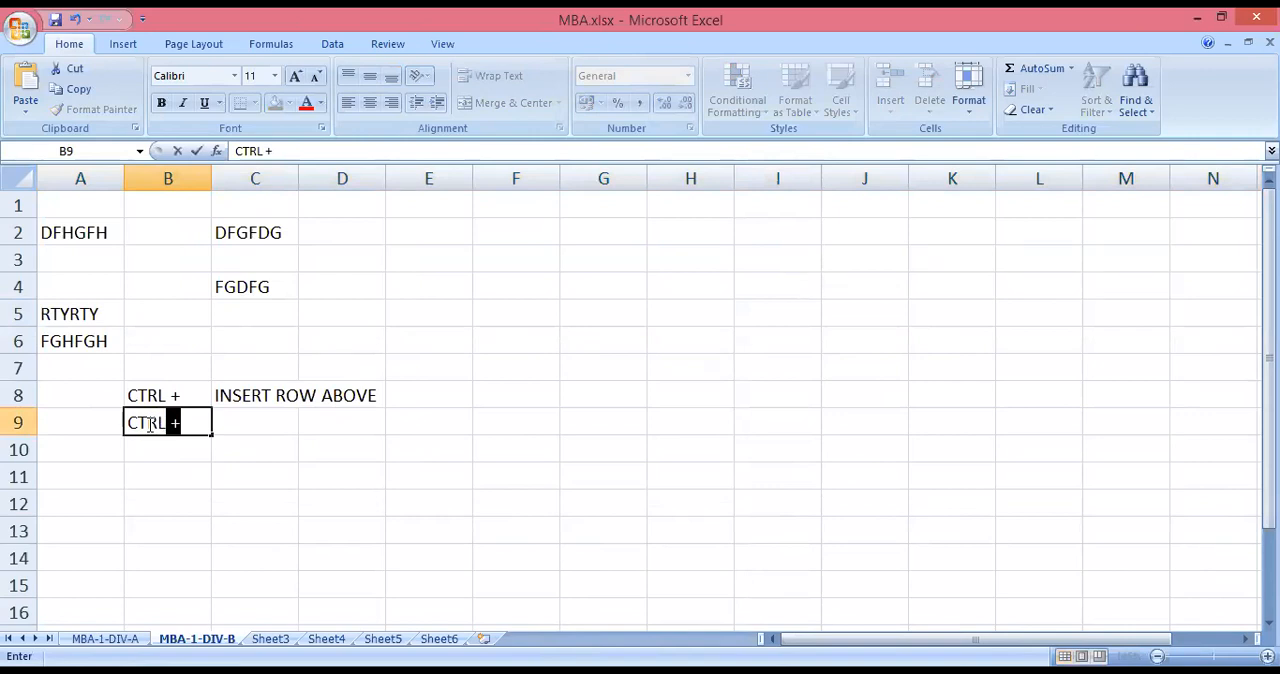
{"action": "key", "text": "Tab"}
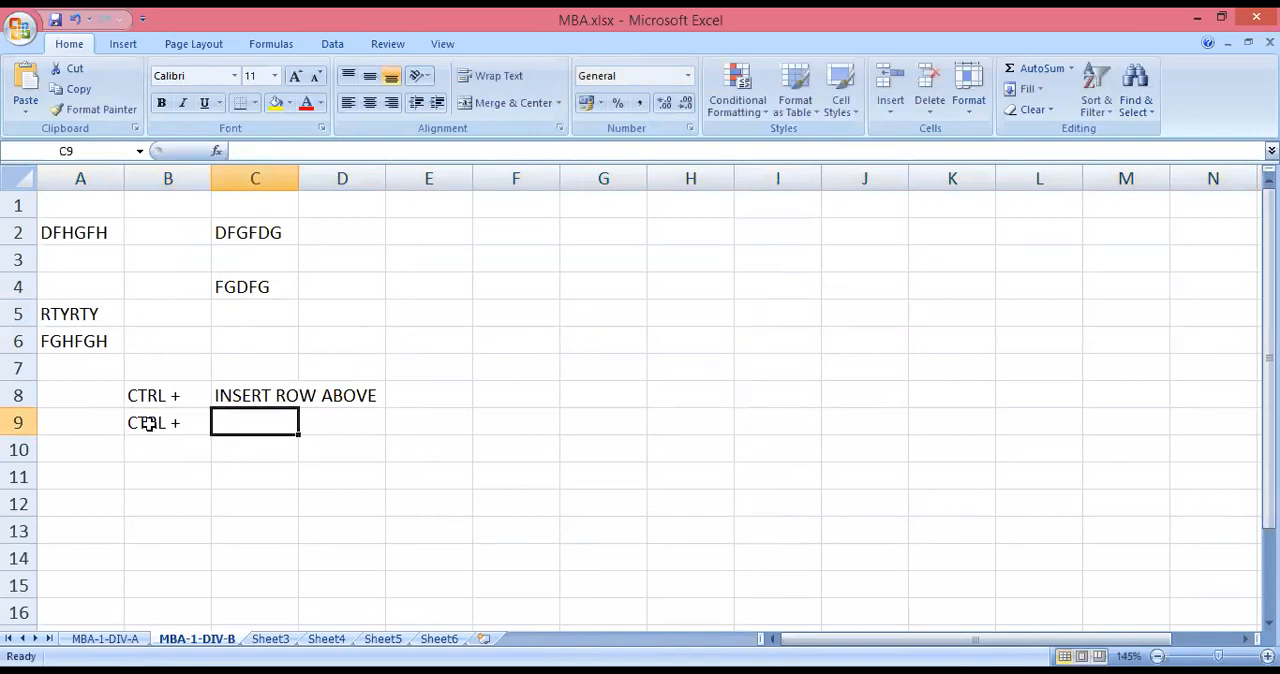
{"action": "double_click", "coordinate": [196, 423]}
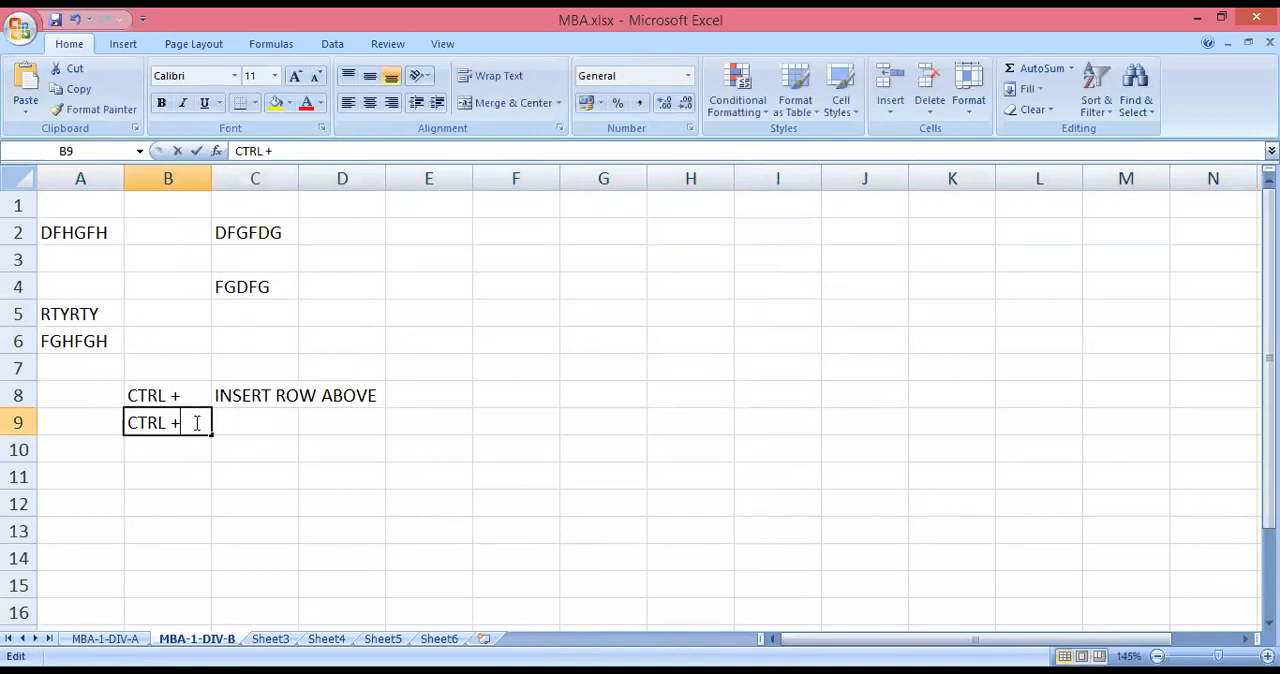
{"action": "key", "text": "shift+Left"}
{"action": "type", "text": "_"}
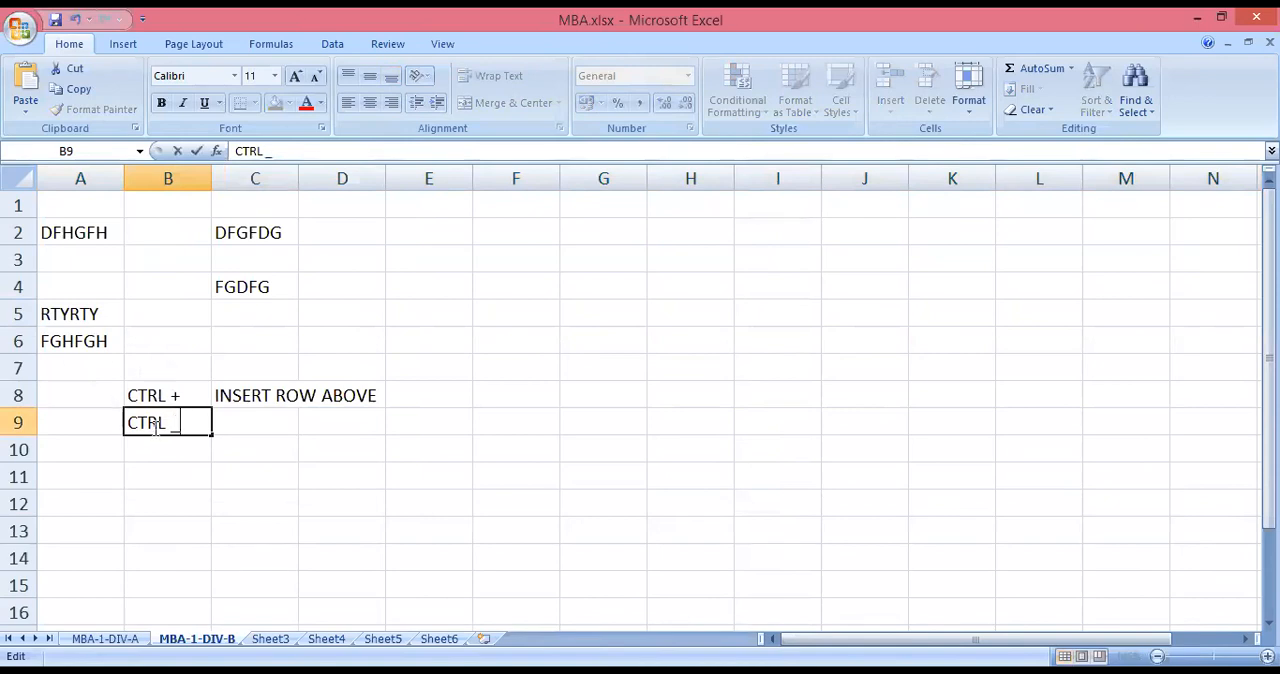
{"action": "key", "text": "BackSpace"}
{"action": "type", "text": "-"}
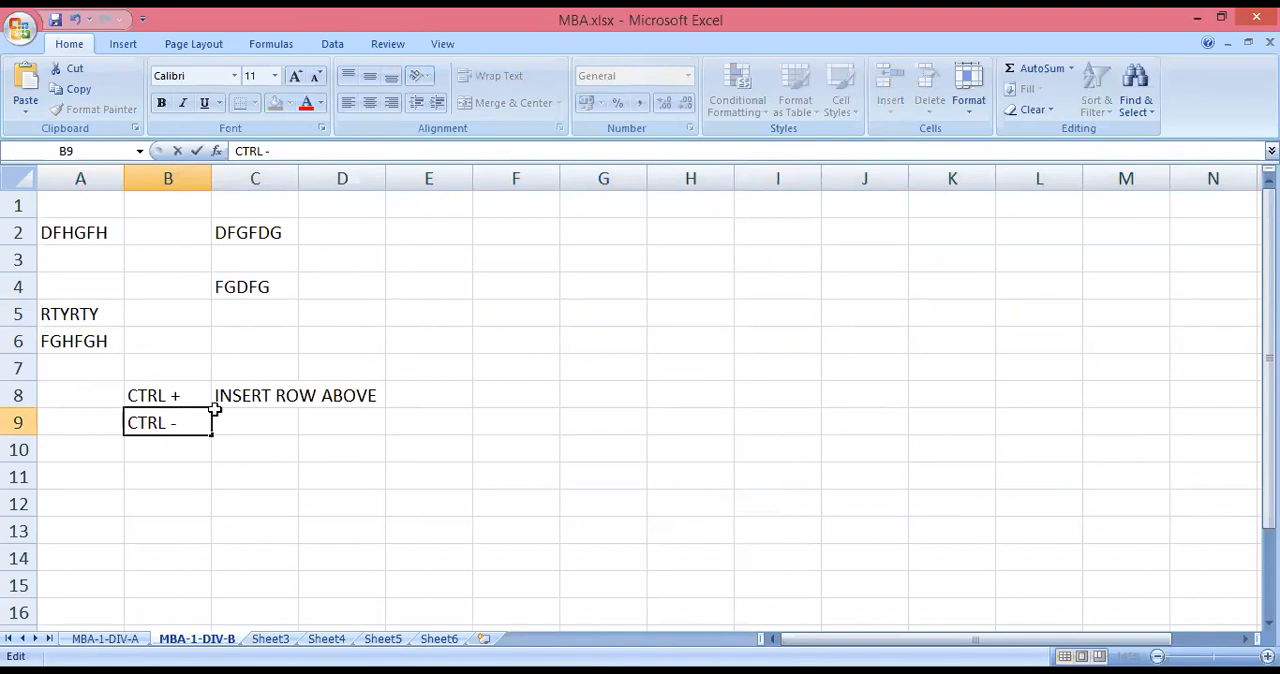
Enter the description DELETE ROW in C9, beside the CTRL - note.
{"action": "left_click", "coordinate": [237, 431]}
{"action": "type", "text": "DE"}
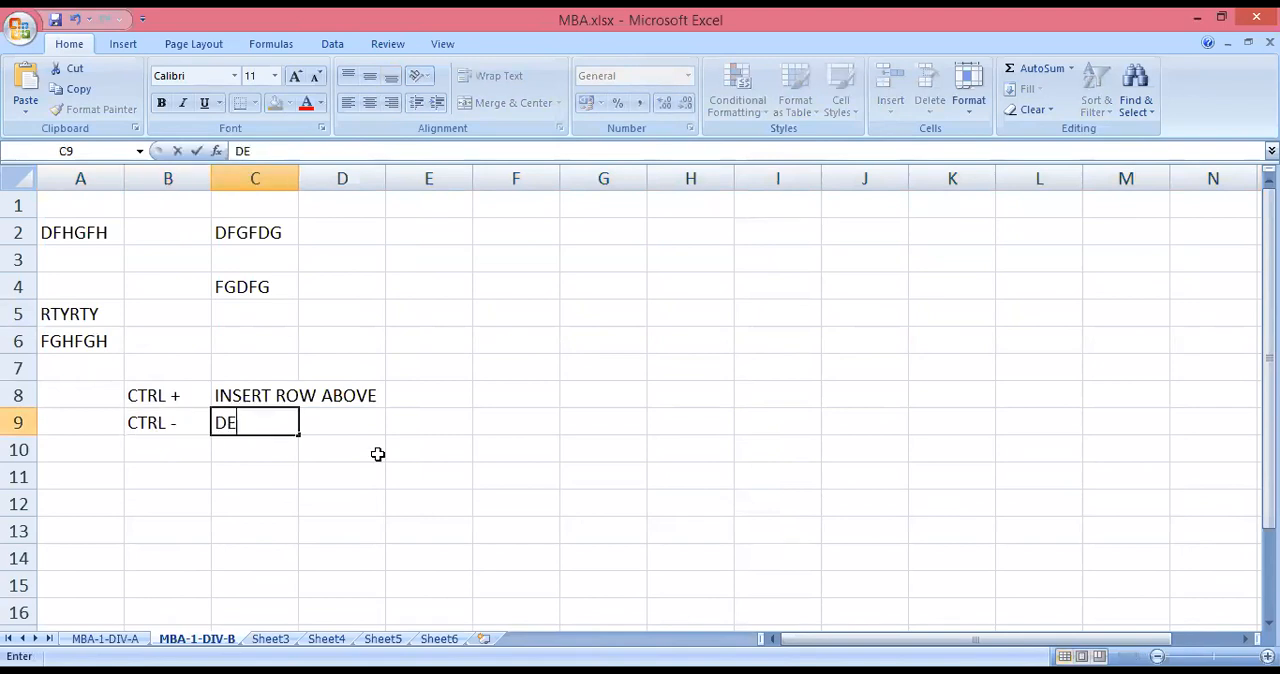
{"action": "type", "text": "LET"}
{"action": "key", "text": "BackSpace"}
{"action": "type", "text": "ETE ROW"}
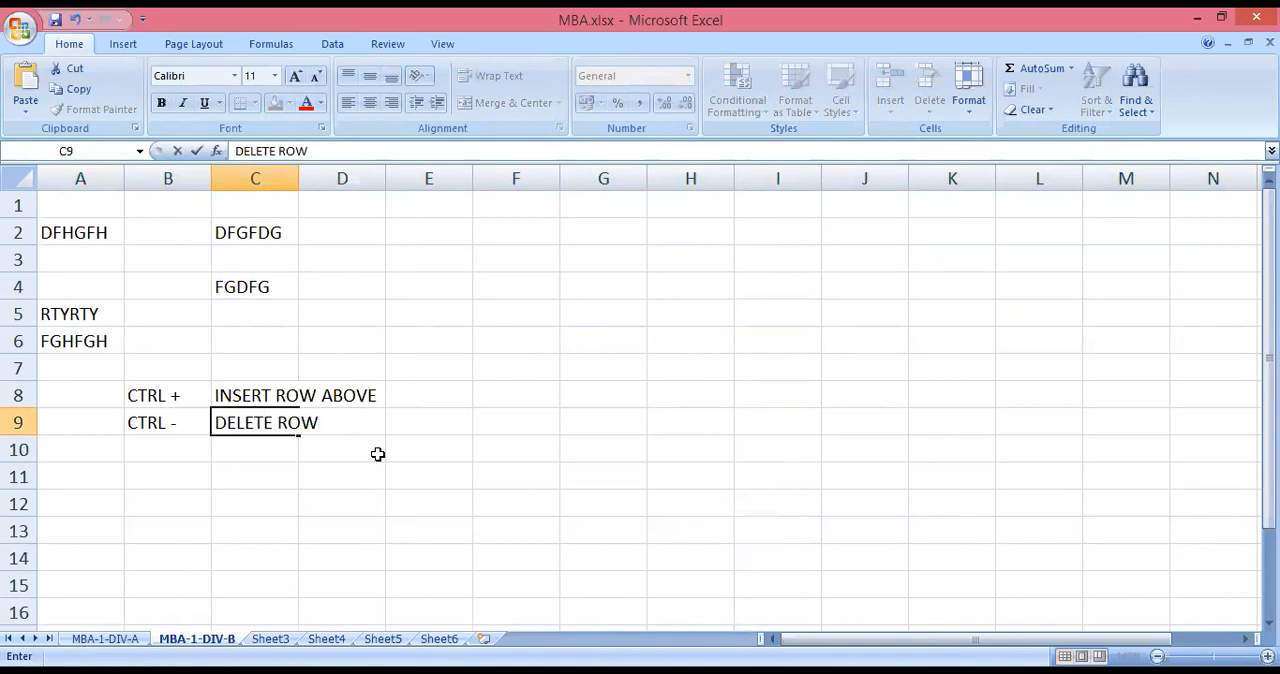
{"action": "left_click", "coordinate": [378, 454]}
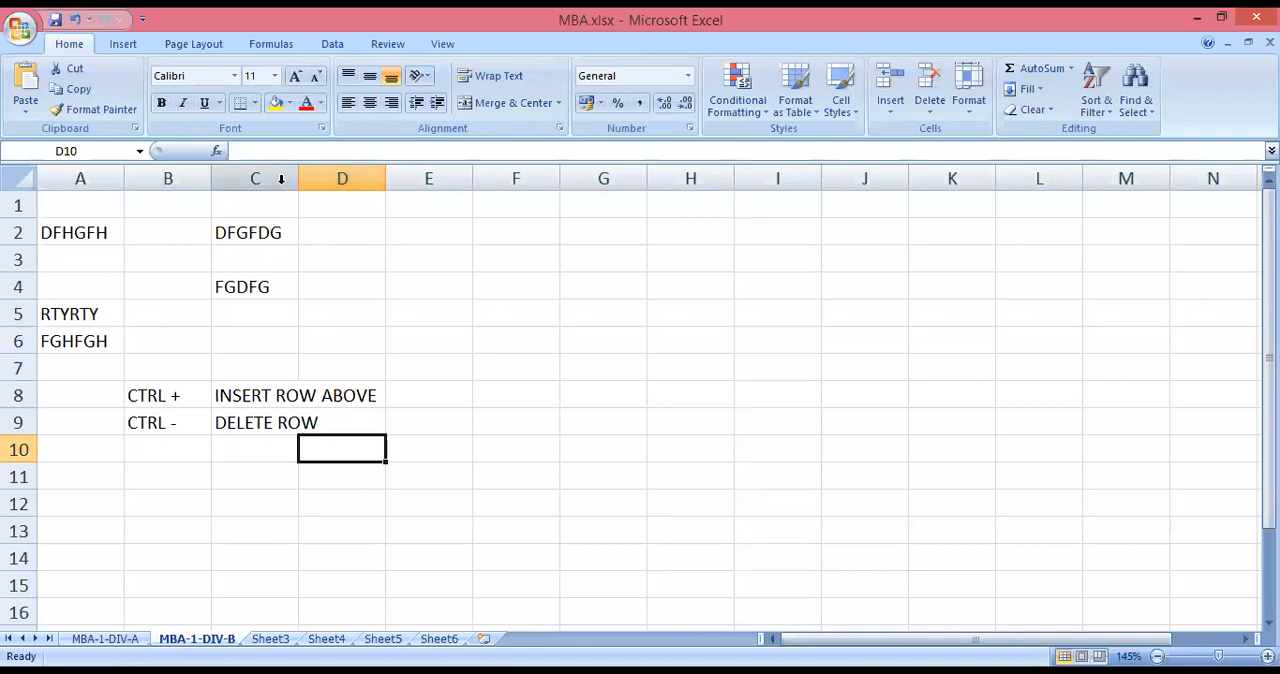
Enter the sample texts SFSD in D2 and FGFD in D4.
{"action": "left_click", "coordinate": [349, 228]}
{"action": "type", "text": "SFSD"}
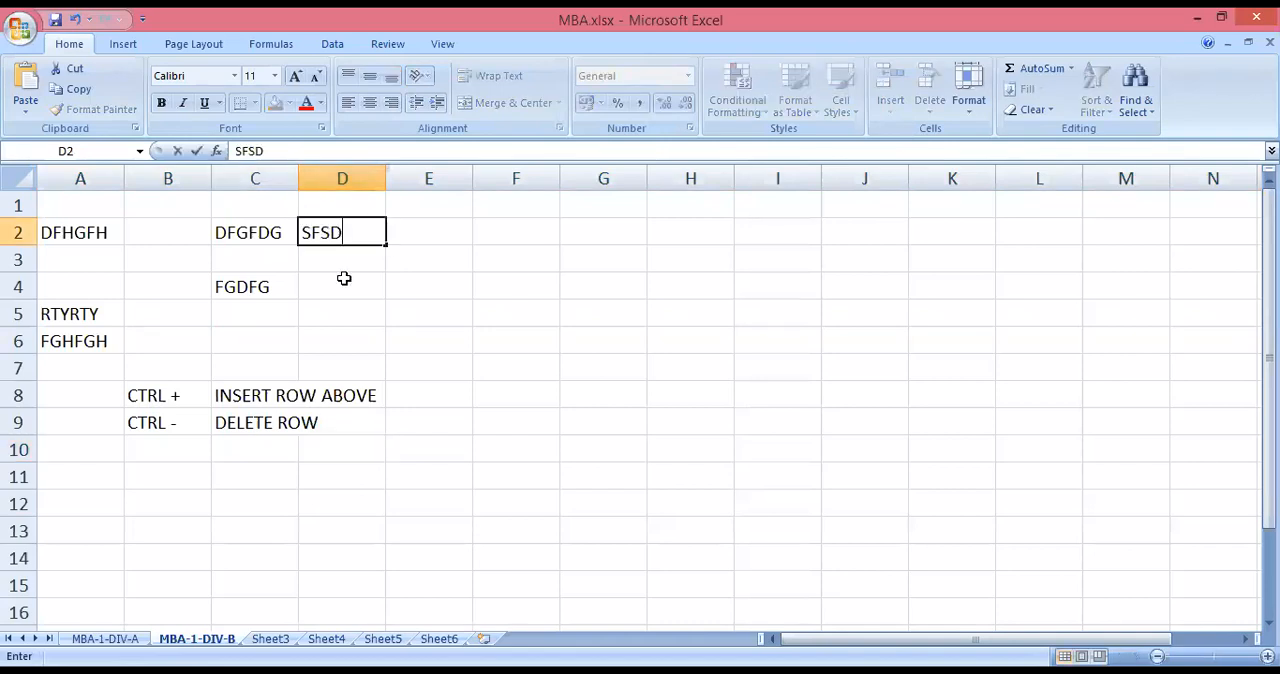
{"action": "left_click", "coordinate": [345, 280]}
{"action": "type", "text": "FGFD"}
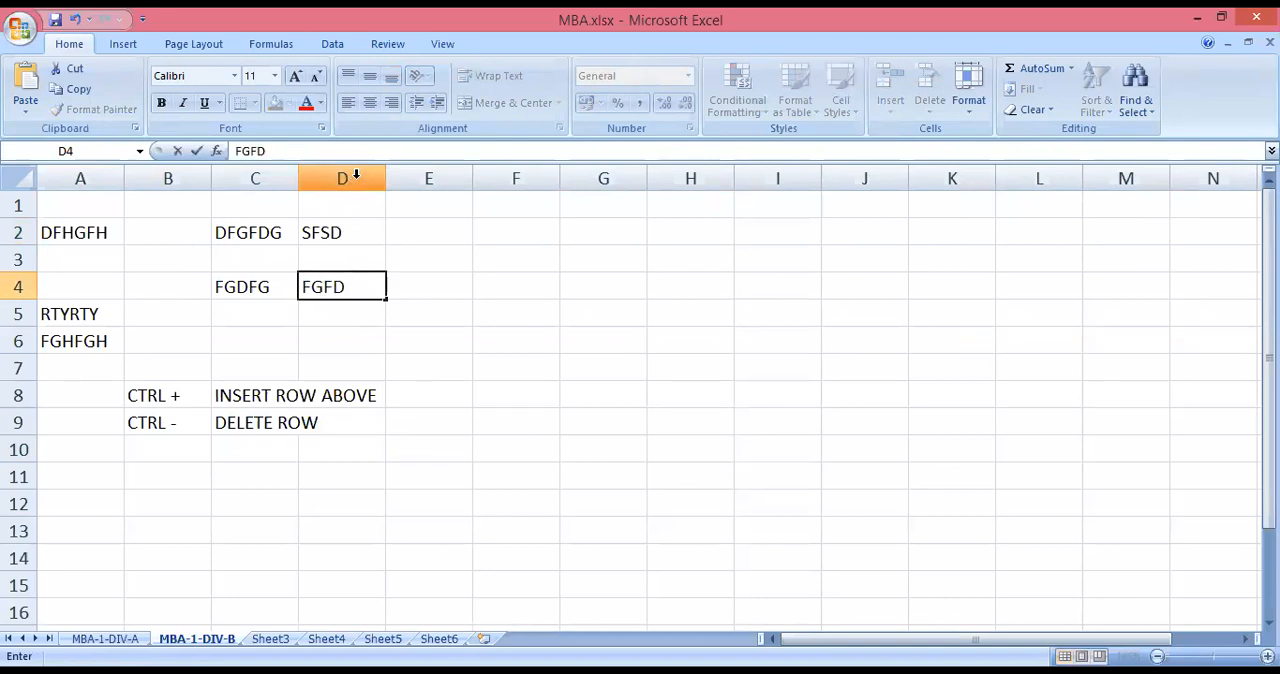
Delete column D holding the sample texts SFSD and FGFD.
{"action": "left_click", "coordinate": [356, 175]}
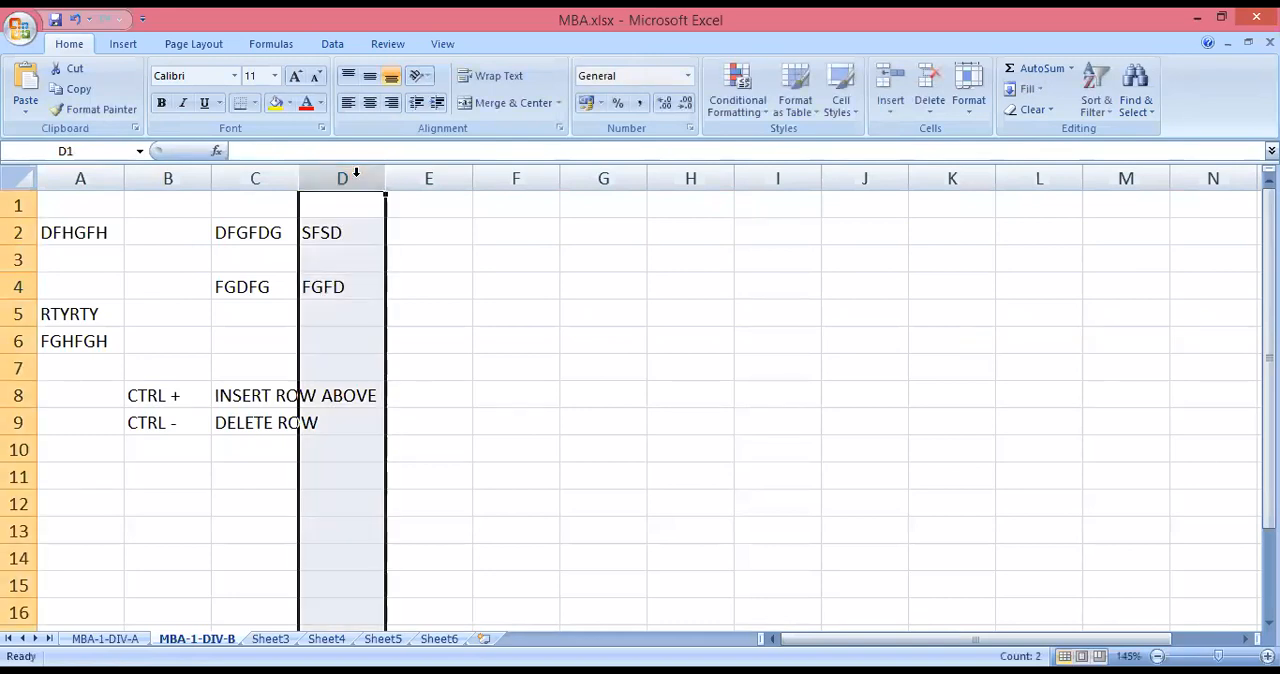
{"action": "key", "text": "Delete"}
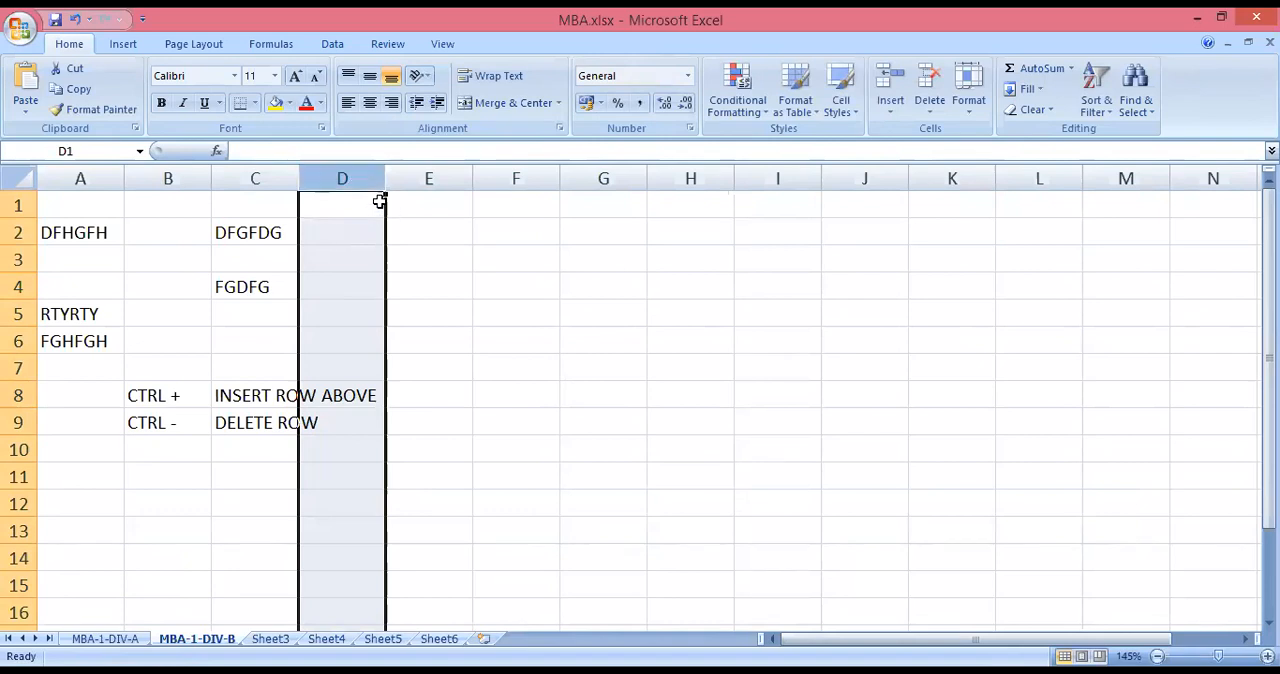
{"action": "right_click", "coordinate": [384, 203]}
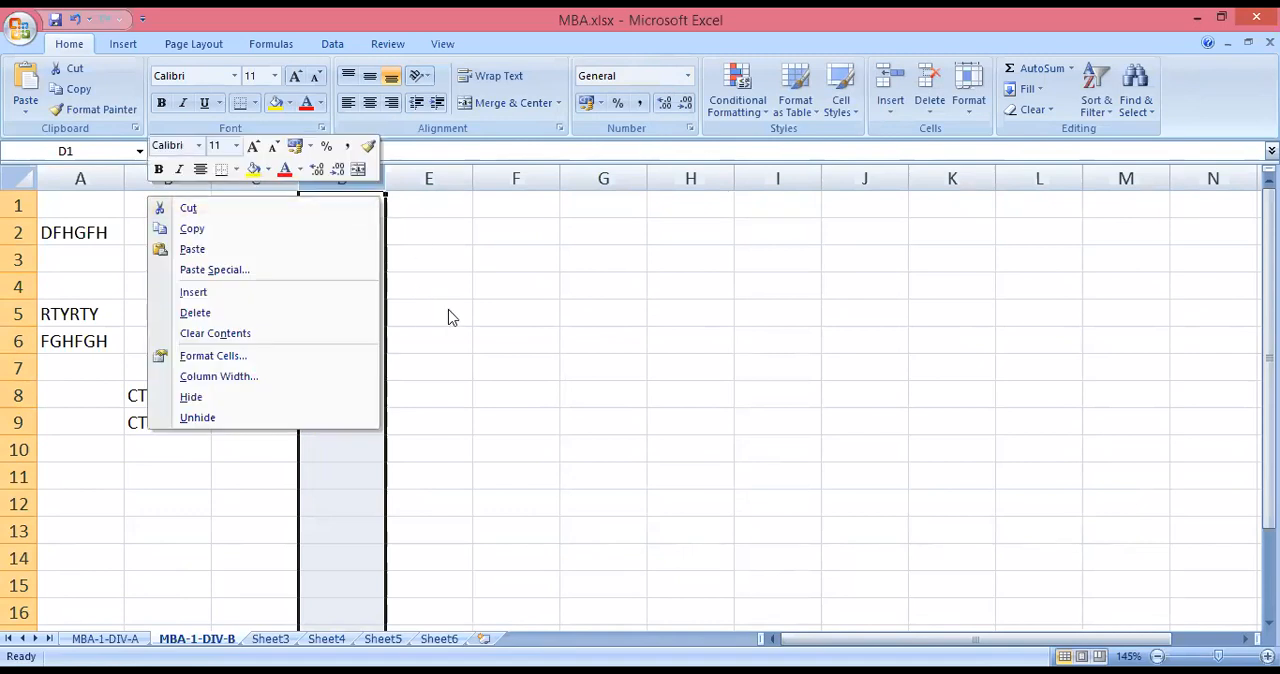
{"action": "key", "text": "Escape"}
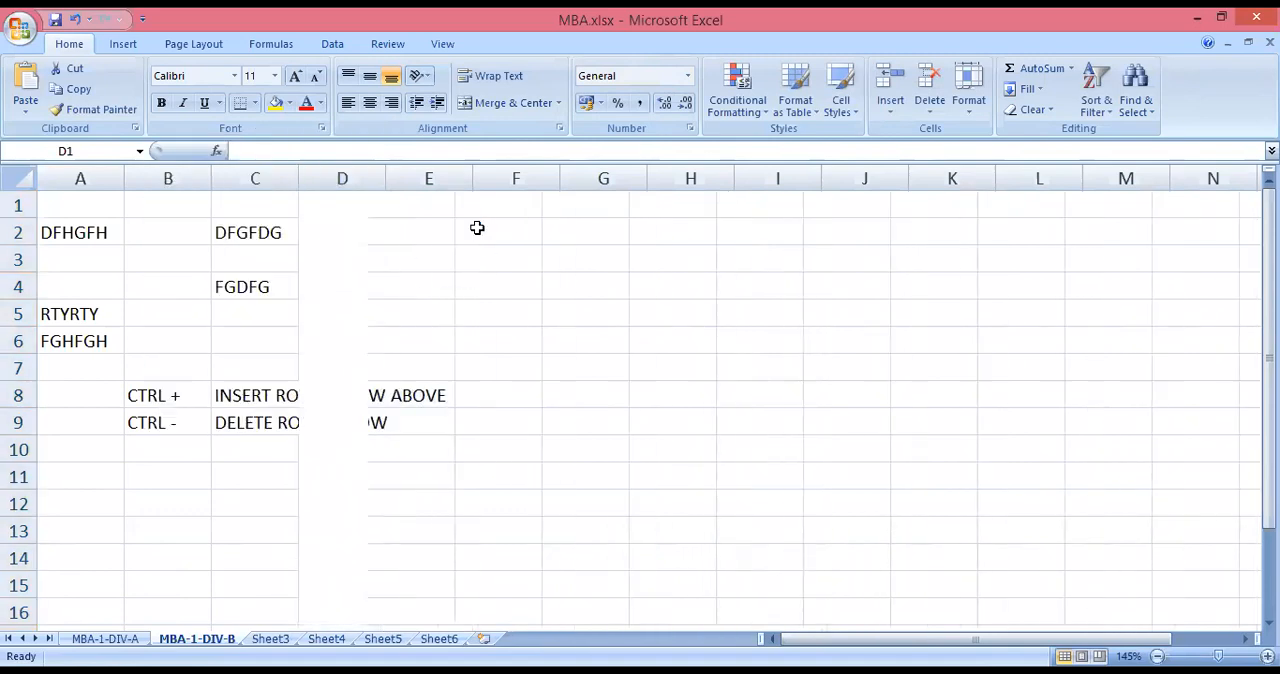
{"action": "left_click", "coordinate": [515, 314]}
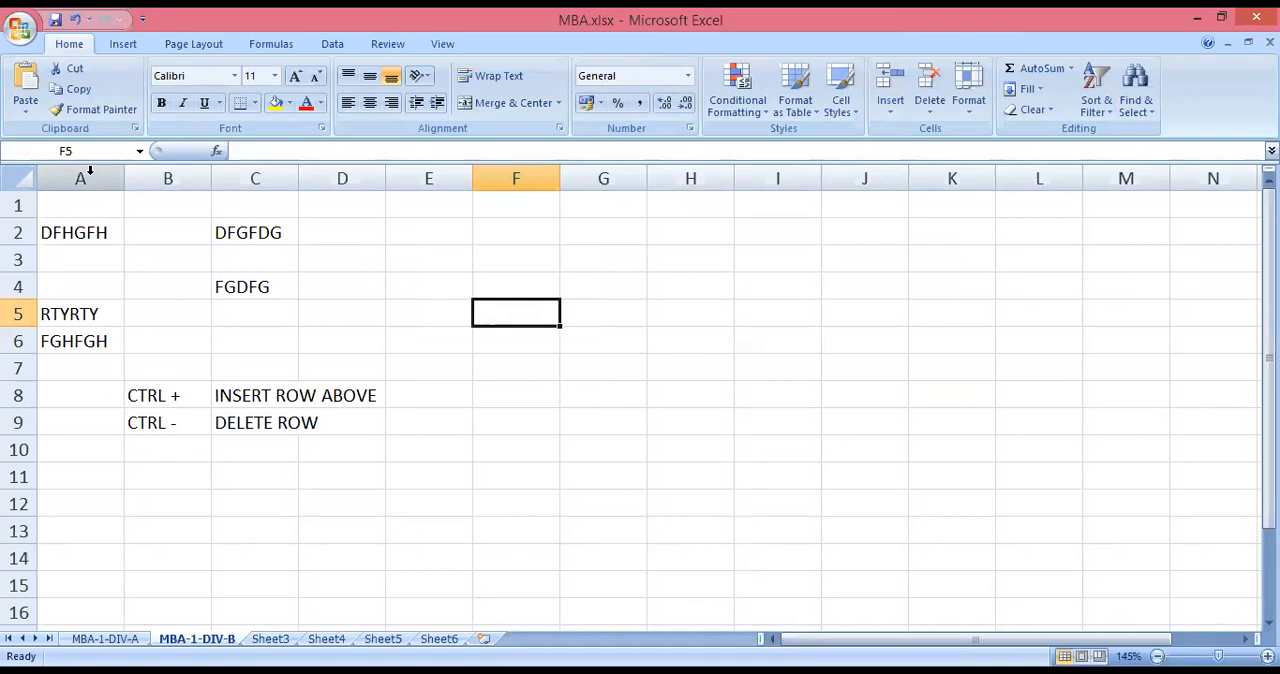
Insert three blank columns before column A and four more before column D, ahead of the sample texts.
{"action": "left_click_drag", "start_coordinate": [90, 170], "coordinate": [243, 191]}
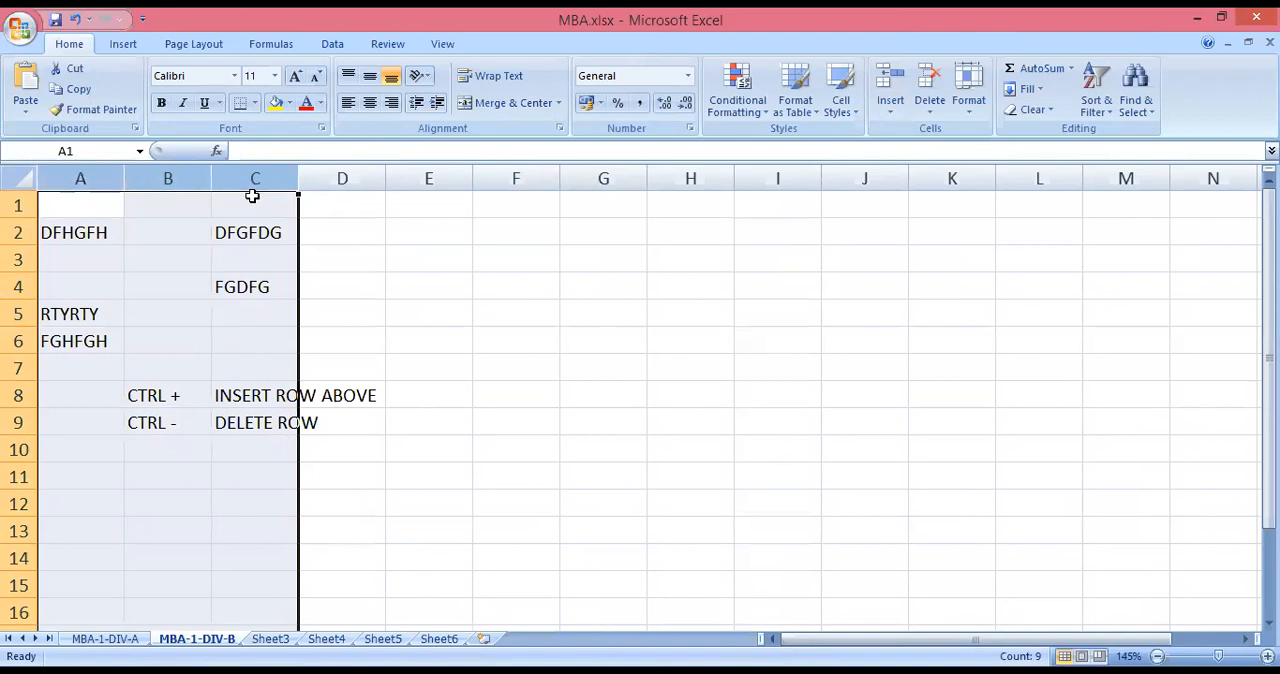
{"action": "key", "text": "ctrl+plus"}
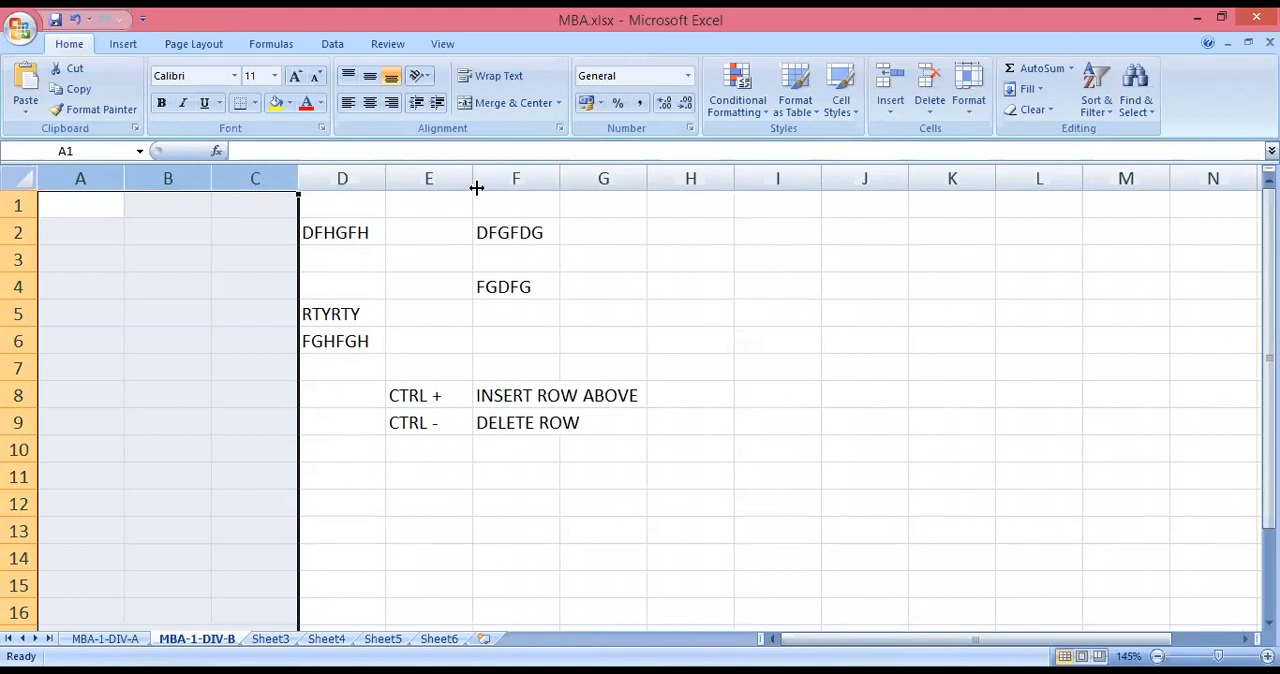
{"action": "left_click_drag", "start_coordinate": [346, 178], "coordinate": [482, 180]}
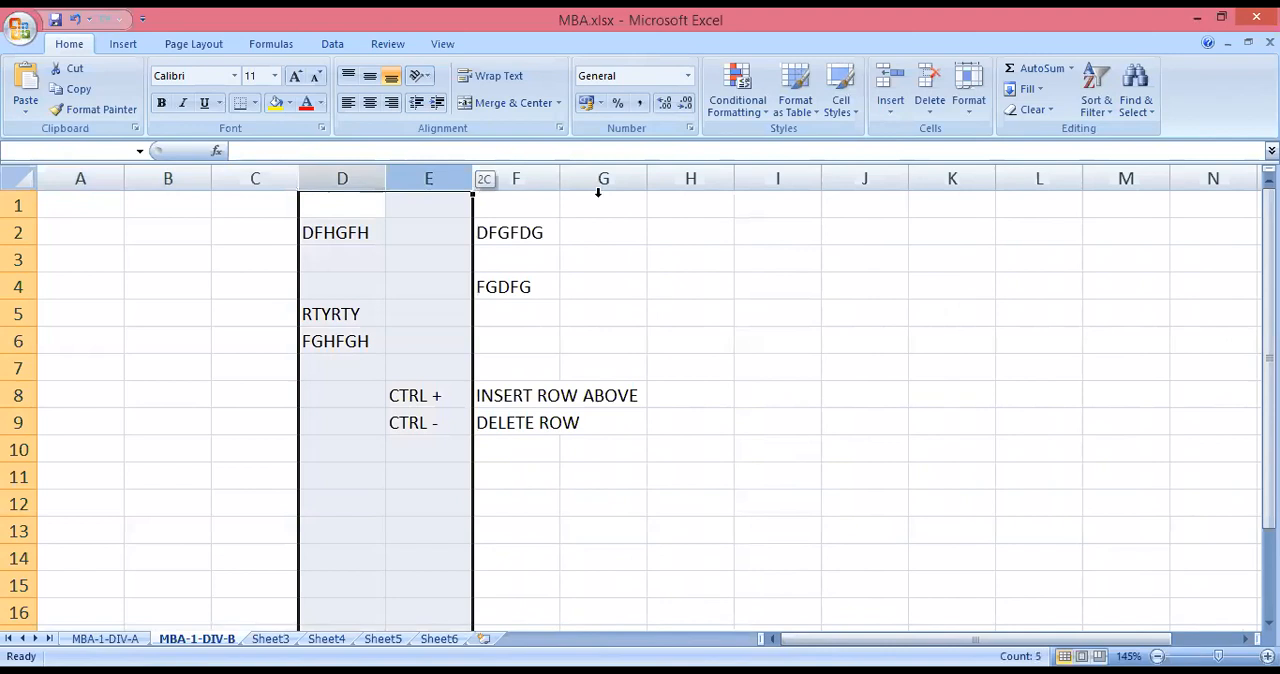
{"action": "left_click_drag", "start_coordinate": [598, 192], "coordinate": [599, 198]}
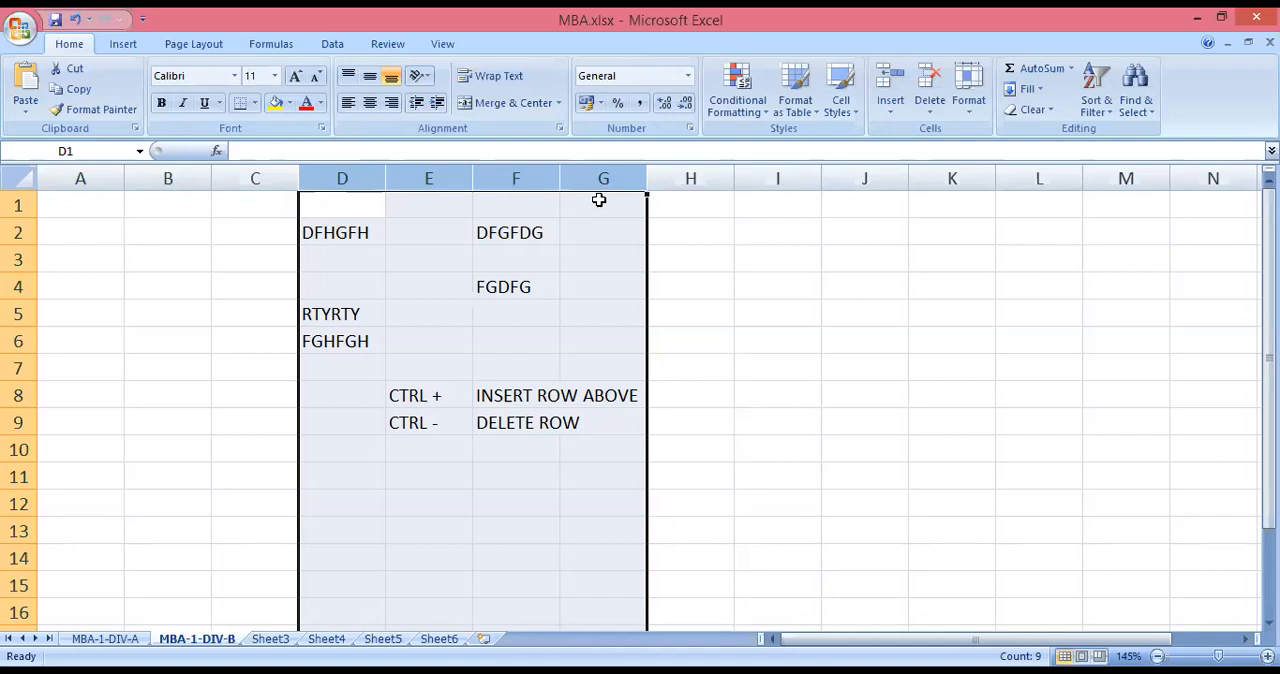
{"action": "key", "text": "ctrl+plus"}
{"action": "left_click_drag", "start_coordinate": [531, 240], "coordinate": [533, 247]}
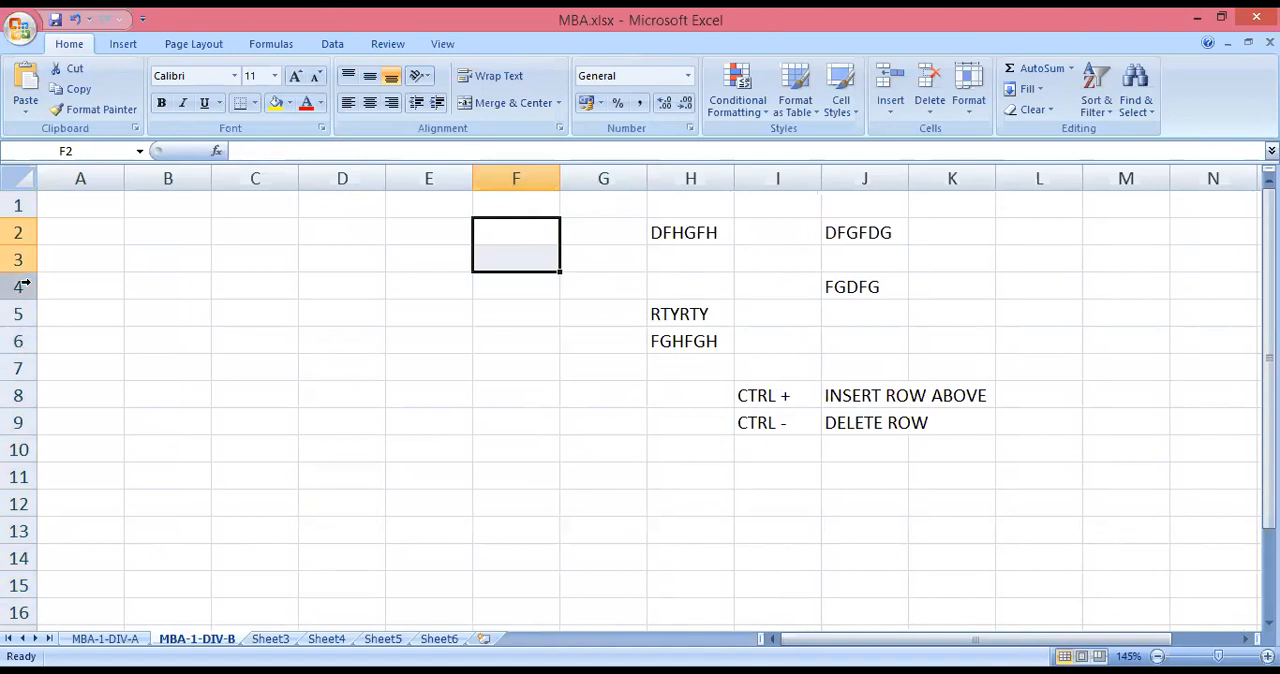
Insert three blank rows above row 4, which contains FGDFG.
{"action": "left_click_drag", "start_coordinate": [20, 286], "coordinate": [18, 341]}
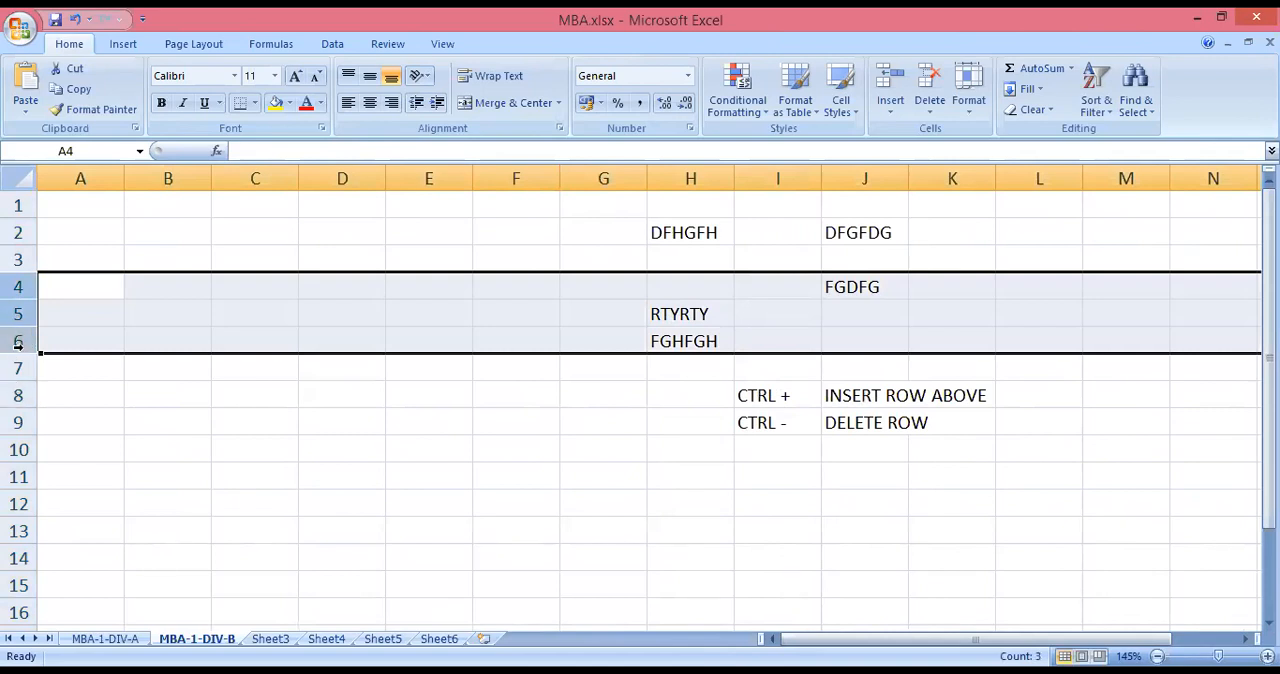
{"action": "key", "text": "ctrl+plus"}
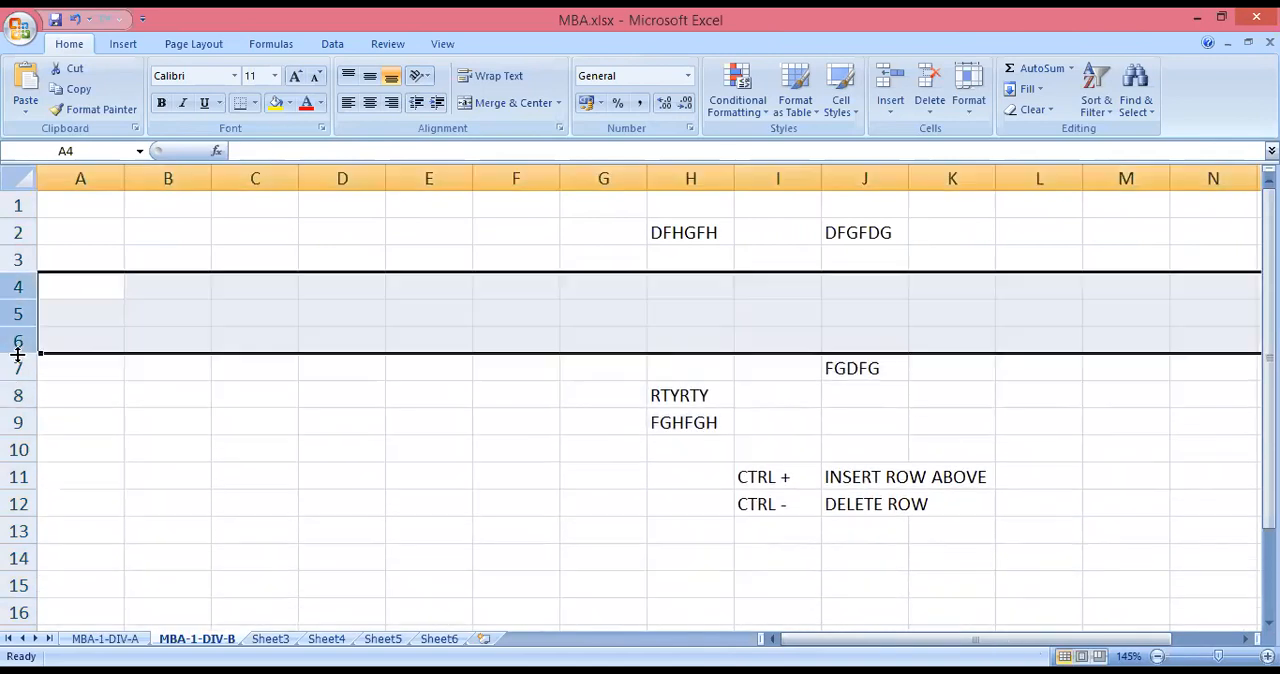
{"action": "left_click", "coordinate": [105, 522]}
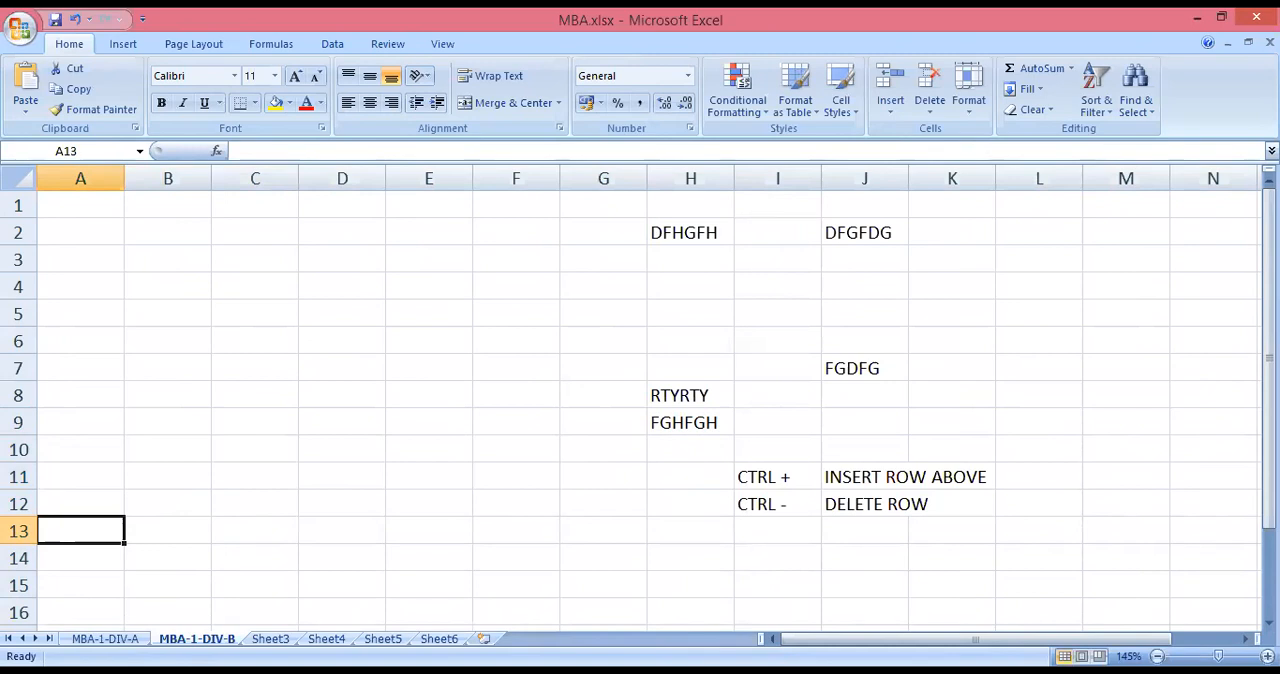
Switch to the MBA-1-DIV-A sheet with the student marks.
{"action": "left_click", "coordinate": [100, 638]}
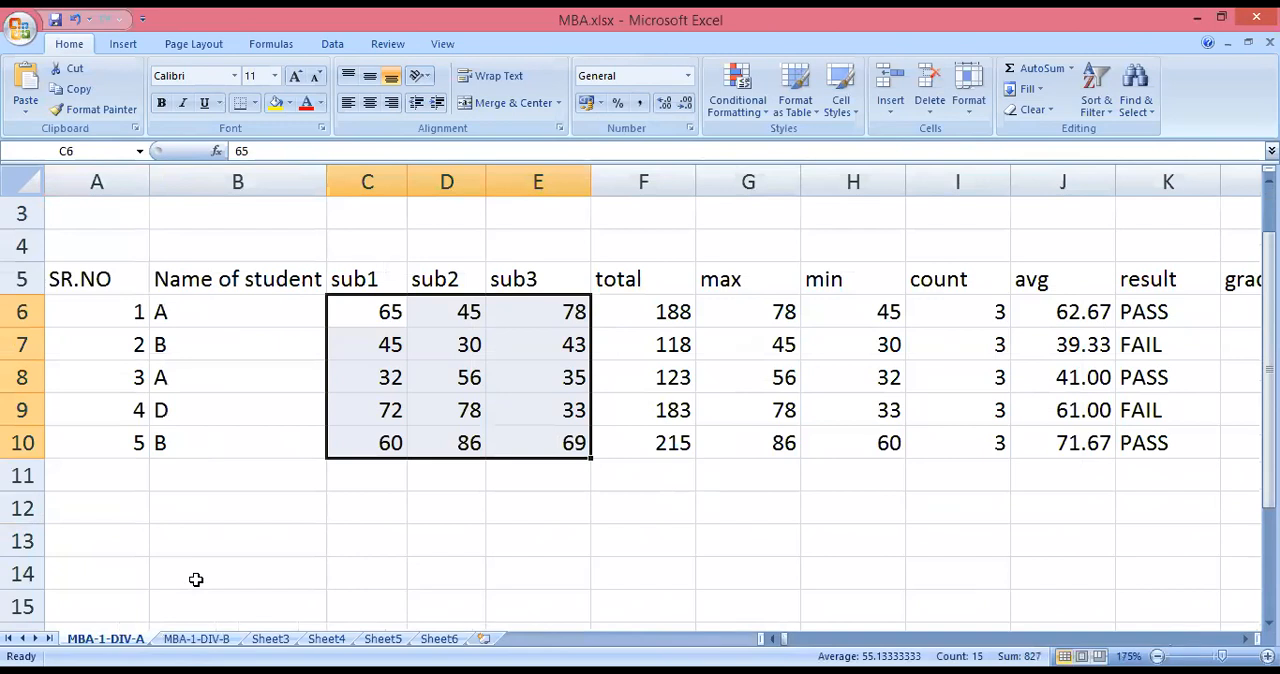
Narrow the min, max, count and avg columns and slightly reduce the width of the Name of student column.
{"action": "left_click", "coordinate": [192, 515]}
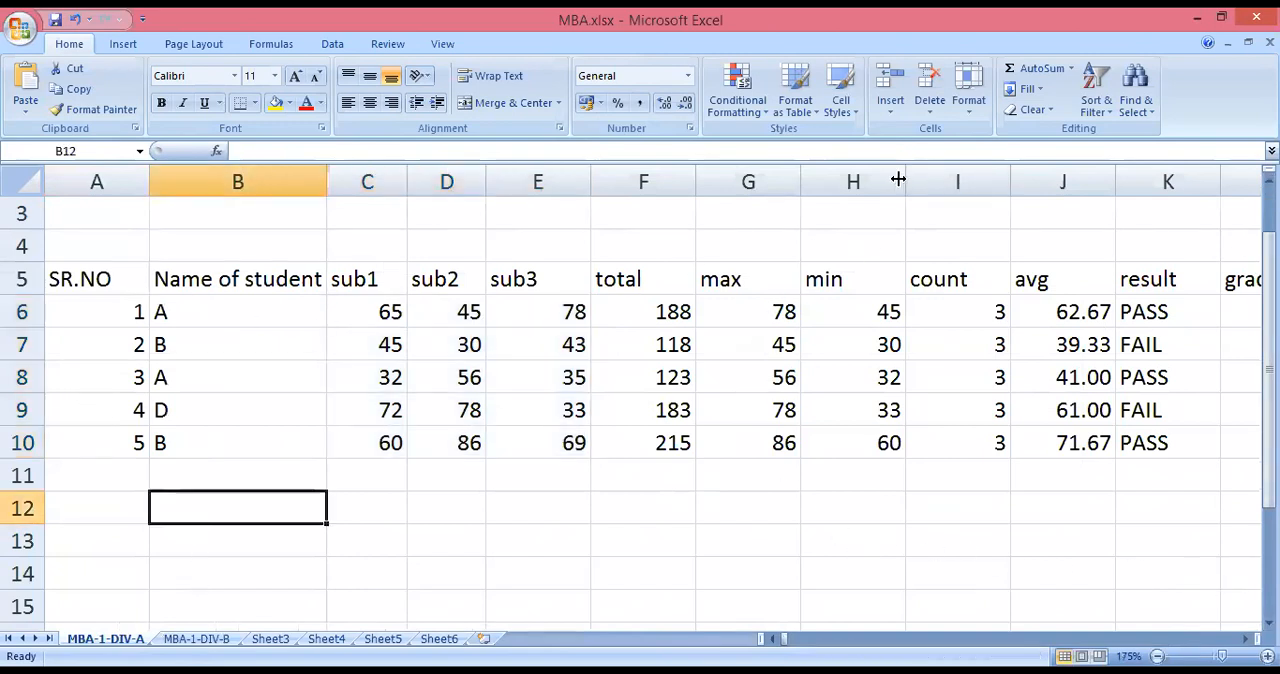
{"action": "left_click_drag", "start_coordinate": [905, 177], "coordinate": [883, 177]}
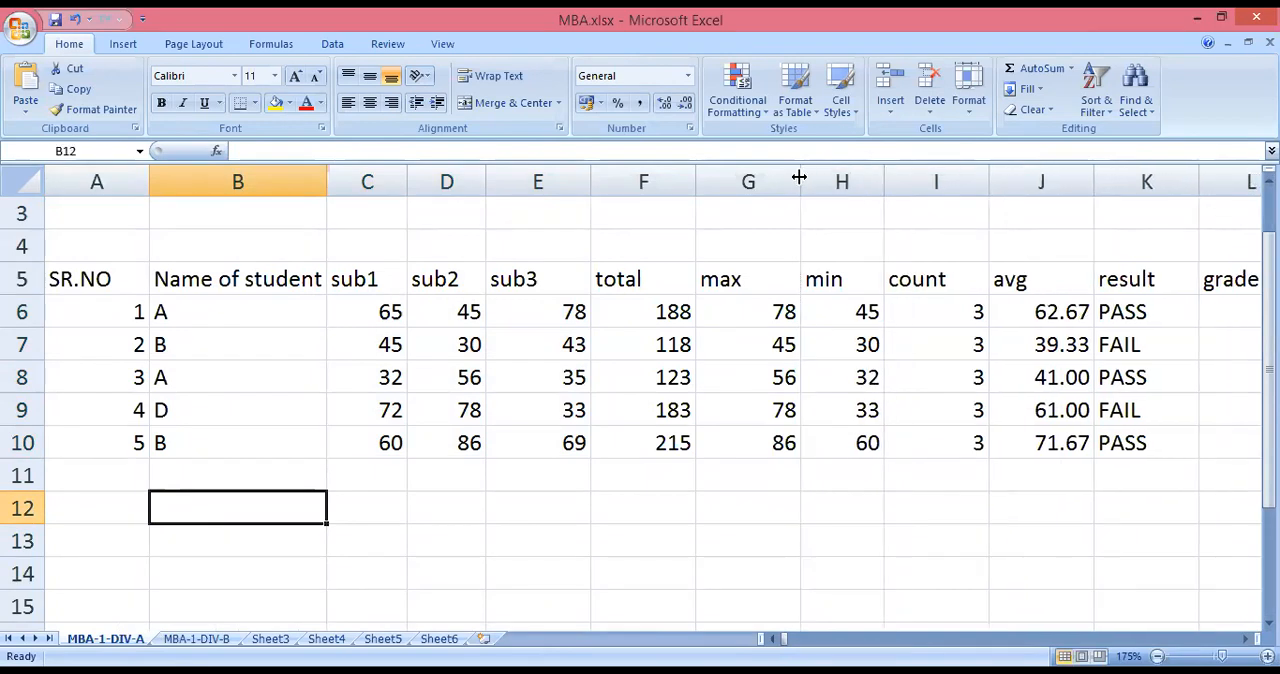
{"action": "left_click_drag", "start_coordinate": [800, 177], "coordinate": [778, 177]}
{"action": "left_click_drag", "start_coordinate": [966, 182], "coordinate": [946, 187]}
{"action": "left_click_drag", "start_coordinate": [1054, 177], "coordinate": [1042, 177]}
{"action": "left_click_drag", "start_coordinate": [325, 182], "coordinate": [322, 181]}
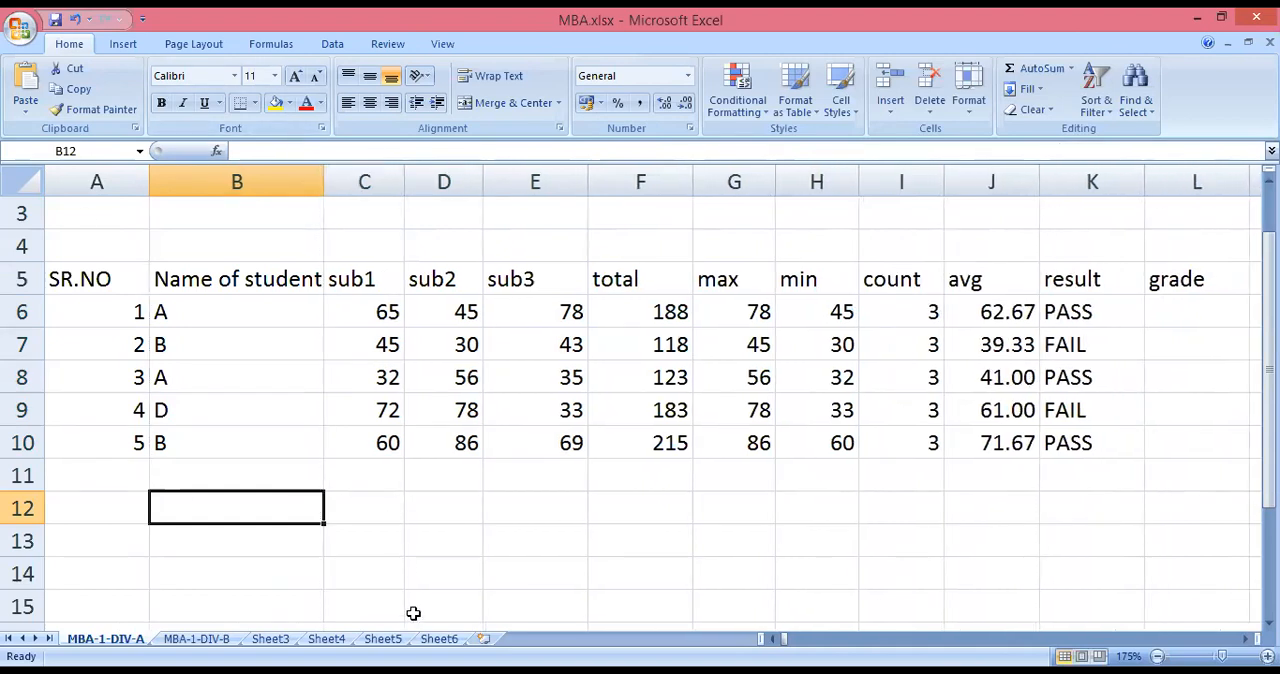
Preview the MBA-1-DIV-A sheet as it would print, zooming in on the marks data, and return to the worksheet.
{"action": "left_click", "coordinate": [437, 567]}
{"action": "left_click", "coordinate": [790, 573]}
{"action": "left_click", "coordinate": [1009, 550]}
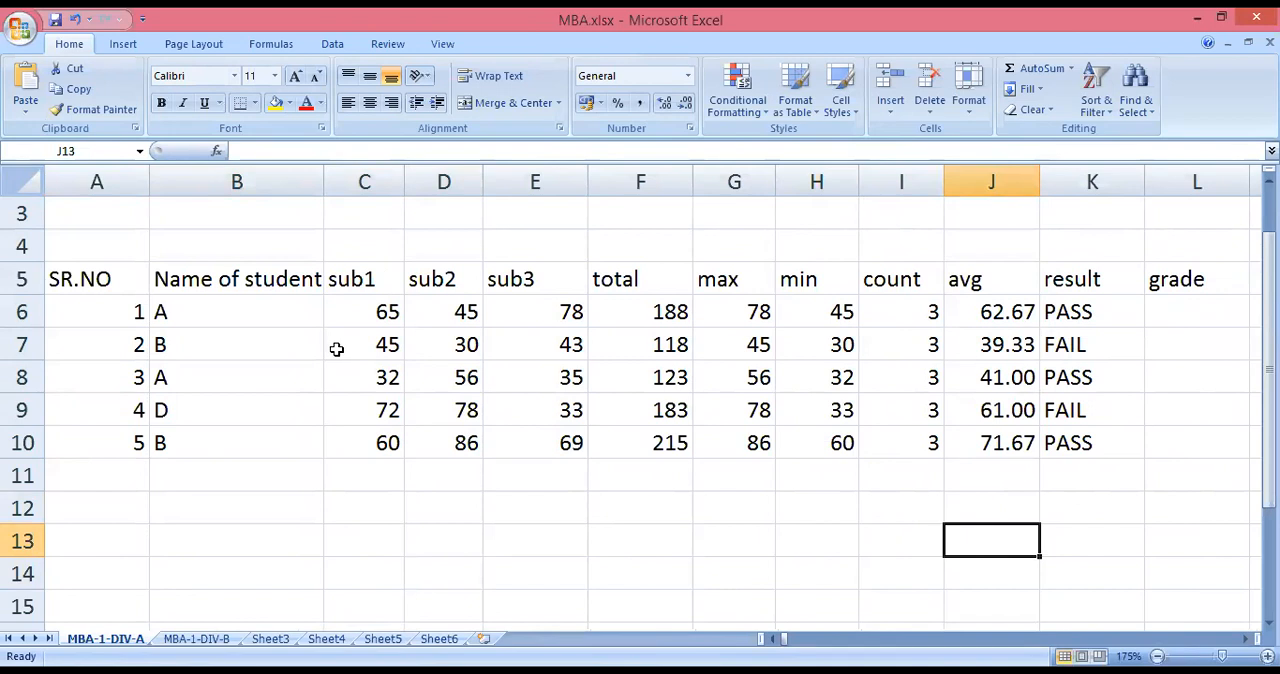
{"action": "left_click", "coordinate": [28, 20]}
{"action": "mouse_move", "coordinate": [64, 240]}
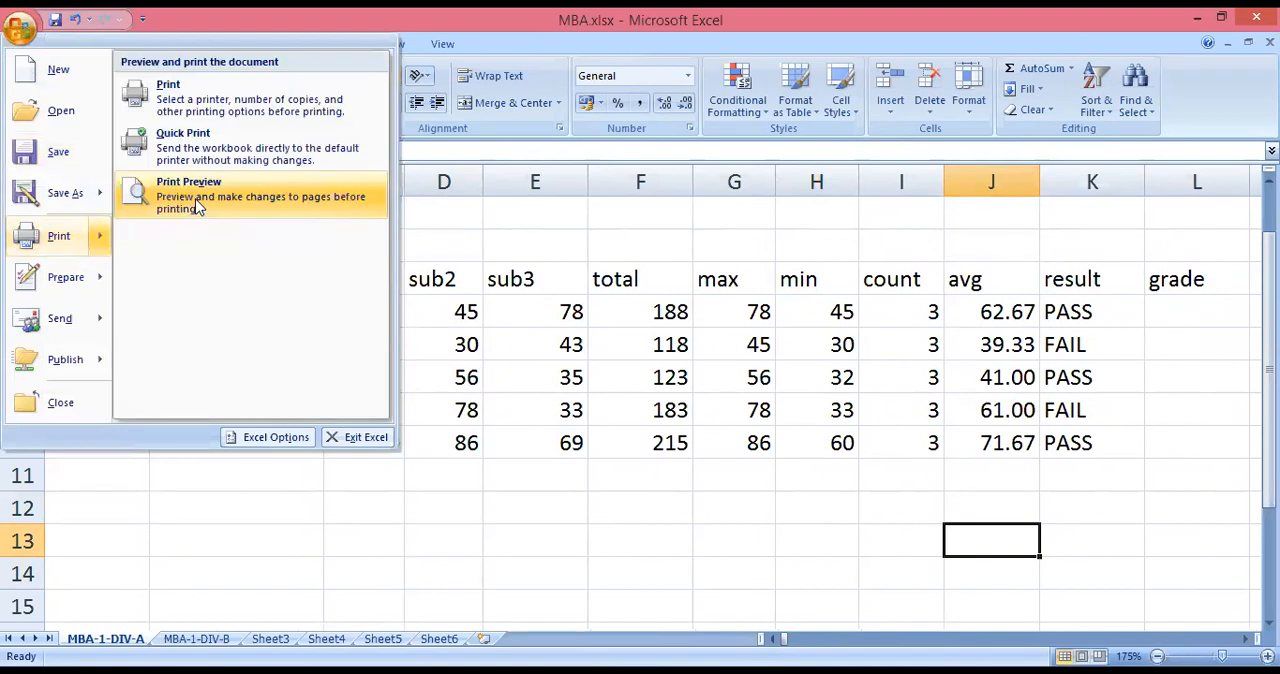
{"action": "left_click", "coordinate": [197, 204]}
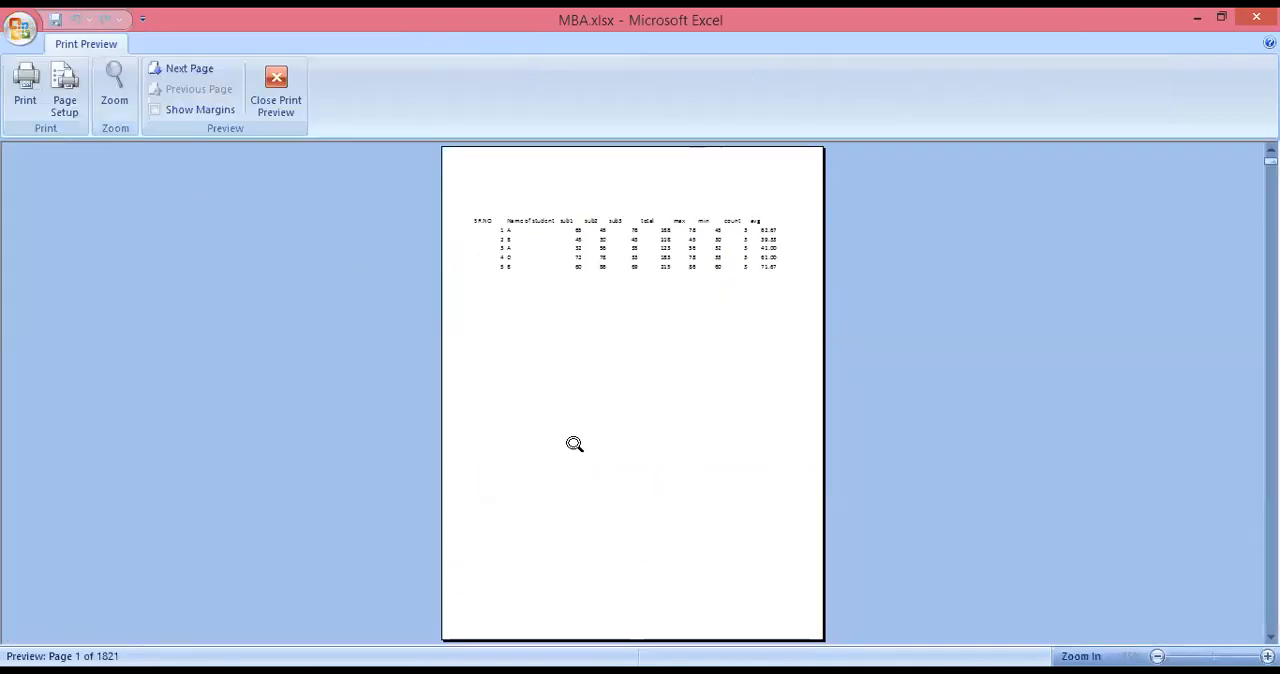
{"action": "left_click", "coordinate": [574, 437]}
{"action": "scroll", "coordinate": [578, 435], "scroll_direction": "up", "scroll_amount": 5}
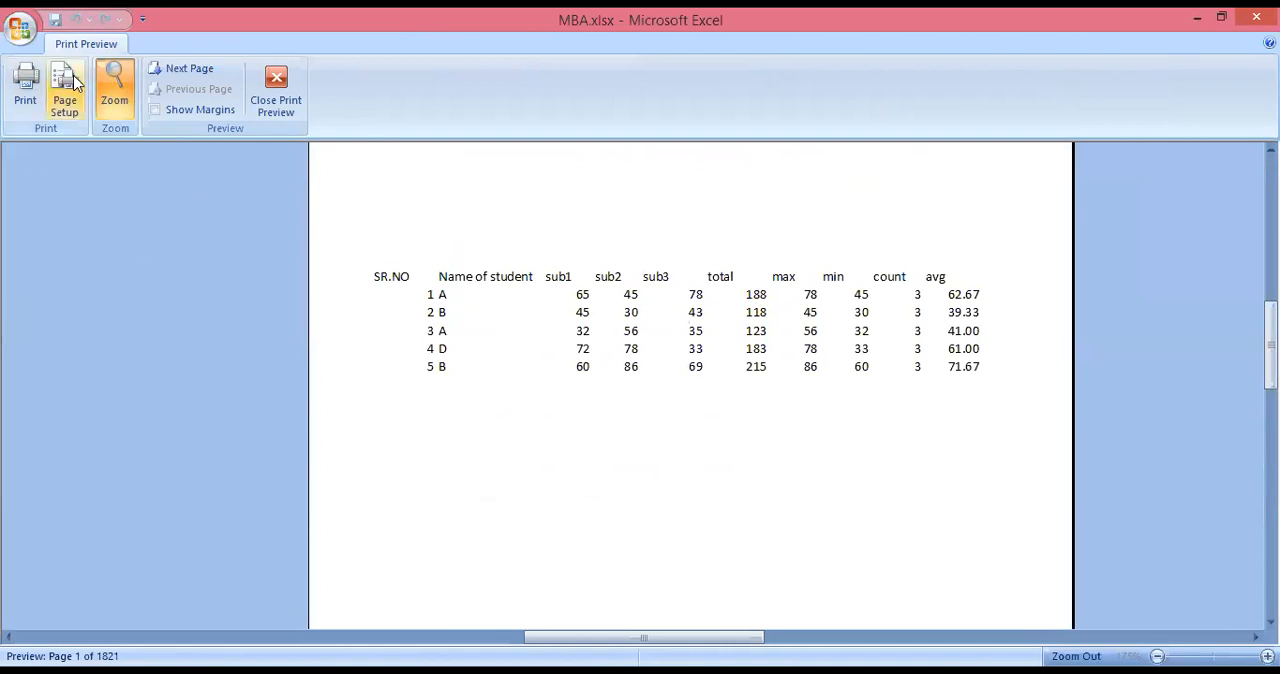
{"action": "left_click", "coordinate": [275, 100]}
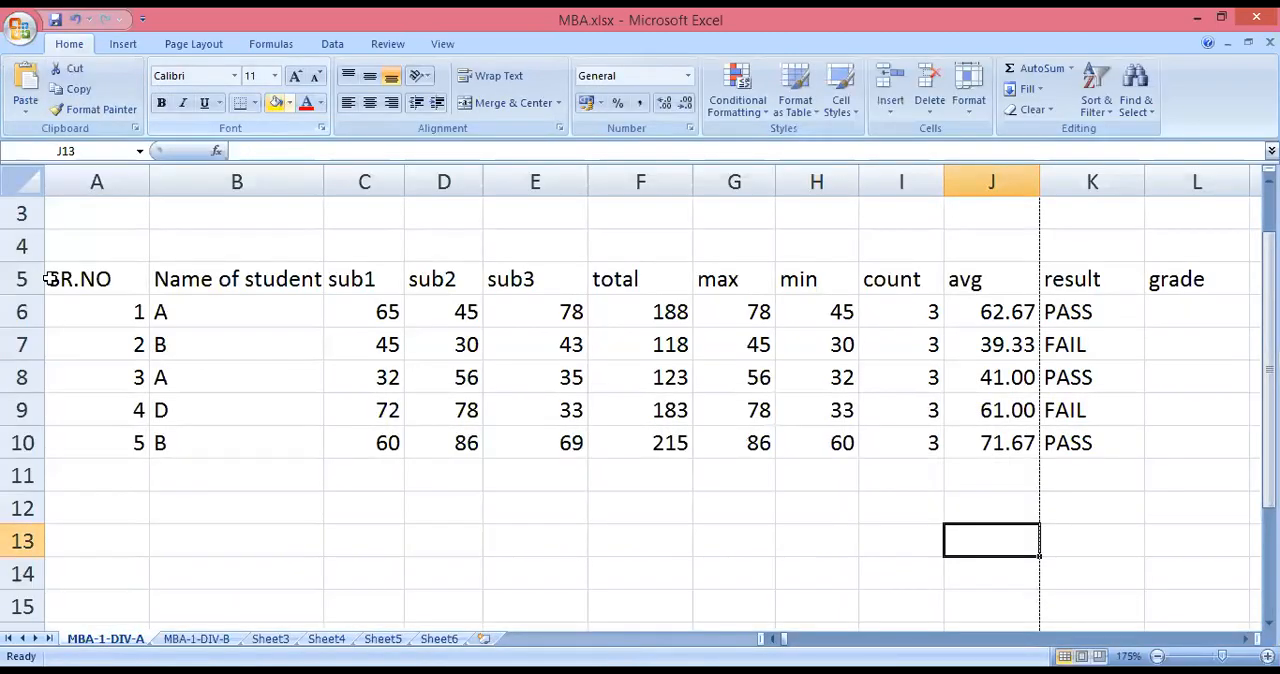
Apply All Borders to the student marks range A5:L10, from the SR.NO header to the grade column.
{"action": "left_click_drag", "start_coordinate": [84, 281], "coordinate": [1168, 451]}
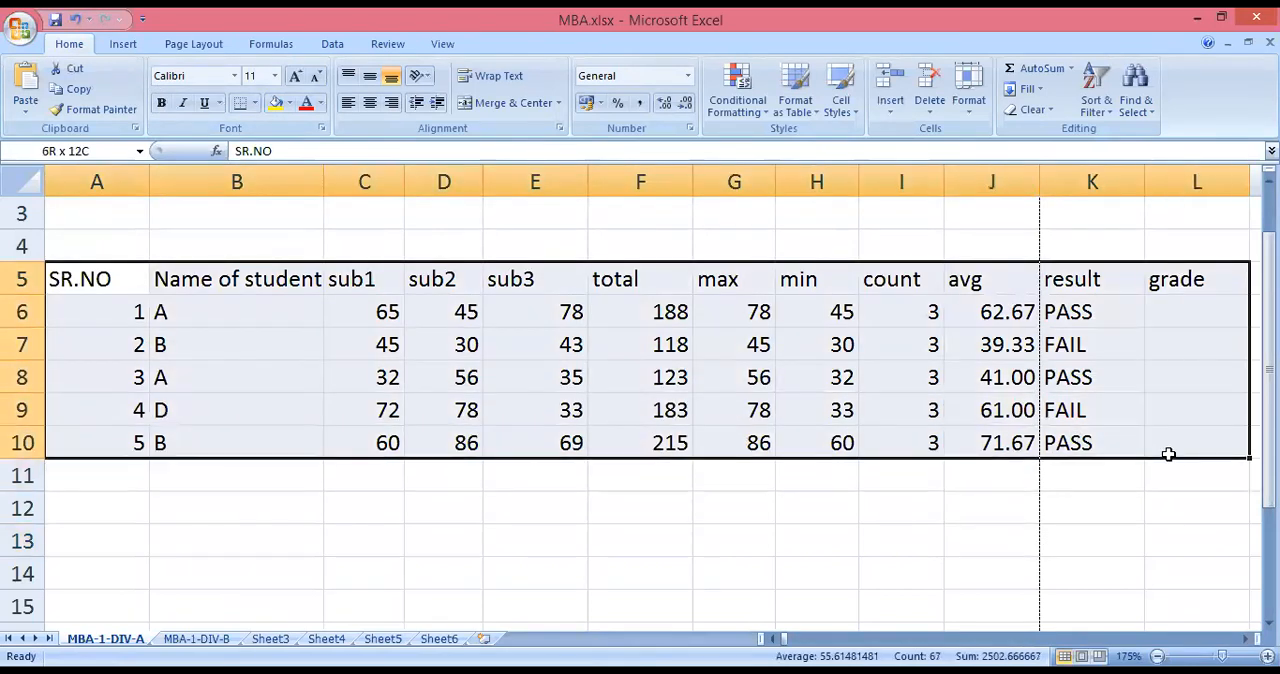
{"action": "left_click", "coordinate": [253, 104]}
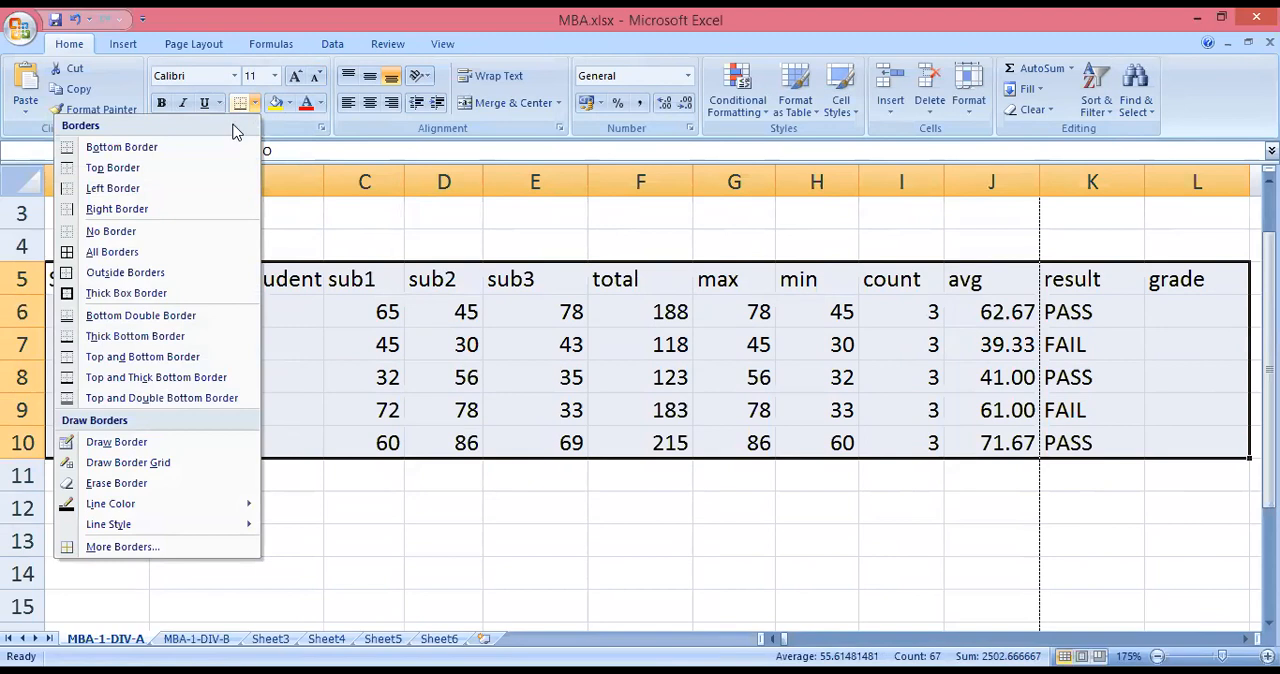
{"action": "left_click", "coordinate": [175, 257]}
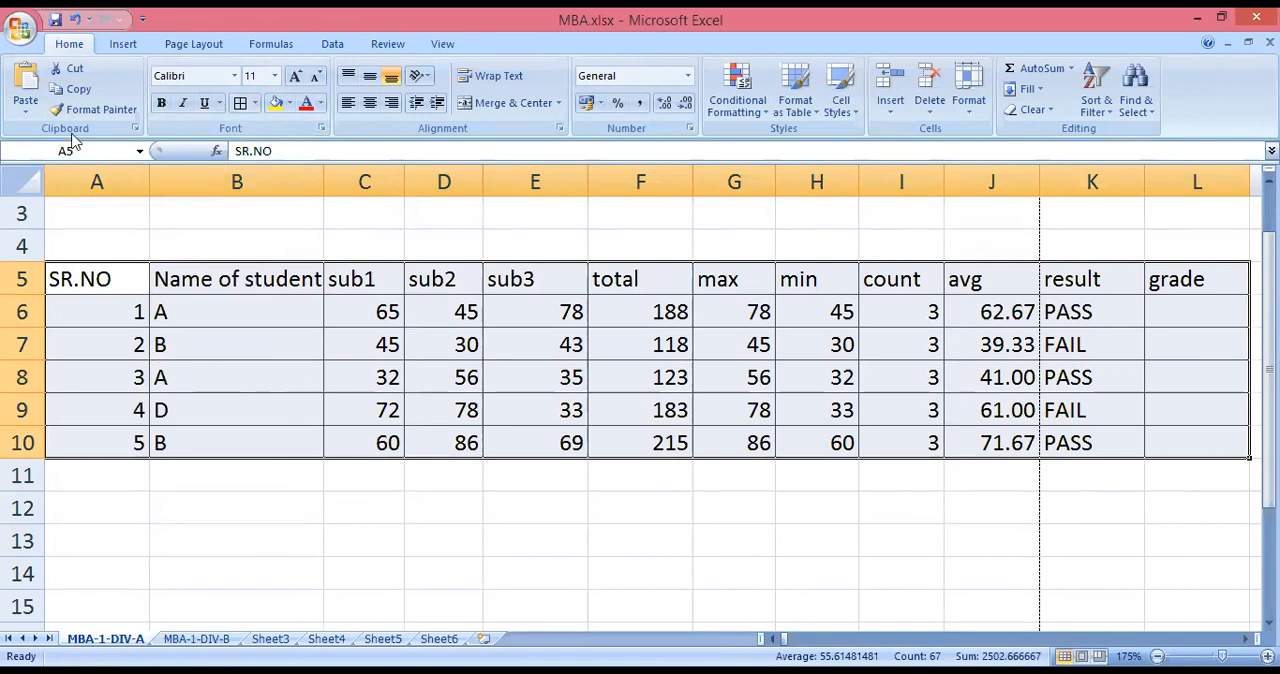
Check the bordered marks table in the print preview at close zoom and return to the worksheet.
{"action": "left_click", "coordinate": [20, 28]}
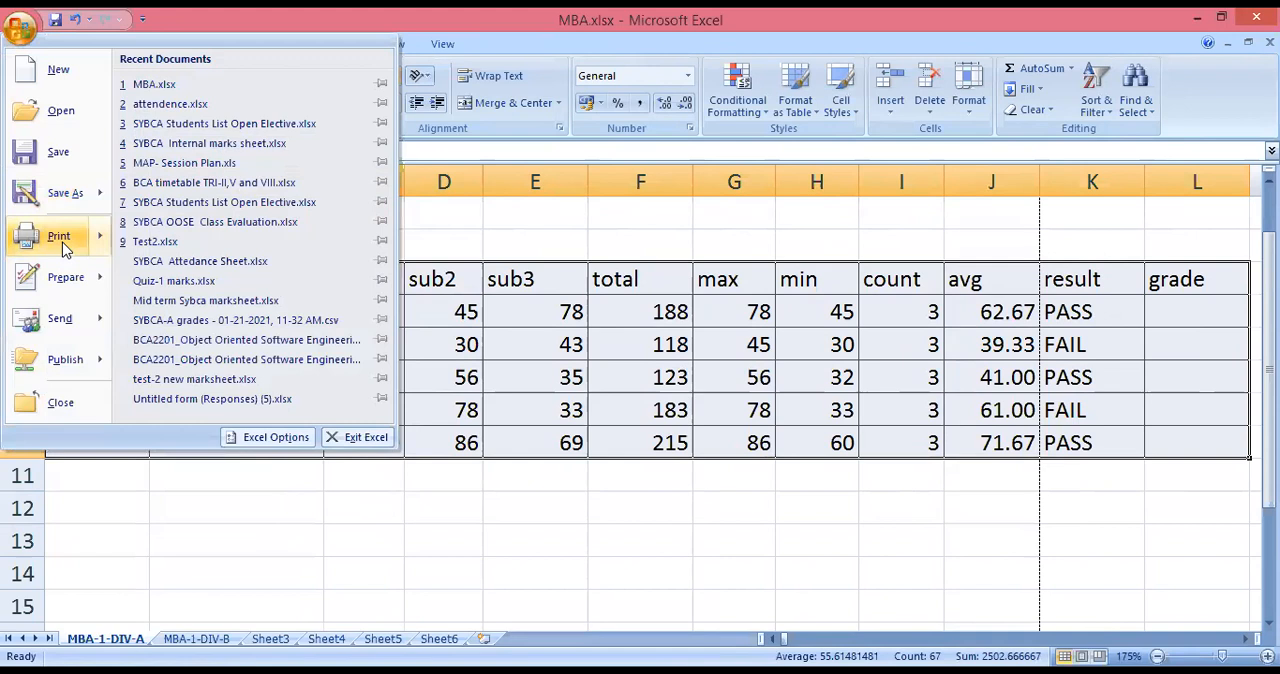
{"action": "mouse_move", "coordinate": [62, 248]}
{"action": "left_click", "coordinate": [183, 203]}
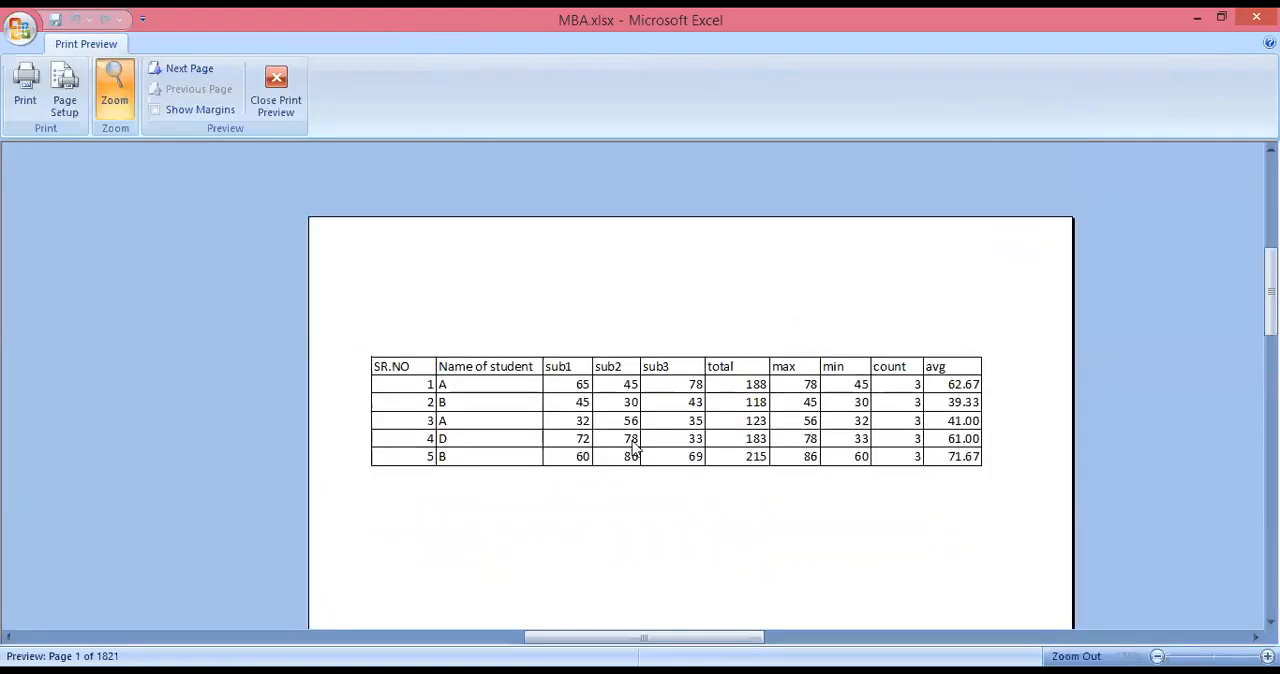
{"action": "left_click", "coordinate": [632, 441]}
{"action": "left_click", "coordinate": [632, 441]}
{"action": "scroll", "coordinate": [634, 446], "scroll_direction": "up", "scroll_amount": 5}
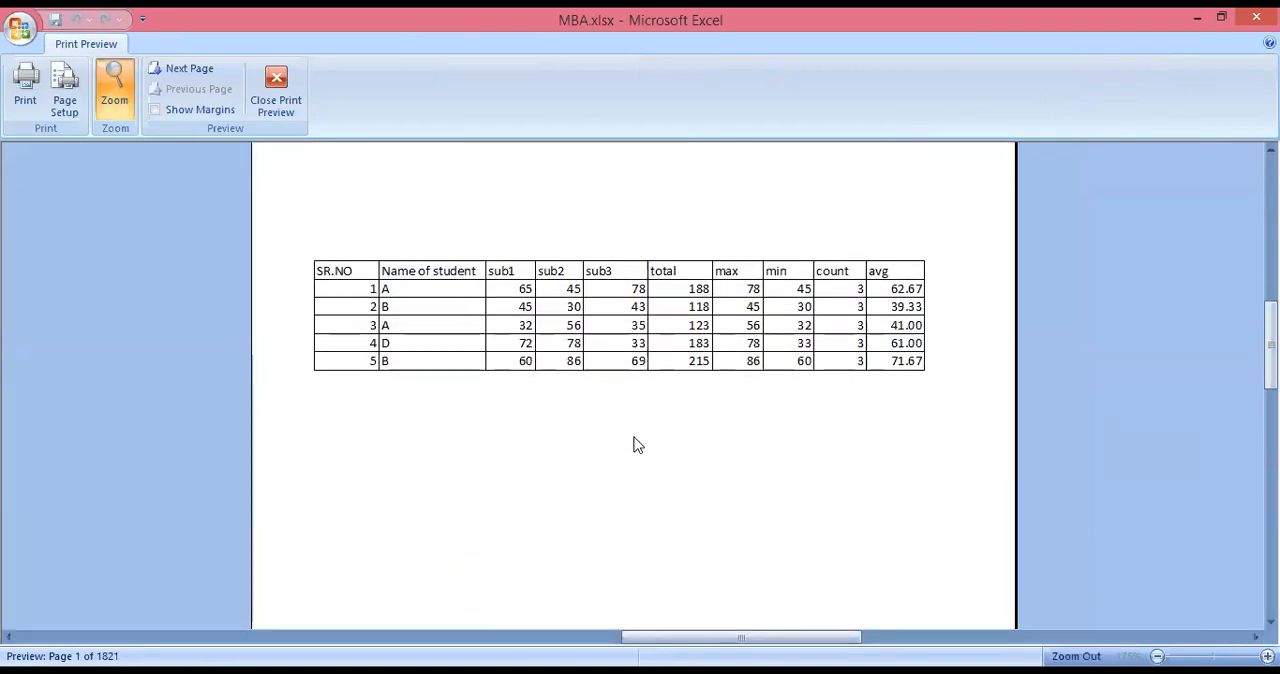
{"action": "left_click", "coordinate": [289, 107]}
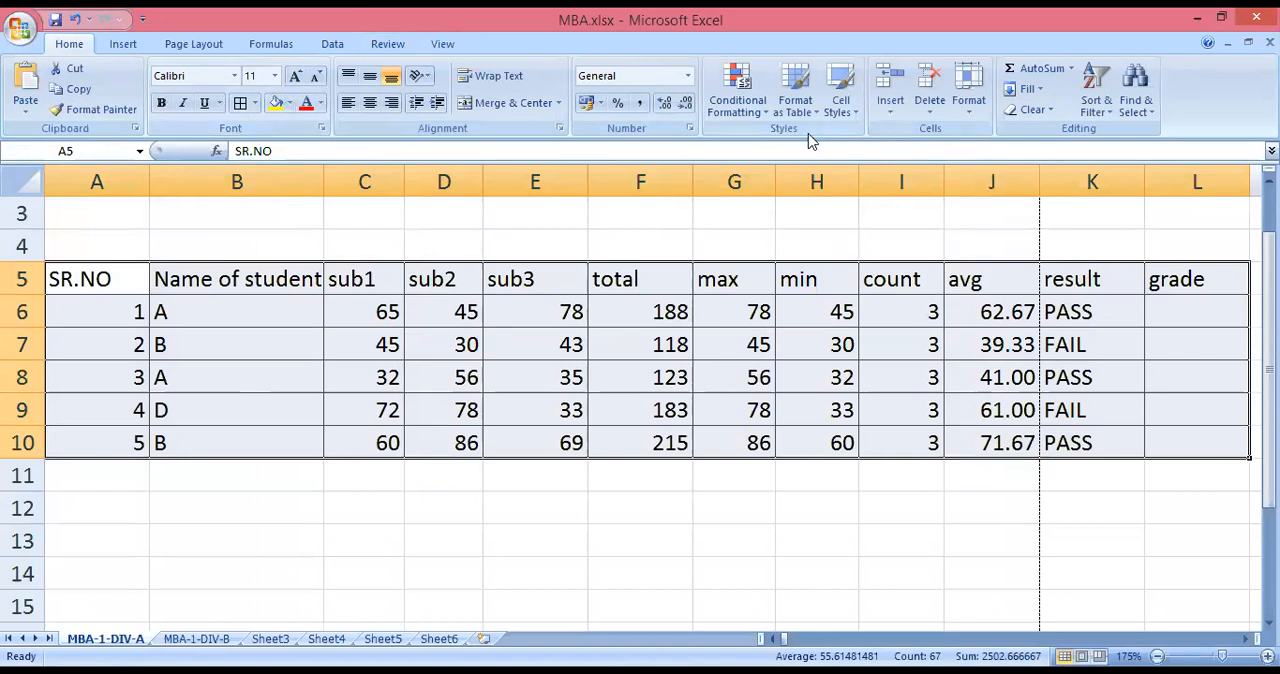
Look through the built-in cell styles and the table insertion commands available for the marks range.
{"action": "left_click", "coordinate": [850, 110]}
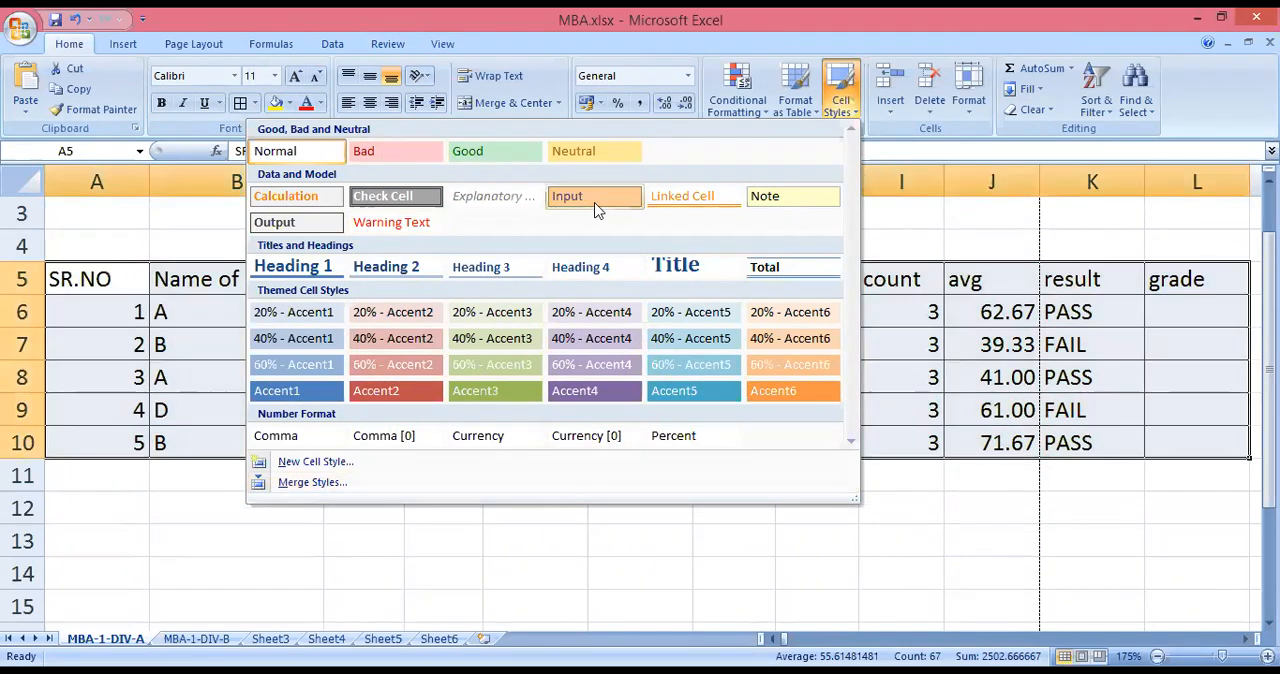
{"action": "left_click", "coordinate": [632, 530]}
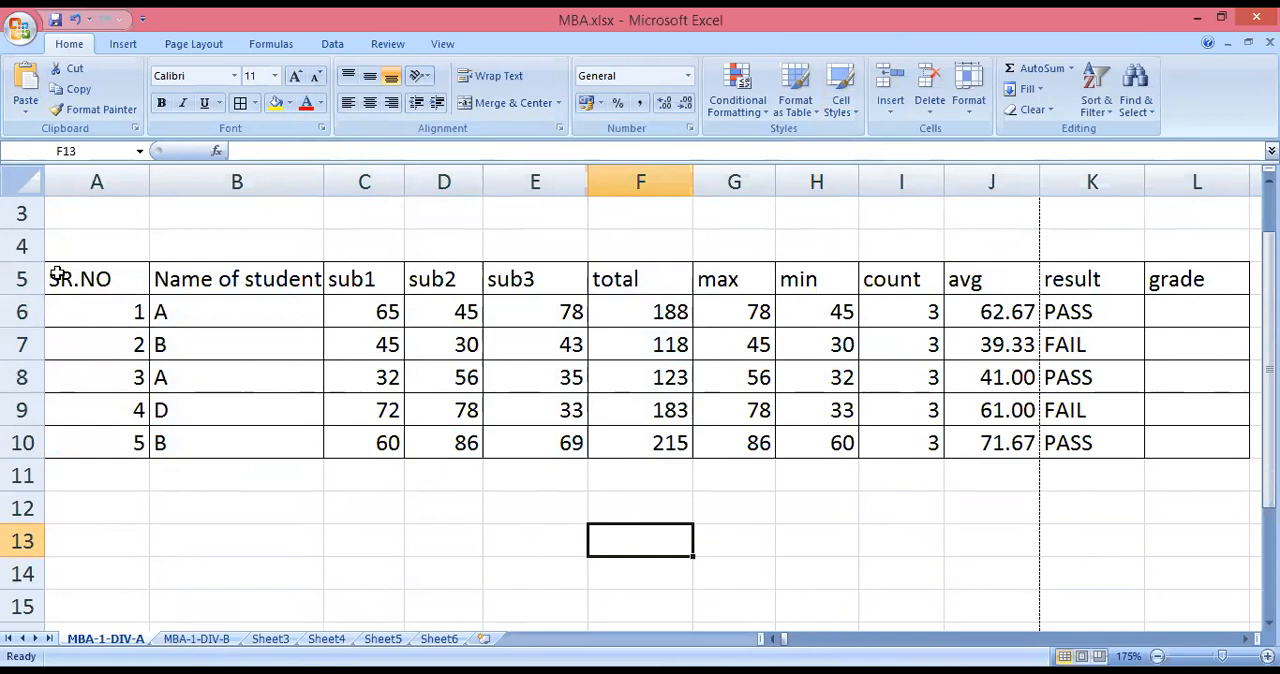
{"action": "left_click", "coordinate": [146, 289]}
{"action": "left_click_drag", "start_coordinate": [146, 289], "coordinate": [1174, 451]}
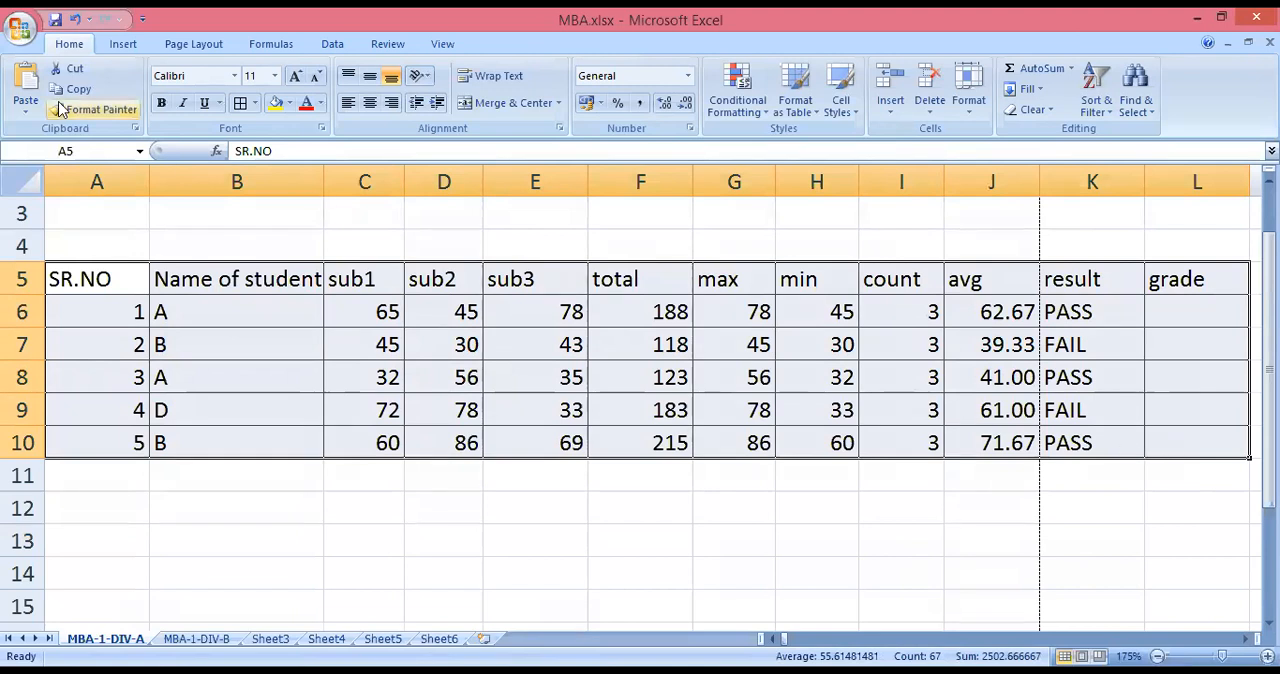
{"action": "left_click", "coordinate": [120, 45]}
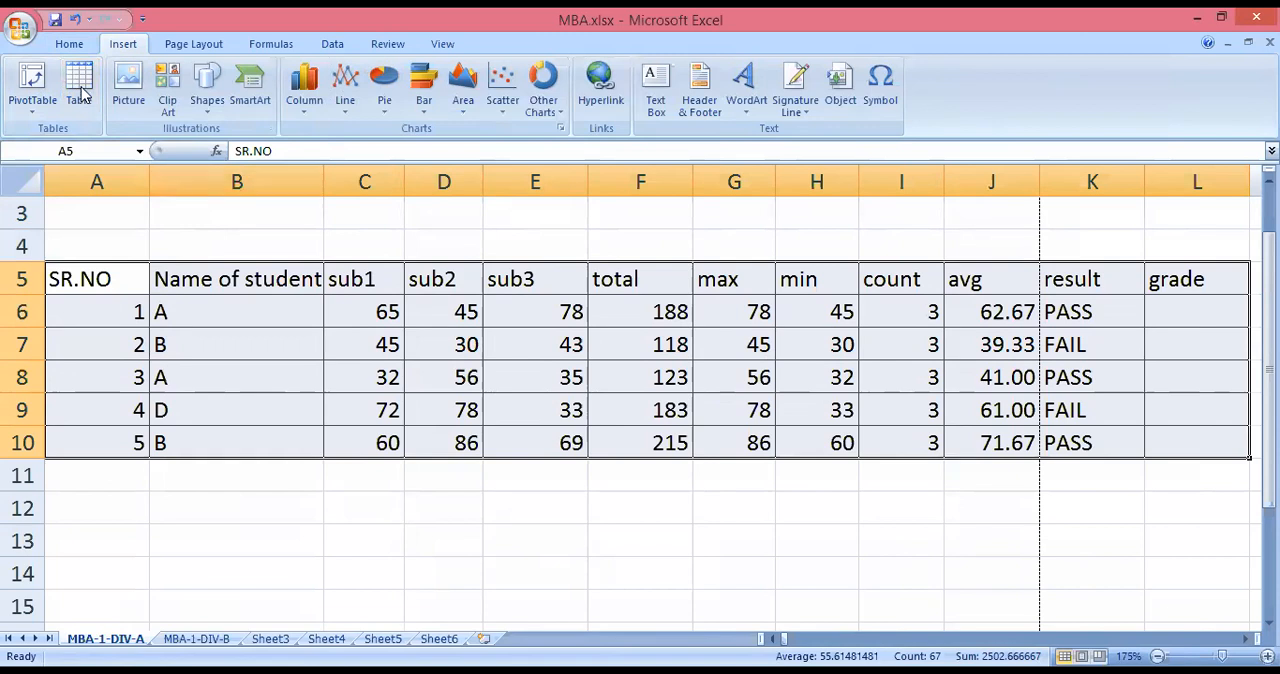
{"action": "left_click", "coordinate": [68, 45]}
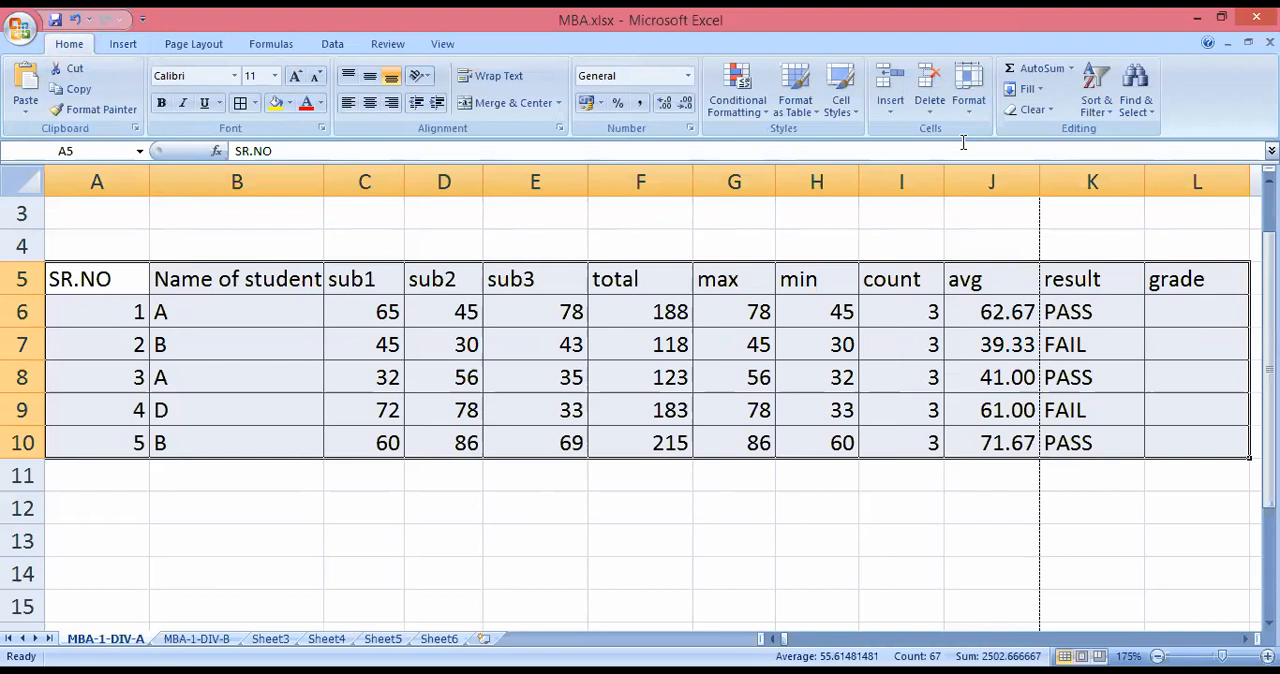
{"action": "left_click", "coordinate": [973, 109]}
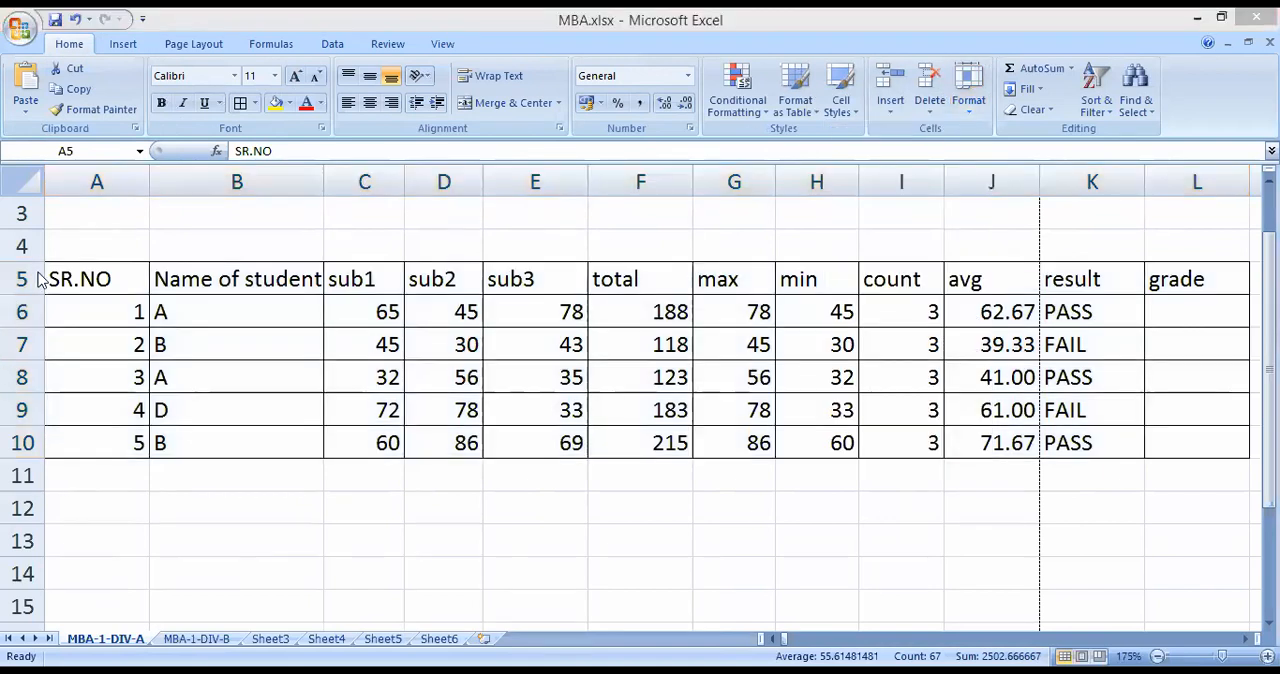
{"action": "double_click", "coordinate": [93, 281]}
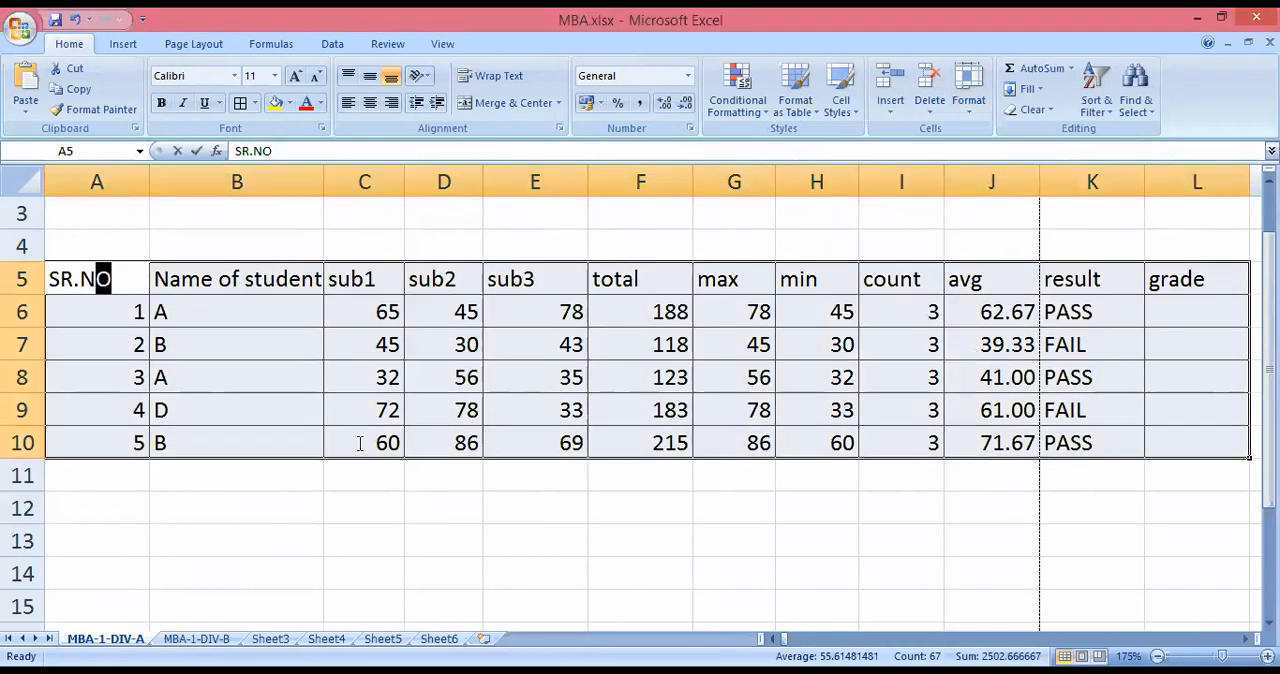
{"action": "left_click", "coordinate": [560, 535]}
Format the range A5:L10 as a table with headers, using Table Style Light 12.
{"action": "left_click_drag", "start_coordinate": [132, 279], "coordinate": [1191, 431]}
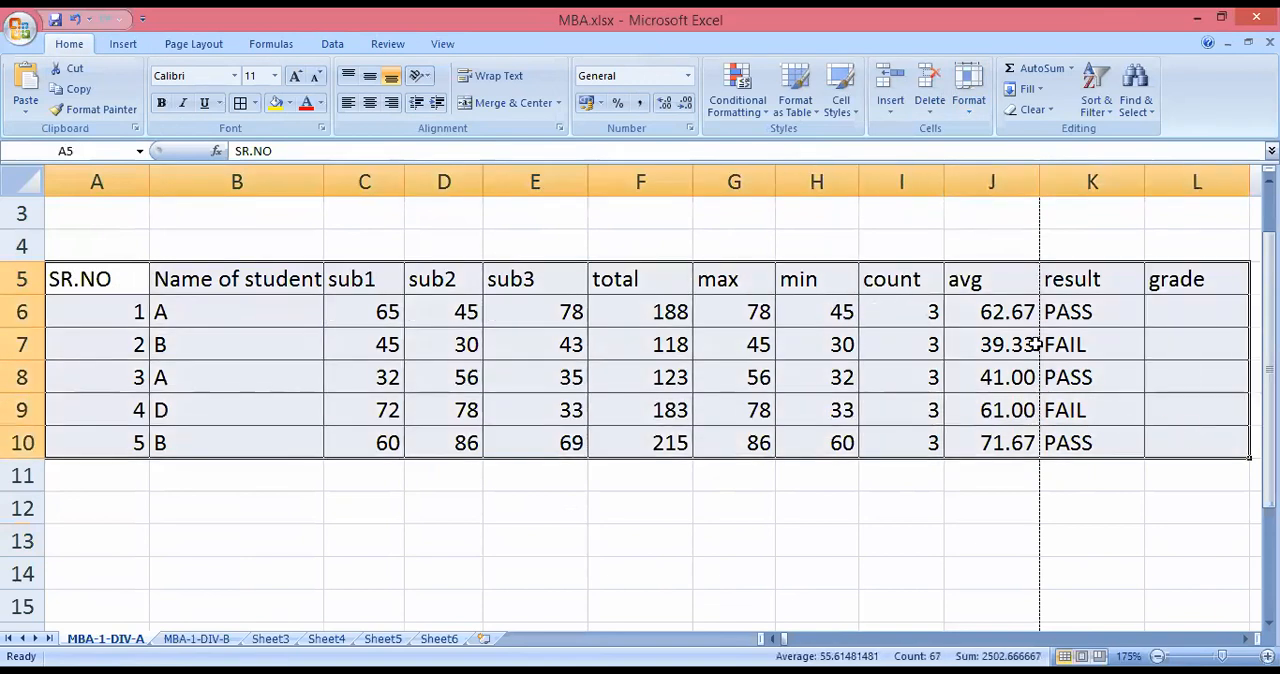
{"action": "left_click", "coordinate": [808, 117]}
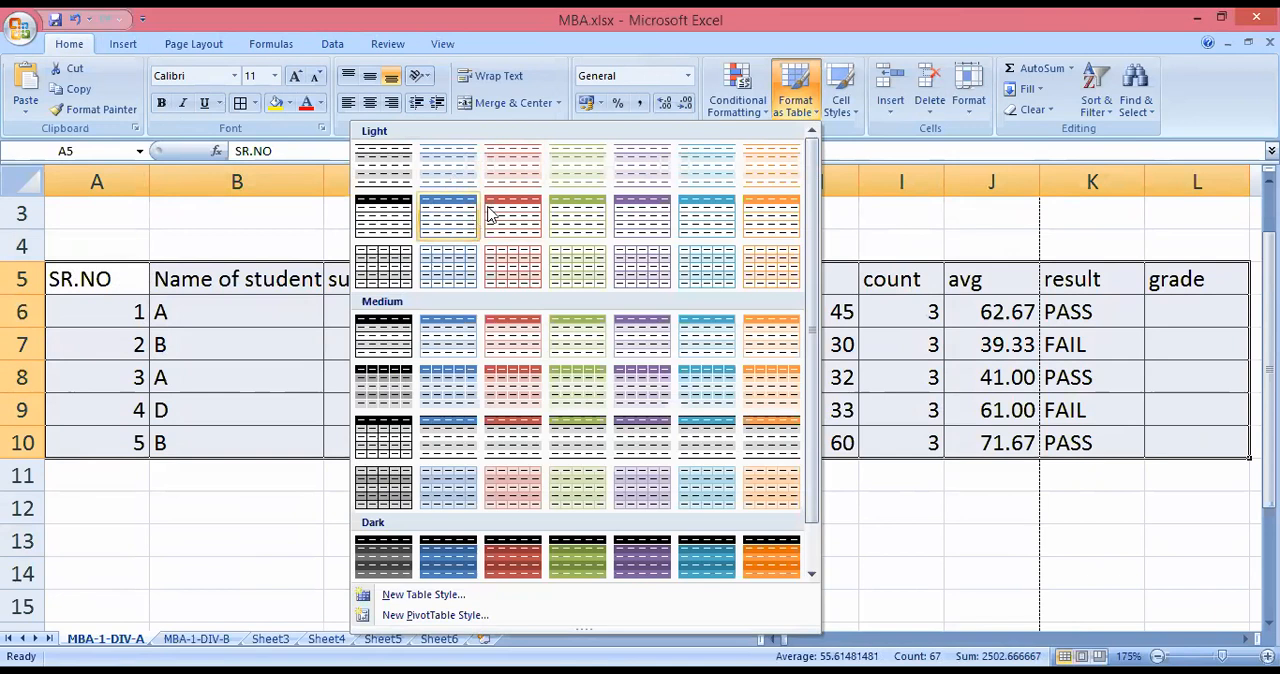
{"action": "left_click", "coordinate": [621, 234]}
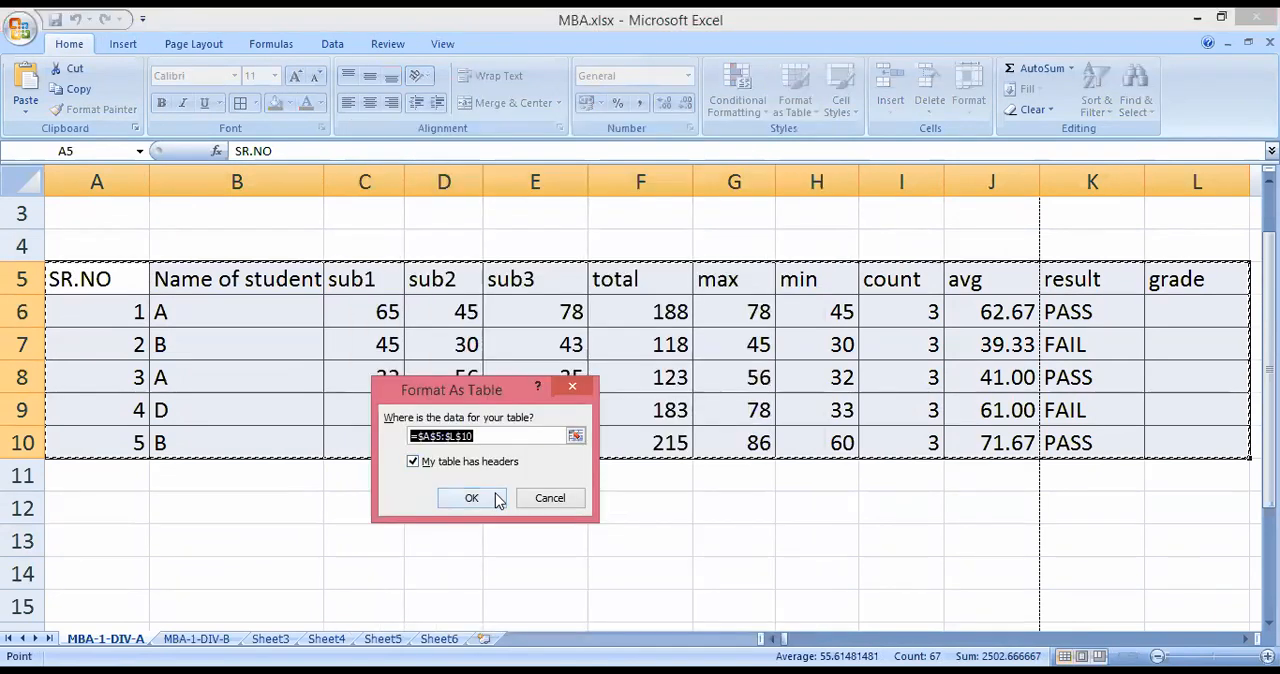
{"action": "key", "text": "Return"}
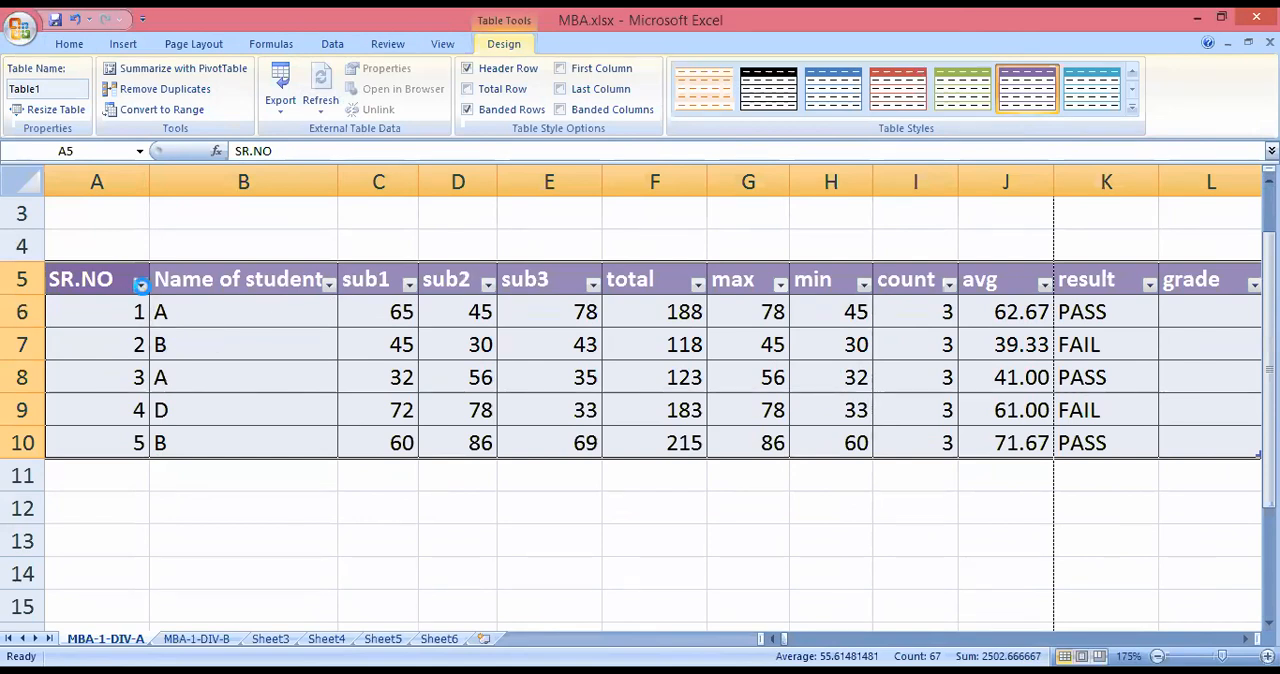
Examine the sort and filter options of the Name of student and subject columns, along with the Insert Table command.
{"action": "left_click", "coordinate": [141, 285]}
{"action": "left_click", "coordinate": [335, 293]}
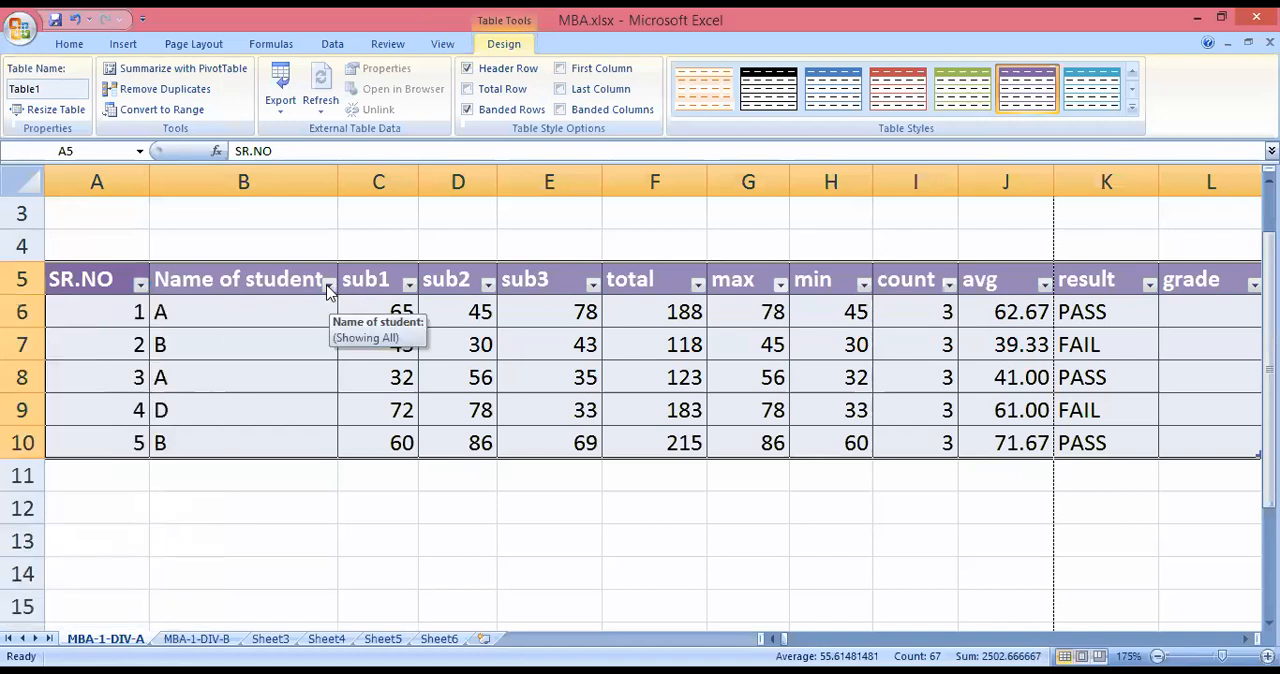
{"action": "left_click", "coordinate": [329, 286]}
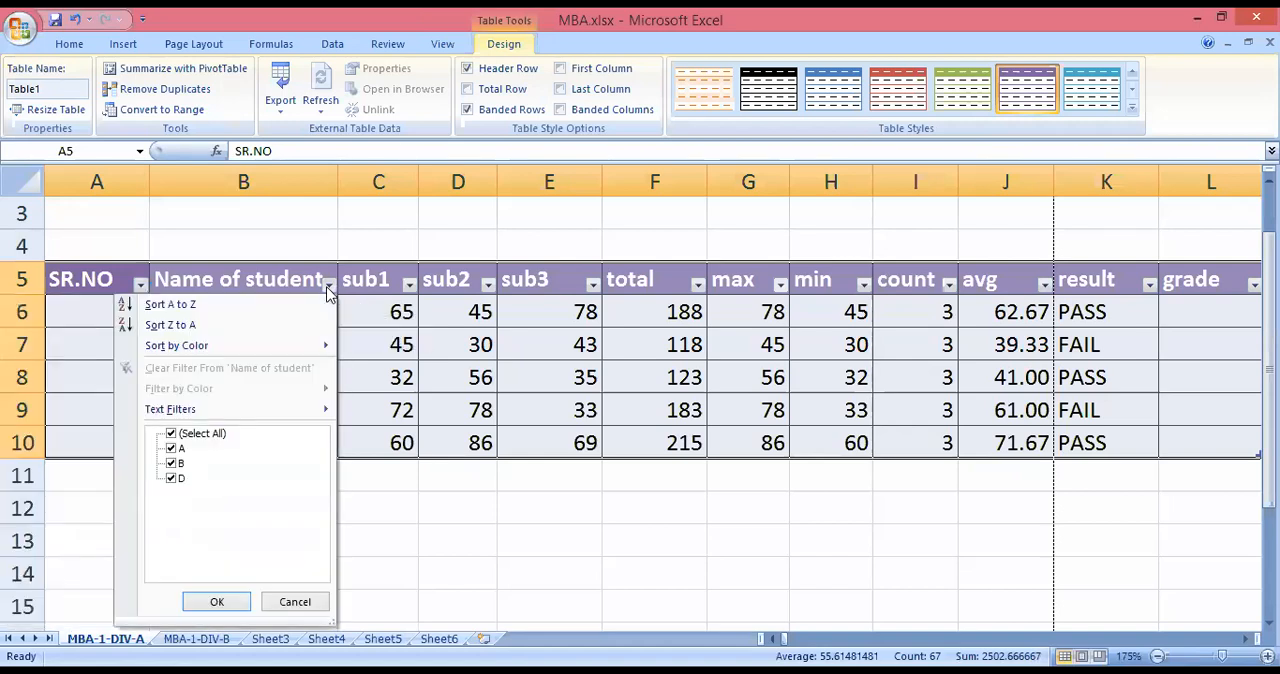
{"action": "left_click", "coordinate": [408, 286]}
{"action": "left_click", "coordinate": [488, 285]}
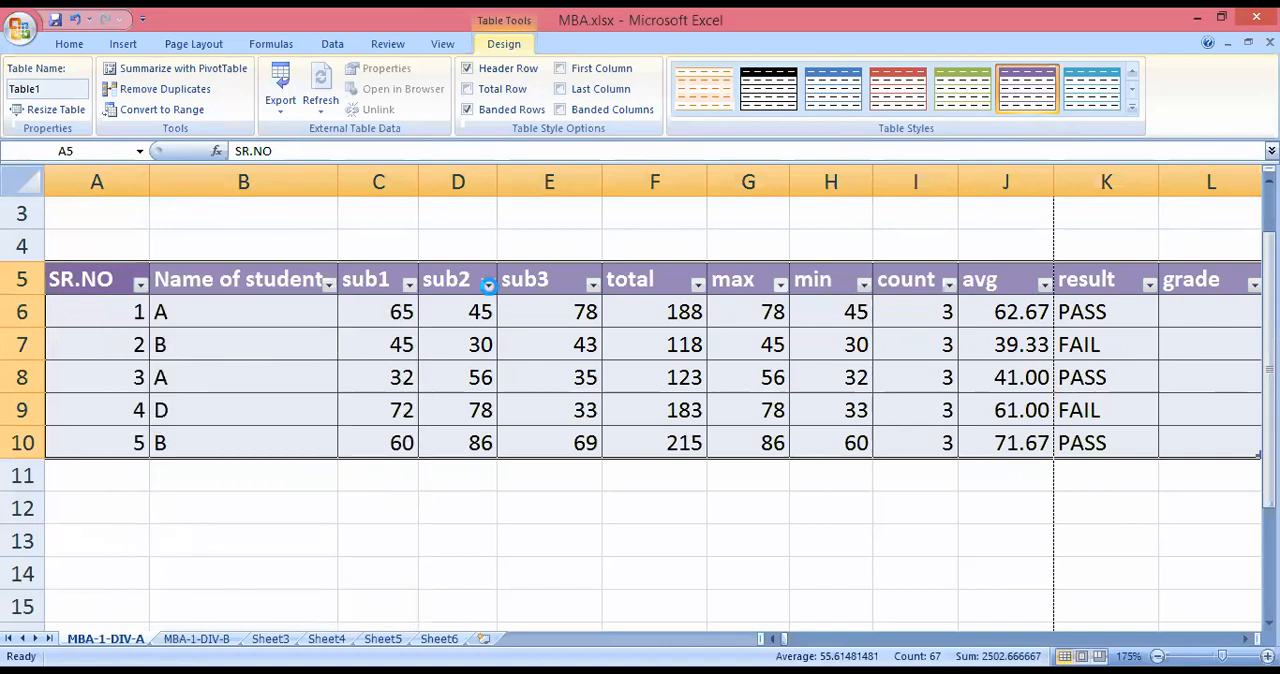
{"action": "left_click", "coordinate": [593, 287]}
{"action": "left_click", "coordinate": [550, 510]}
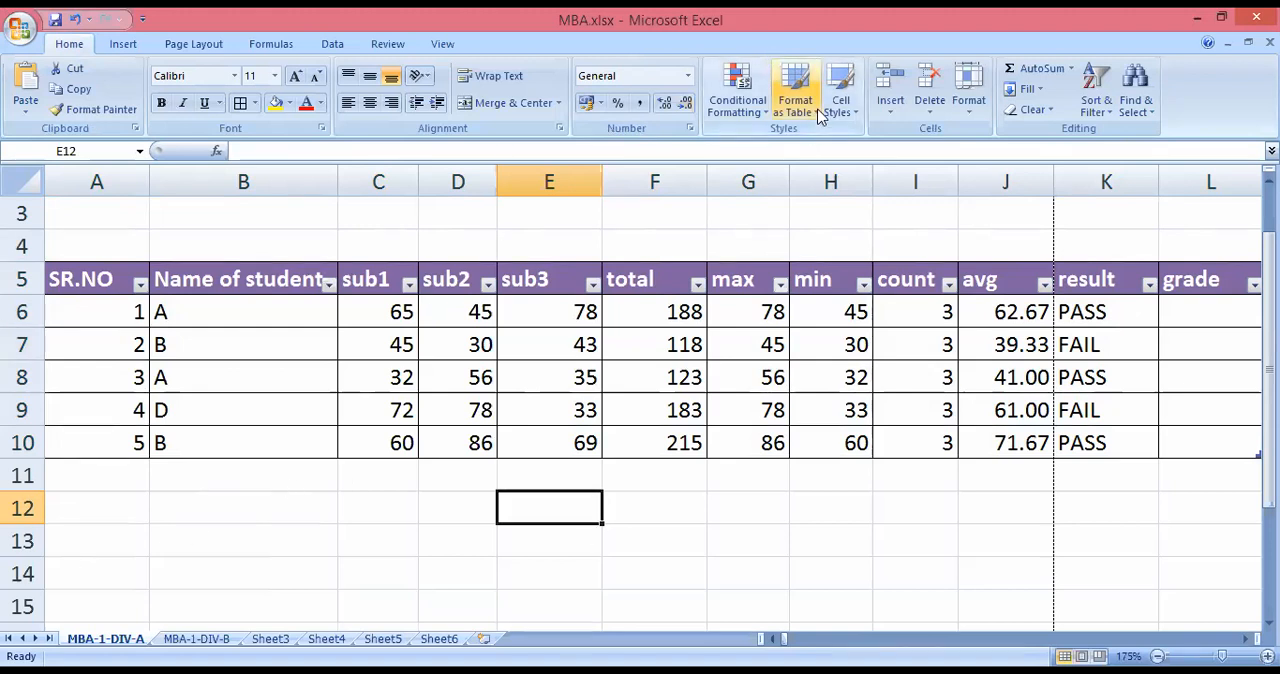
{"action": "left_click", "coordinate": [123, 44]}
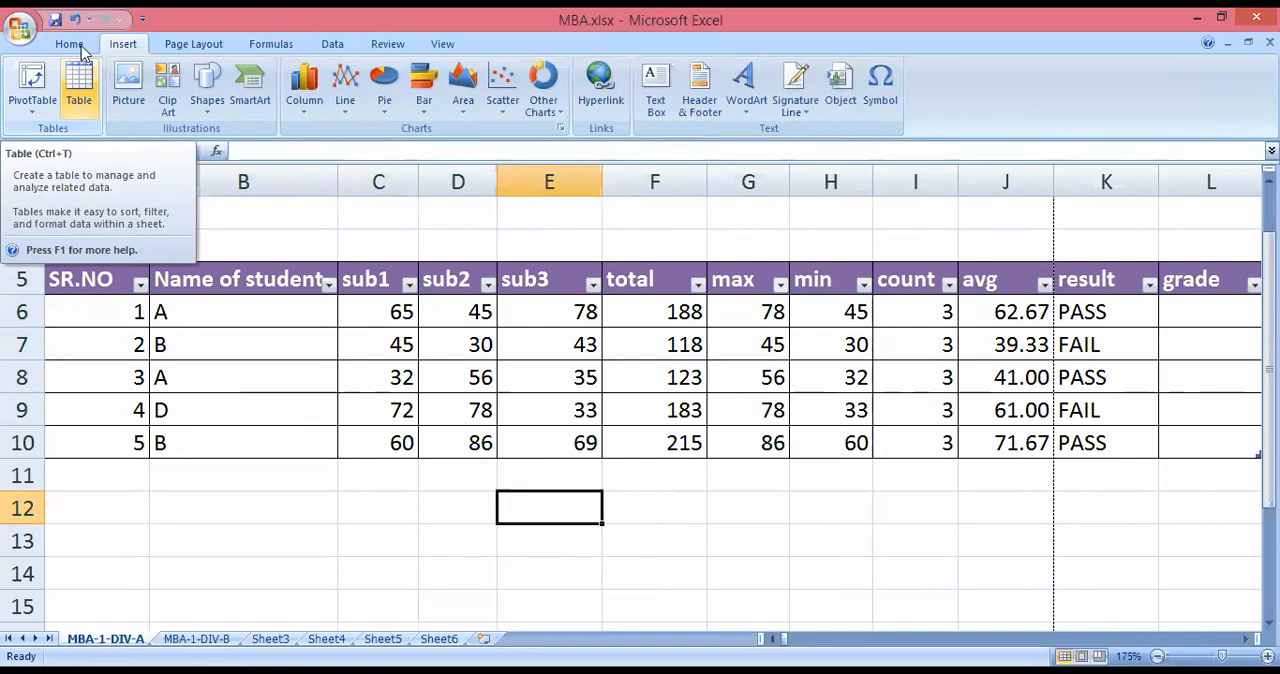
{"action": "left_click", "coordinate": [70, 44]}
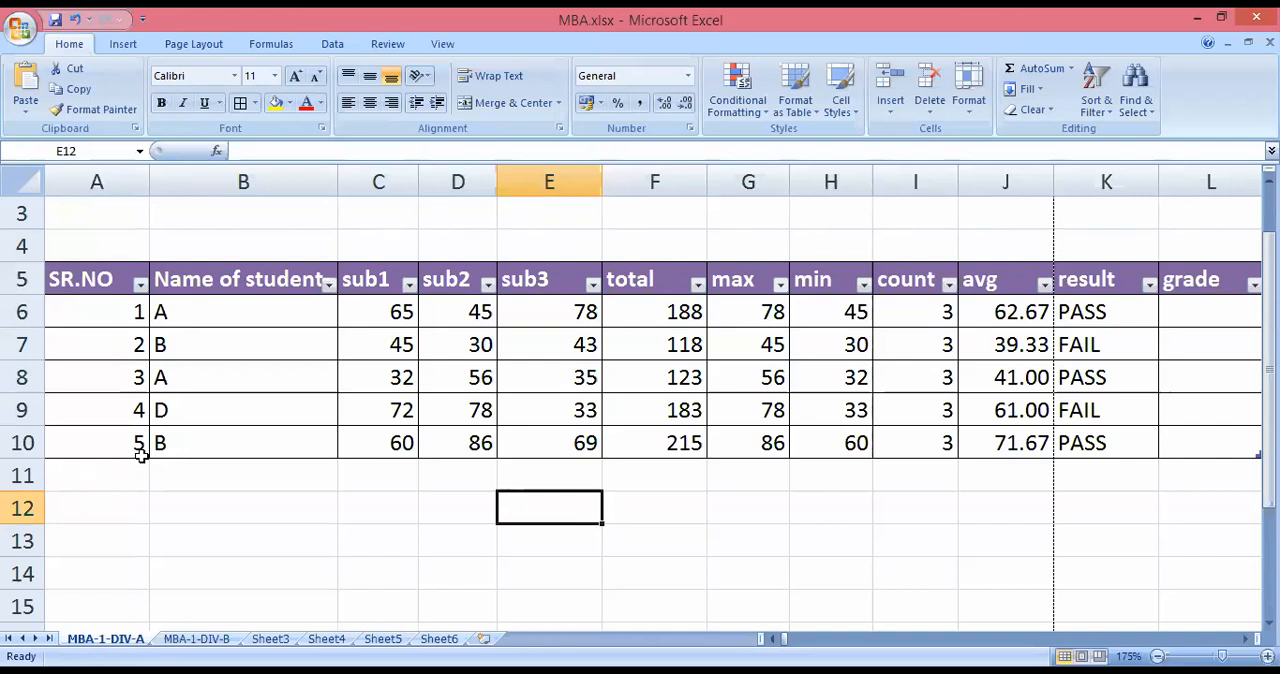
Clear the first student's total in F6 and recalculate it with AutoSum's Sum function over sub1 to sub3.
{"action": "left_click", "coordinate": [694, 316]}
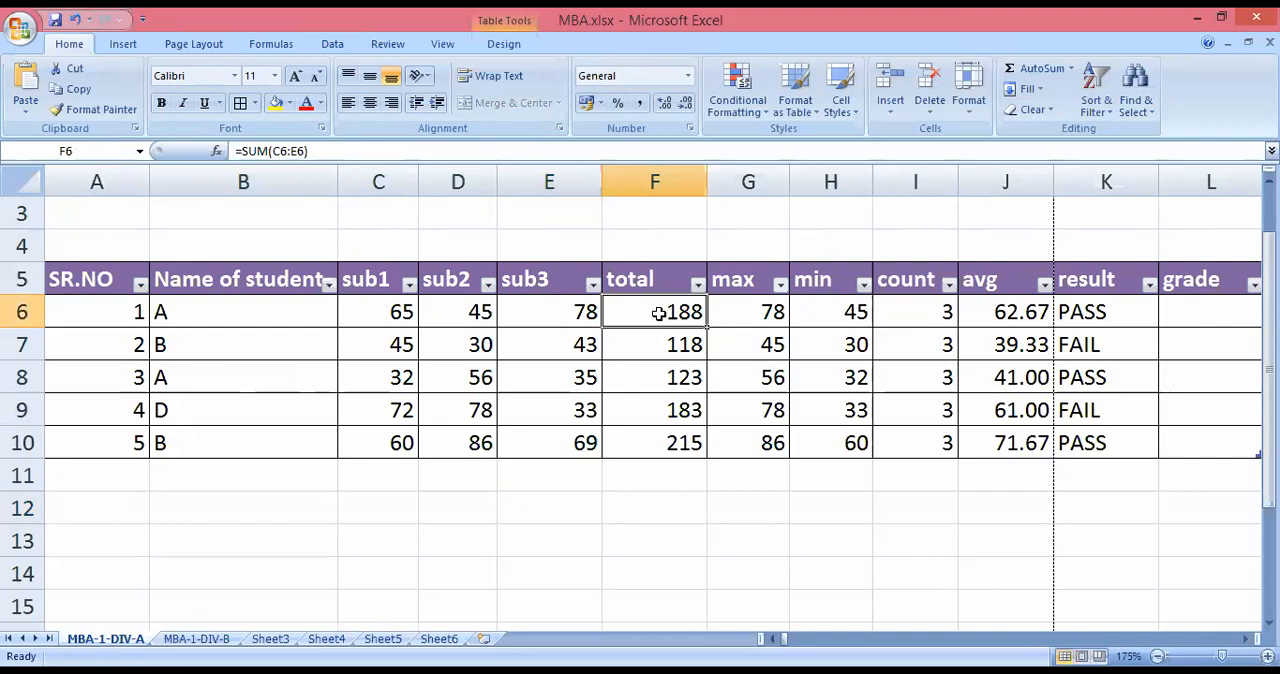
{"action": "key", "text": "Delete"}
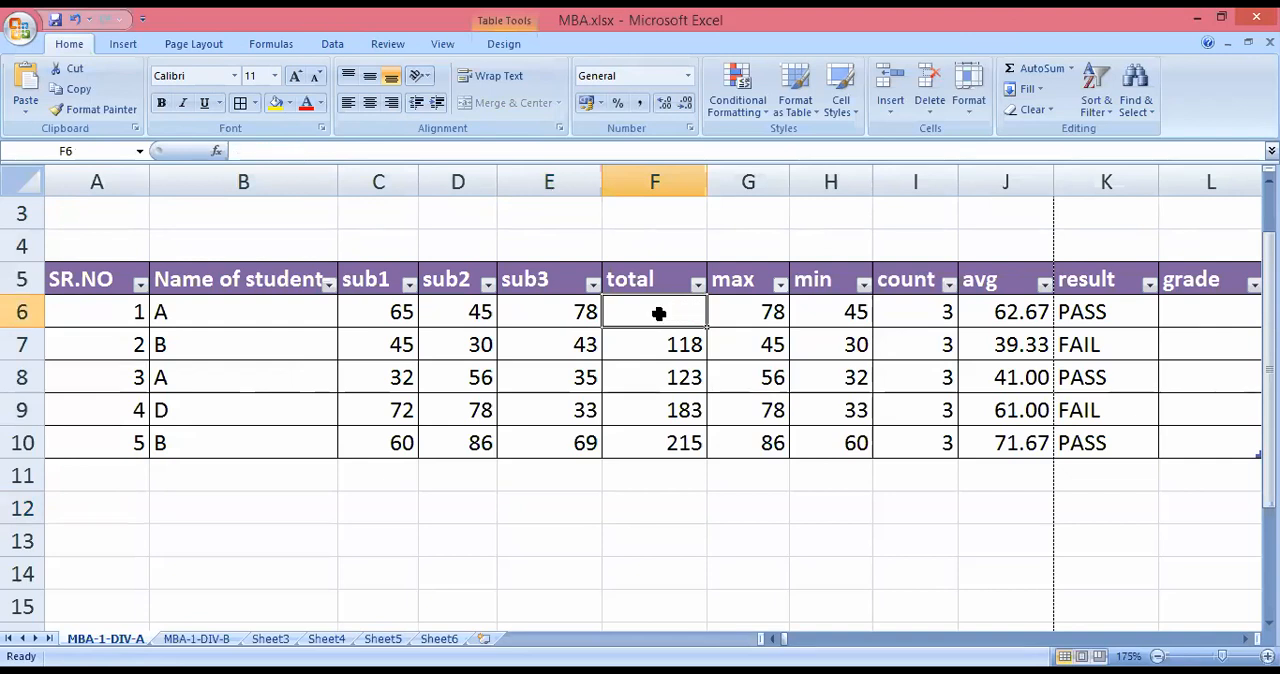
{"action": "left_click", "coordinate": [1071, 70]}
{"action": "left_click", "coordinate": [983, 91]}
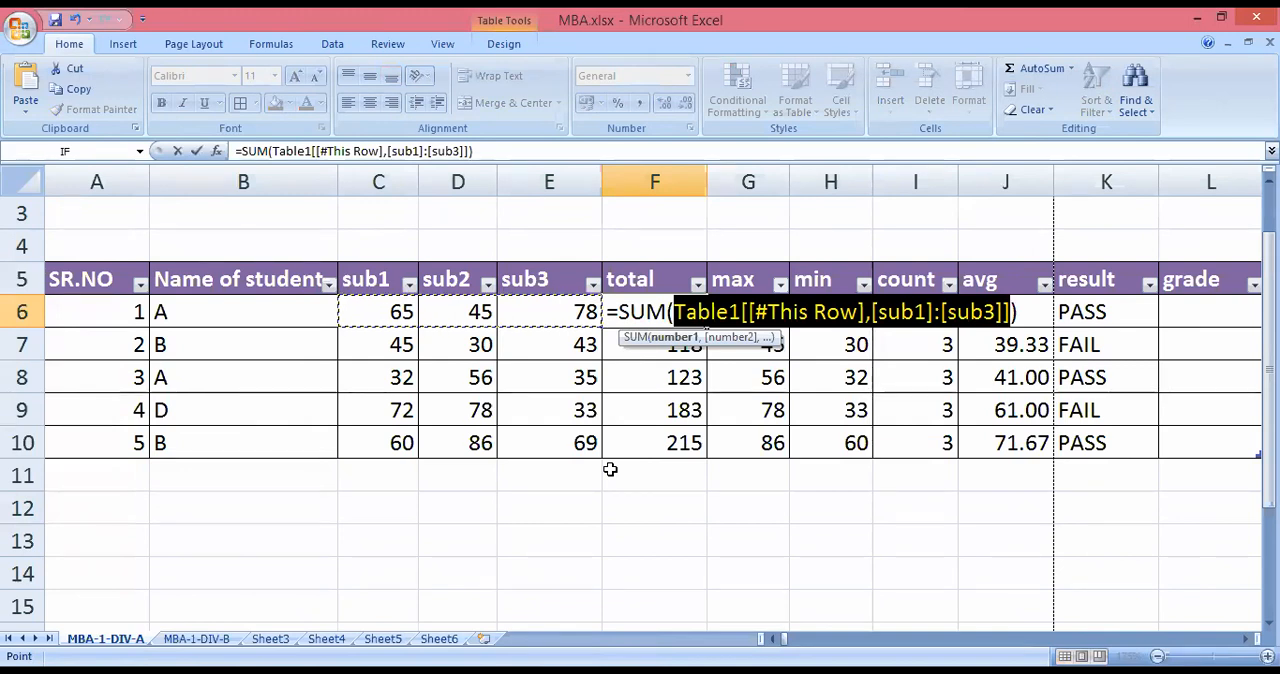
{"action": "key", "text": "Return"}
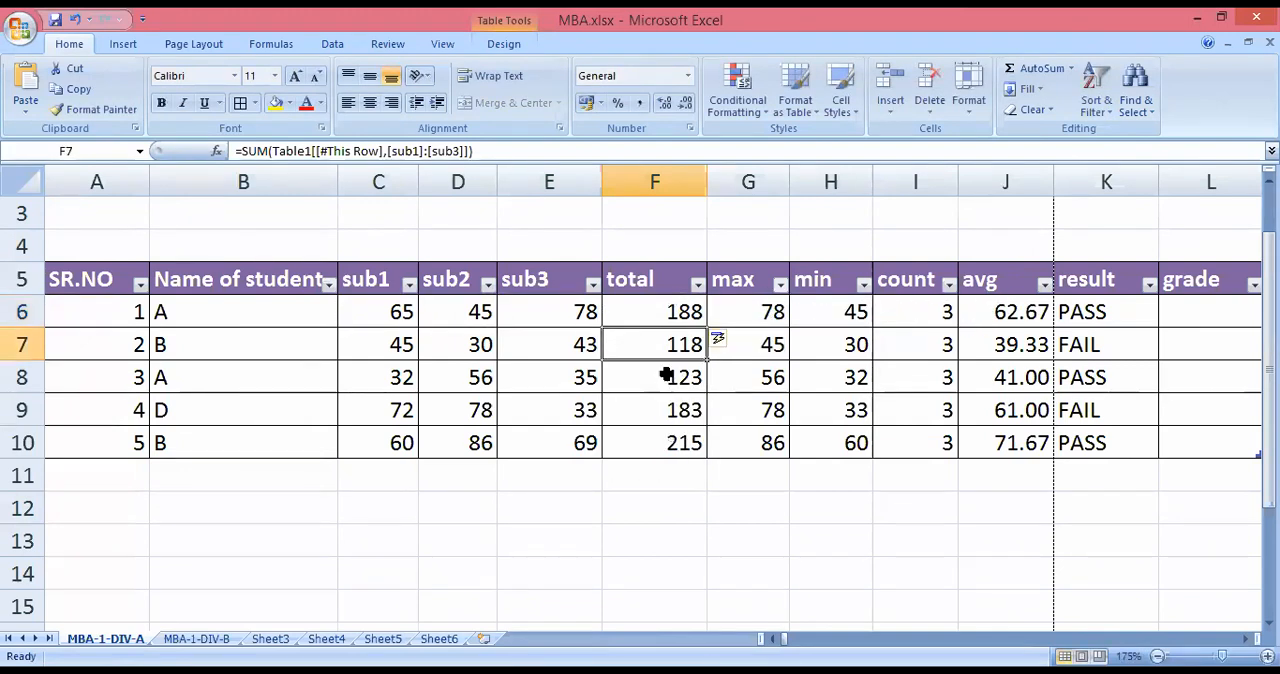
Delete the total in F6 again and re-enter it with the default AutoSum over sub1 to sub3.
{"action": "left_click", "coordinate": [678, 311]}
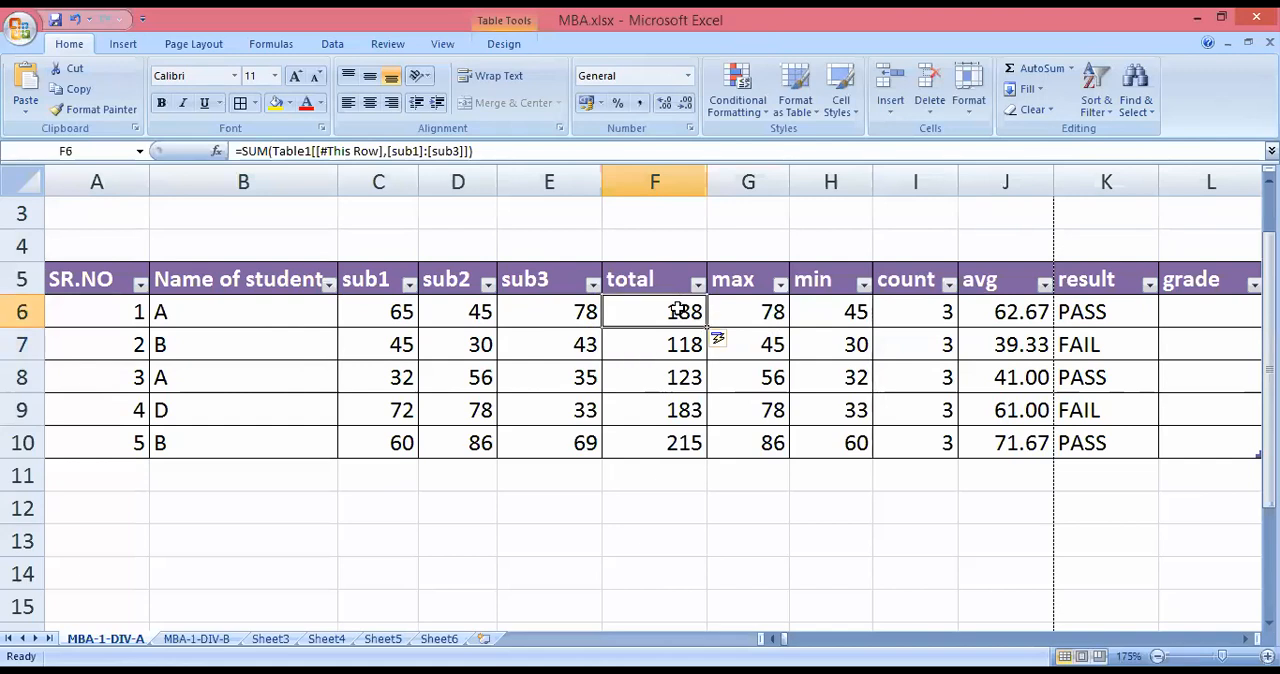
{"action": "key", "text": "Delete"}
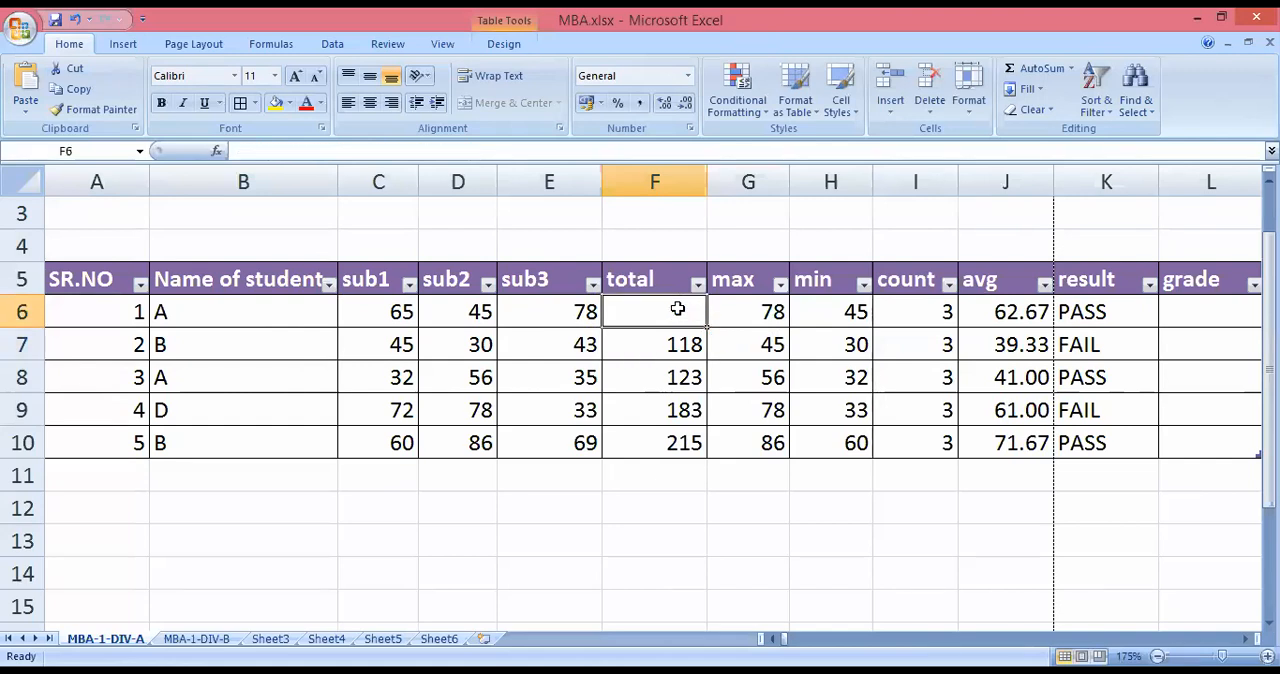
{"action": "left_click", "coordinate": [1048, 66]}
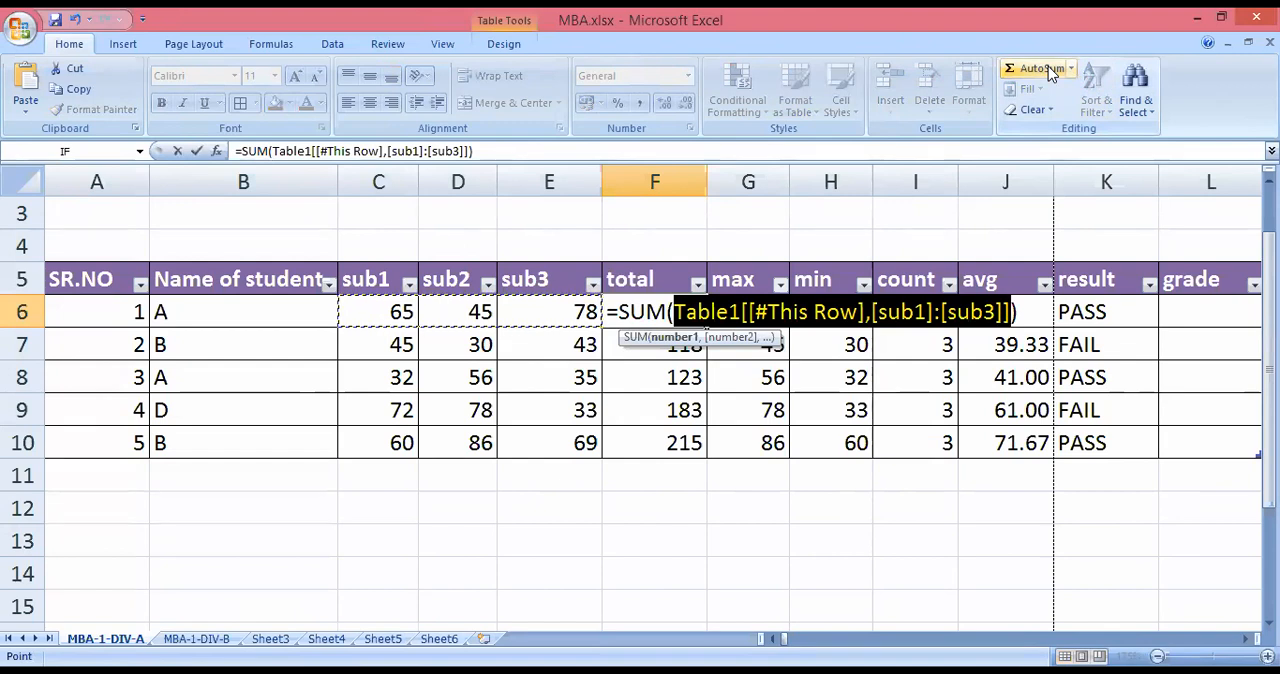
{"action": "key", "text": "Return"}
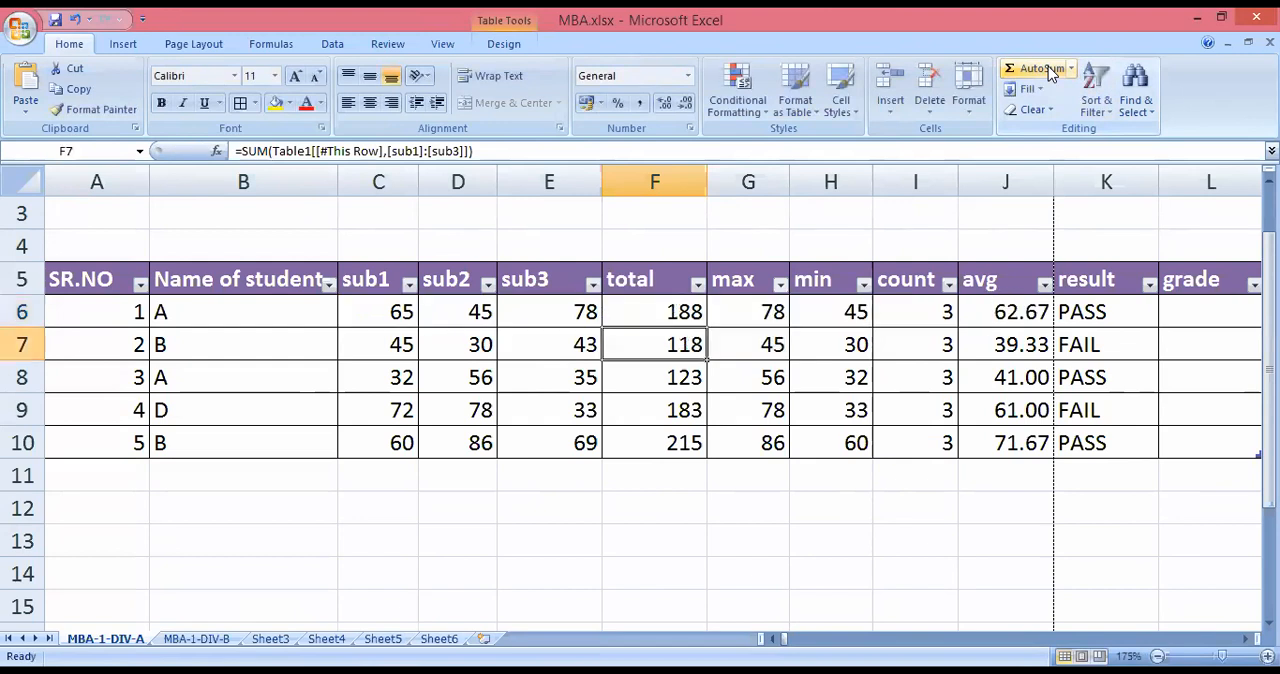
{"action": "left_click", "coordinate": [638, 315]}
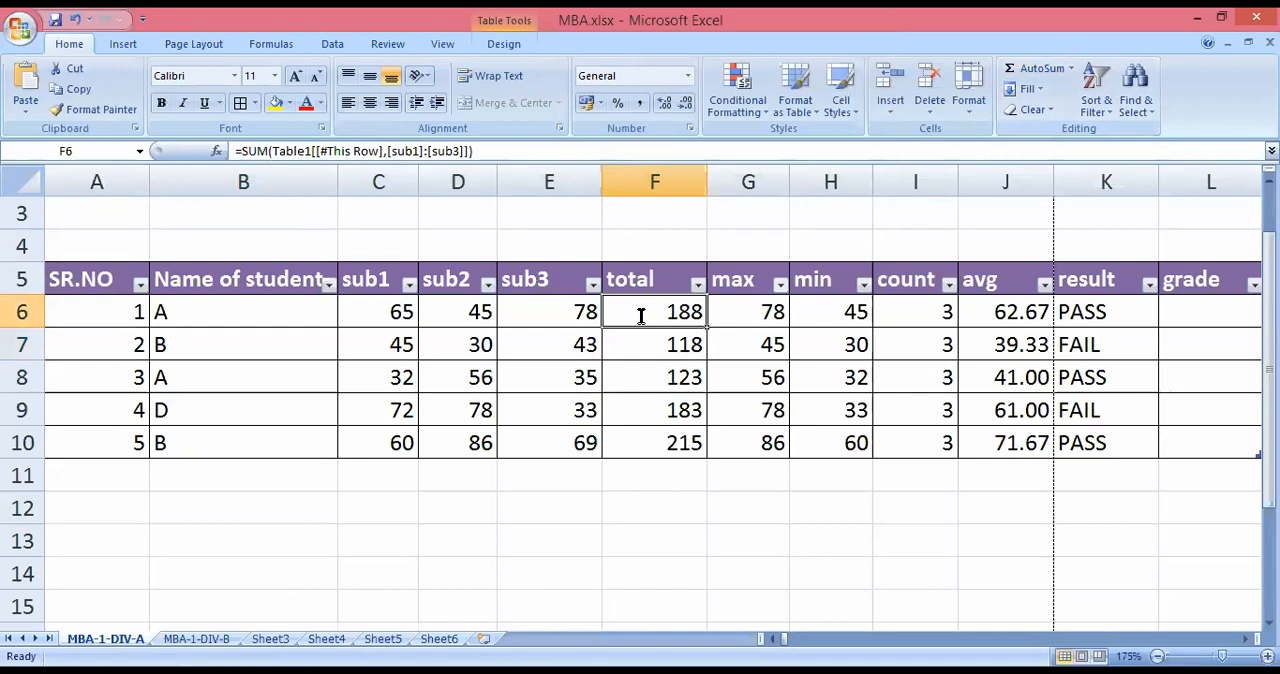
{"action": "double_click", "coordinate": [645, 314]}
Clear all students' values in the total, max, min, count and avg columns, F6 to J10.
{"action": "left_click_drag", "start_coordinate": [648, 348], "coordinate": [650, 443]}
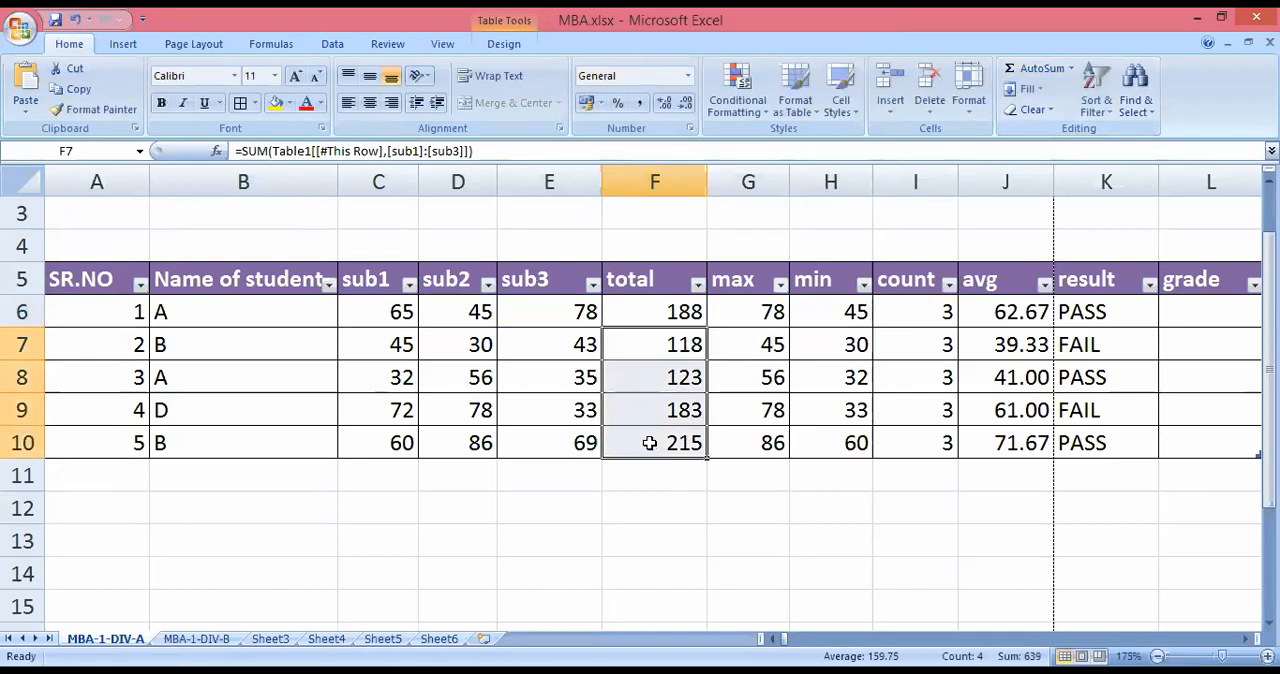
{"action": "key", "text": "Delete"}
{"action": "left_click", "coordinate": [666, 516]}
{"action": "left_click", "coordinate": [692, 318]}
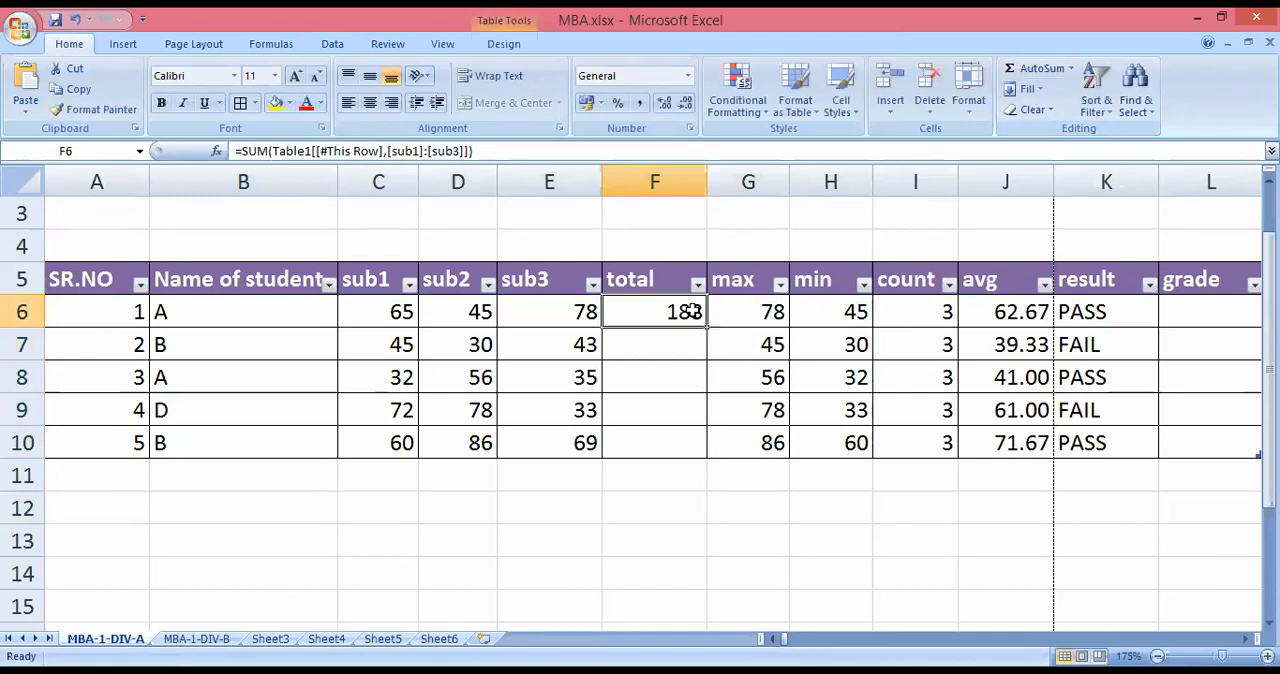
{"action": "key", "text": "Delete"}
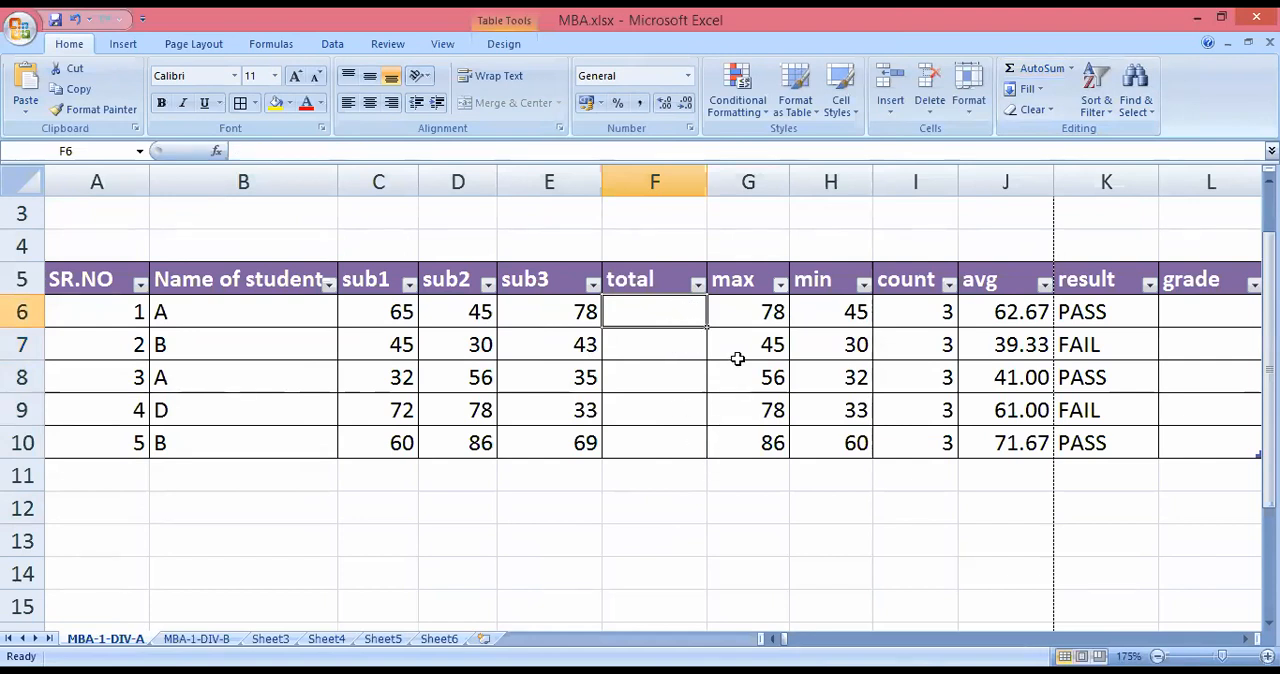
{"action": "left_click_drag", "start_coordinate": [757, 309], "coordinate": [975, 453]}
{"action": "key", "text": "Delete"}
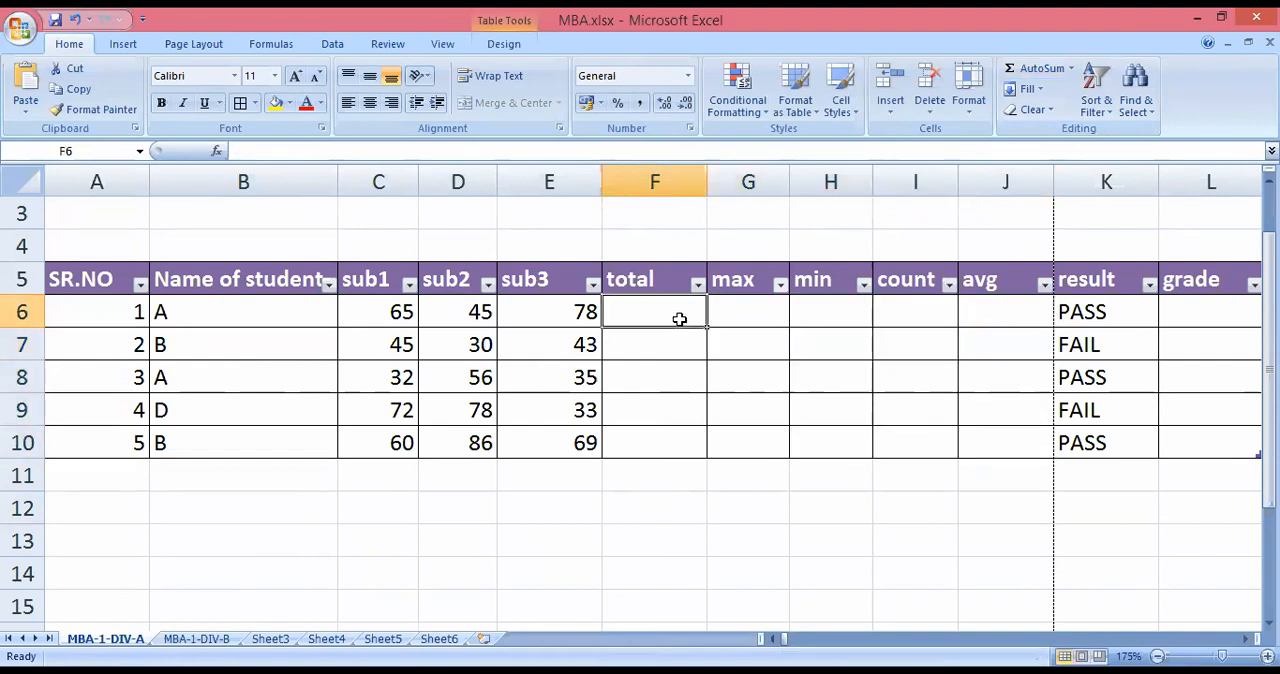
Fill the total column from F6 with an AutoSum of sub1 to sub3.
{"action": "left_click", "coordinate": [1035, 68]}
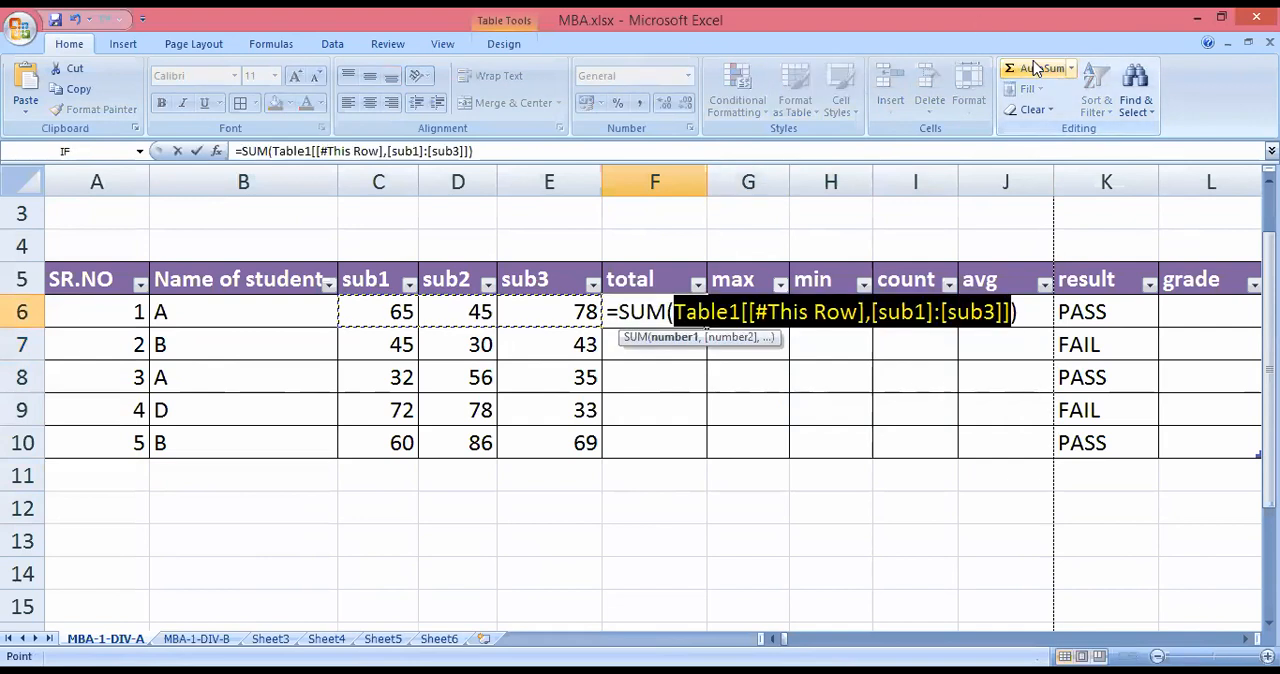
{"action": "key", "text": "Return"}
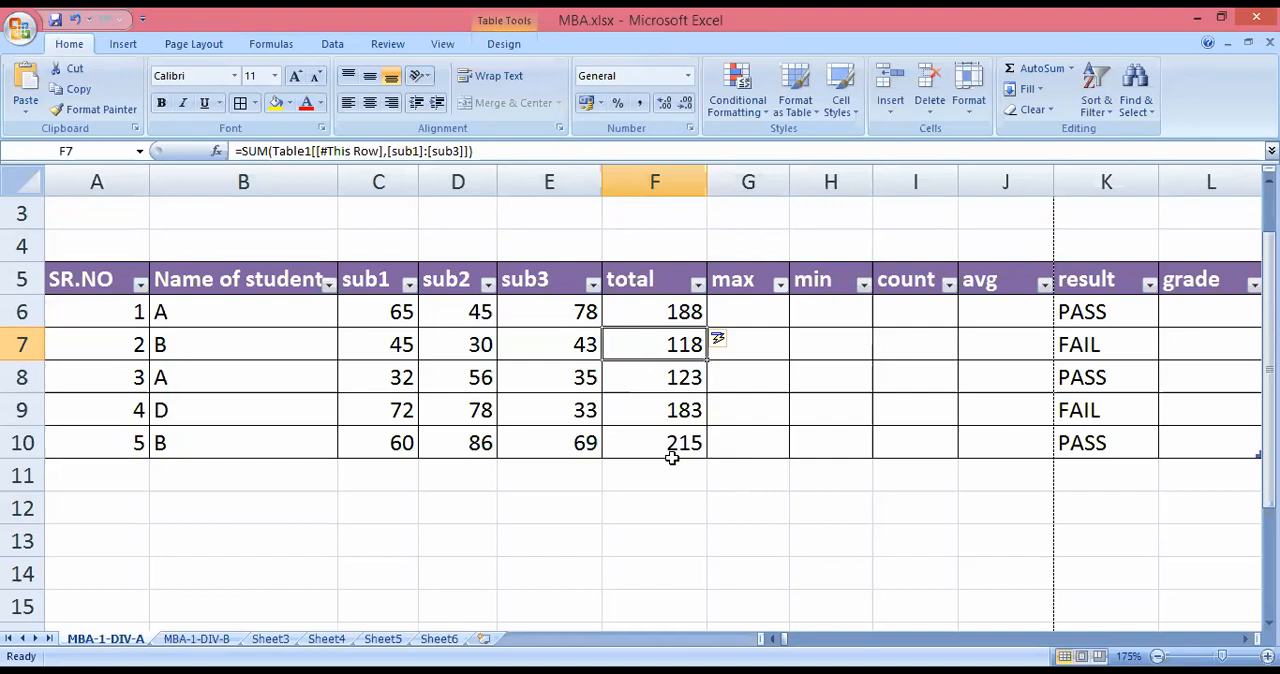
Fill the max column from G6 with the AutoSum Max function, limiting its range to sub1 through sub3.
{"action": "left_click", "coordinate": [747, 307]}
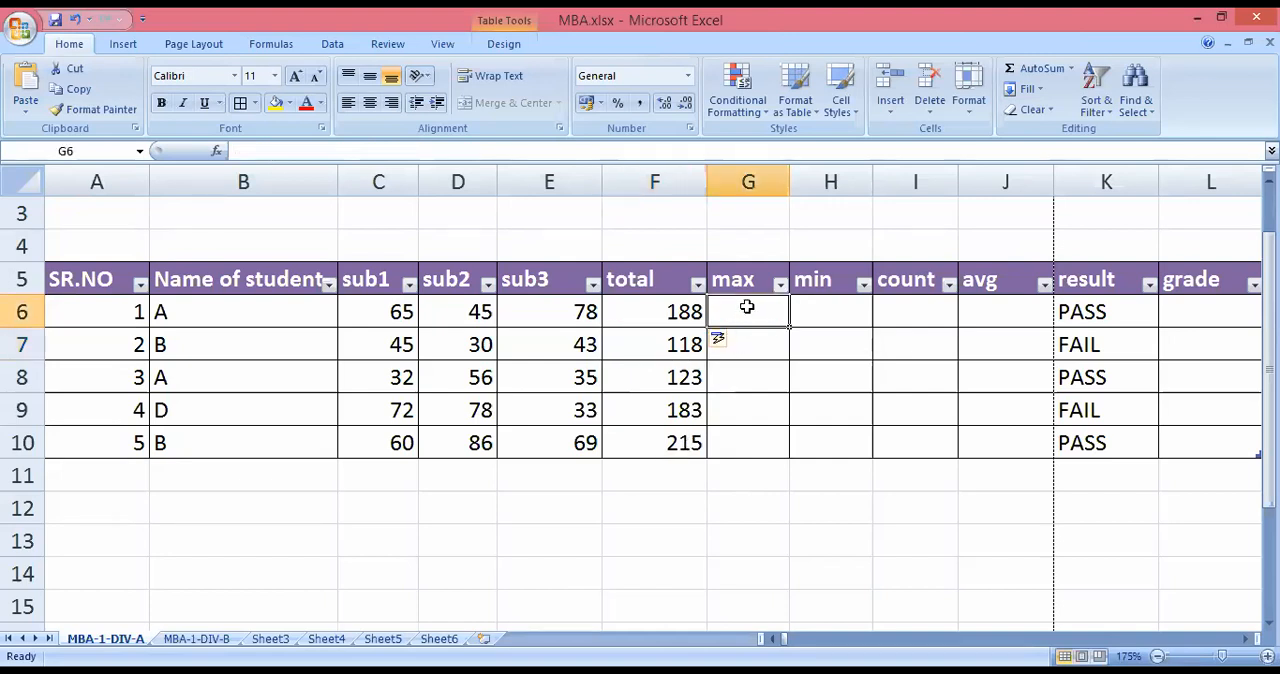
{"action": "left_click", "coordinate": [1071, 69]}
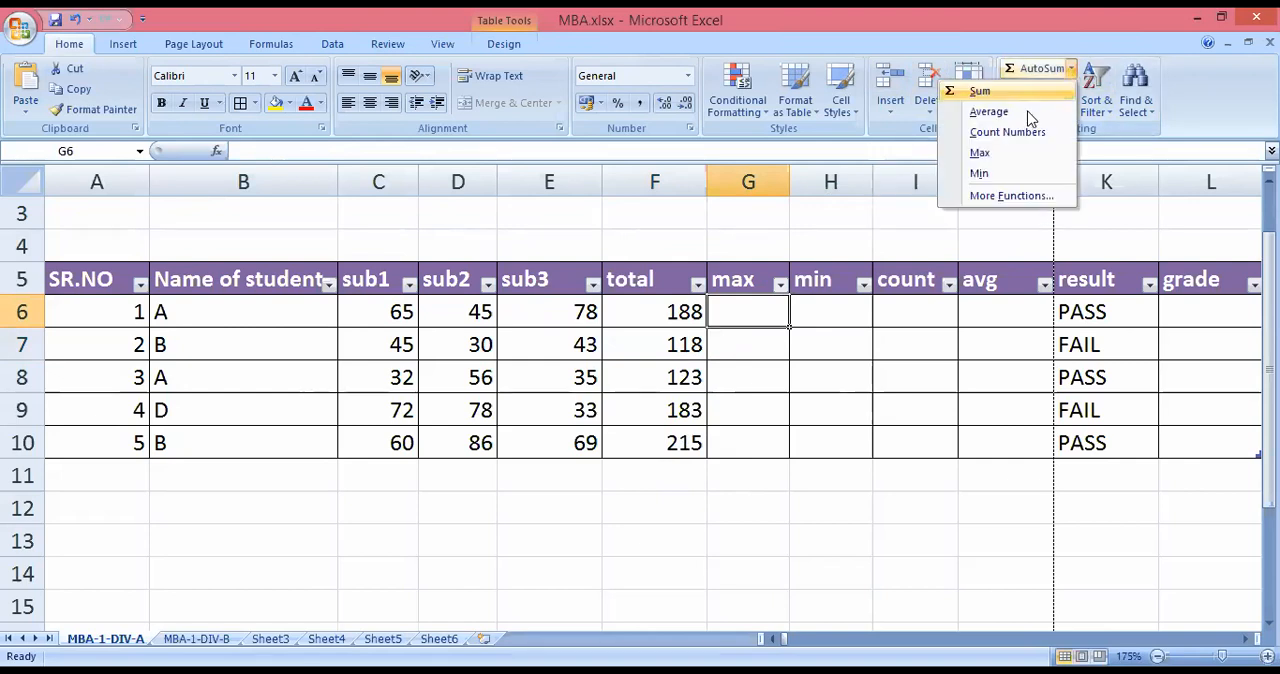
{"action": "left_click", "coordinate": [980, 153]}
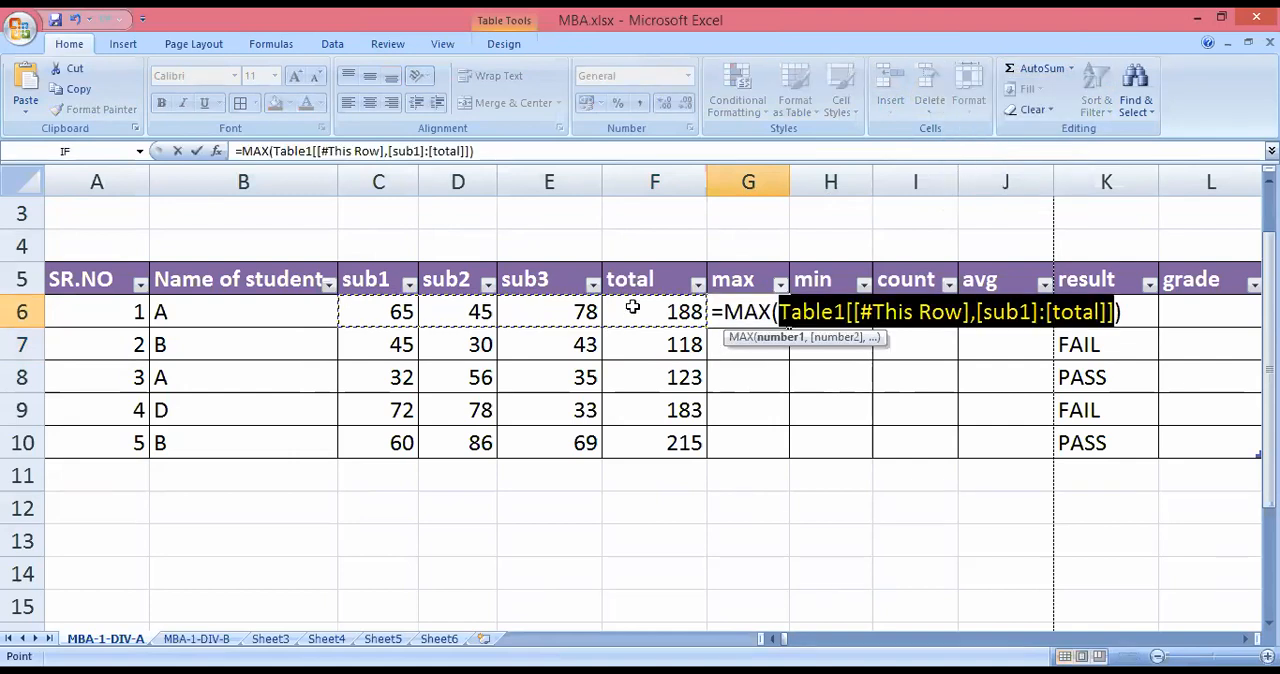
{"action": "left_click", "coordinate": [386, 316]}
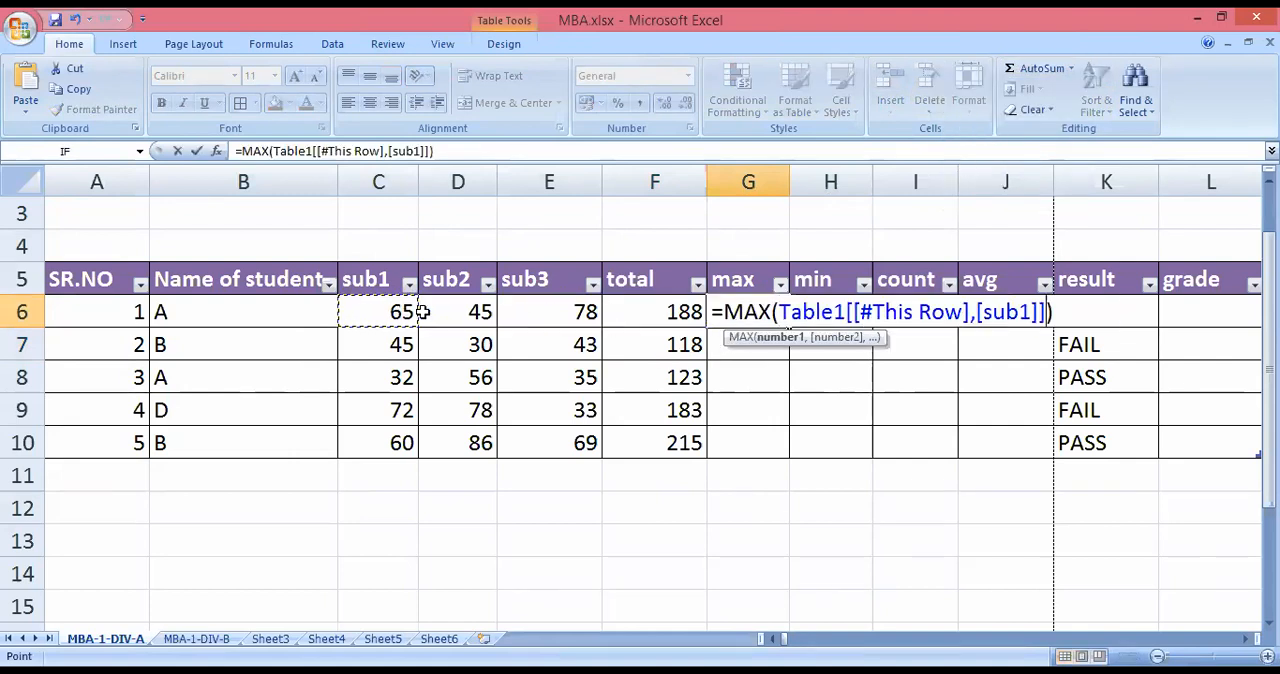
{"action": "left_click_drag", "start_coordinate": [503, 311], "coordinate": [551, 317]}
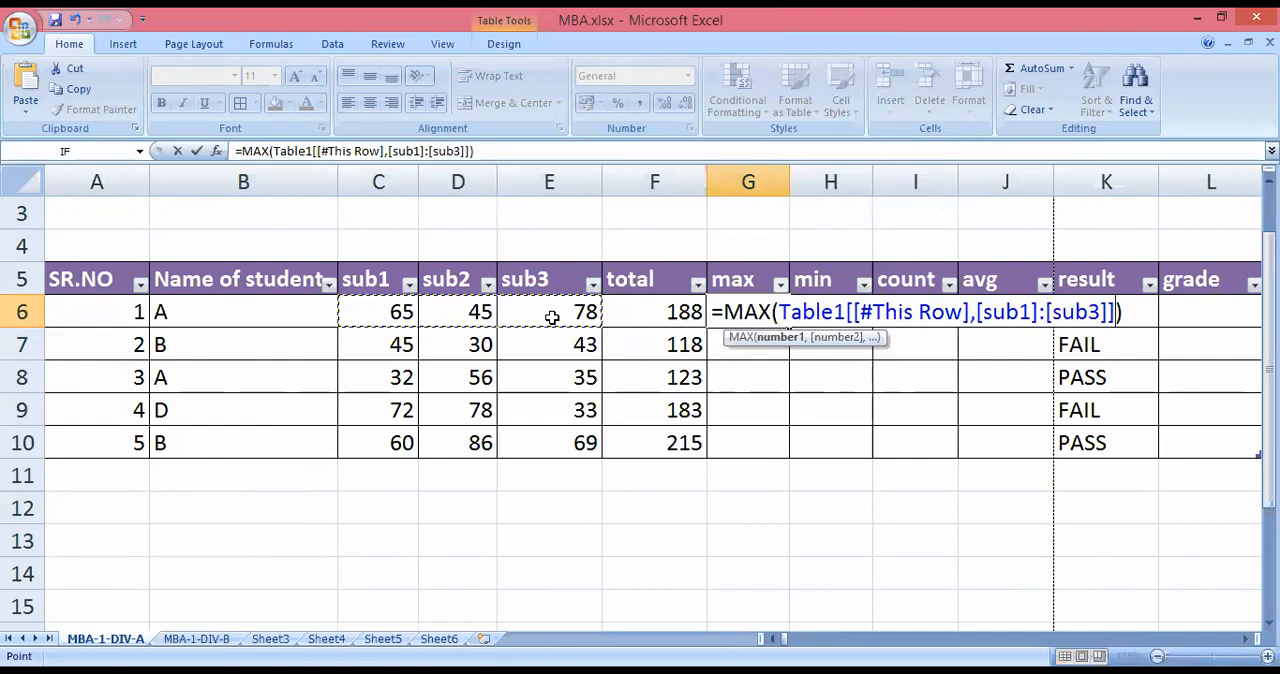
{"action": "key", "text": "Return"}
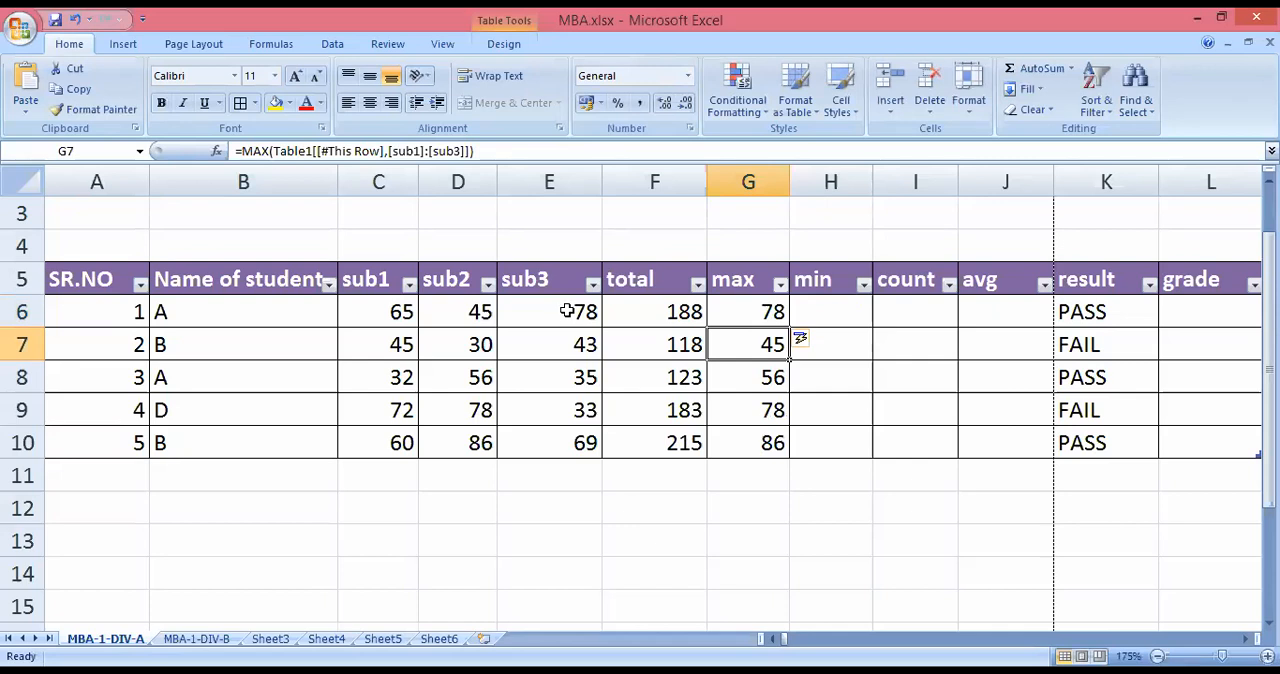
Fill the min column from H6 with the AutoSum Min function, limiting its range to sub1 through sub3.
{"action": "left_click", "coordinate": [842, 317]}
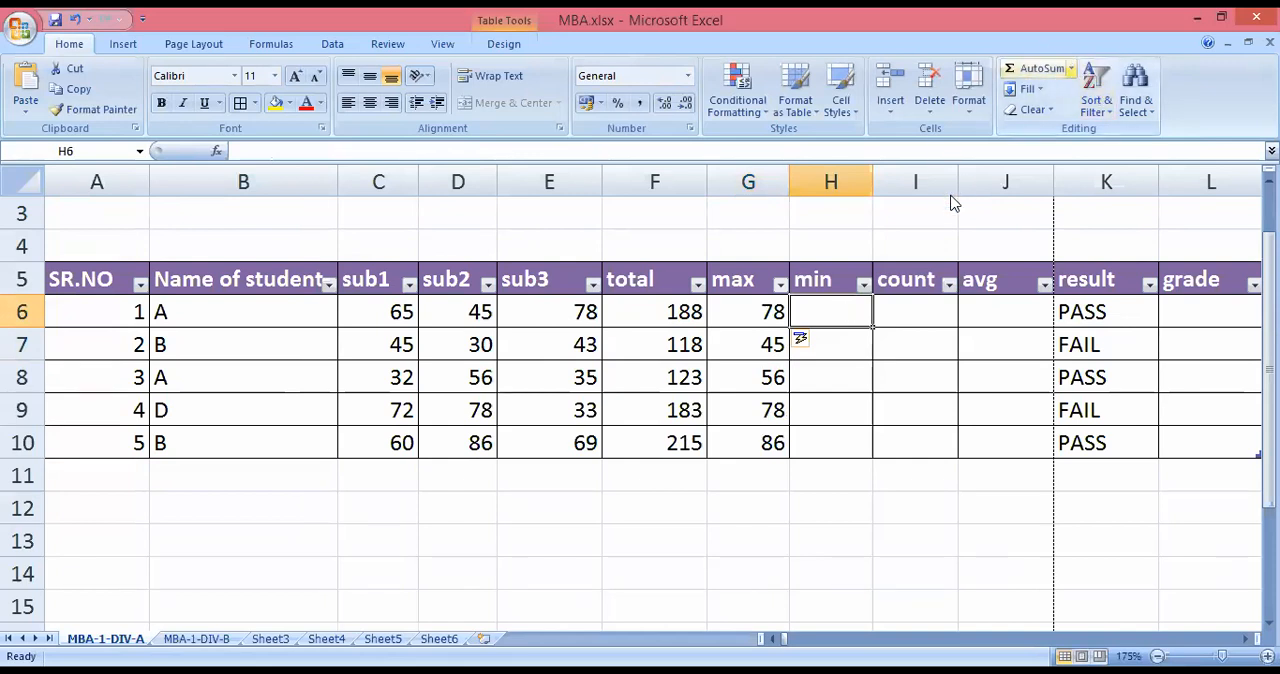
{"action": "left_click", "coordinate": [1071, 68]}
{"action": "left_click", "coordinate": [979, 174]}
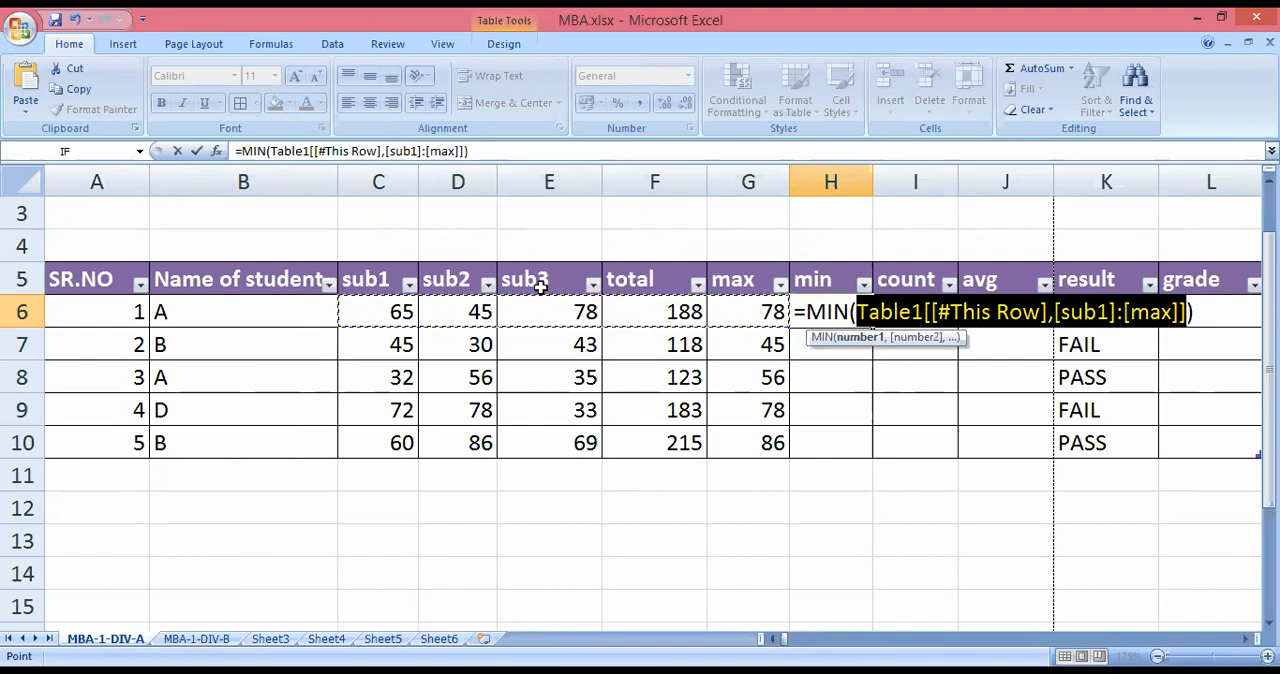
{"action": "left_click_drag", "start_coordinate": [388, 314], "coordinate": [550, 314]}
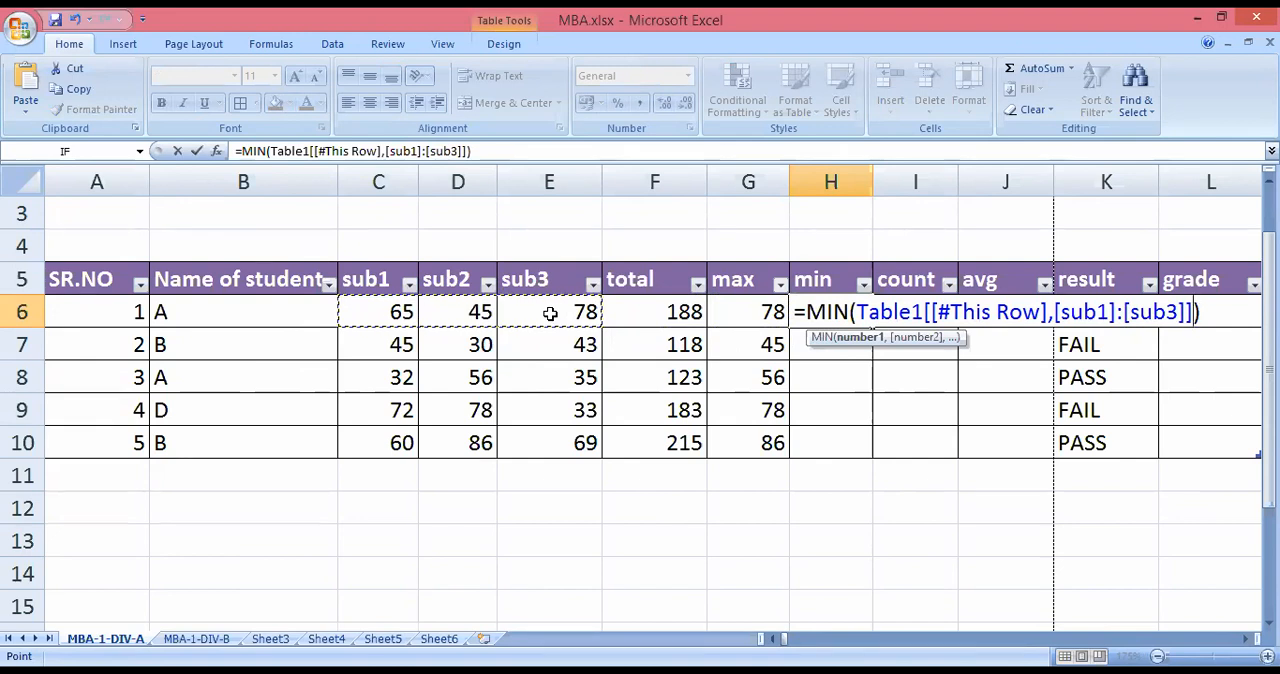
{"action": "key", "text": "Return"}
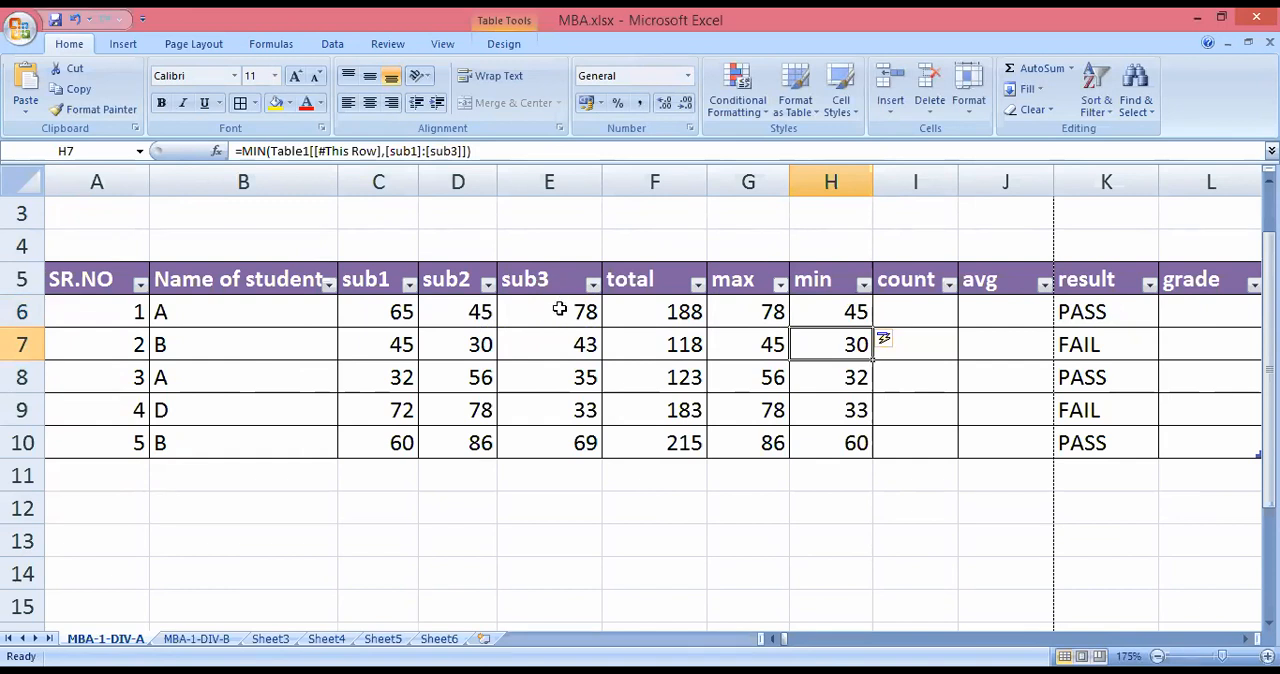
{"action": "left_click", "coordinate": [802, 311]}
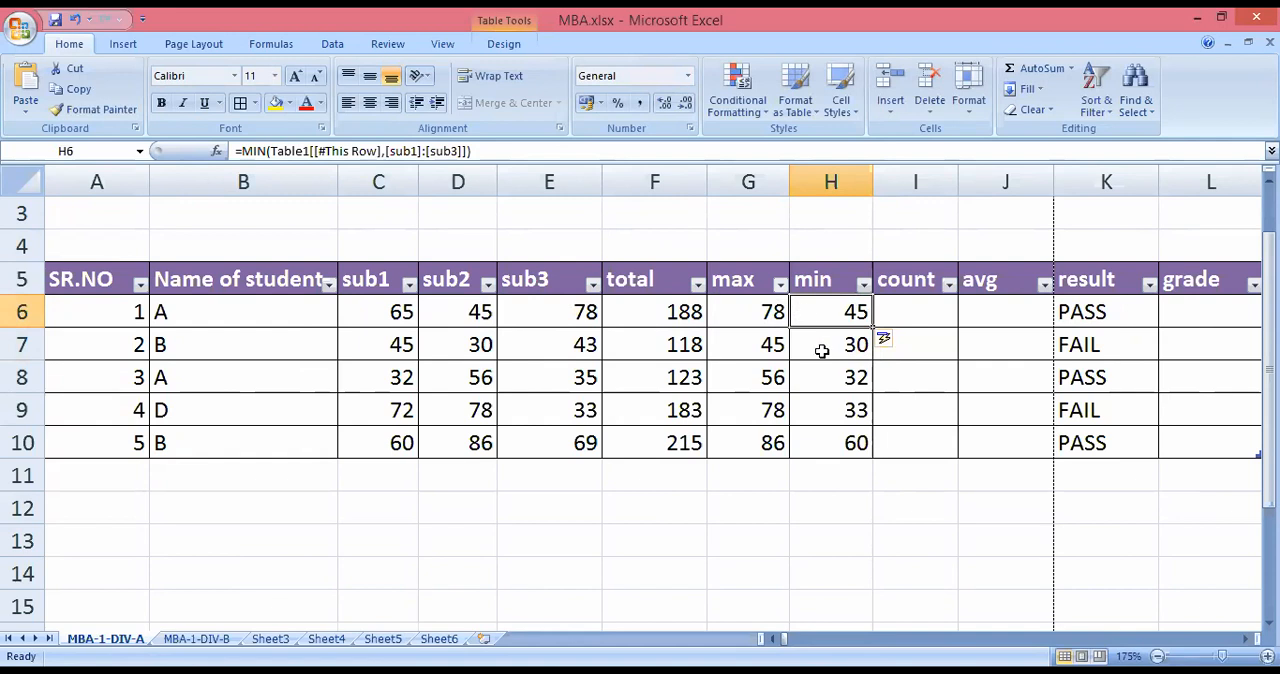
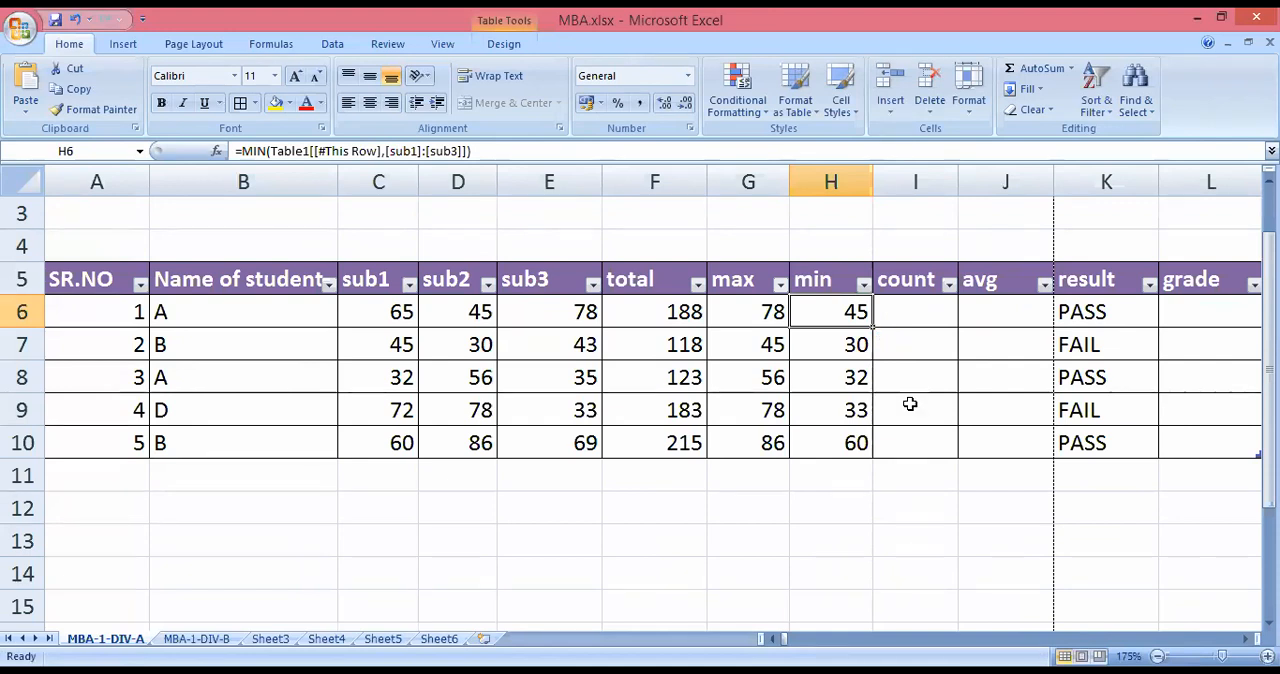
Fill the avg column from J6 with the AutoSum Average function, limiting its range to sub1 through sub3.
{"action": "left_click", "coordinate": [986, 312]}
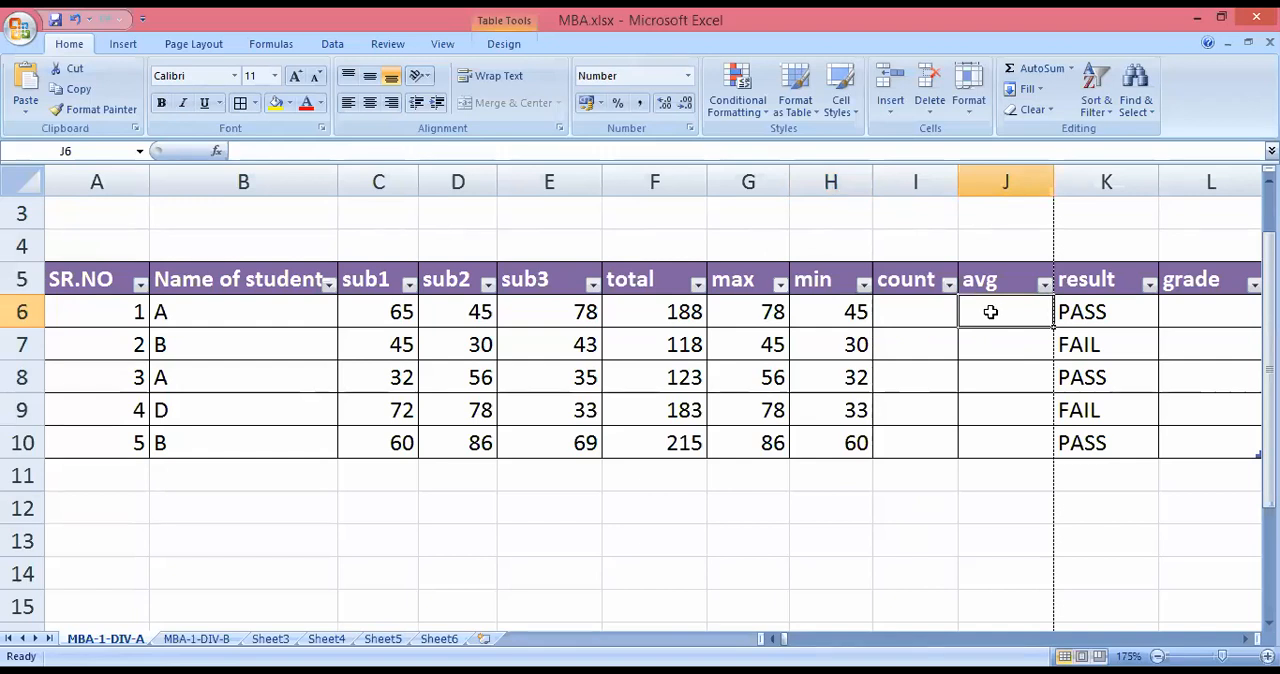
{"action": "left_click", "coordinate": [1072, 69]}
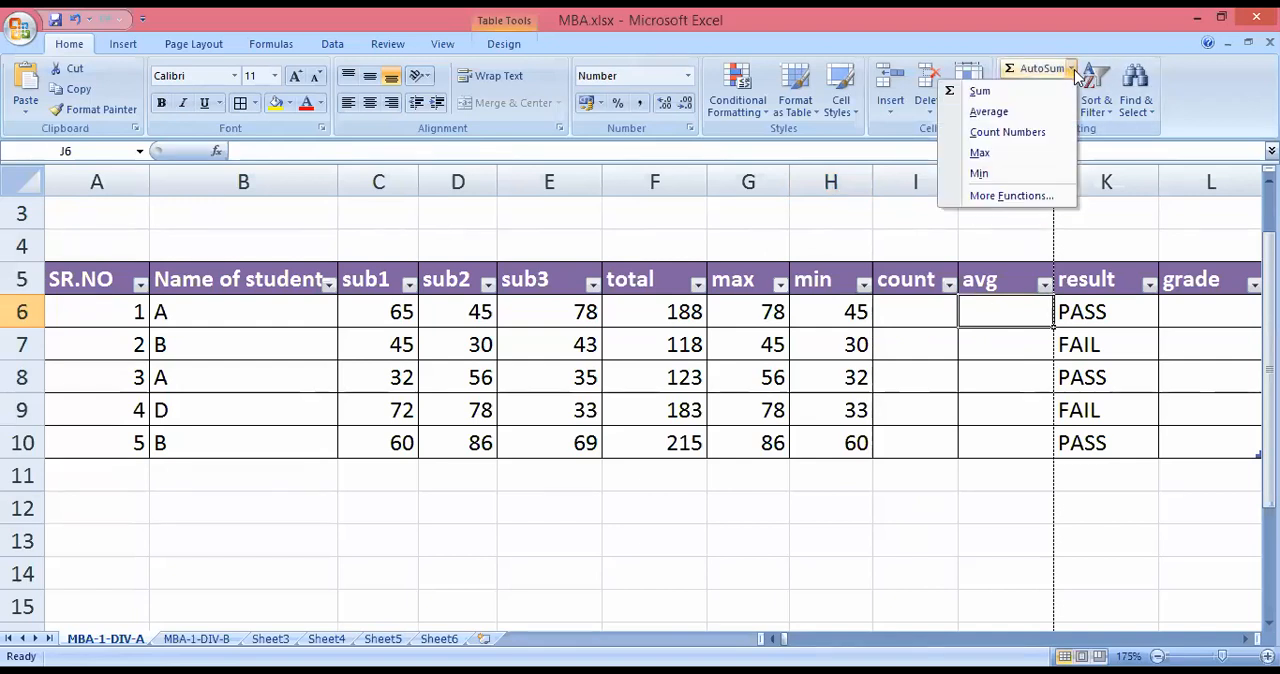
{"action": "left_click", "coordinate": [1022, 113]}
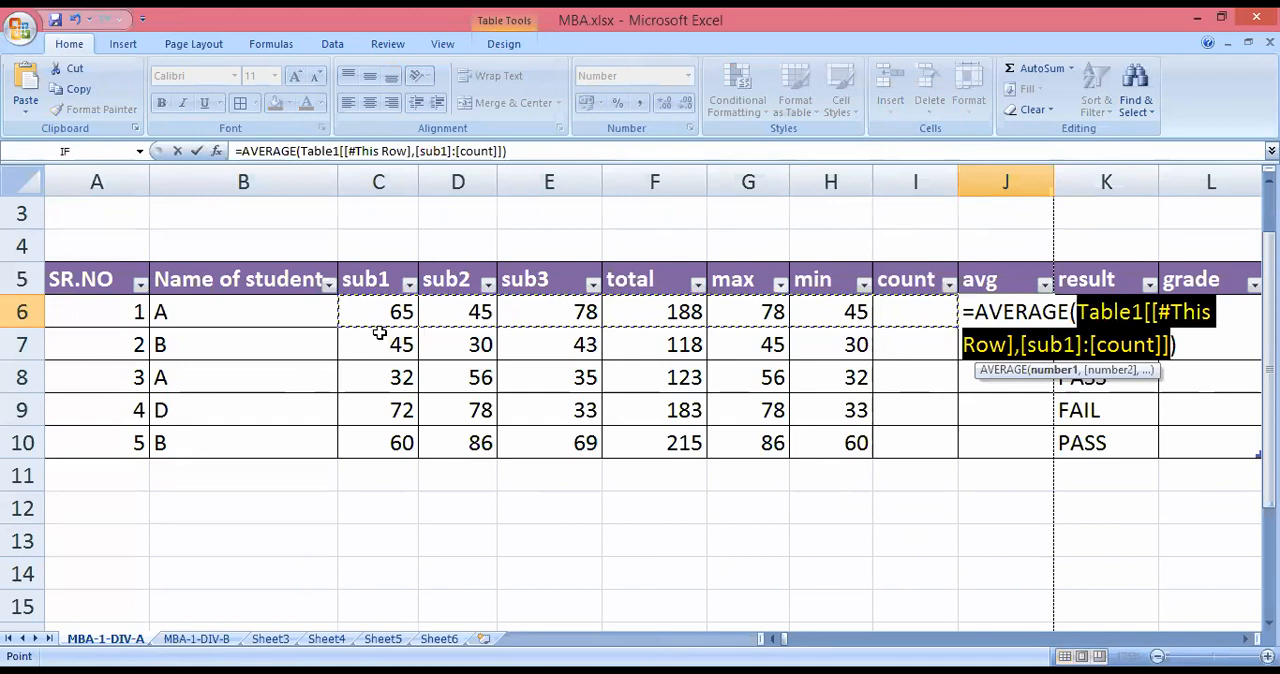
{"action": "left_click_drag", "start_coordinate": [385, 313], "coordinate": [525, 315]}
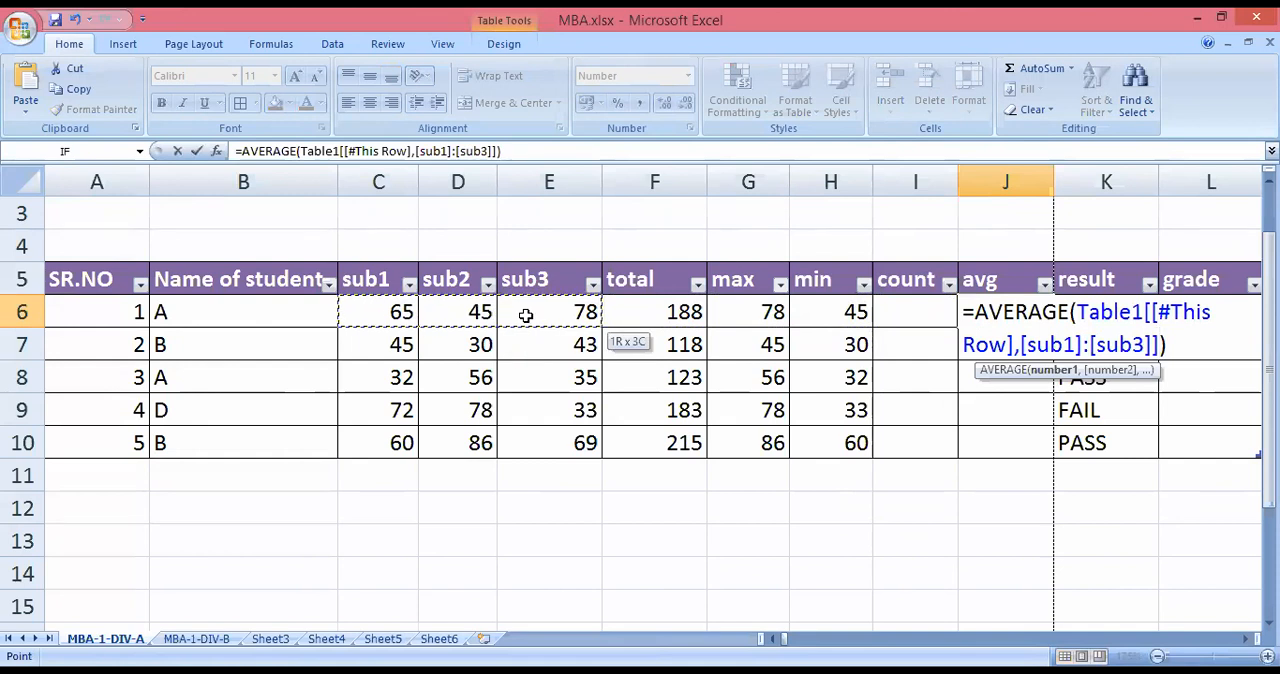
{"action": "left_click", "coordinate": [525, 315]}
{"action": "left_click", "coordinate": [398, 315]}
{"action": "left_click", "coordinate": [521, 303], "text": "shift"}
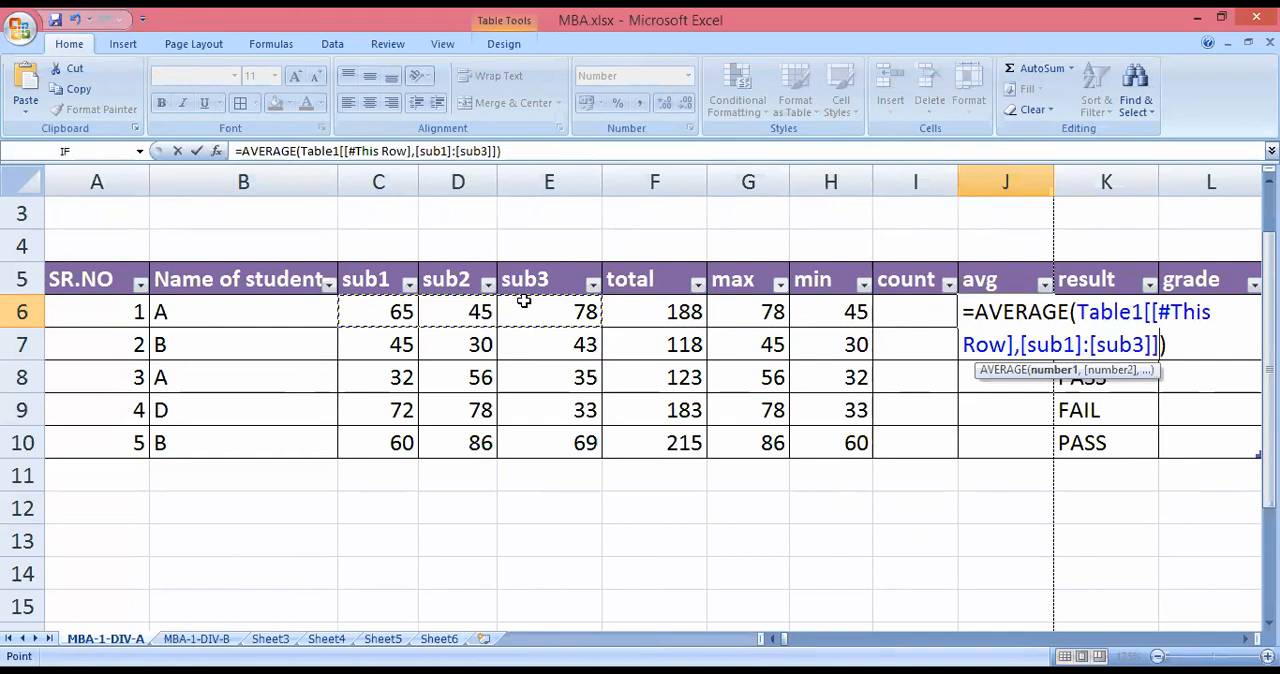
{"action": "key", "text": "Return"}
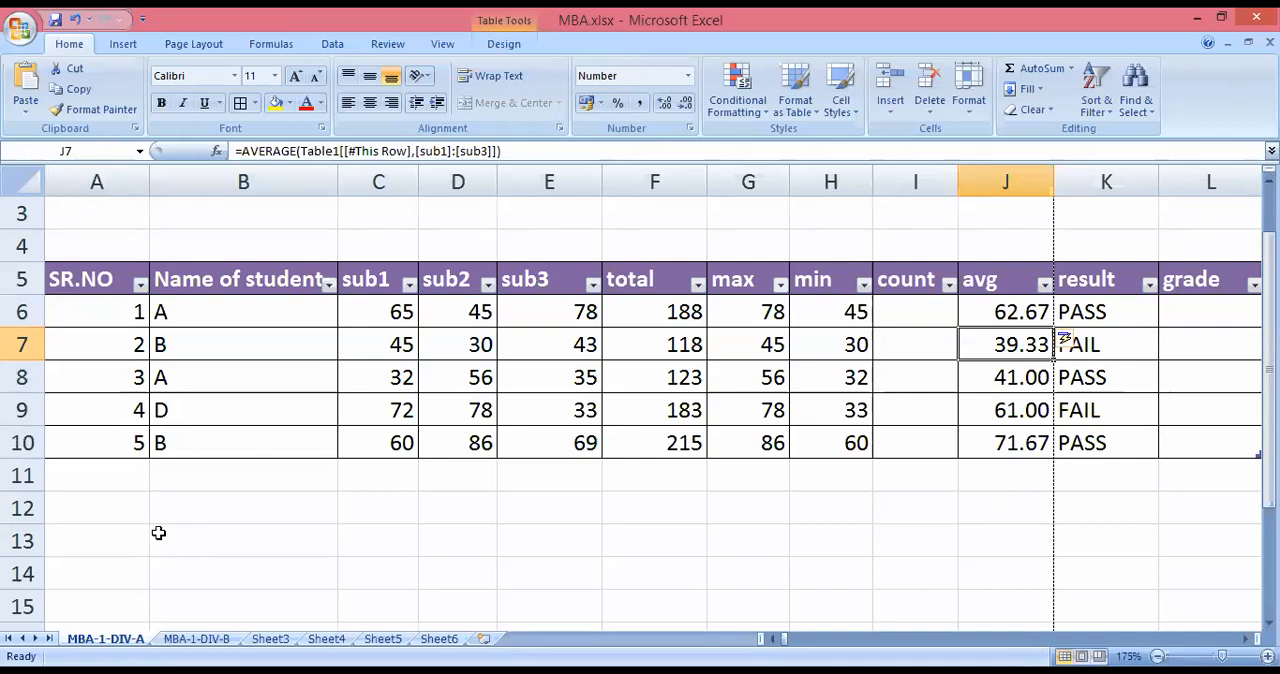
Extend the table with a new row by entering serial number 6 in A11.
{"action": "left_click", "coordinate": [134, 476]}
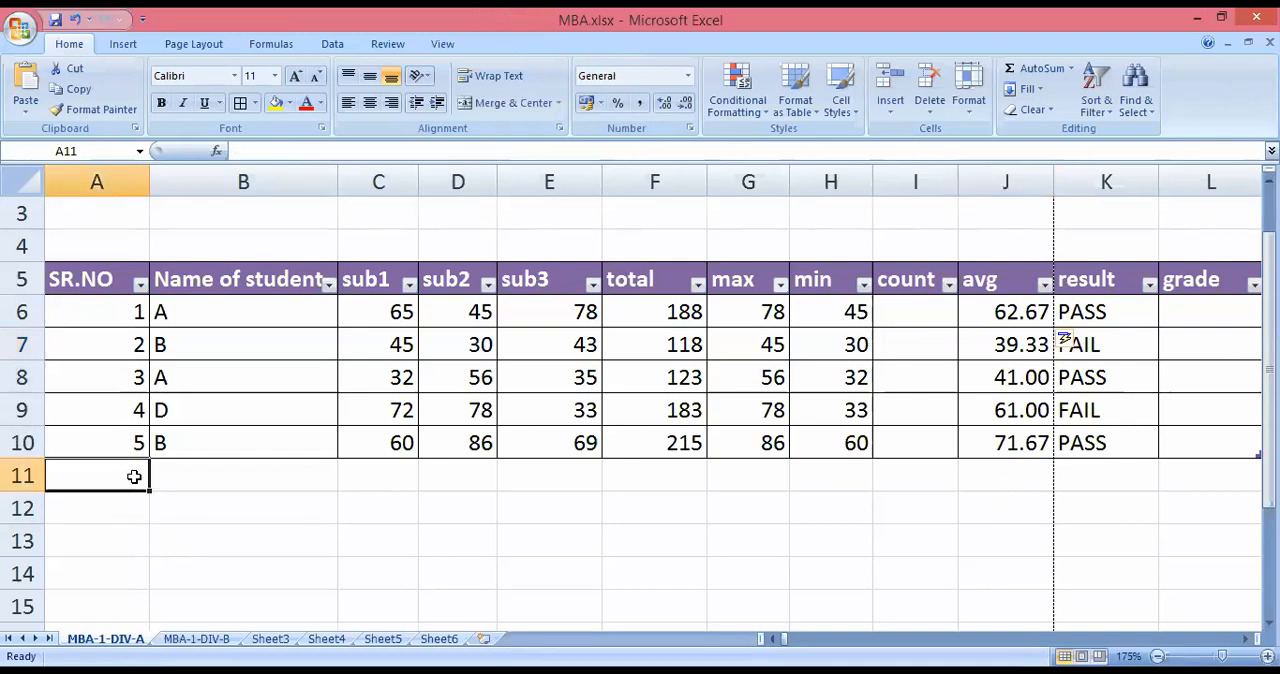
{"action": "type", "text": "6"}
{"action": "key", "text": "Tab"}
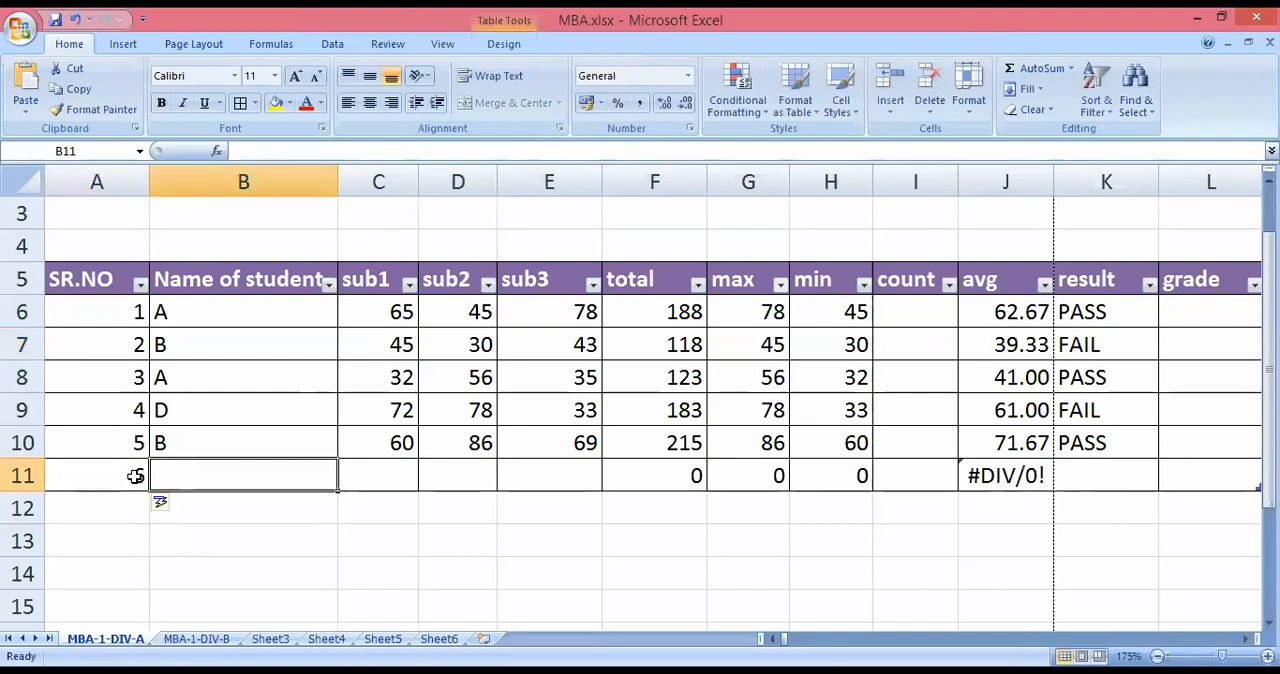
Set the student names to C in B8, E in B10 and F in B11.
{"action": "left_click", "coordinate": [192, 355]}
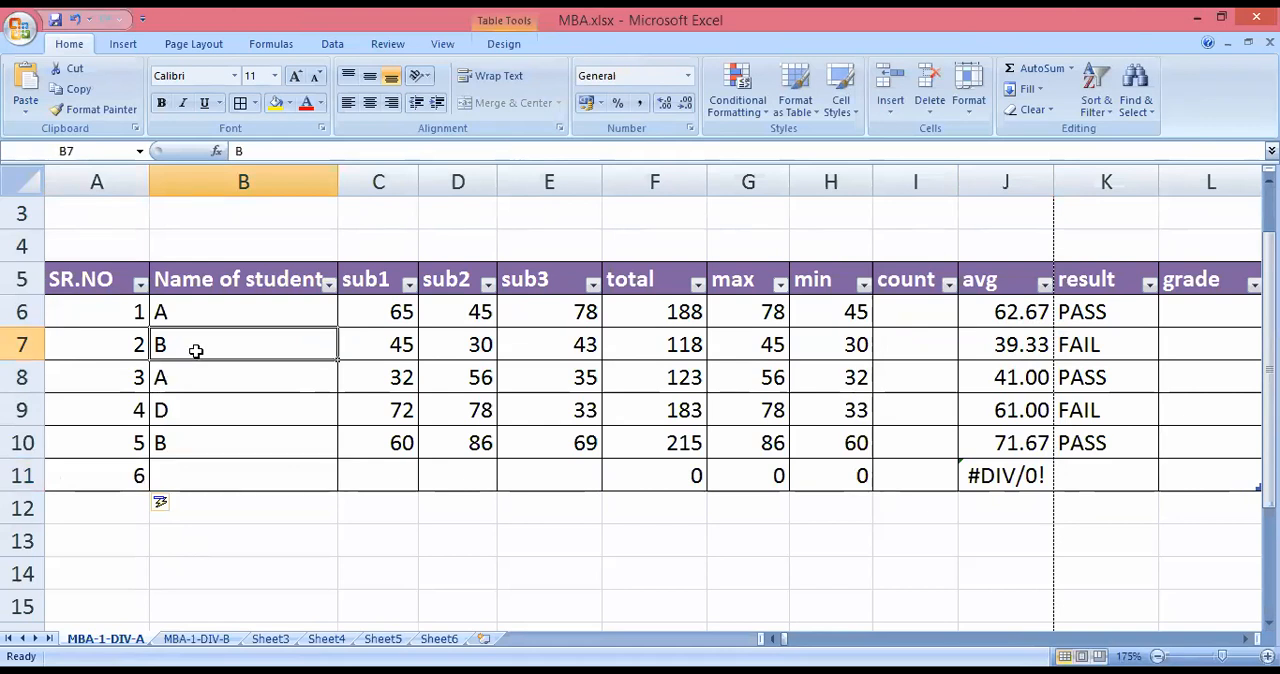
{"action": "left_click", "coordinate": [174, 376]}
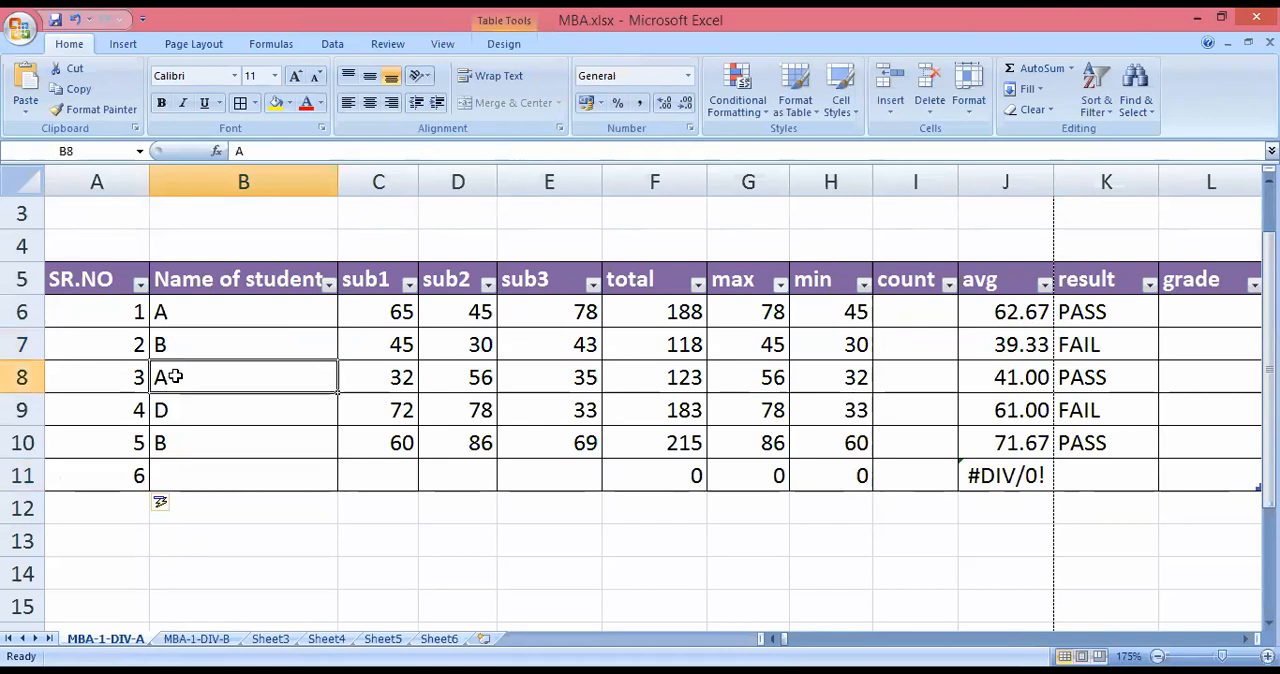
{"action": "type", "text": "C"}
{"action": "key", "text": "Return"}
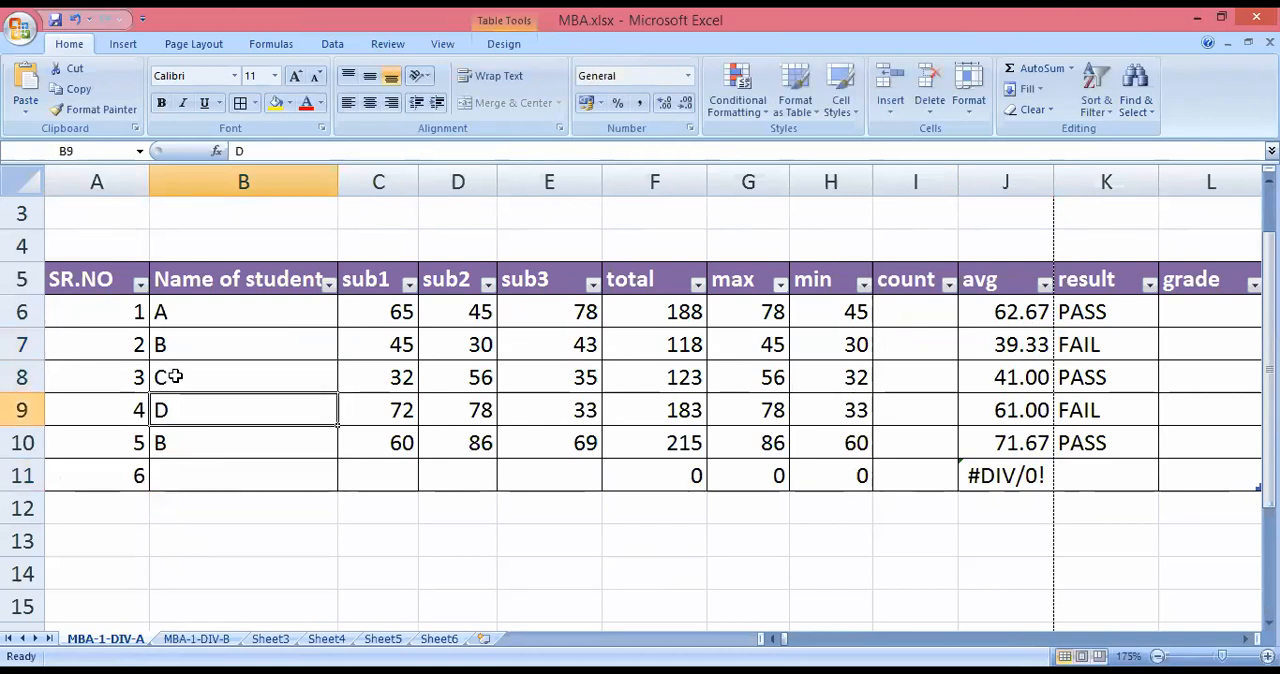
{"action": "key", "text": "Return"}
{"action": "type", "text": "E"}
{"action": "key", "text": "Return"}
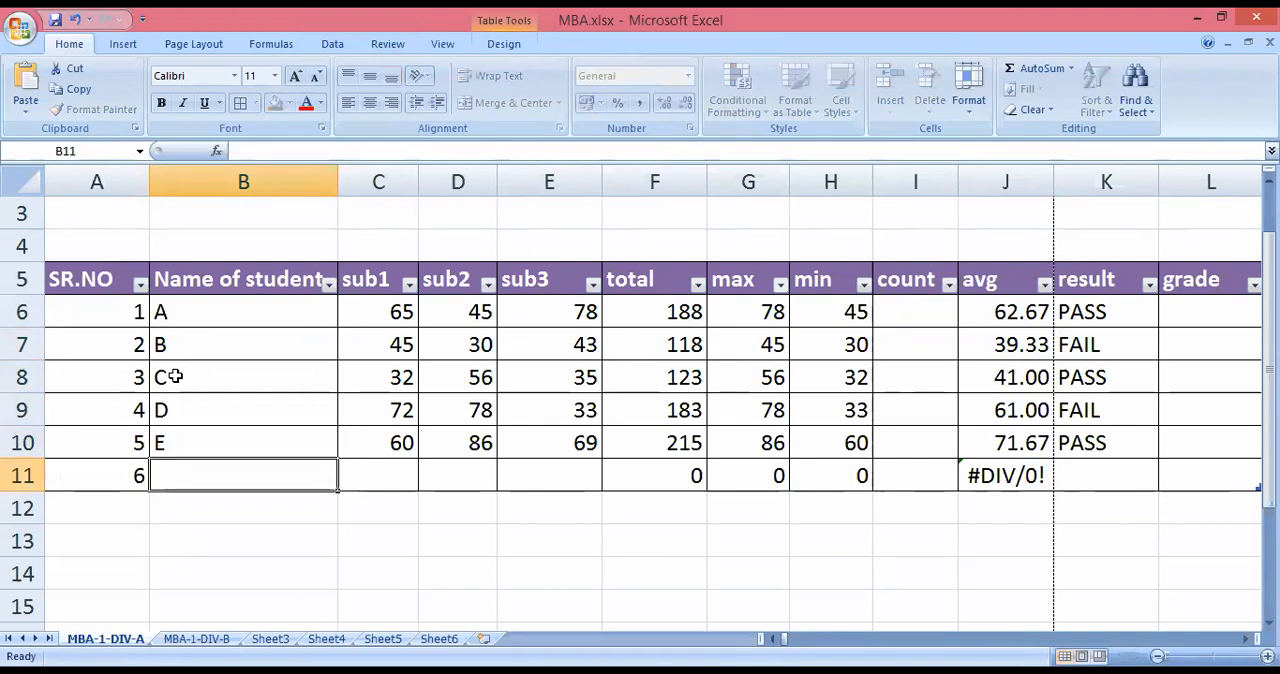
{"action": "type", "text": "F"}
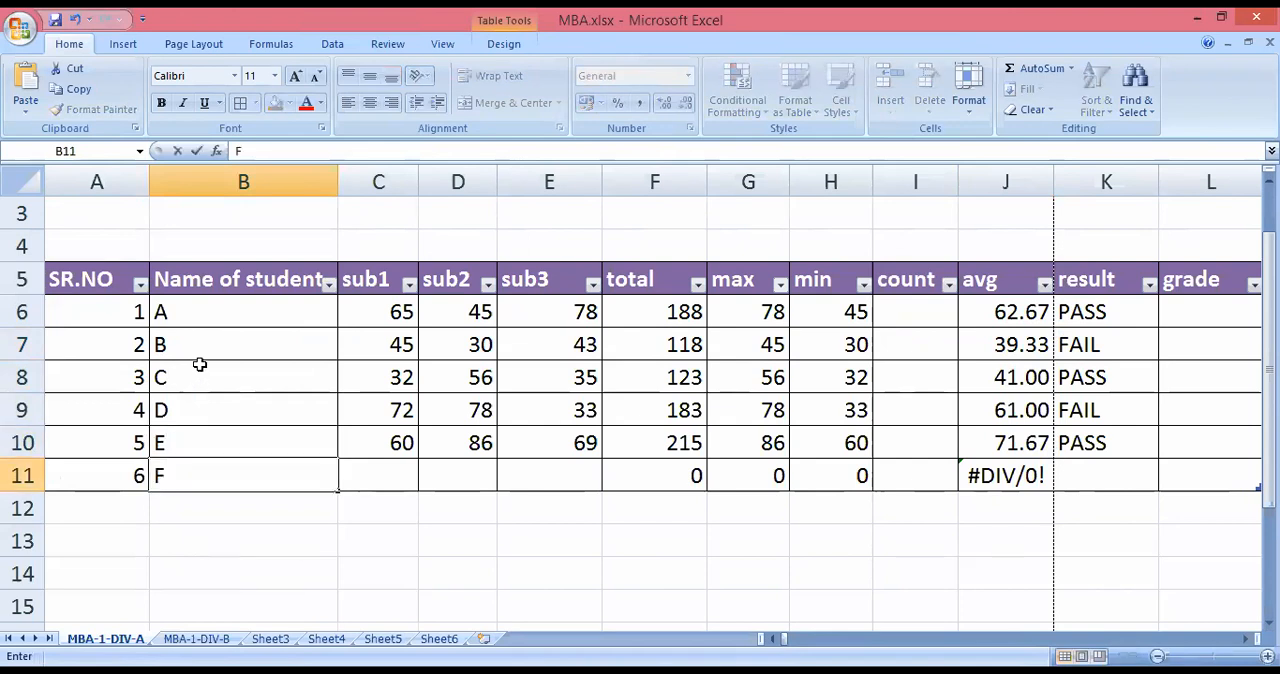
Enter student F's marks in row 11: 45 for sub1, 78 for sub2 and 89 for sub3.
{"action": "left_click", "coordinate": [366, 473]}
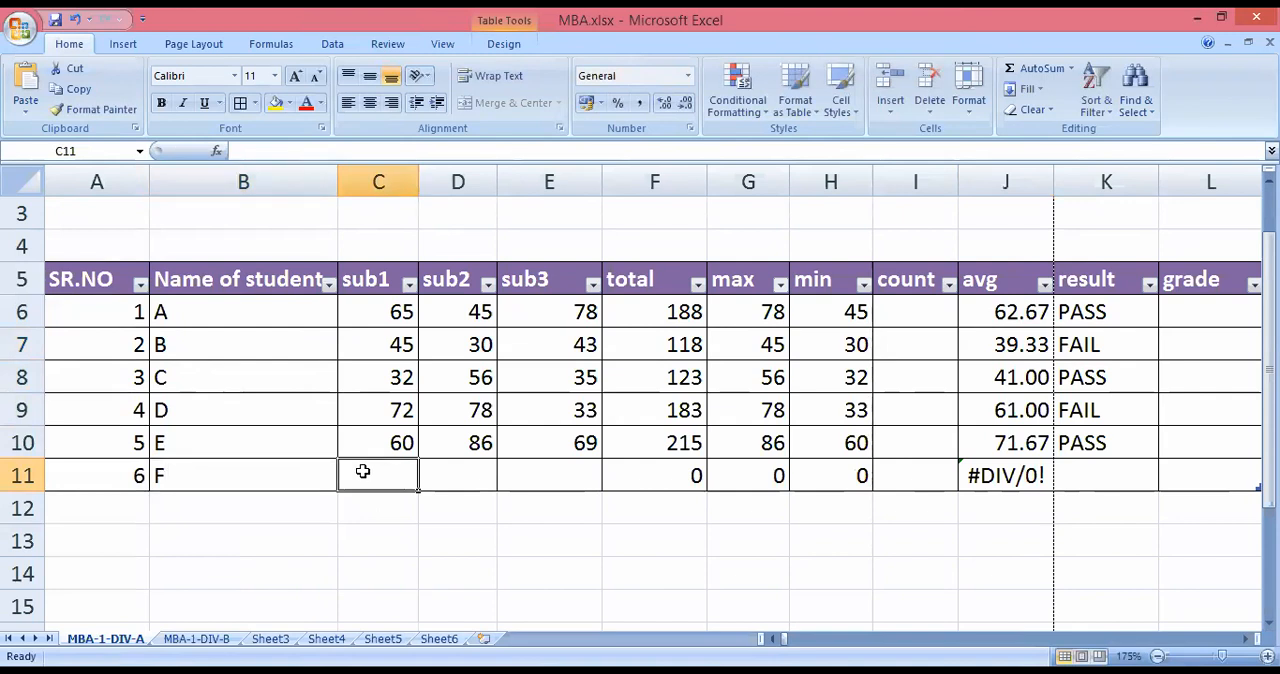
{"action": "type", "text": "45"}
{"action": "key", "text": "Tab"}
{"action": "type", "text": "78"}
{"action": "key", "text": "Tab"}
{"action": "type", "text": "89"}
{"action": "key", "text": "Tab"}
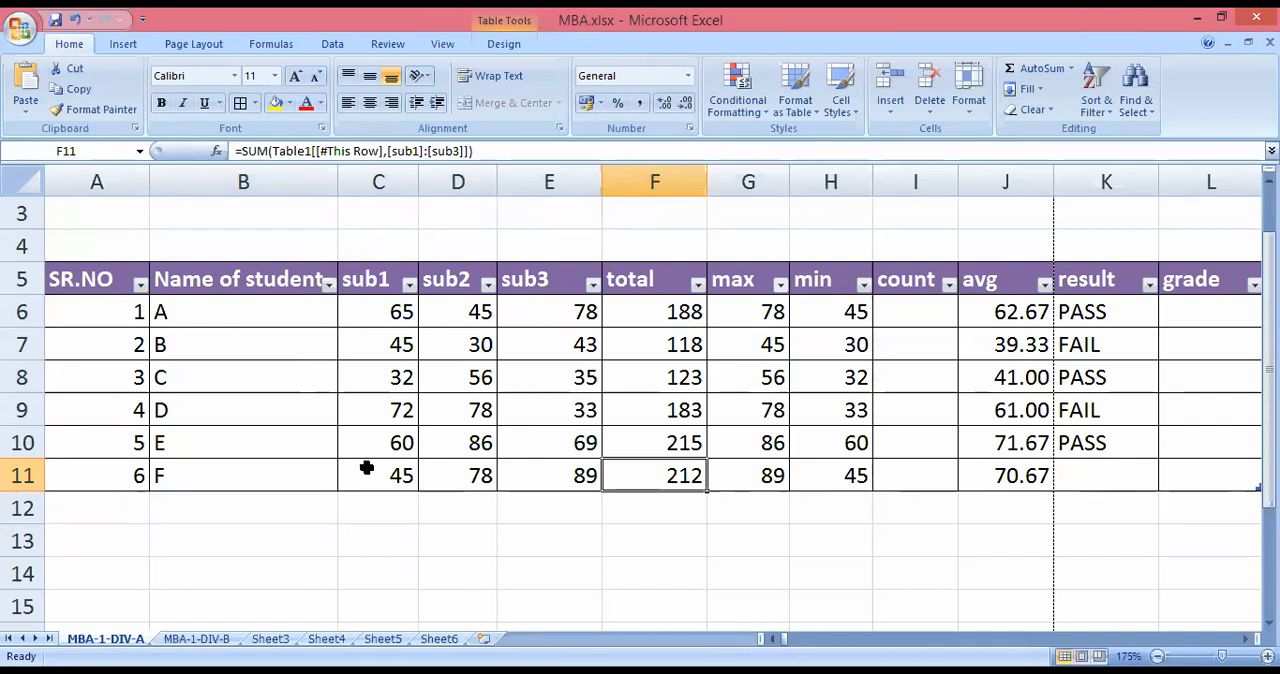
Add row 12 to the table with serial number 7, student name G and marks 34, 67 and 89.
{"action": "left_click", "coordinate": [96, 502]}
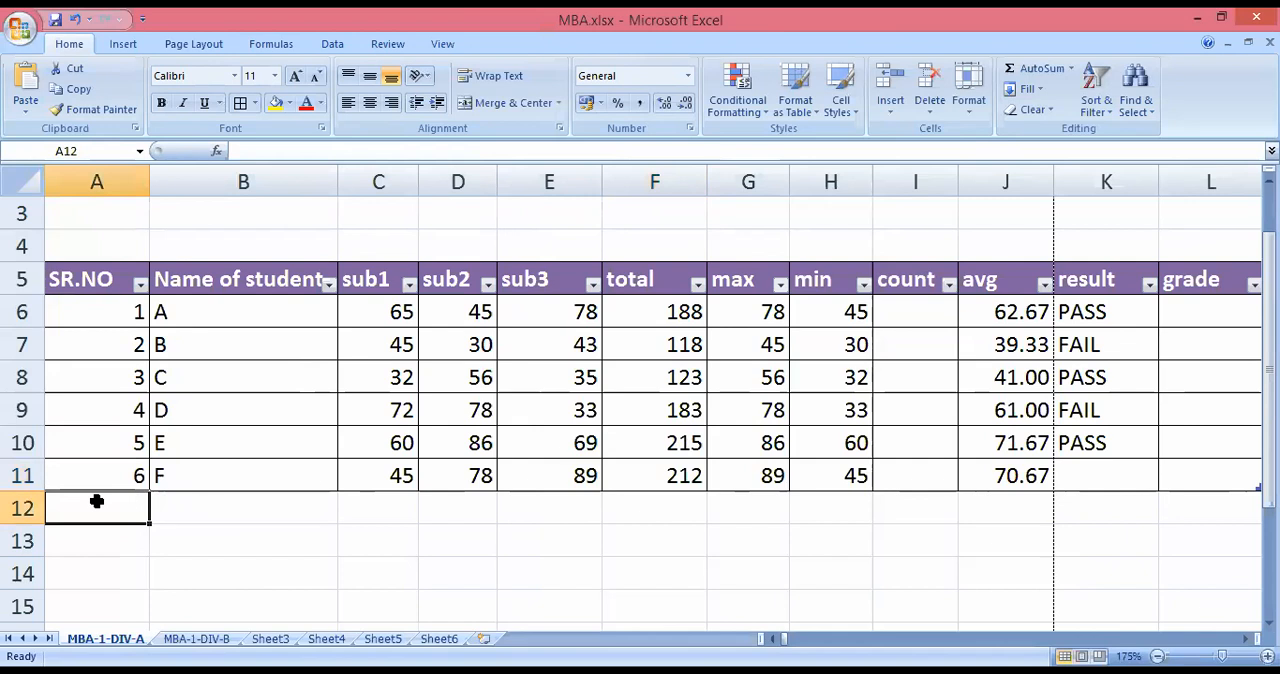
{"action": "type", "text": "7"}
{"action": "key", "text": "Tab"}
{"action": "type", "text": "G"}
{"action": "key", "text": "Tab"}
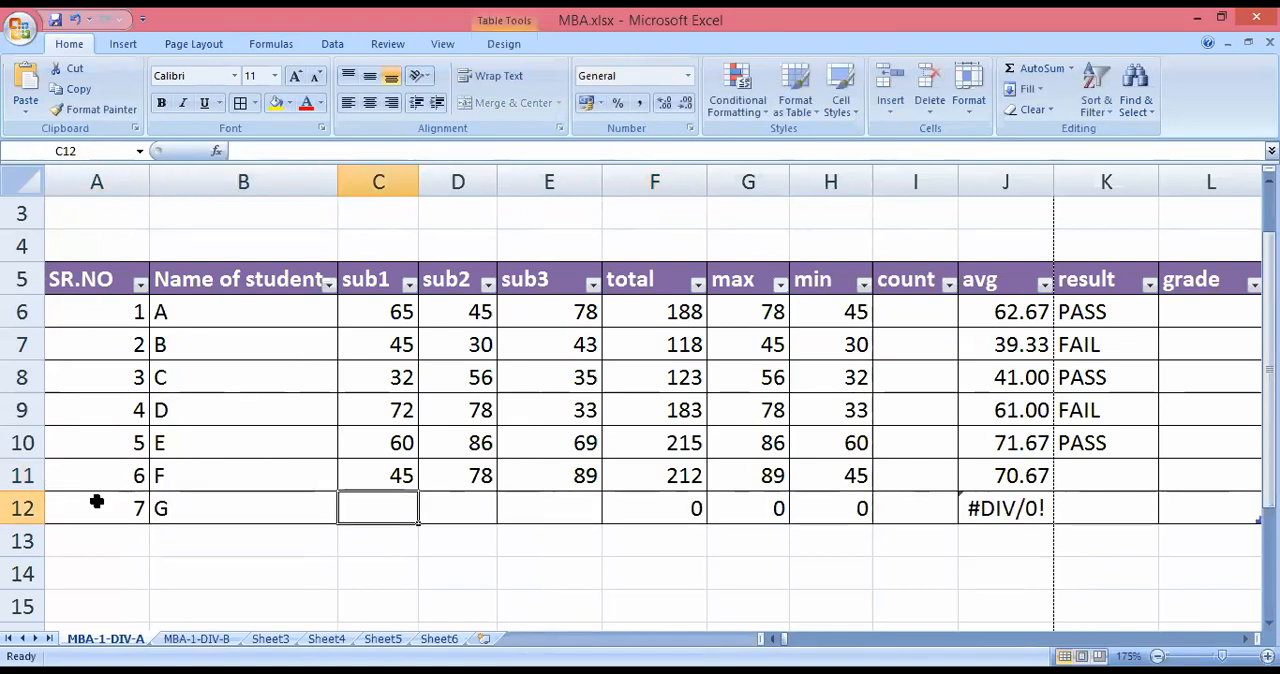
{"action": "type", "text": "34"}
{"action": "key", "text": "Tab"}
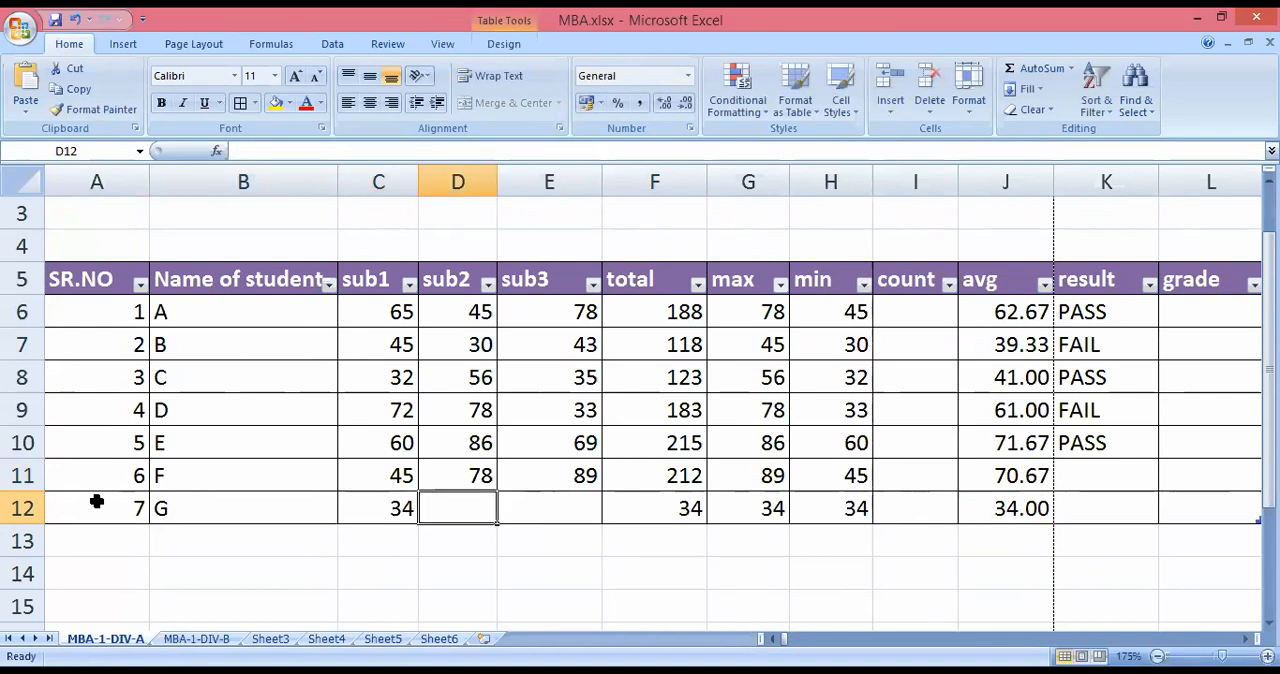
{"action": "type", "text": "67"}
{"action": "key", "text": "Tab"}
{"action": "type", "text": "8"}
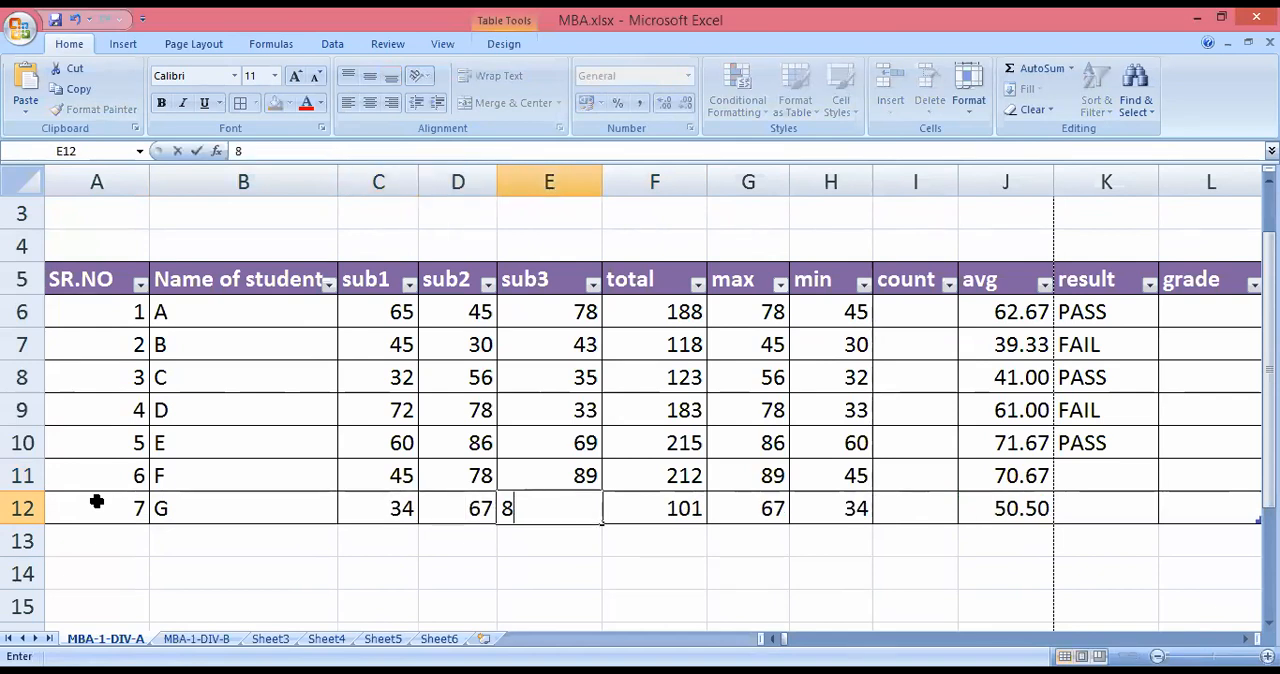
{"action": "type", "text": "9"}
{"action": "key", "text": "Tab"}
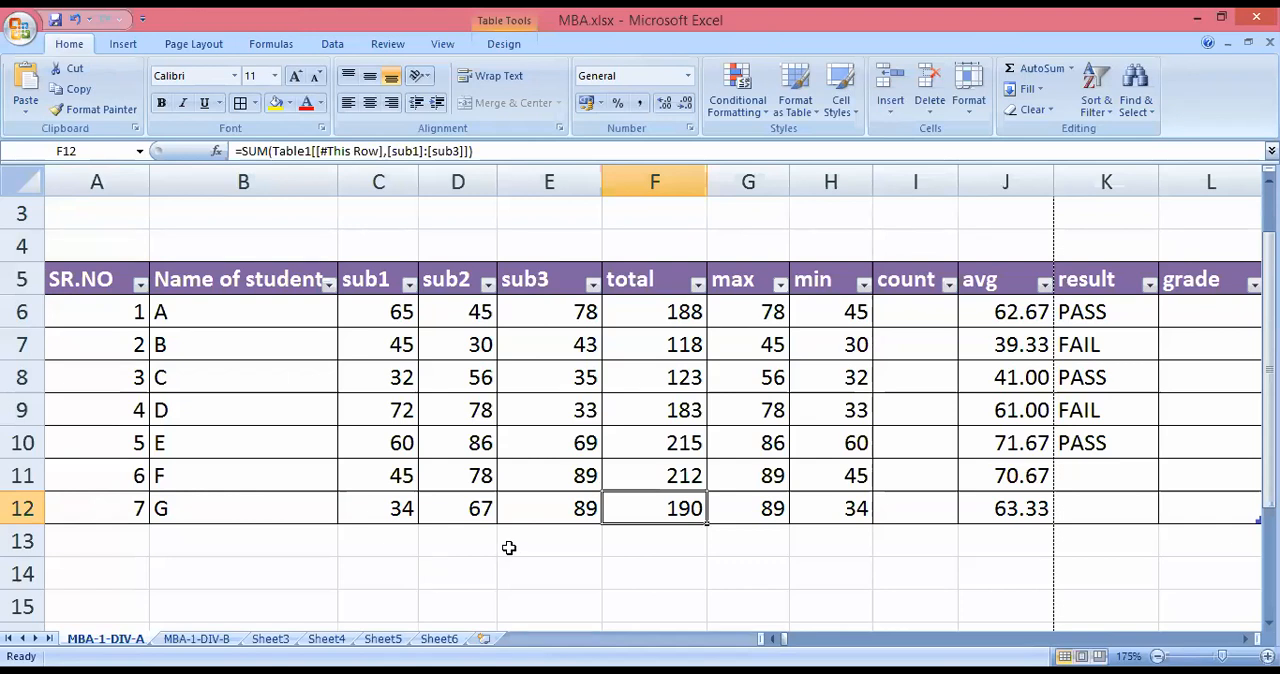
Replace the placeholder letters in B6 and B7 with the students' first names in capitals.
{"action": "scroll", "coordinate": [509, 548], "scroll_direction": "down", "scroll_amount": 1}
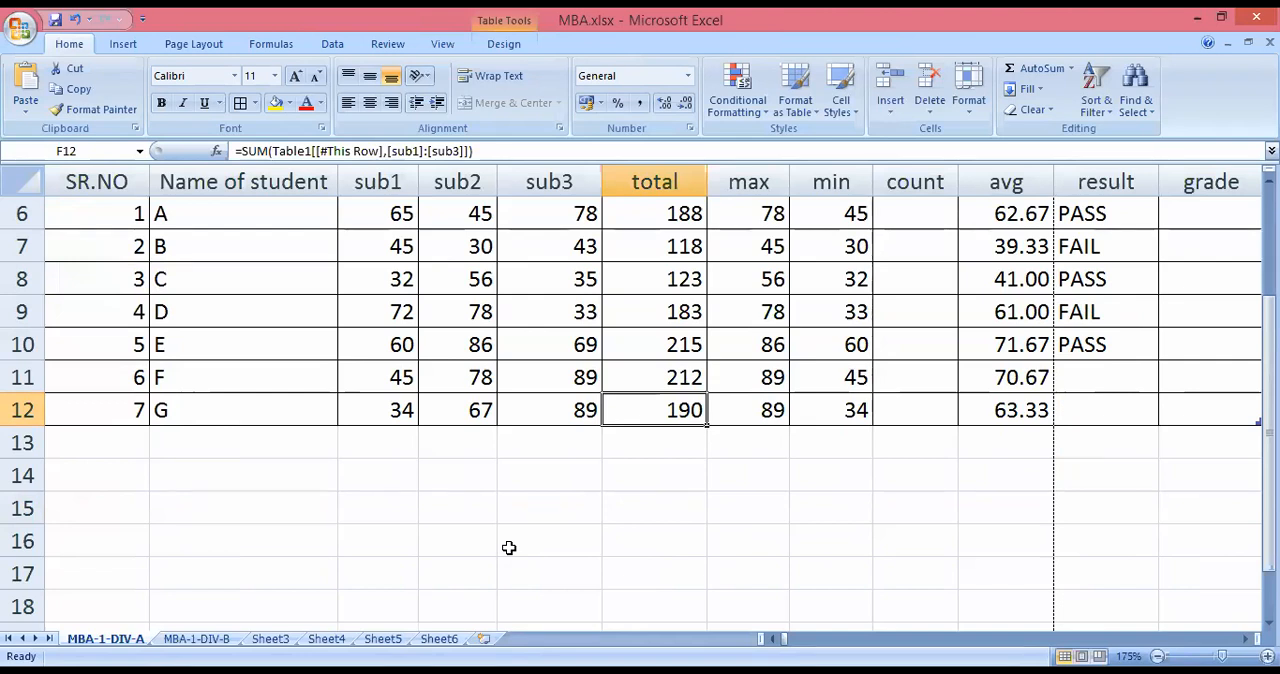
{"action": "scroll", "coordinate": [509, 547], "scroll_direction": "up", "scroll_amount": 2}
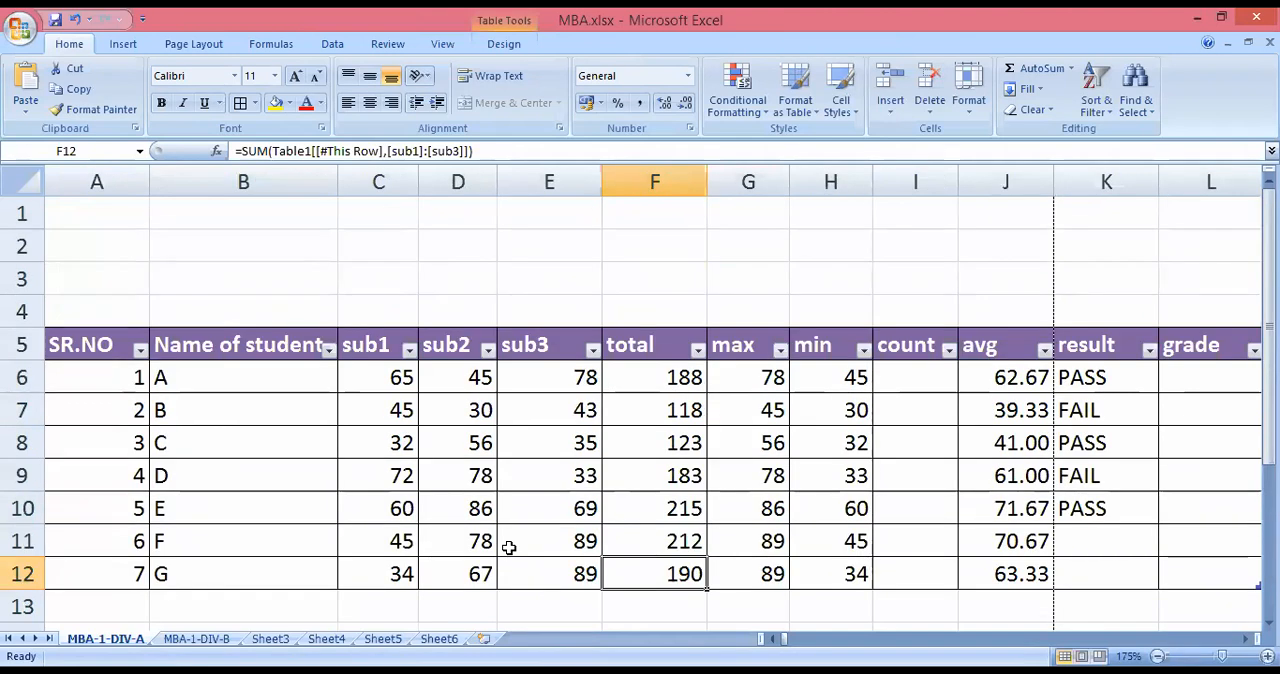
{"action": "scroll", "coordinate": [509, 547], "scroll_direction": "down", "scroll_amount": 1}
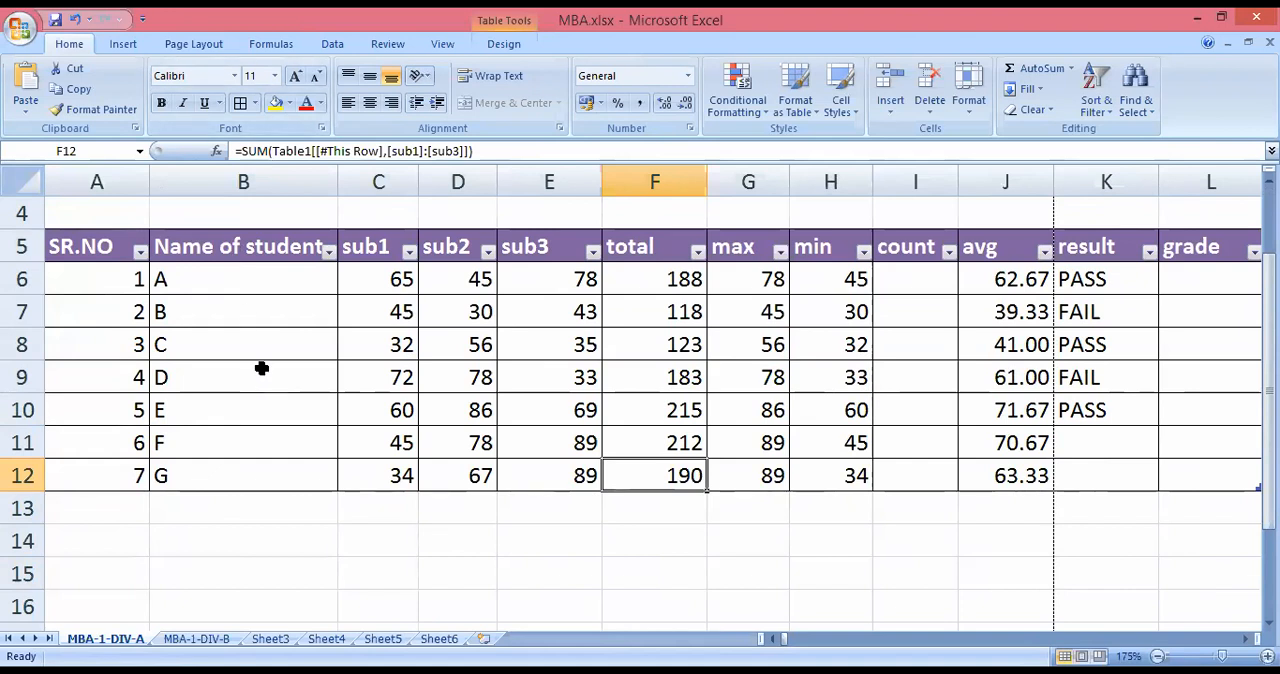
{"action": "left_click", "coordinate": [261, 284]}
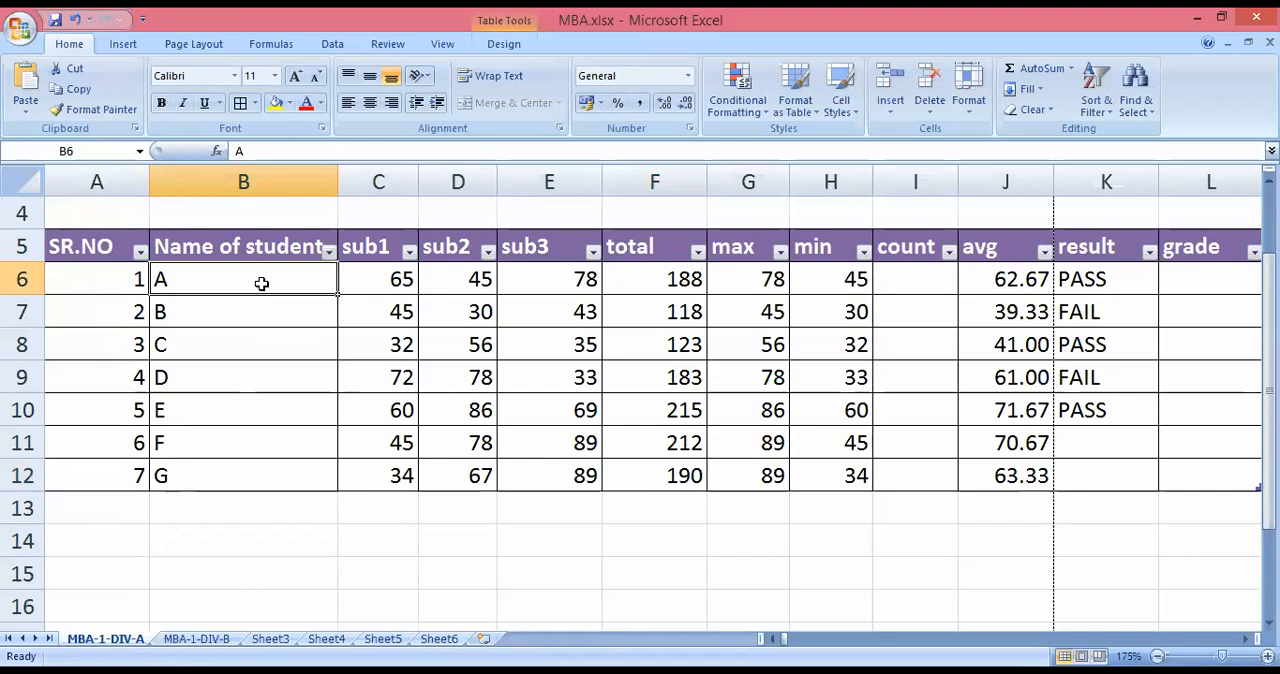
{"action": "type", "text": "AJAY"}
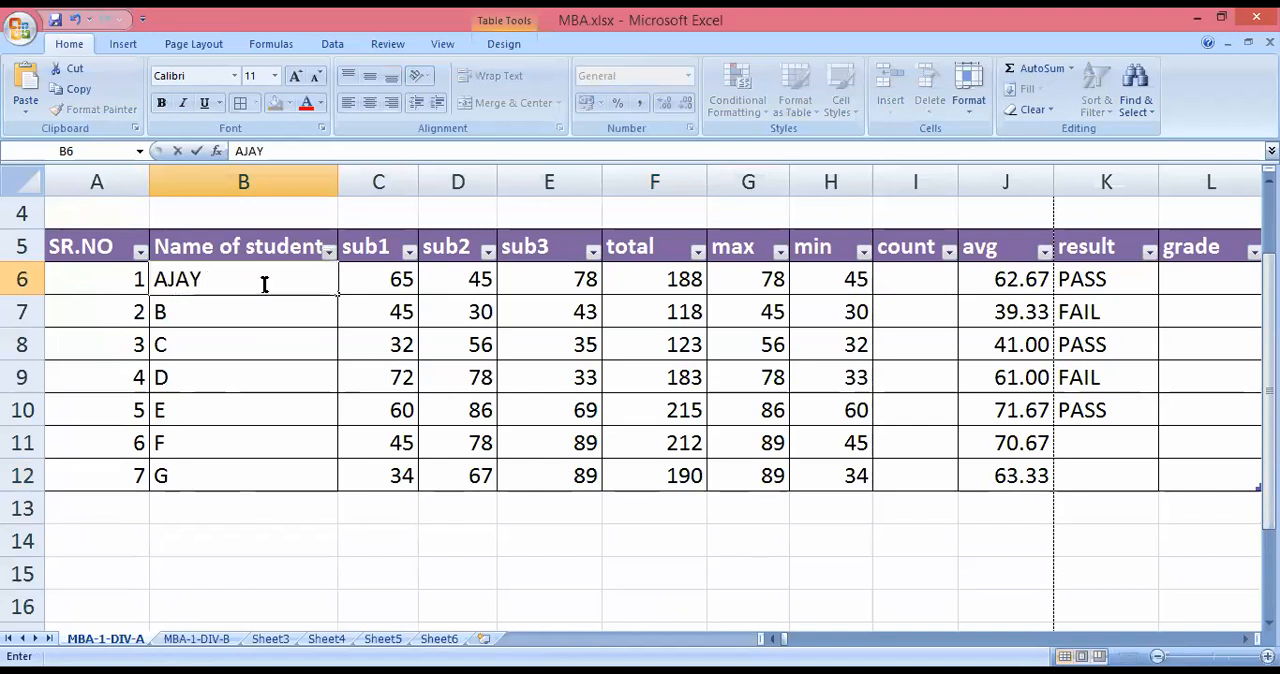
{"action": "key", "text": "Return"}
{"action": "type", "text": "VIHAN"}
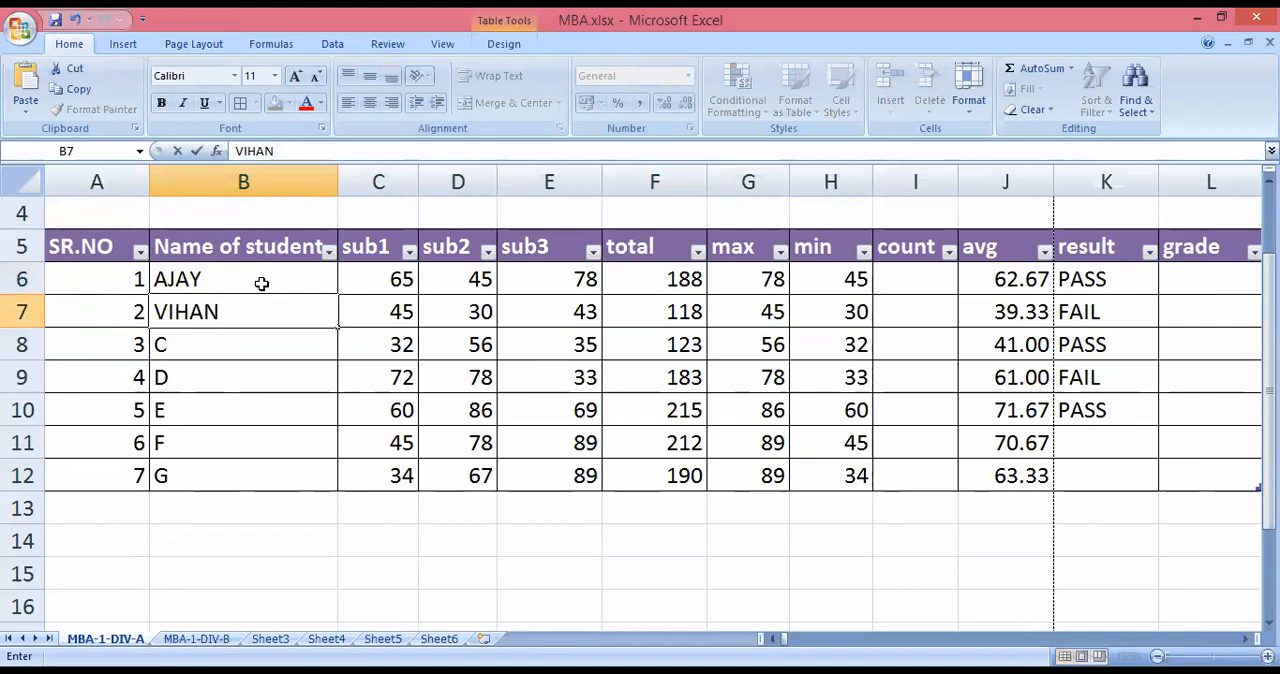
{"action": "key", "text": "Return"}
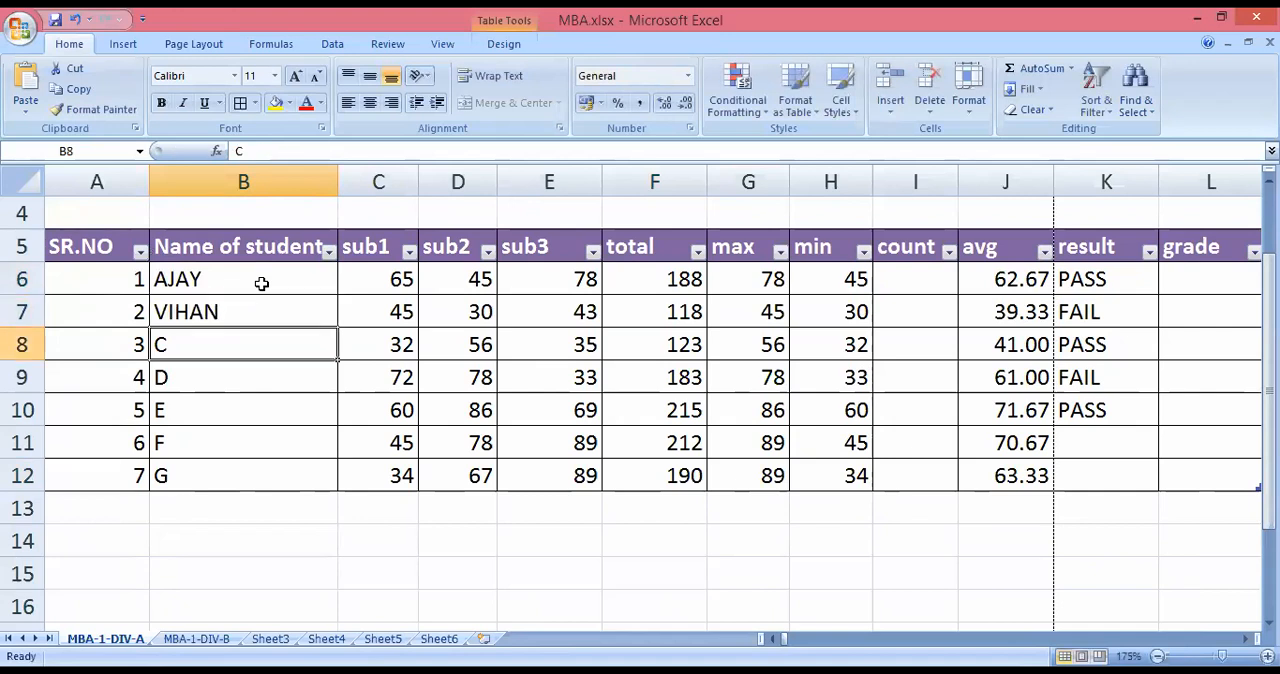
Replace the placeholder letters in B8 through B10 with the students' first names in capitals.
{"action": "type", "text": "PARNAVI"}
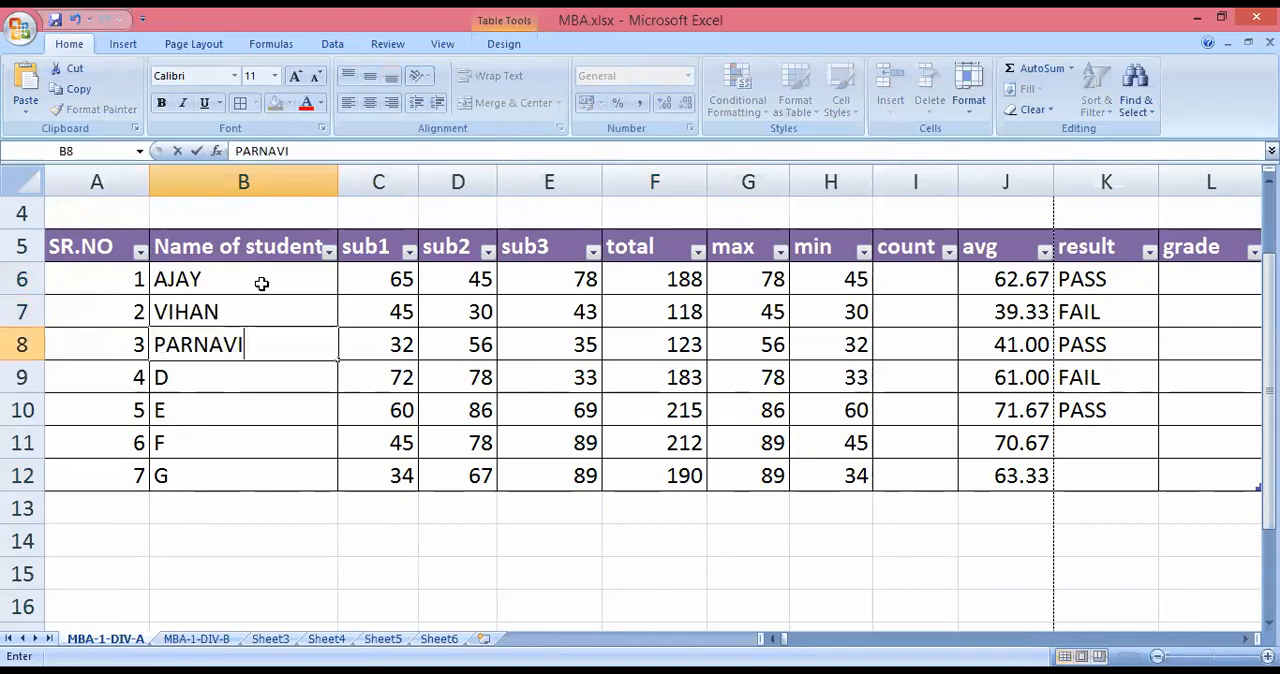
{"action": "key", "text": "ctrl+Return"}
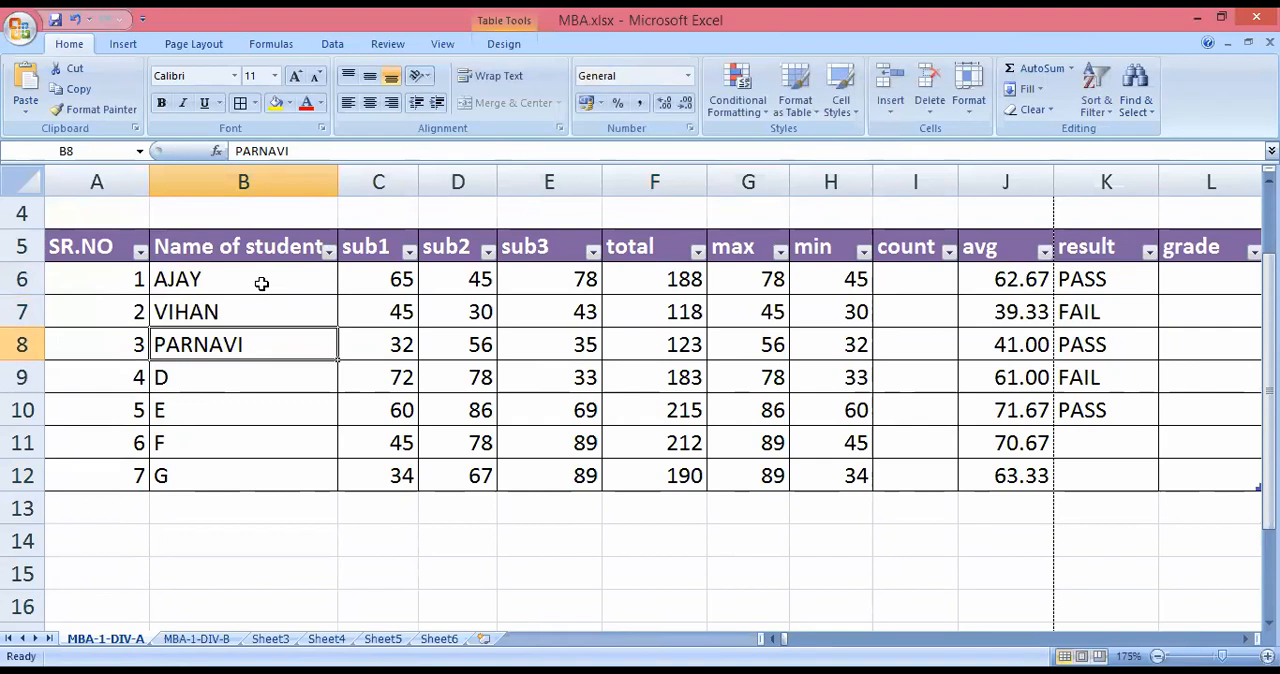
{"action": "type", "text": "ROHIT"}
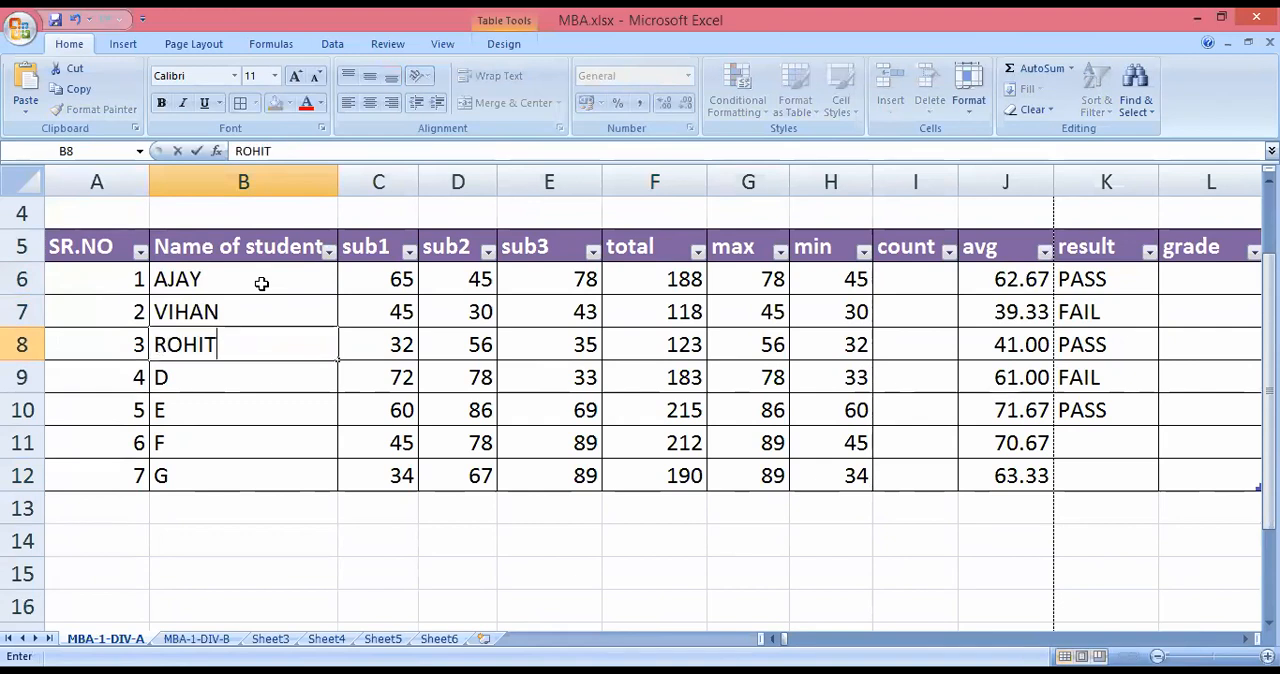
{"action": "key", "text": "Return"}
{"action": "type", "text": "SUNIL"}
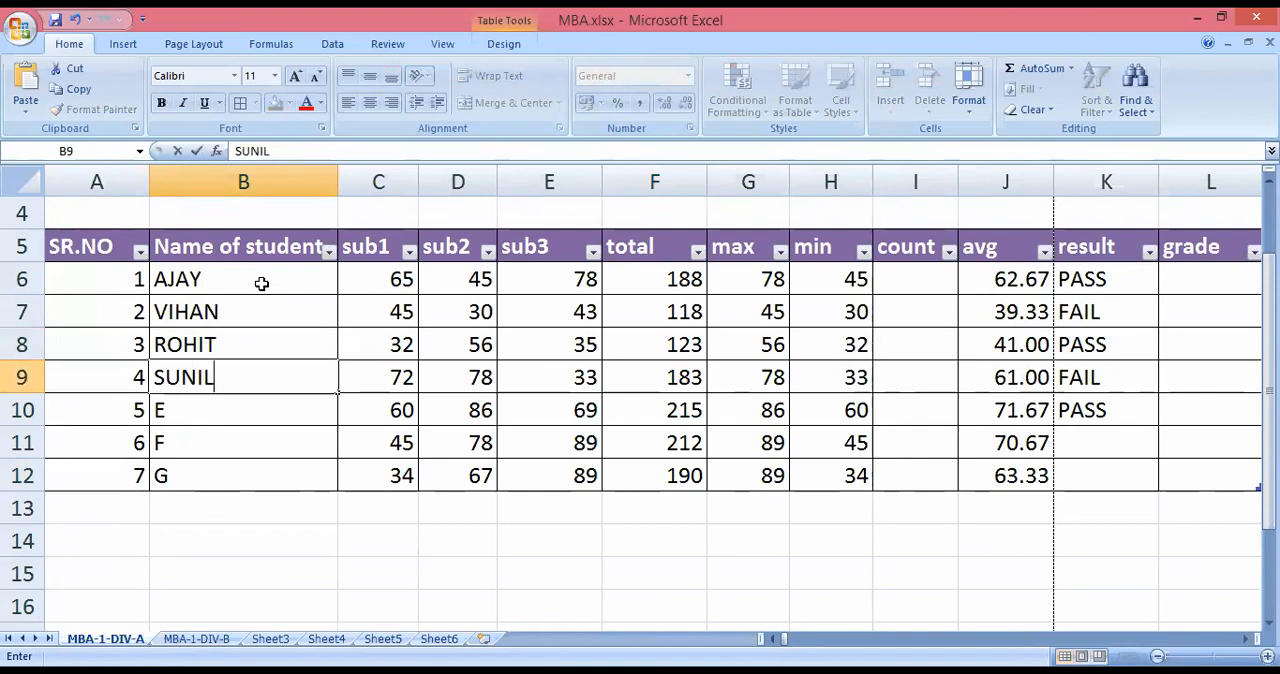
{"action": "key", "text": "ctrl+Return"}
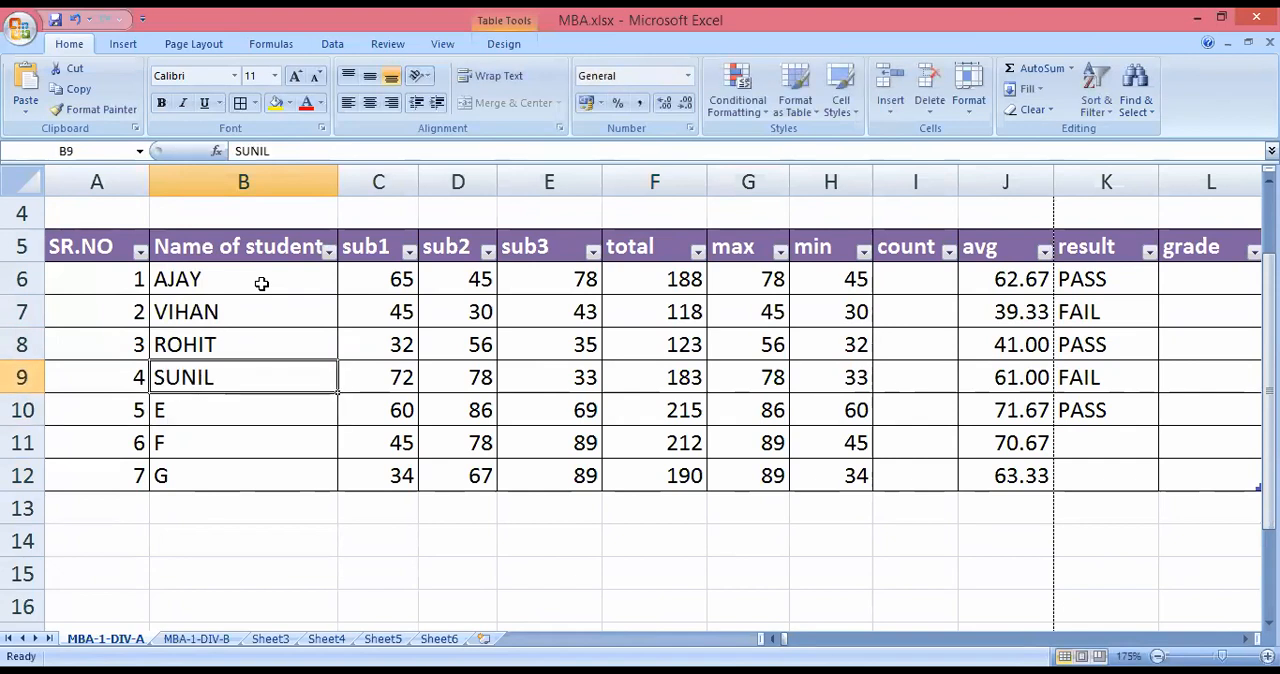
{"action": "key", "text": "Down"}
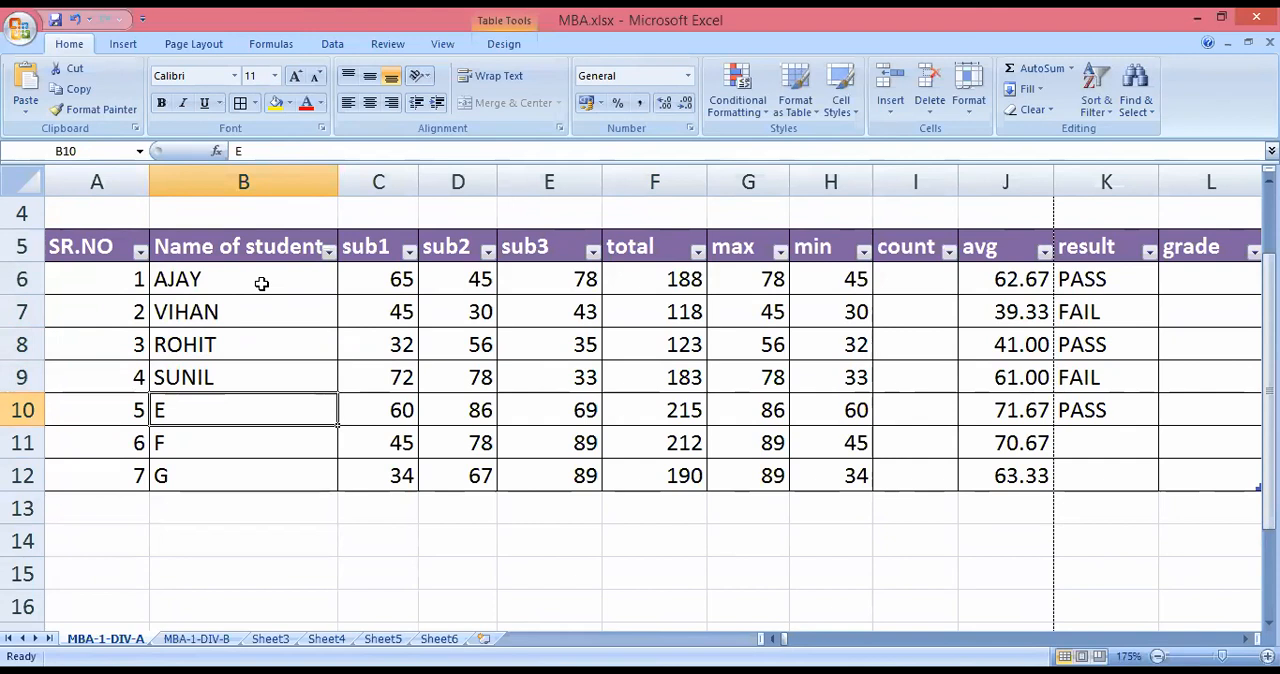
{"action": "type", "text": "DAN"}
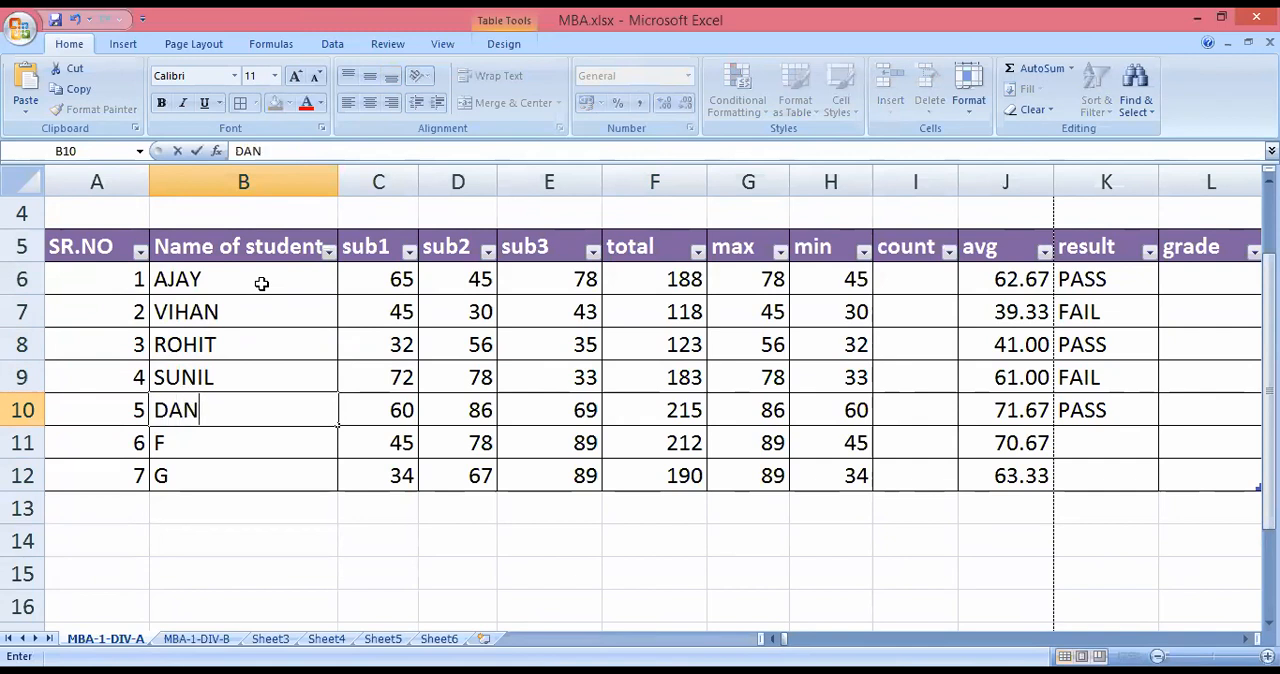
{"action": "type", "text": "NY"}
{"action": "key", "text": "Return"}
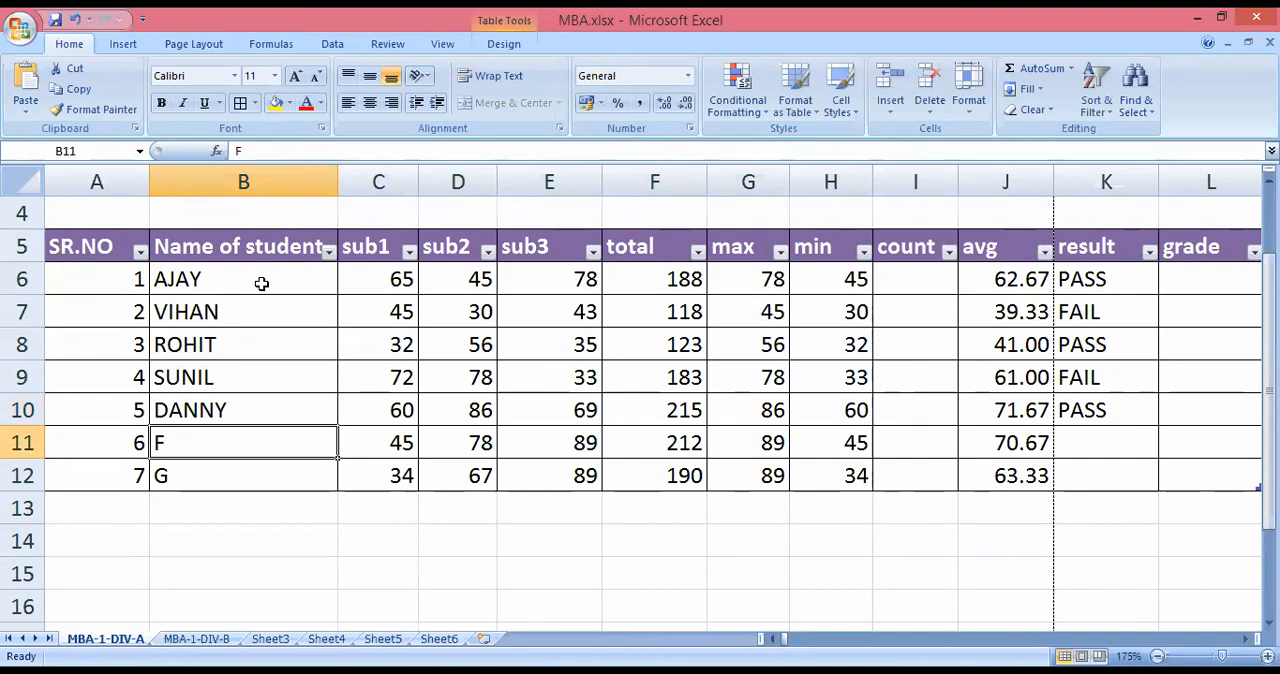
Replace the placeholder letters in B11 and B12 with the students' first names in capitals.
{"action": "type", "text": "PARAG"}
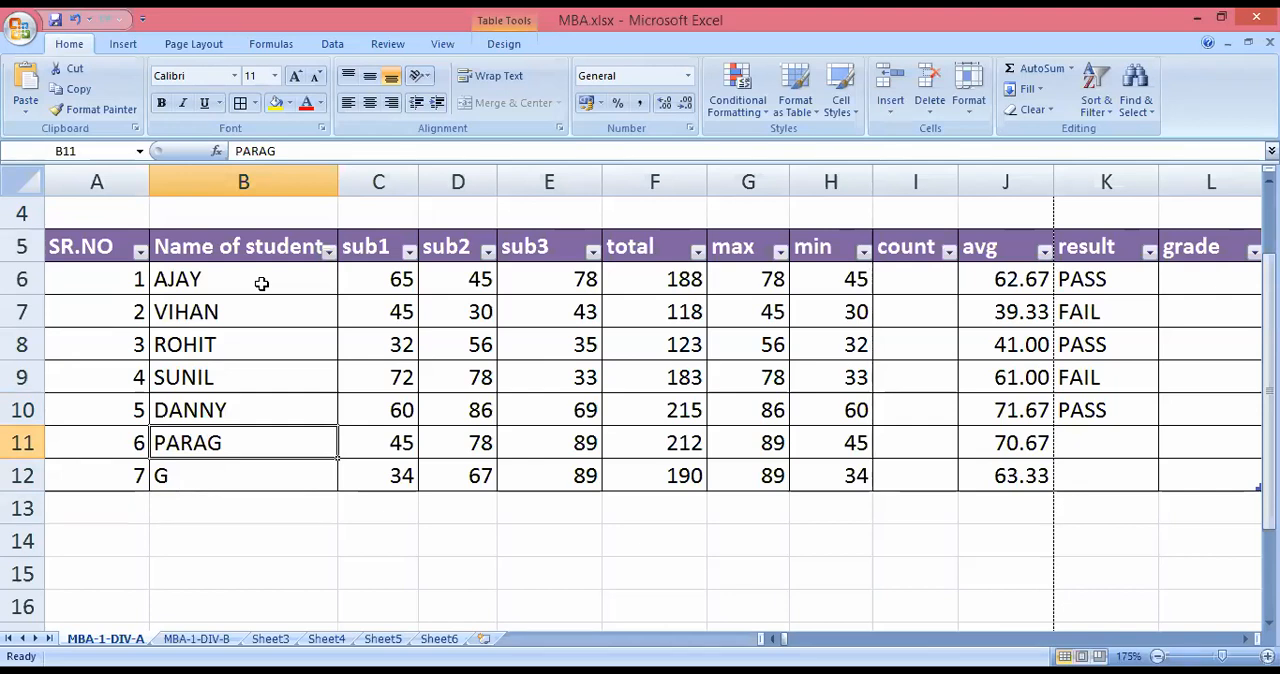
{"action": "type", "text": "RAVI"}
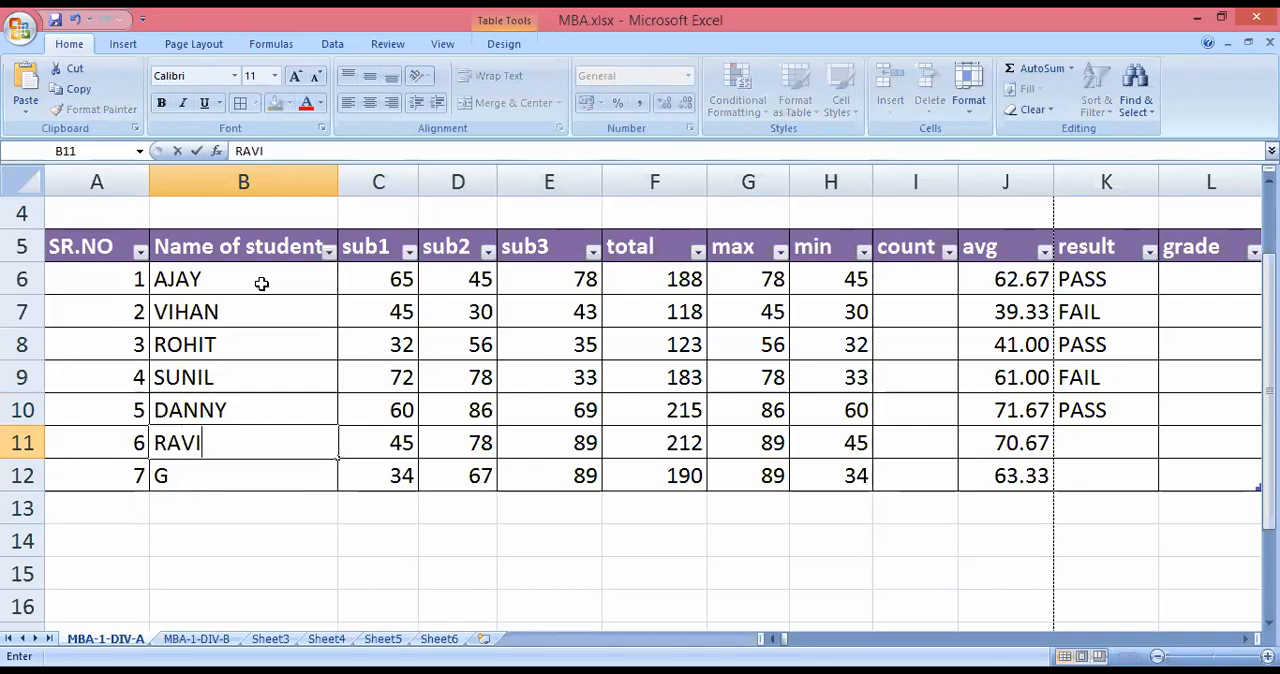
{"action": "left_click", "coordinate": [229, 472]}
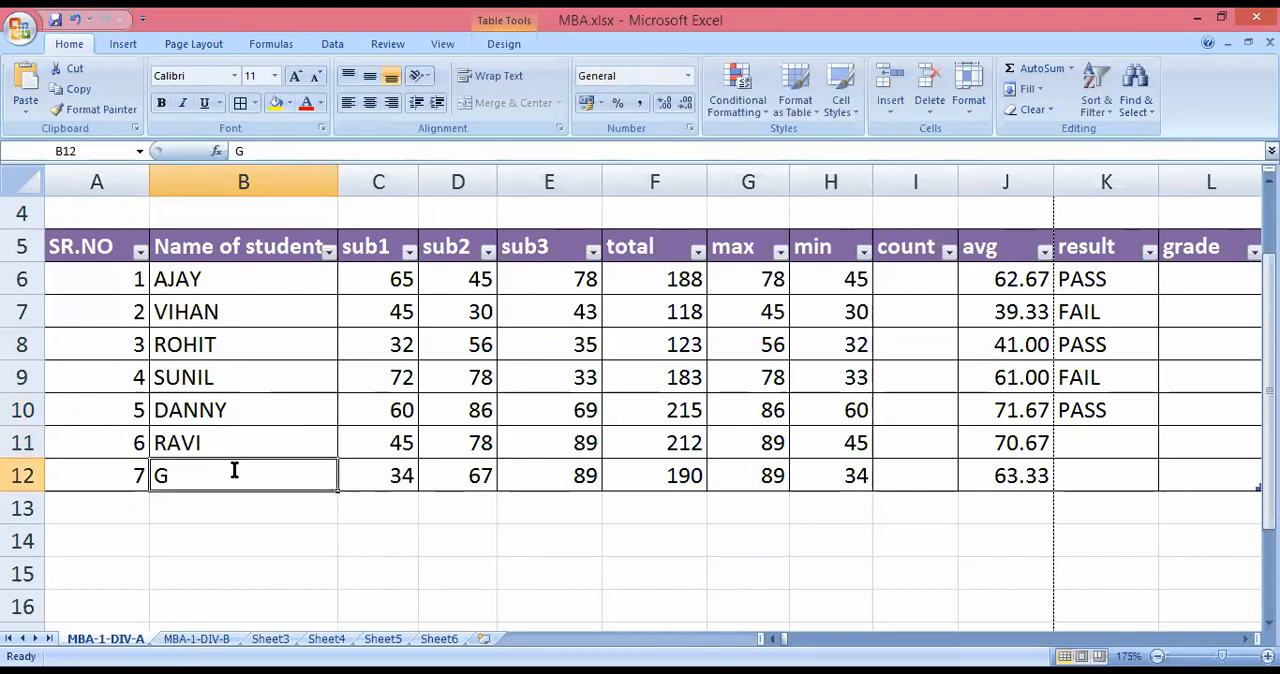
{"action": "type", "text": "PARAG"}
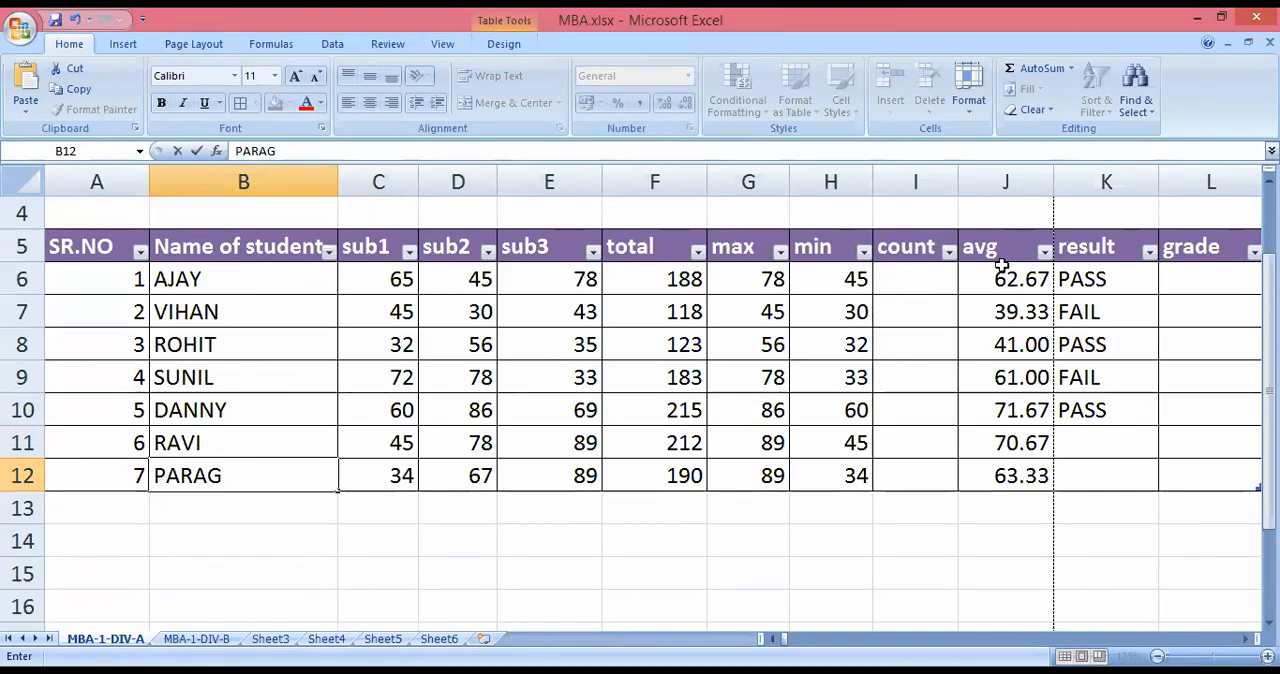
{"action": "right_click", "coordinate": [1028, 180]}
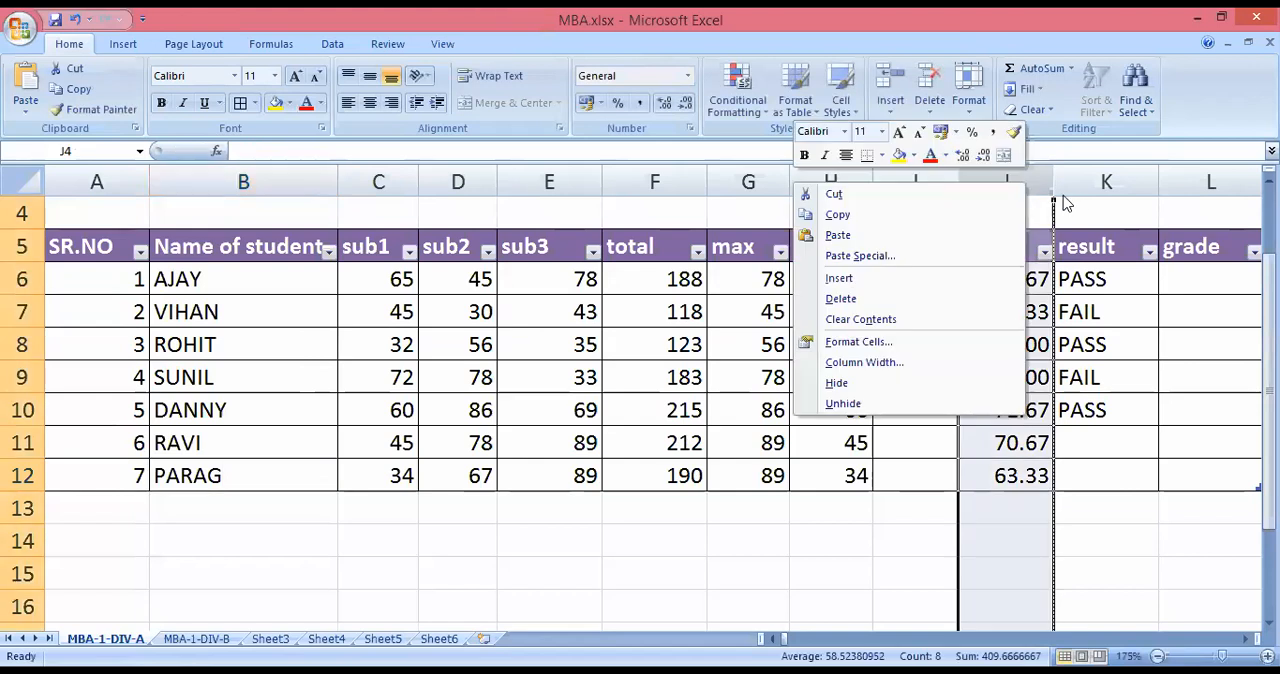
{"action": "left_click", "coordinate": [1085, 173]}
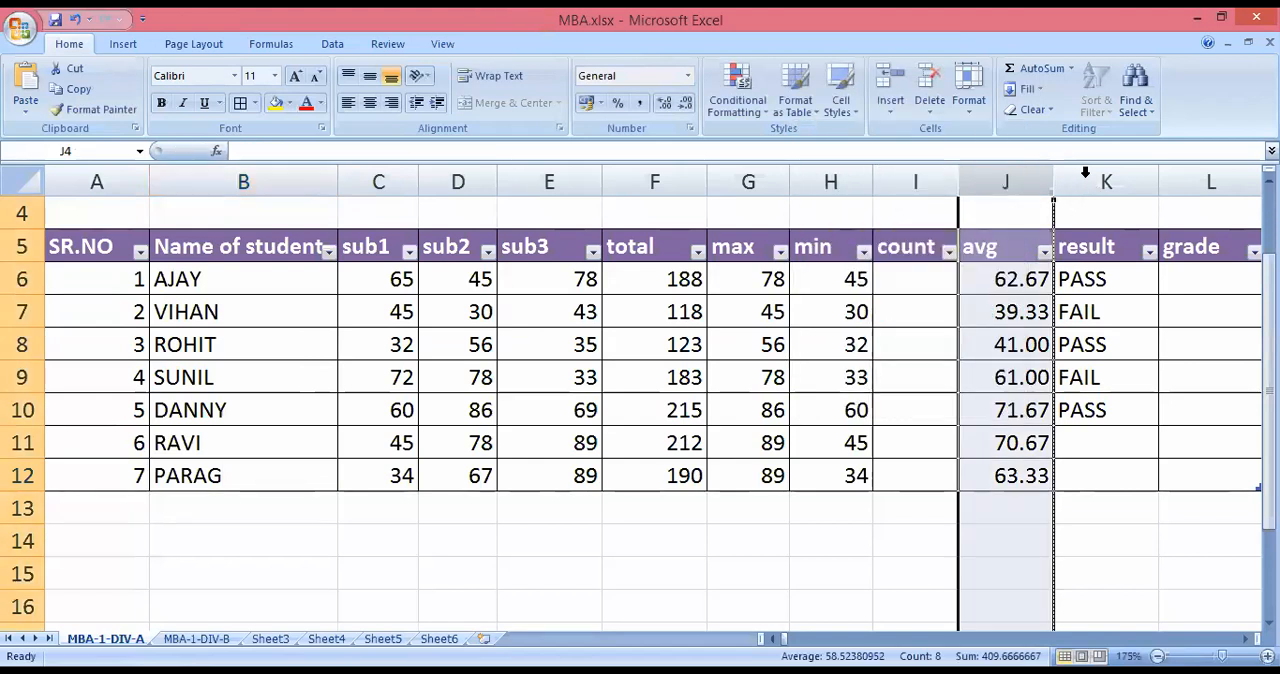
Sort the table rows by the avg values in J6:J12 from largest to smallest.
{"action": "left_click", "coordinate": [332, 44]}
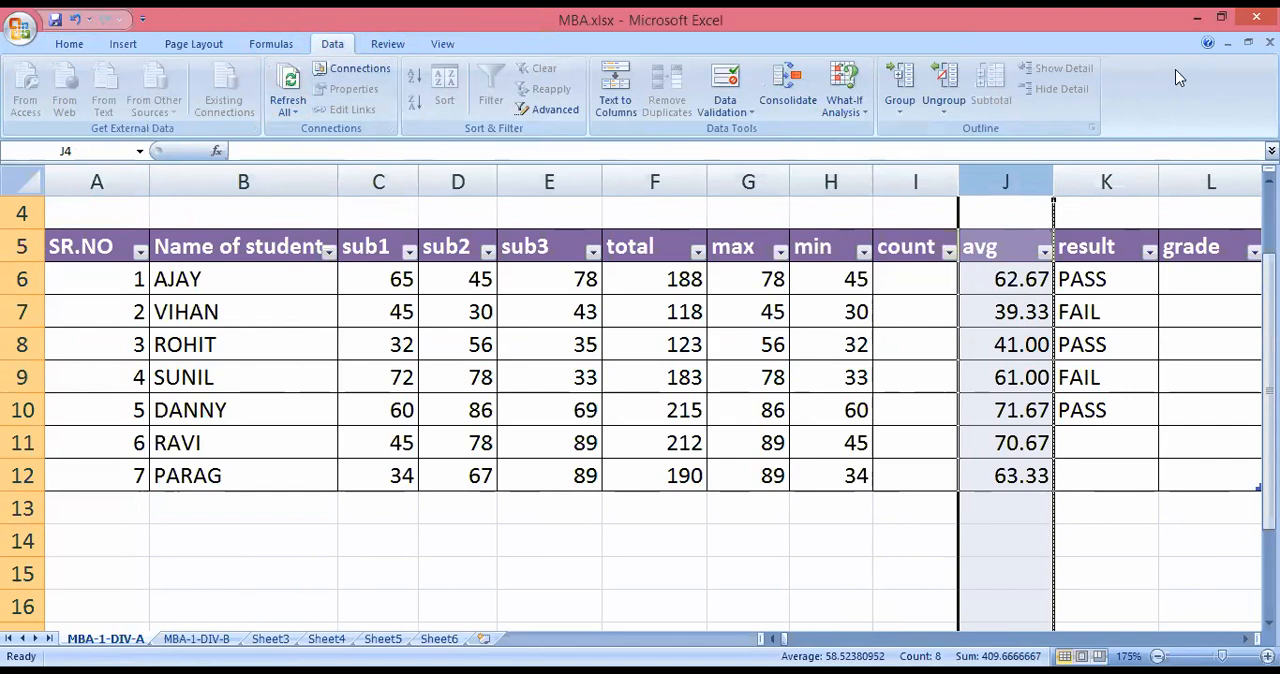
{"action": "left_click", "coordinate": [1106, 548]}
{"action": "left_click_drag", "start_coordinate": [983, 279], "coordinate": [994, 466]}
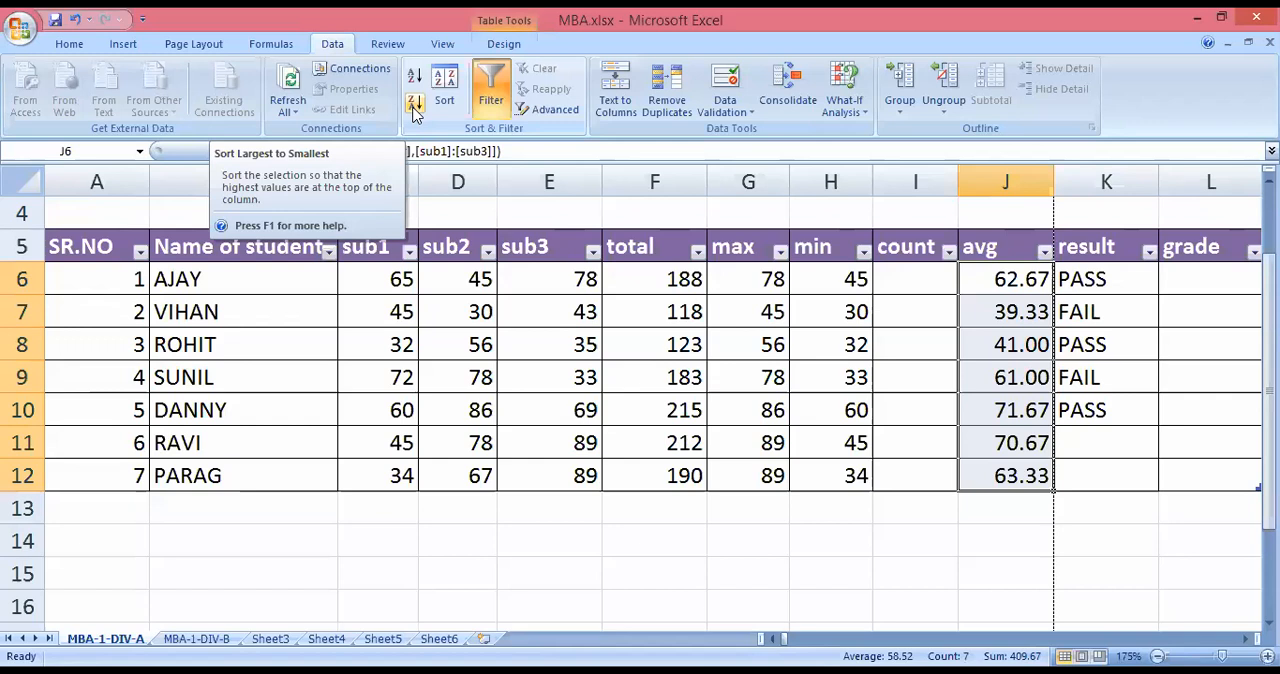
{"action": "left_click", "coordinate": [415, 105]}
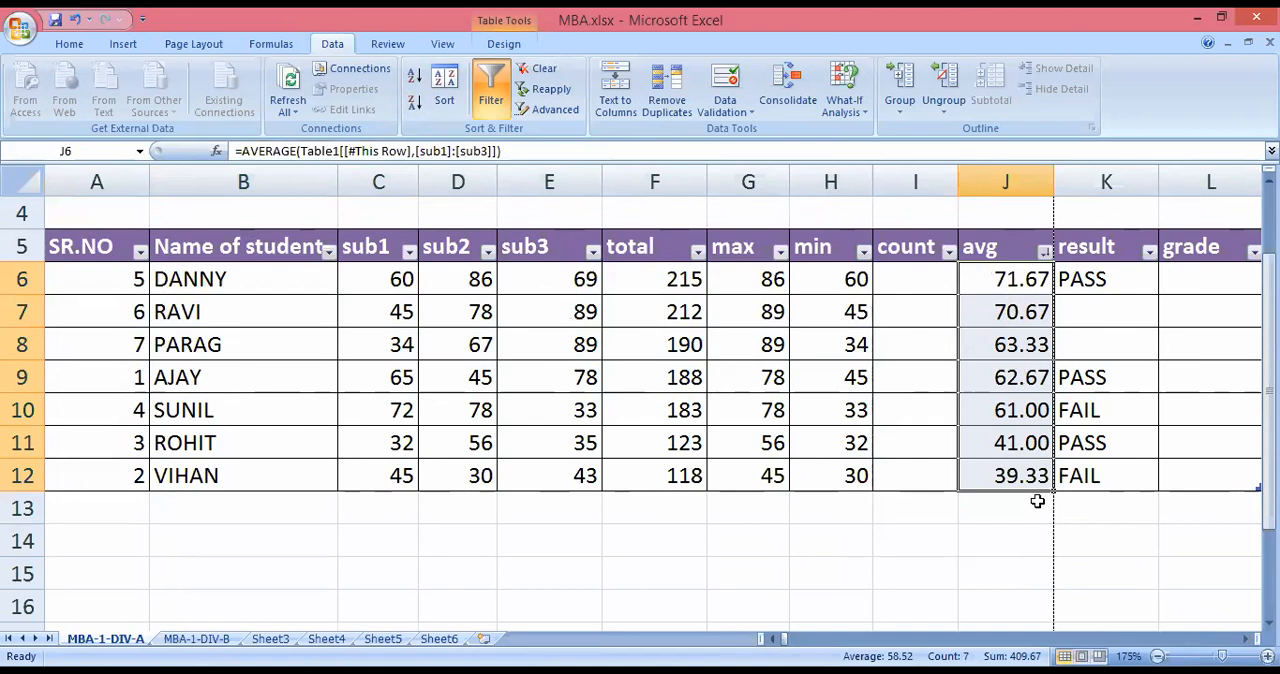
Undo the descending sort and sort the table by avg from smallest to largest.
{"action": "left_click", "coordinate": [73, 22]}
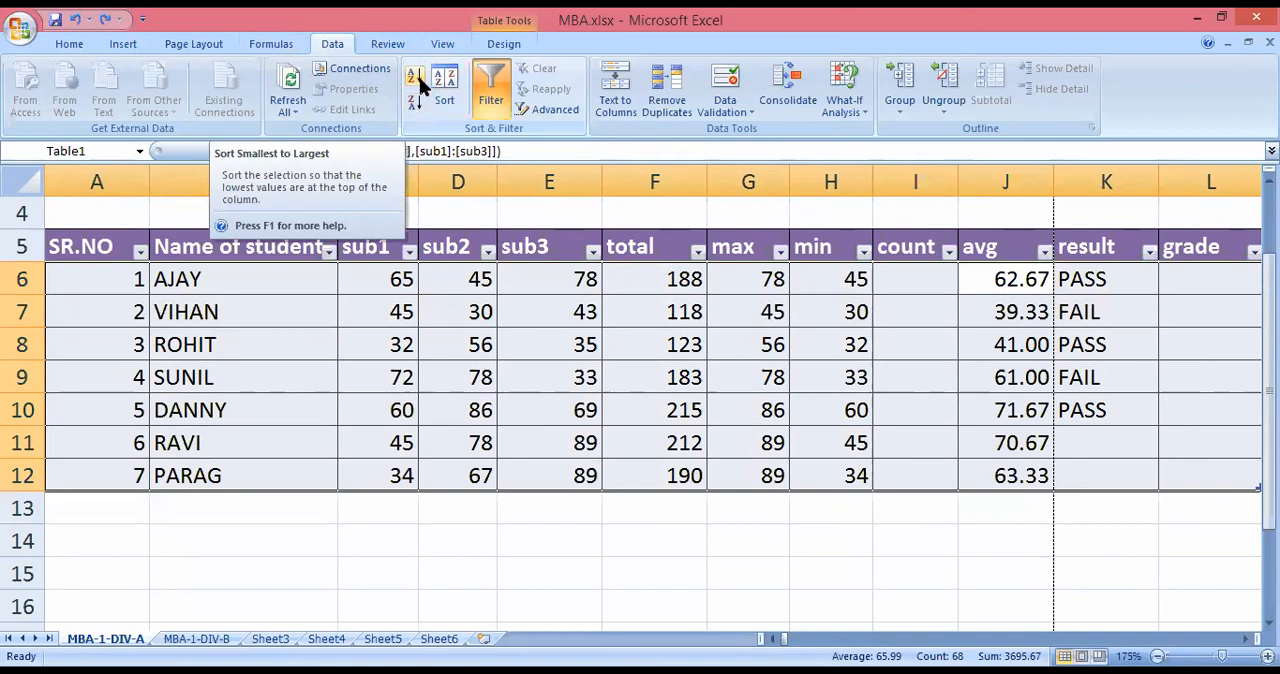
{"action": "left_click", "coordinate": [420, 84]}
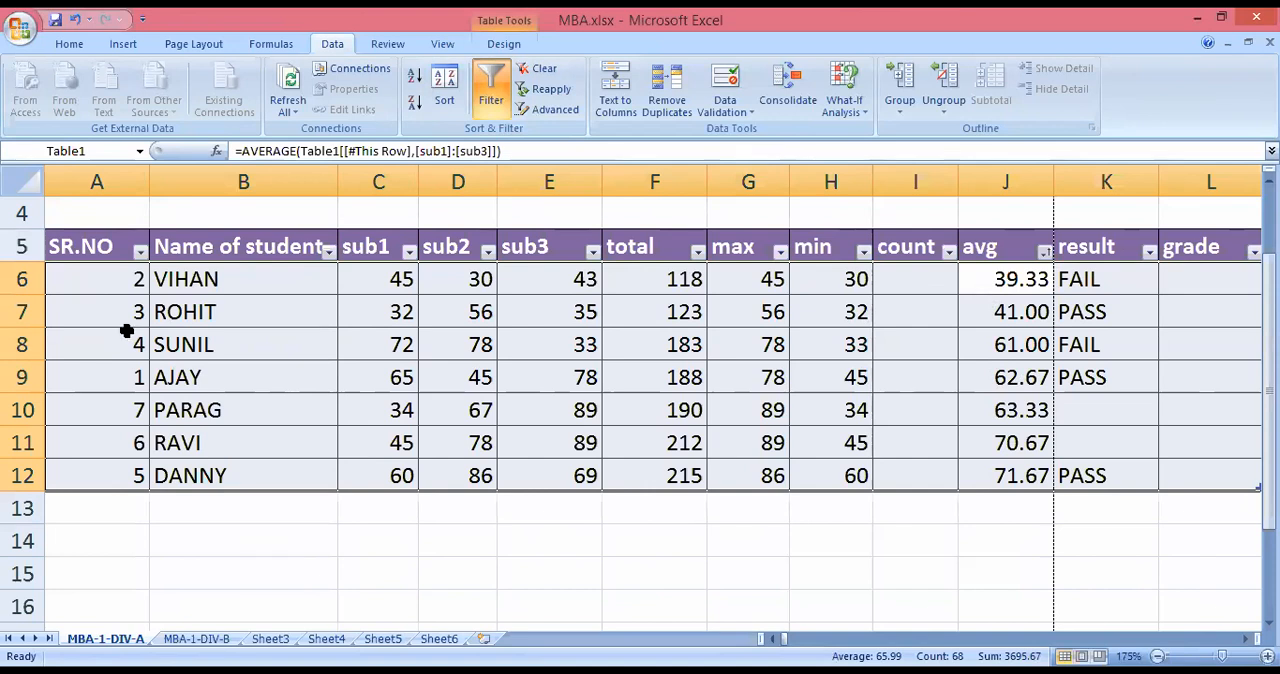
Sort the table by the student names in B6:B12 from A to Z, and again from Z to A.
{"action": "left_click_drag", "start_coordinate": [200, 290], "coordinate": [203, 466]}
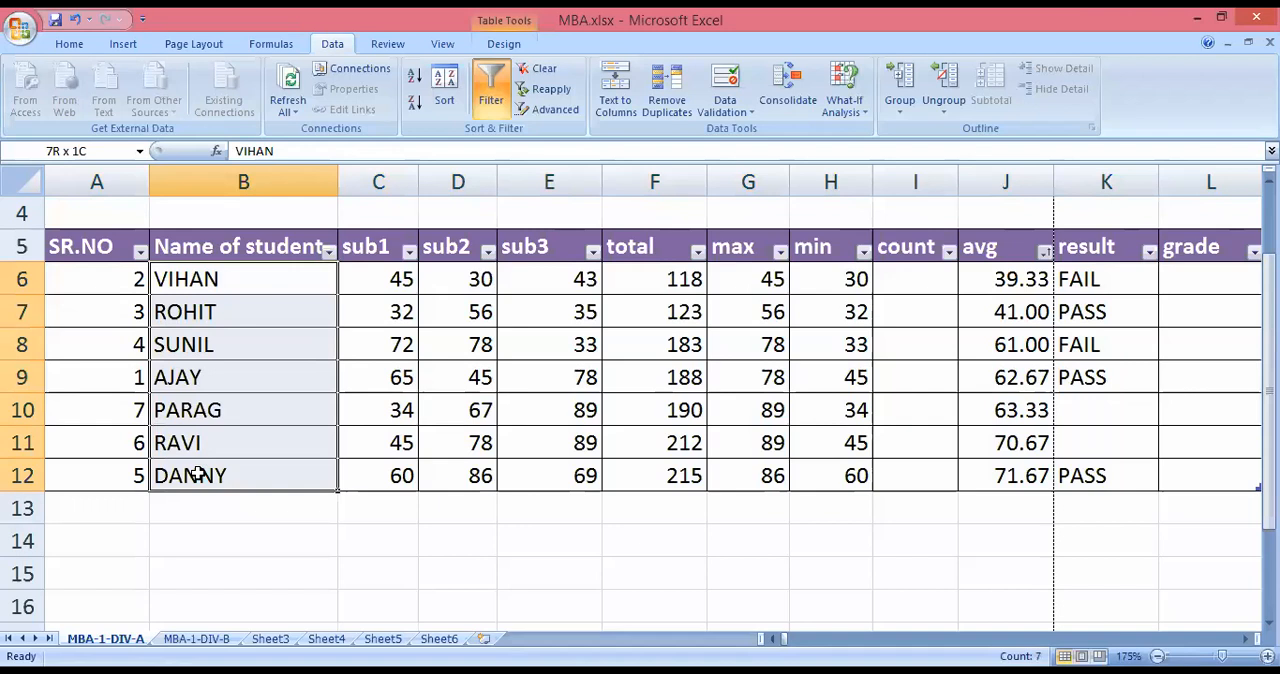
{"action": "left_click", "coordinate": [197, 476]}
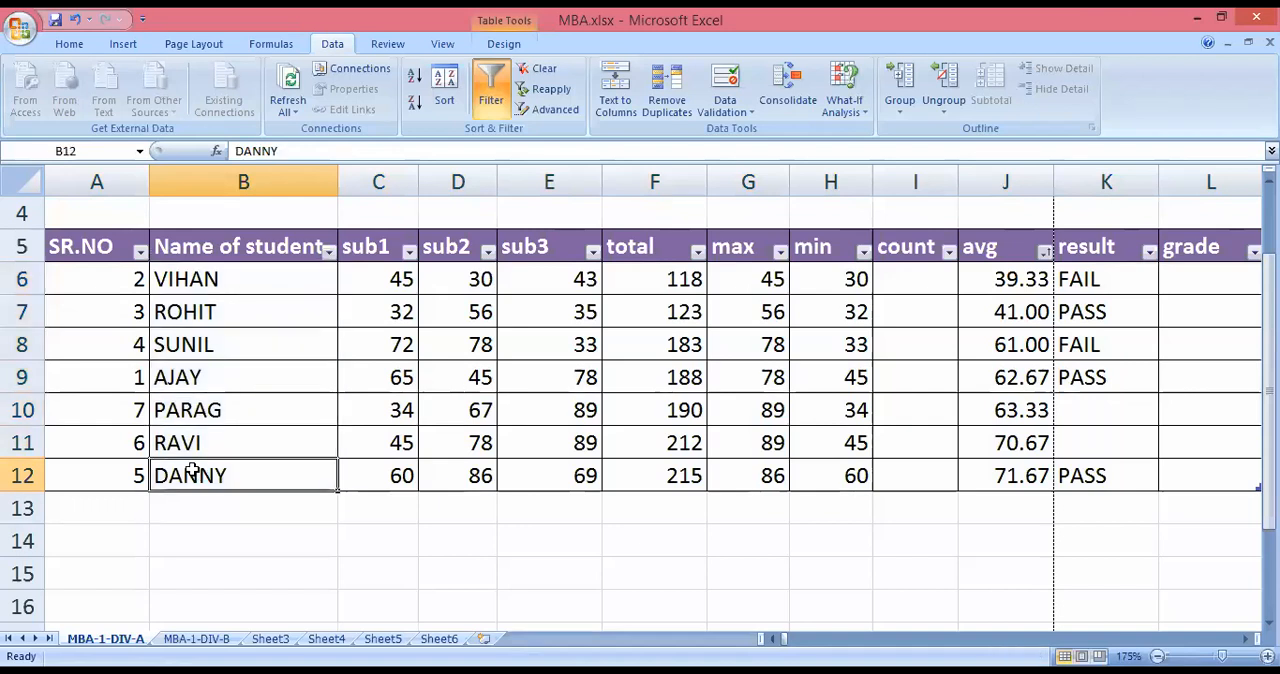
{"action": "left_click", "coordinate": [209, 283]}
{"action": "left_click_drag", "start_coordinate": [220, 341], "coordinate": [218, 476]}
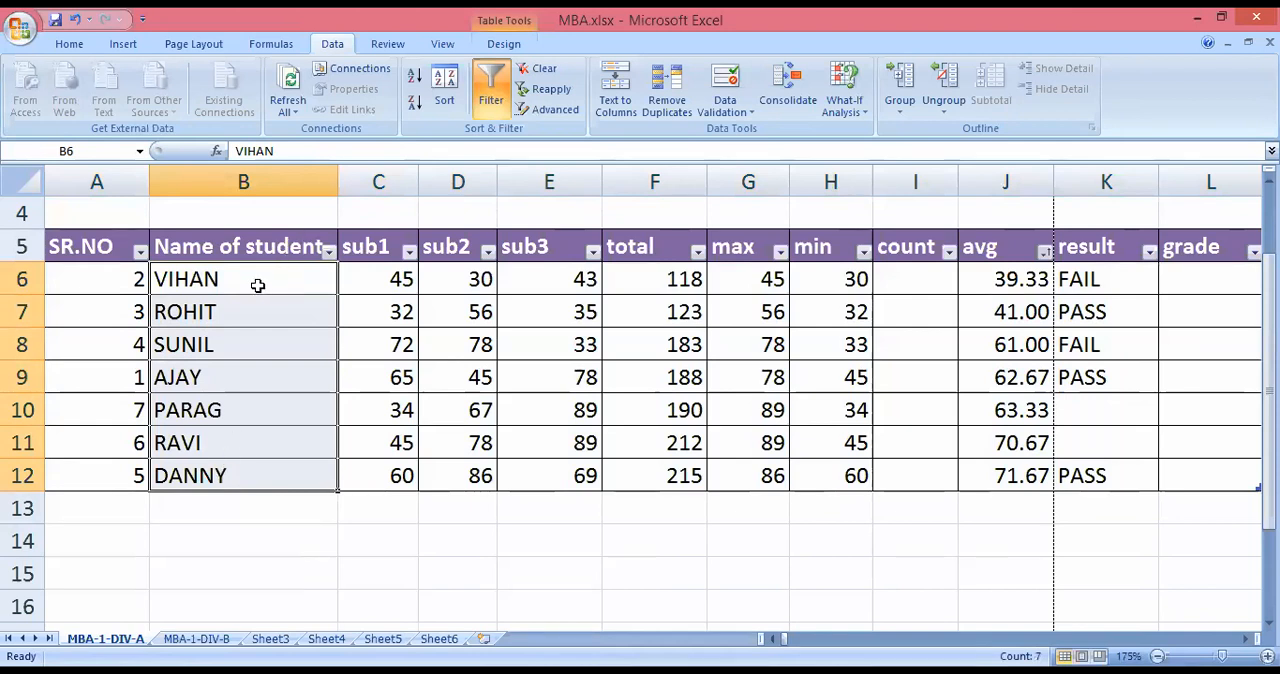
{"action": "left_click", "coordinate": [418, 84]}
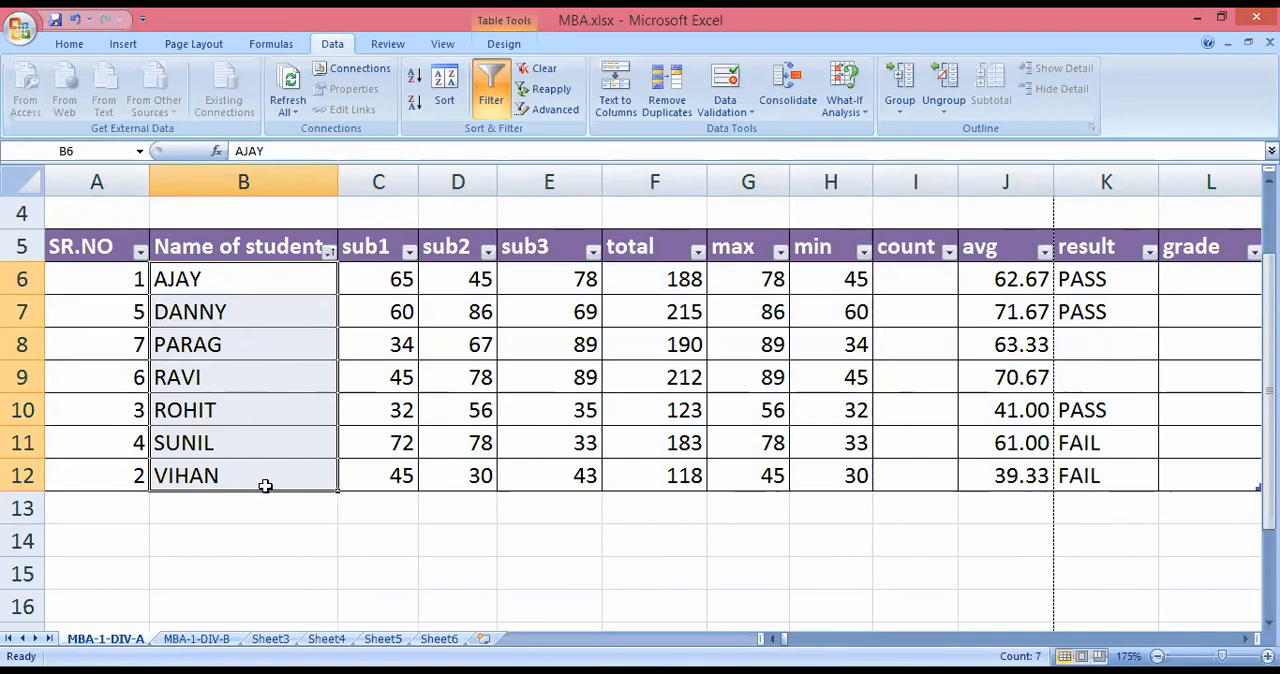
{"action": "left_click", "coordinate": [414, 104]}
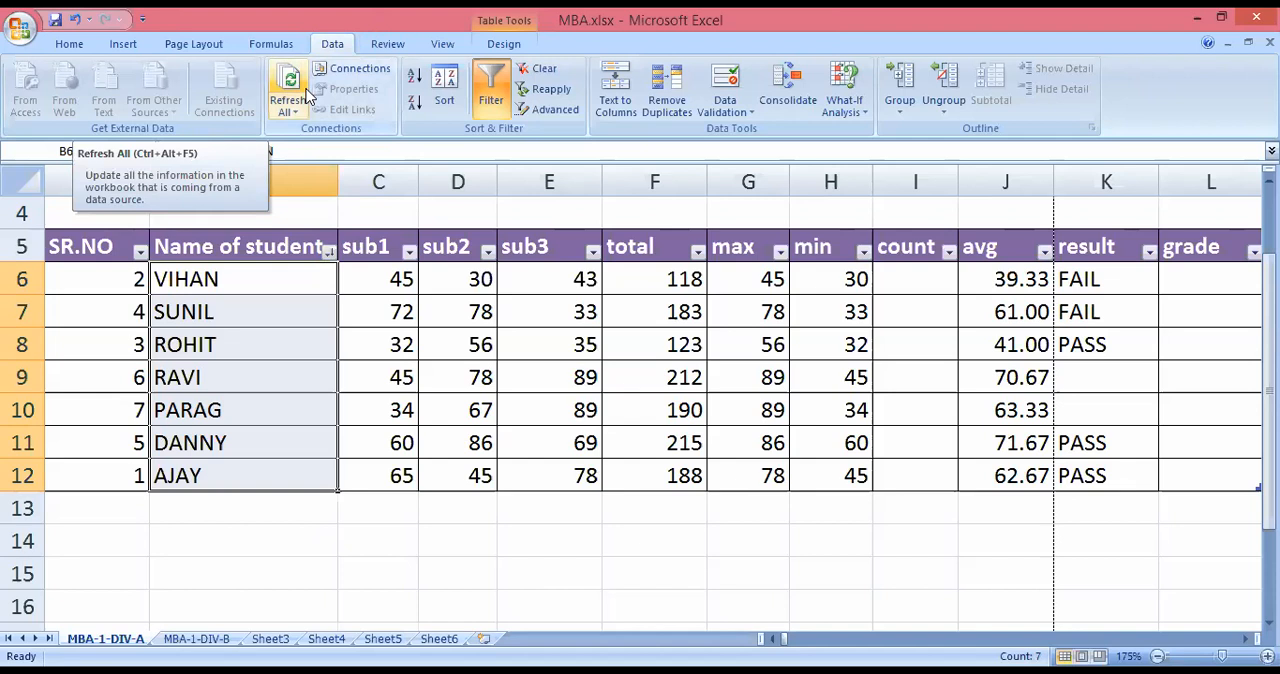
Switch the table's filter off and on again, and view the filter options of the Name of student column.
{"action": "left_click", "coordinate": [500, 88]}
{"action": "left_click", "coordinate": [500, 88]}
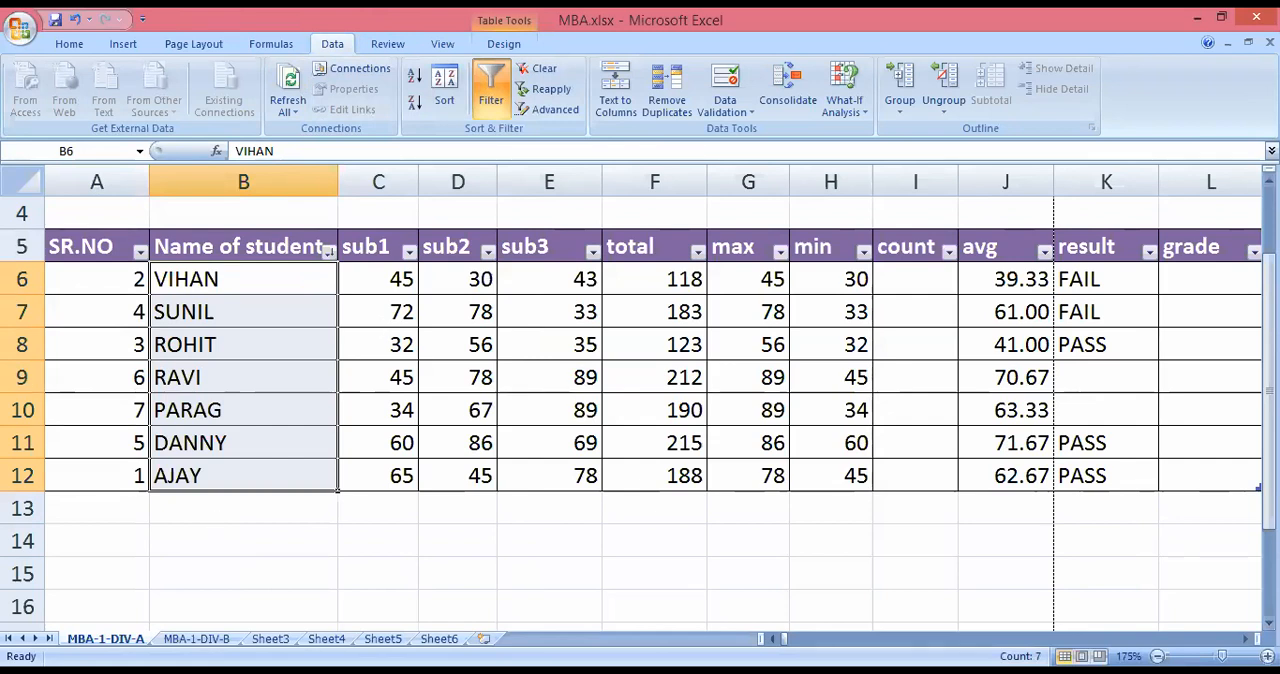
{"action": "left_click", "coordinate": [1191, 625]}
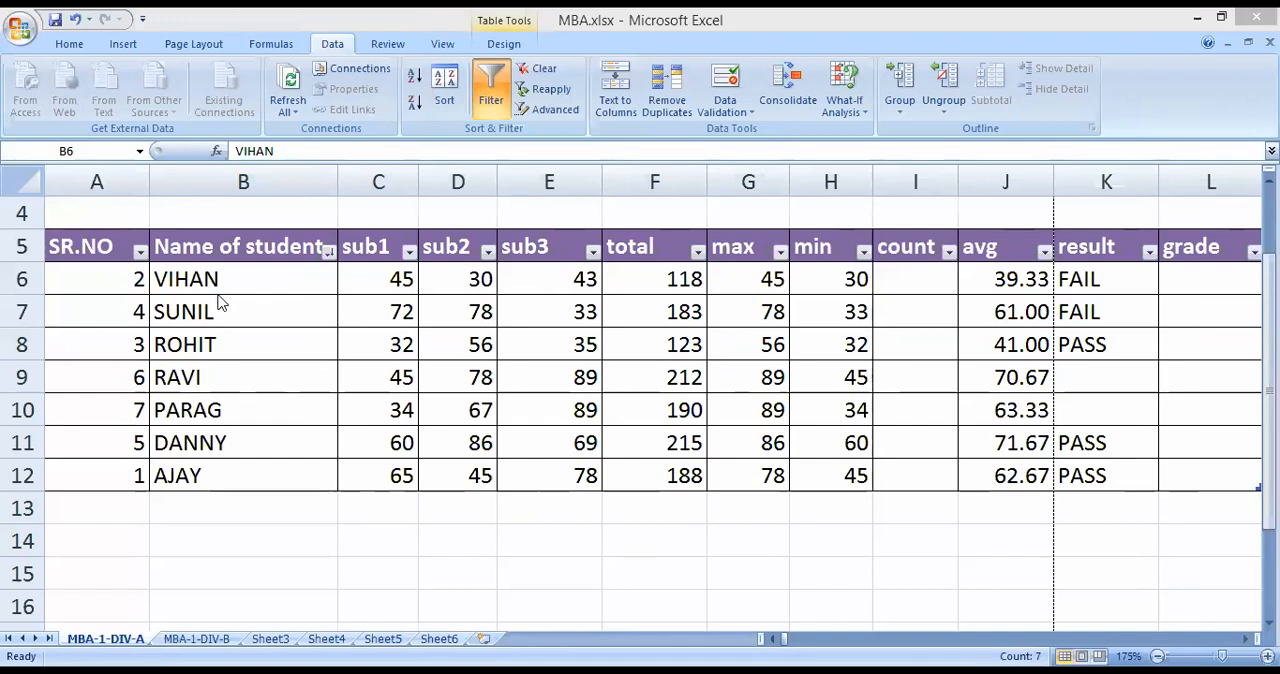
{"action": "left_click", "coordinate": [328, 252]}
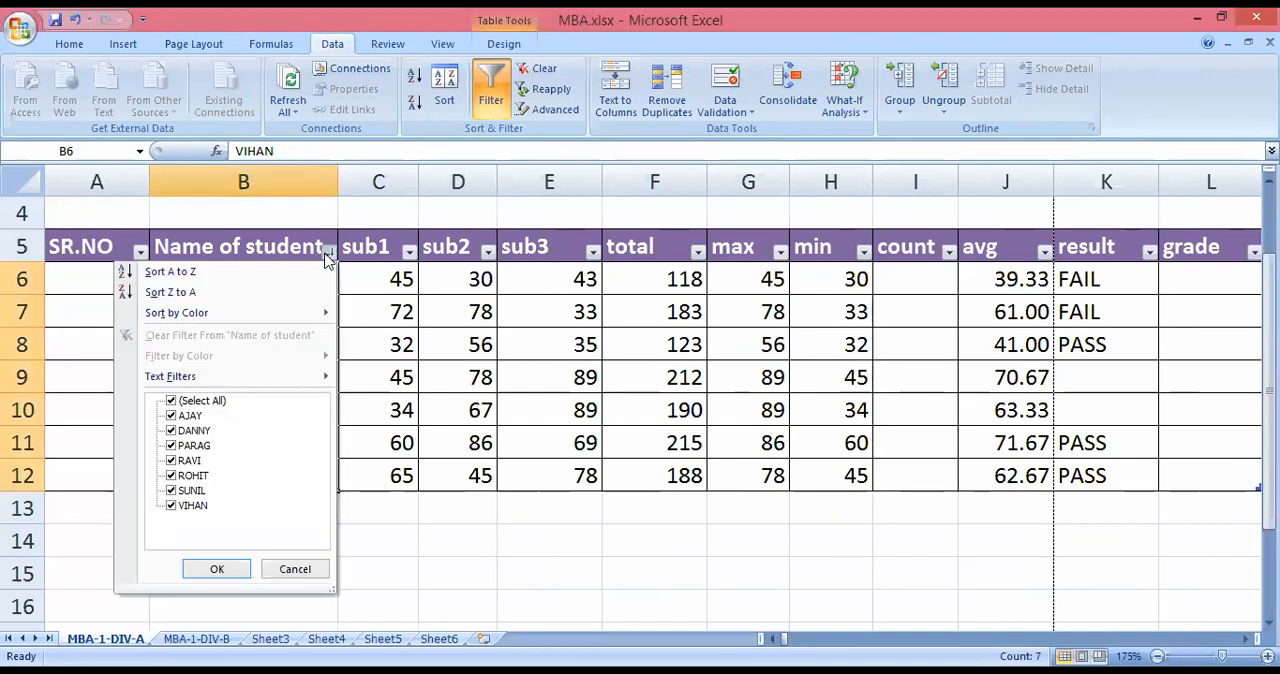
{"action": "left_click", "coordinate": [421, 539]}
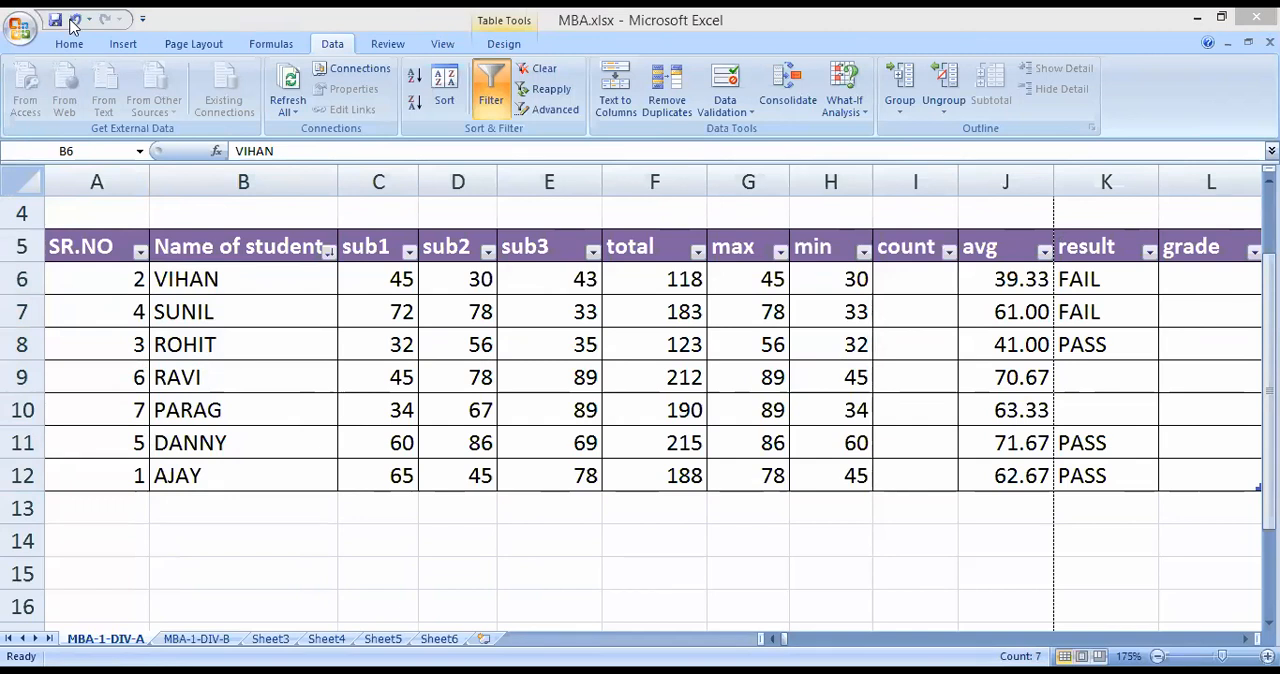
Undo the filter toggling and all sorts so the table is back in serial-number order.
{"action": "left_click", "coordinate": [72, 24]}
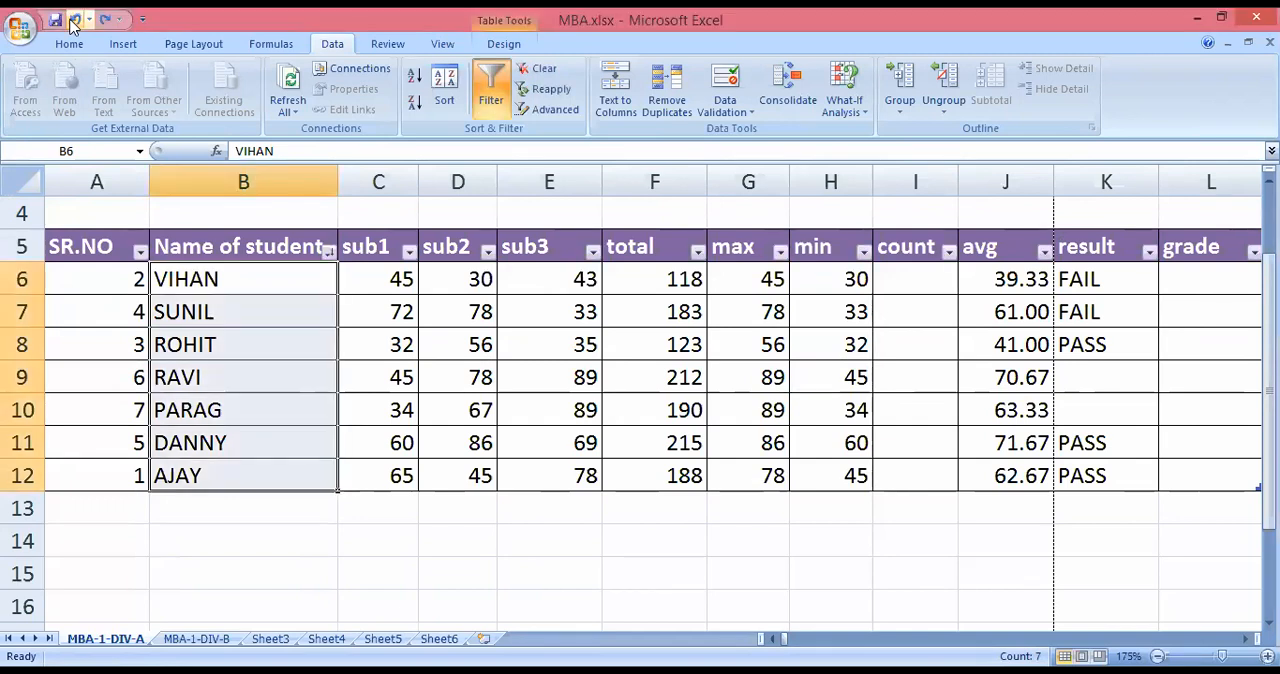
{"action": "left_click", "coordinate": [72, 24]}
{"action": "left_click", "coordinate": [72, 24]}
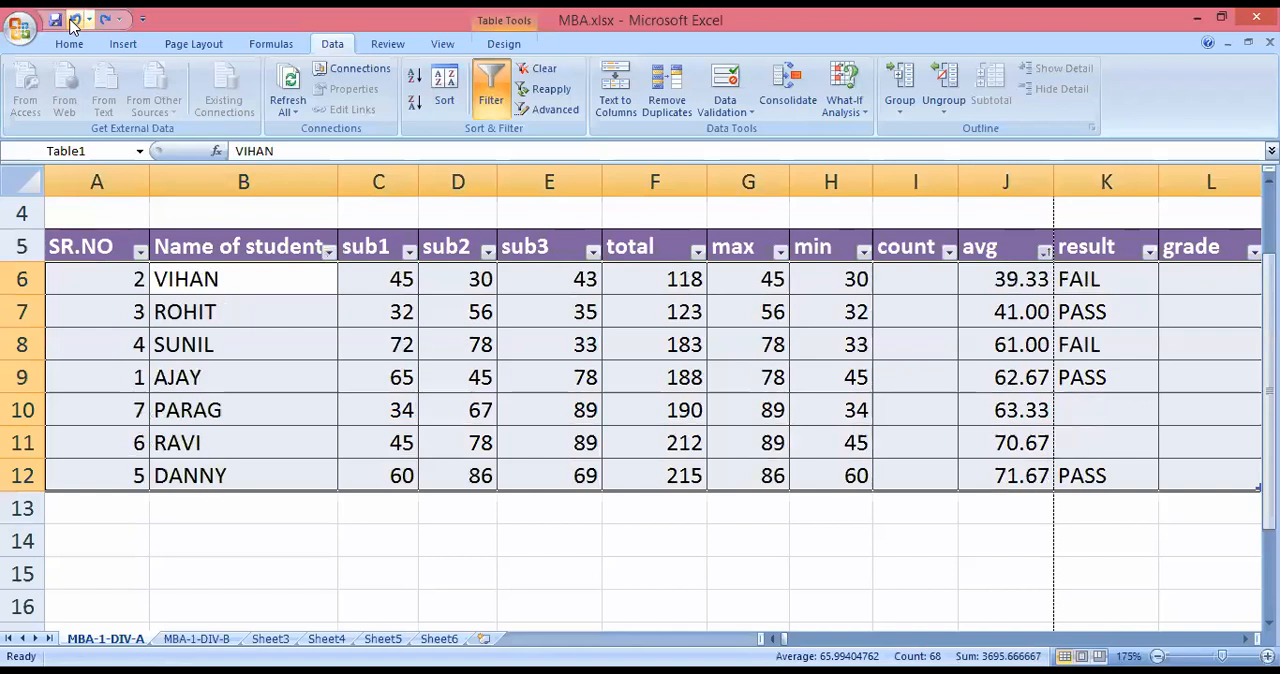
{"action": "left_click", "coordinate": [72, 24]}
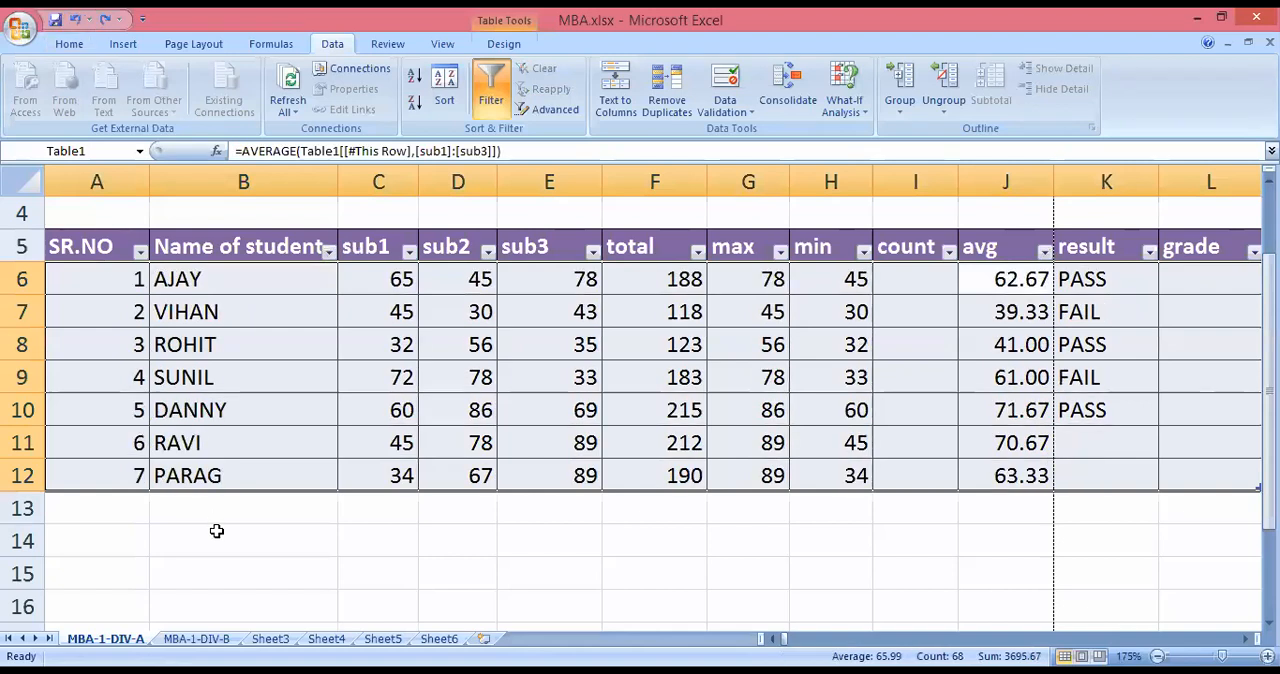
{"action": "left_click", "coordinate": [216, 532]}
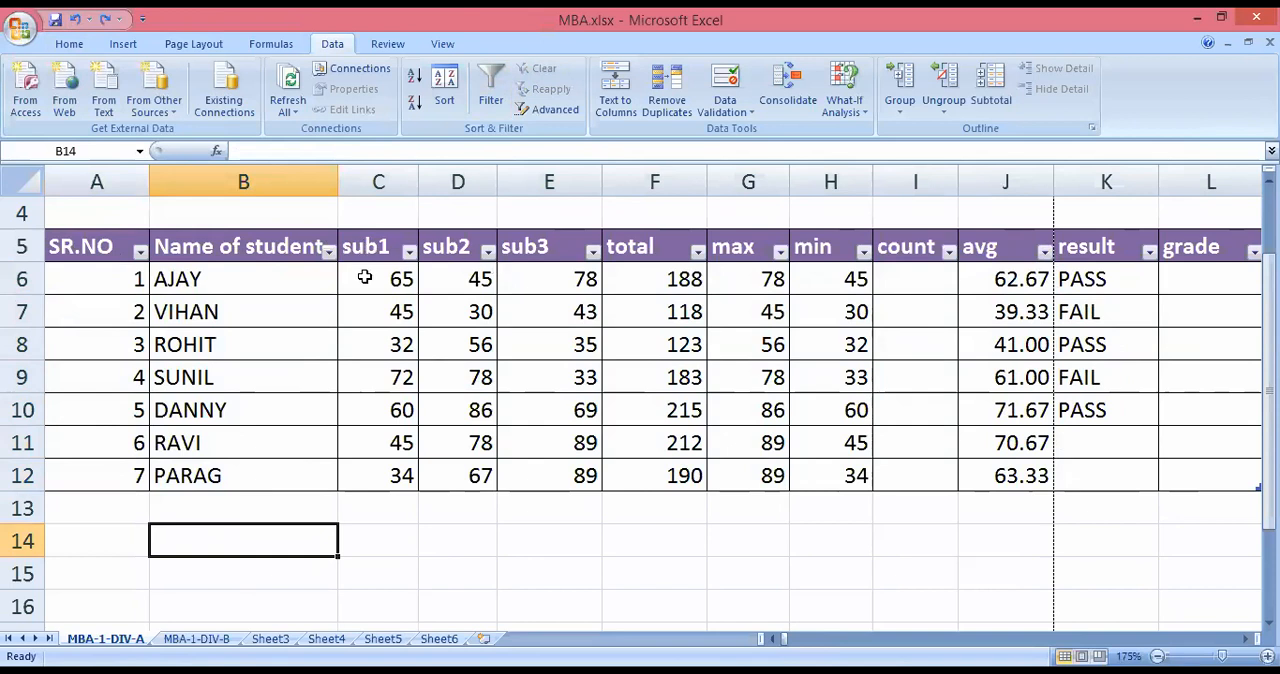
View the sort and filter options of the SR.NO column, including sorting by colour.
{"action": "left_click", "coordinate": [141, 253]}
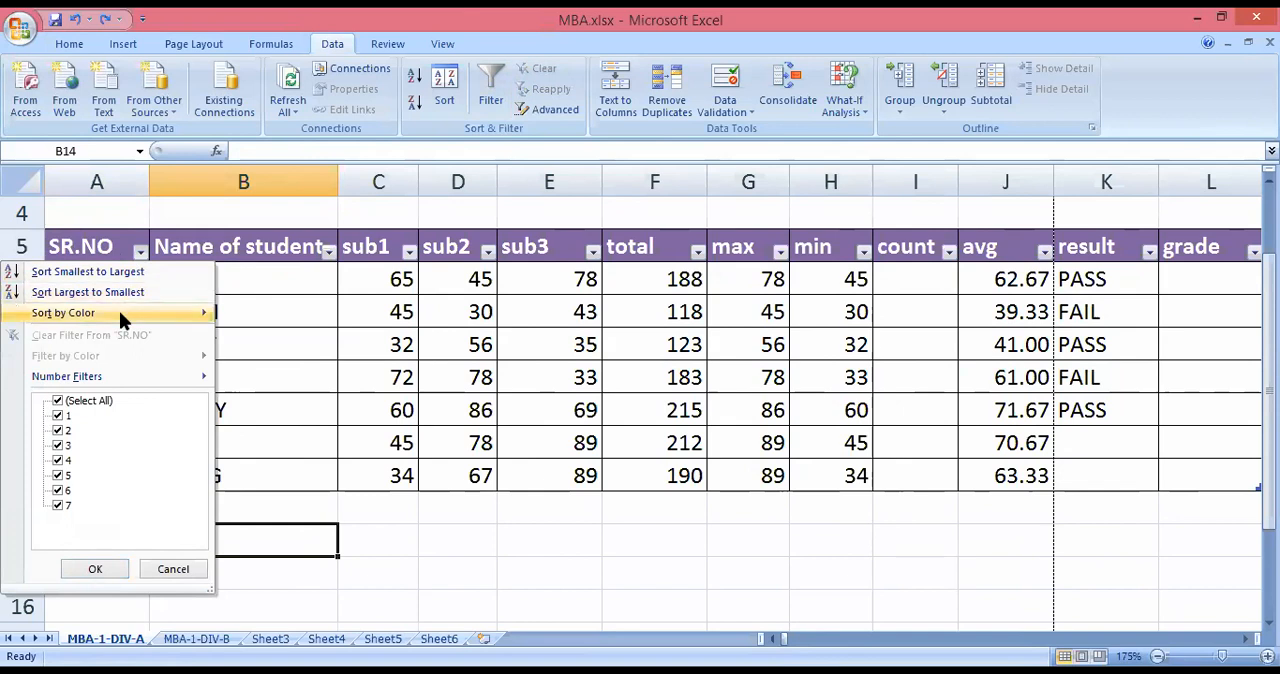
{"action": "mouse_move", "coordinate": [120, 313]}
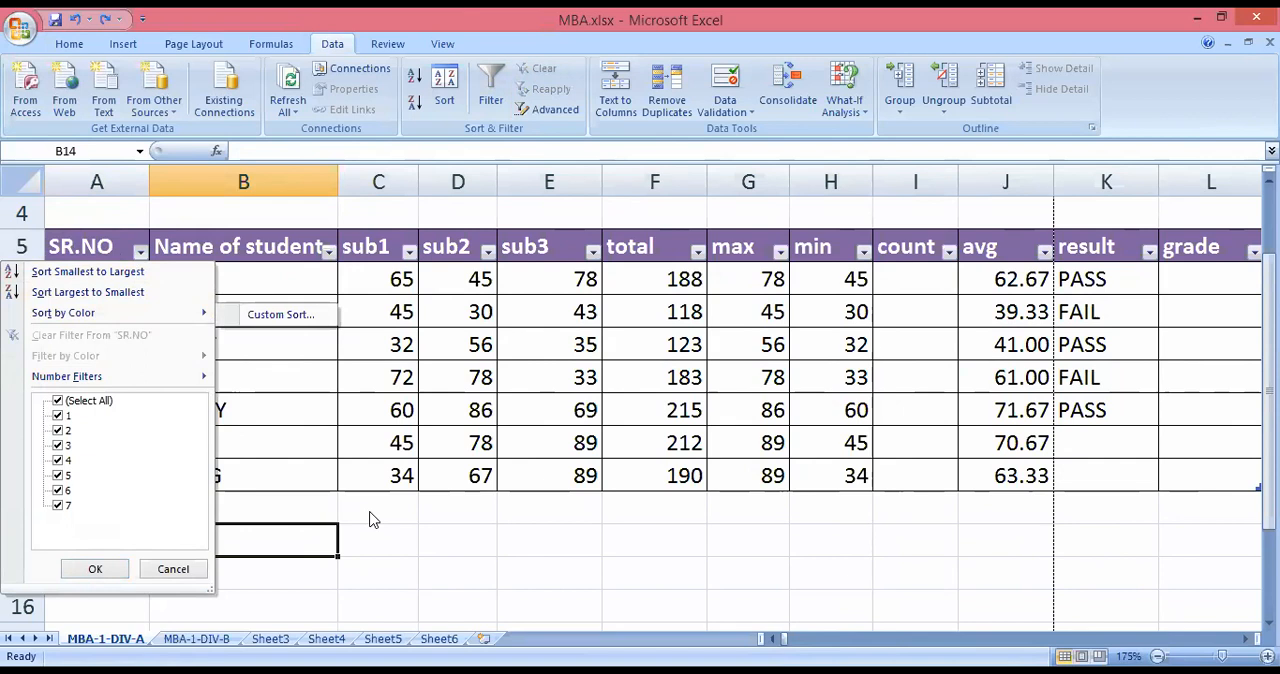
{"action": "left_click", "coordinate": [95, 255]}
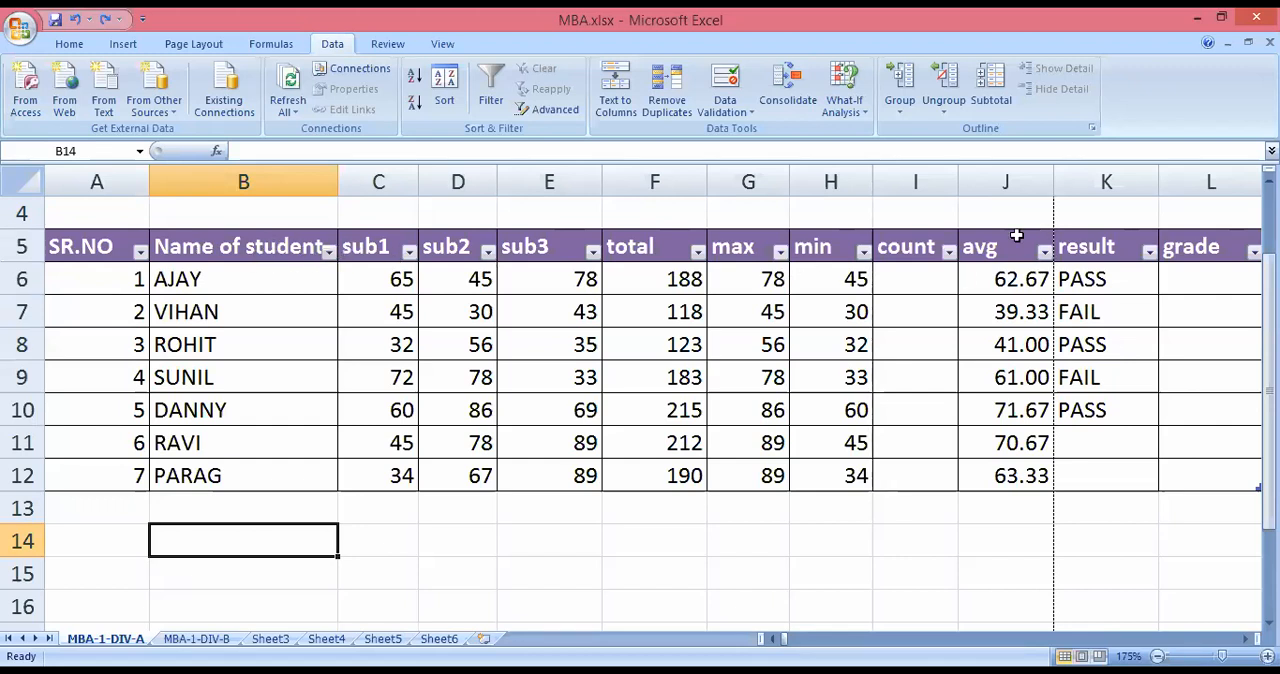
Filter the Name of student column to only the students with serial numbers 1 and 7, and undo the filter.
{"action": "left_click", "coordinate": [329, 252]}
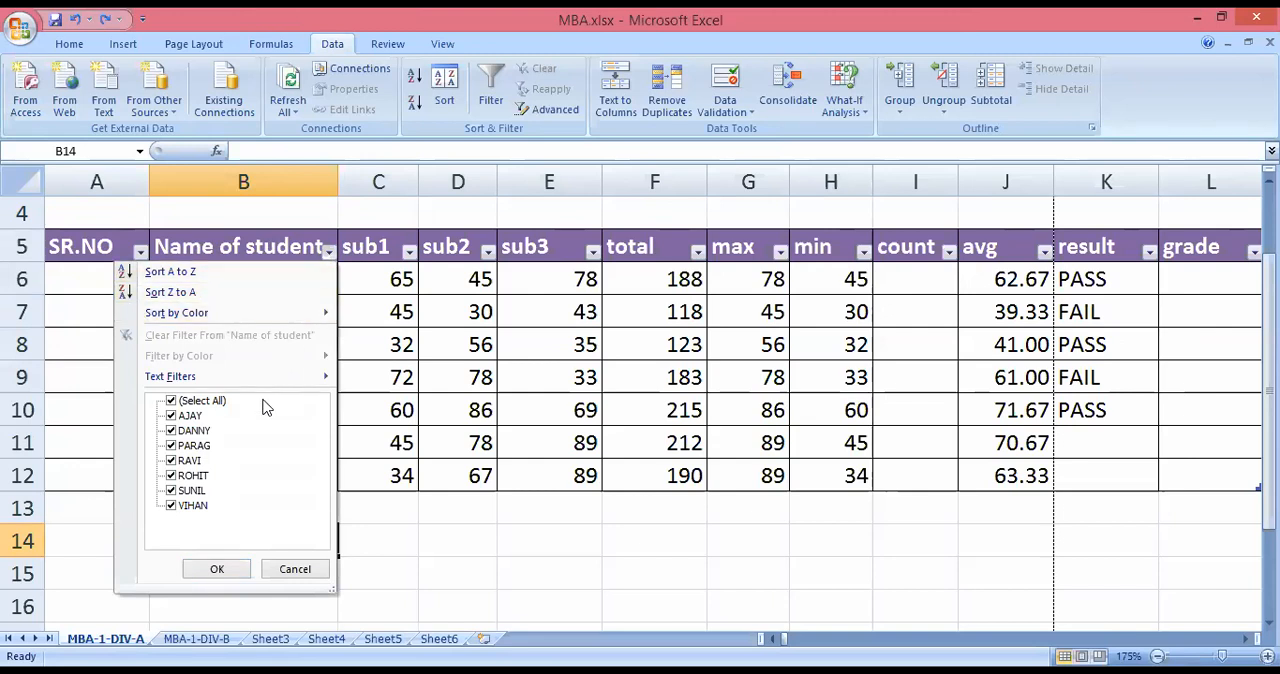
{"action": "mouse_move", "coordinate": [277, 376]}
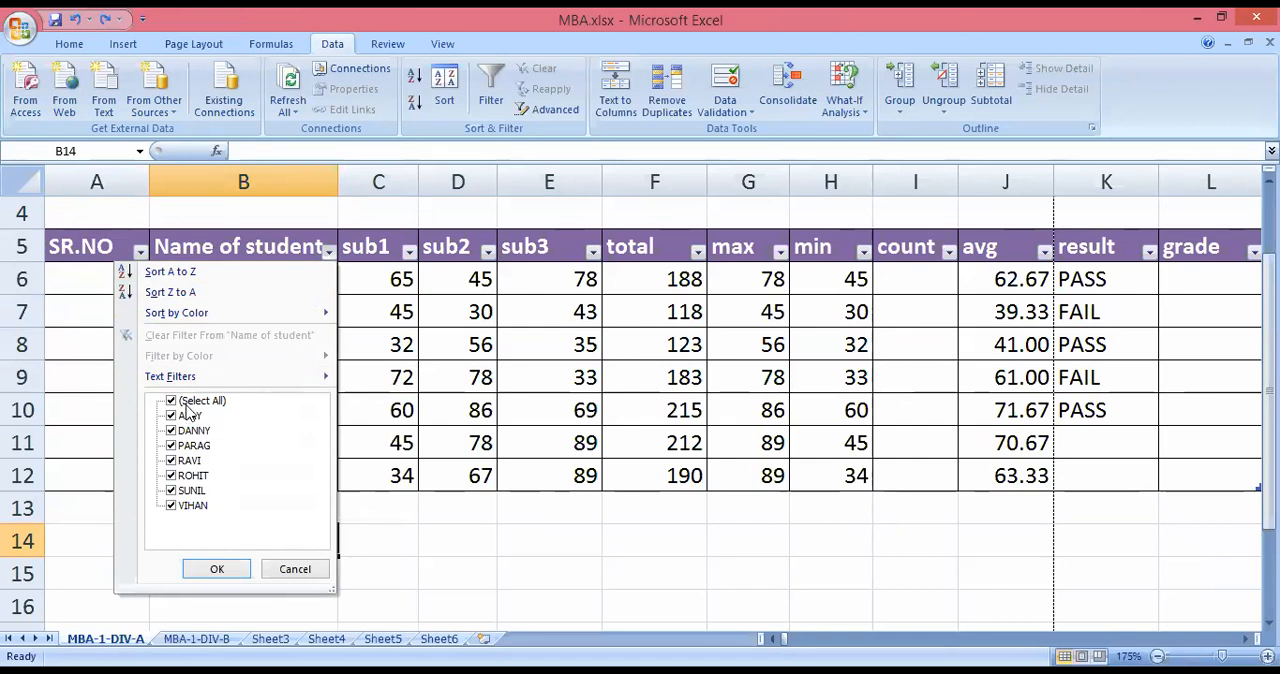
{"action": "left_click", "coordinate": [171, 402]}
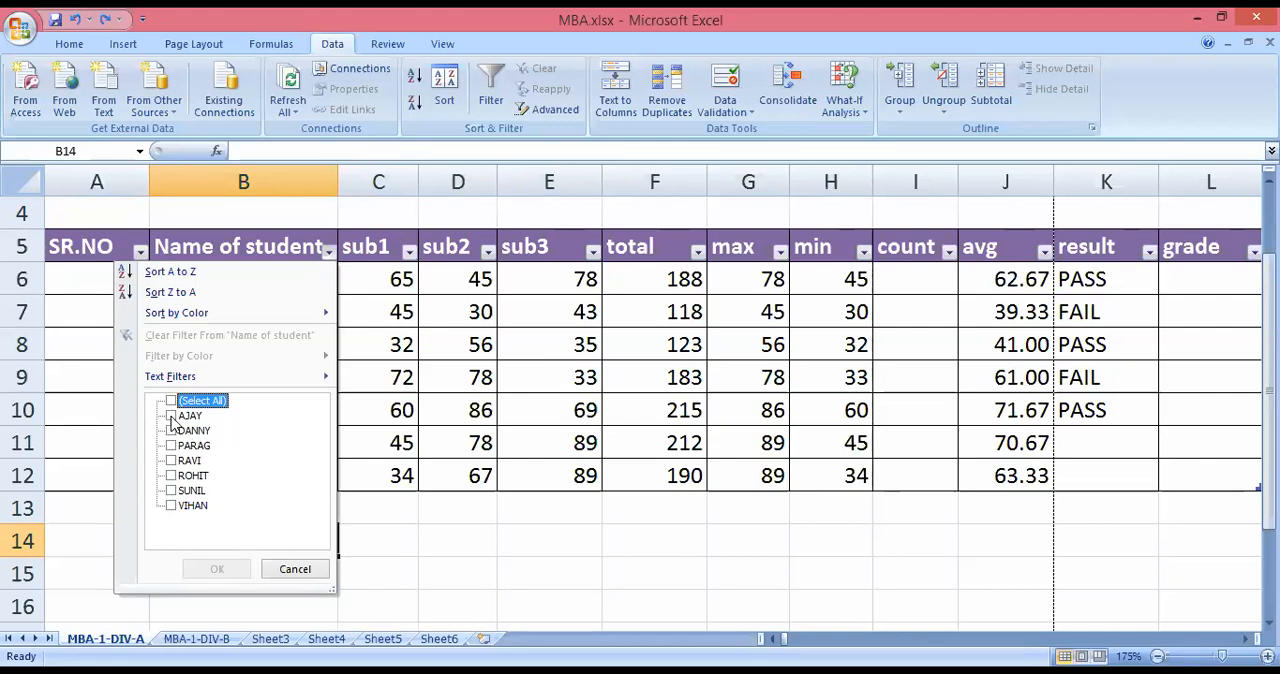
{"action": "left_click", "coordinate": [171, 416]}
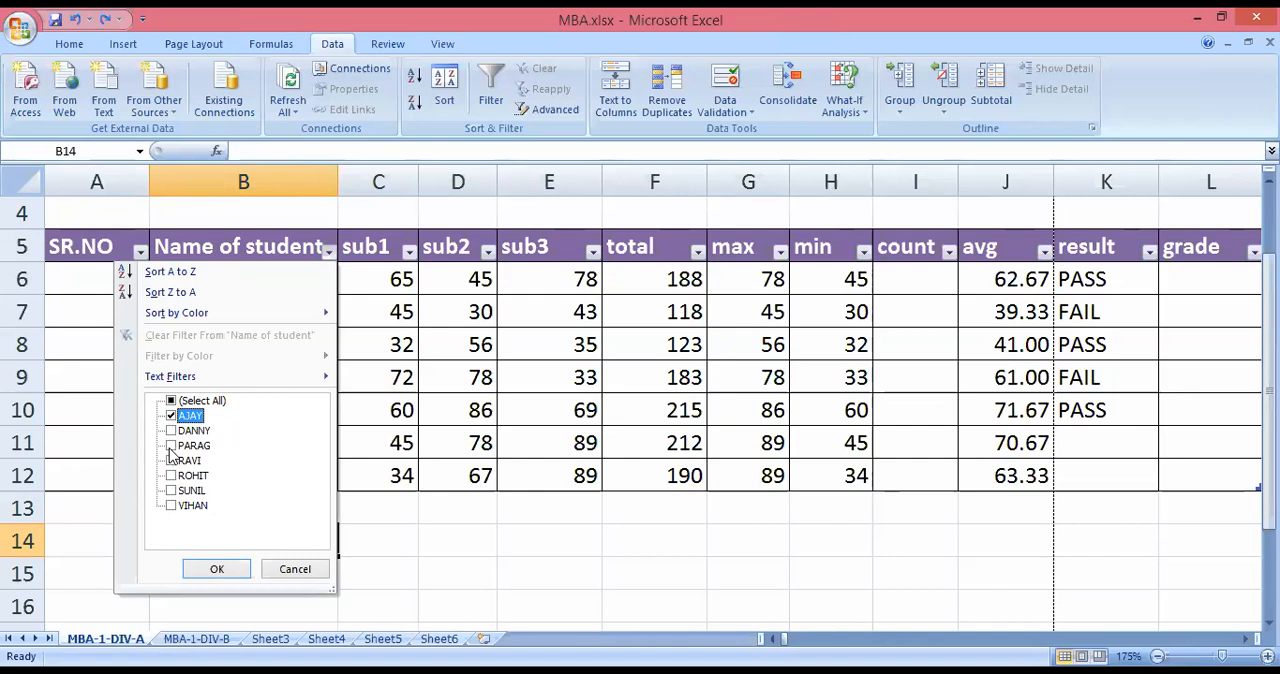
{"action": "left_click", "coordinate": [171, 446]}
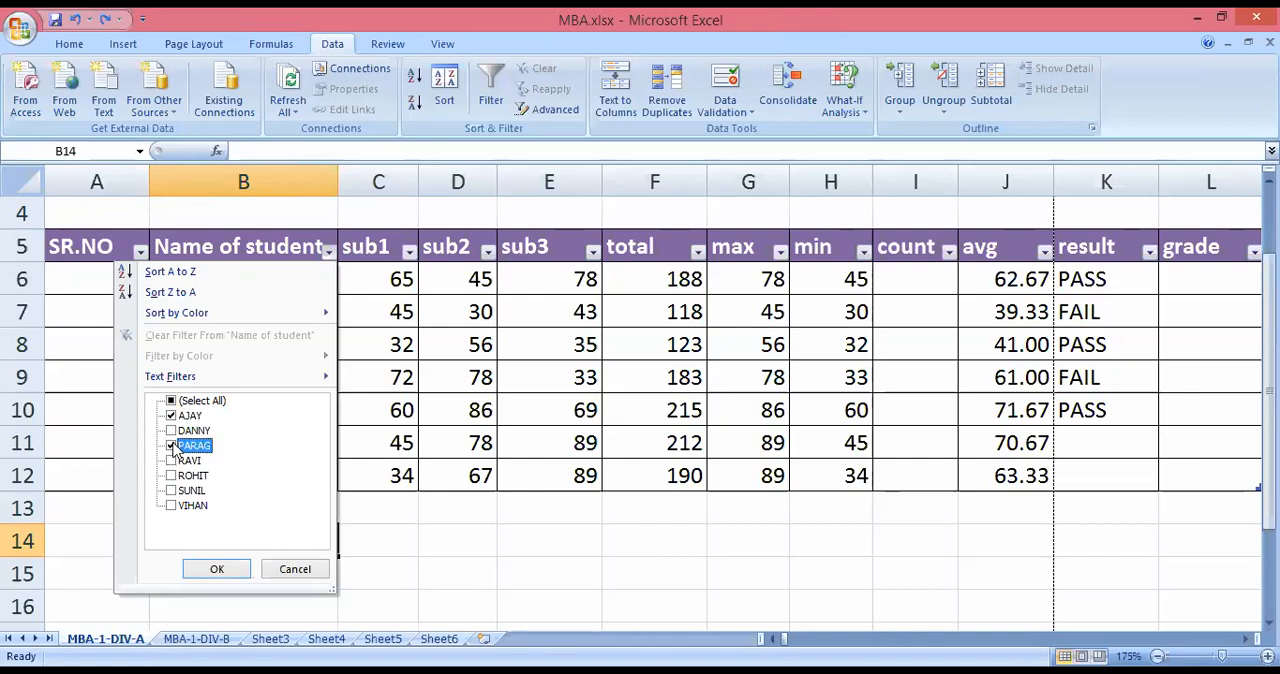
{"action": "left_click", "coordinate": [218, 571]}
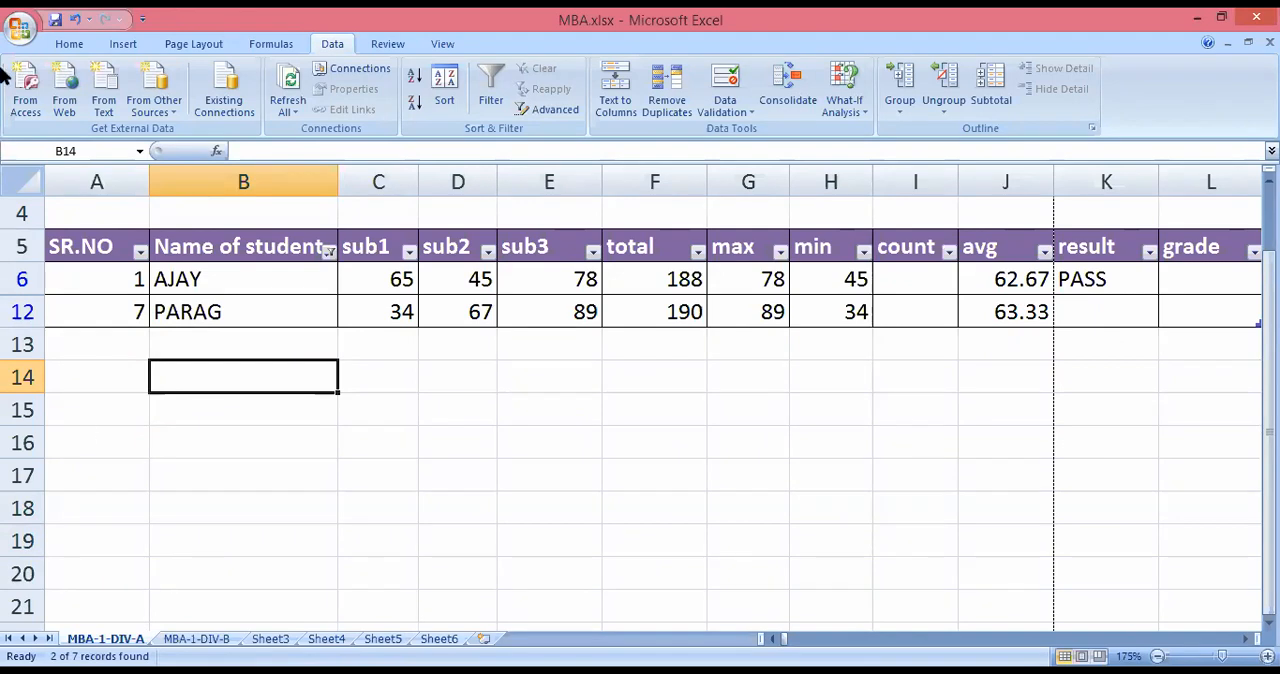
{"action": "left_click", "coordinate": [72, 20]}
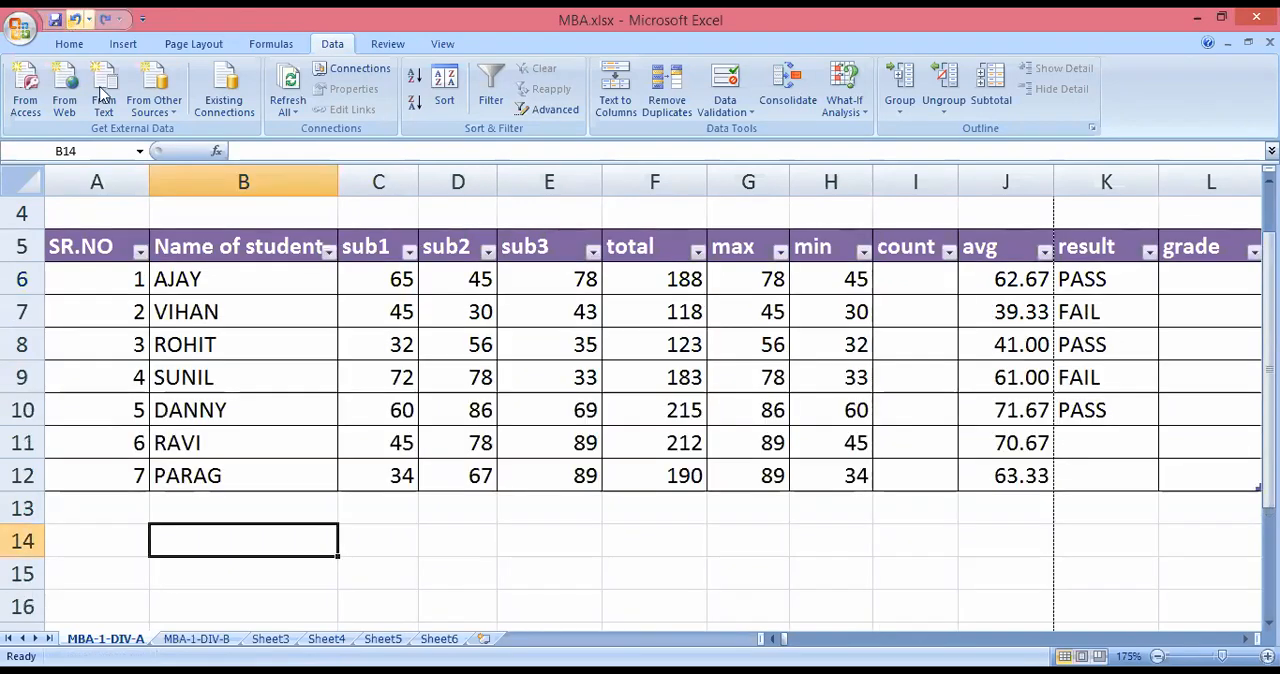
Filter the sub1 column to only the mark 72, and clear that filter again.
{"action": "left_click", "coordinate": [409, 251]}
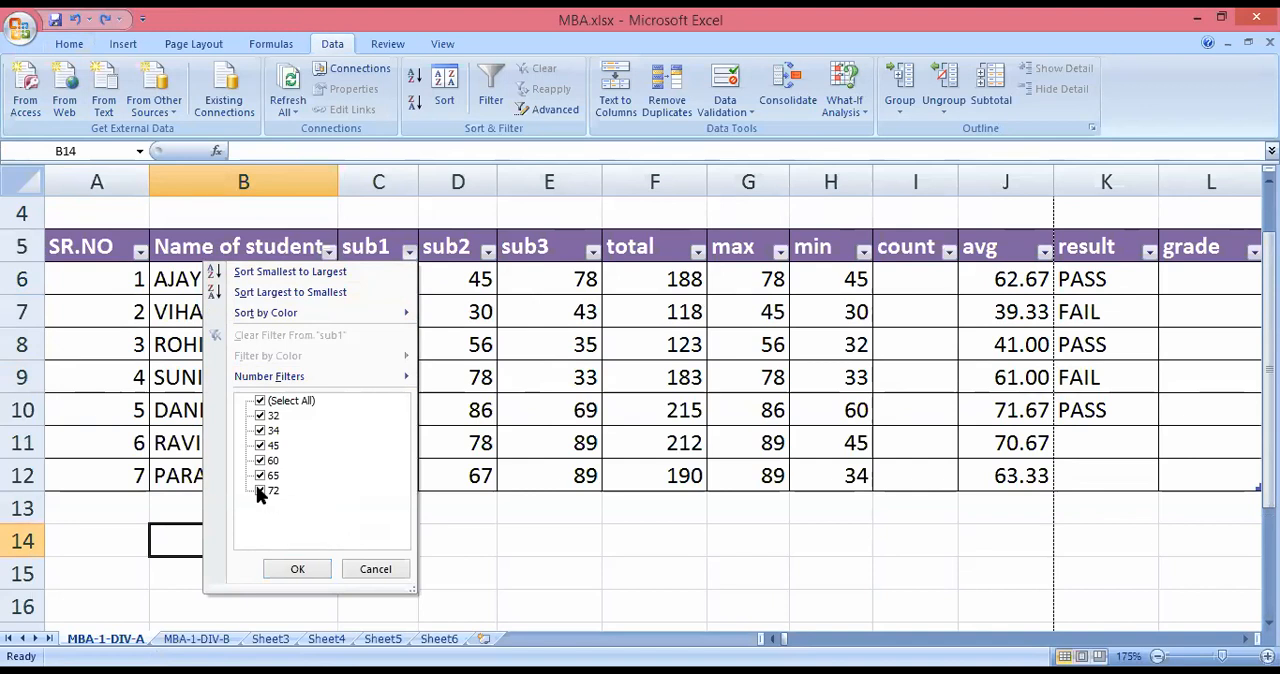
{"action": "left_click", "coordinate": [260, 402]}
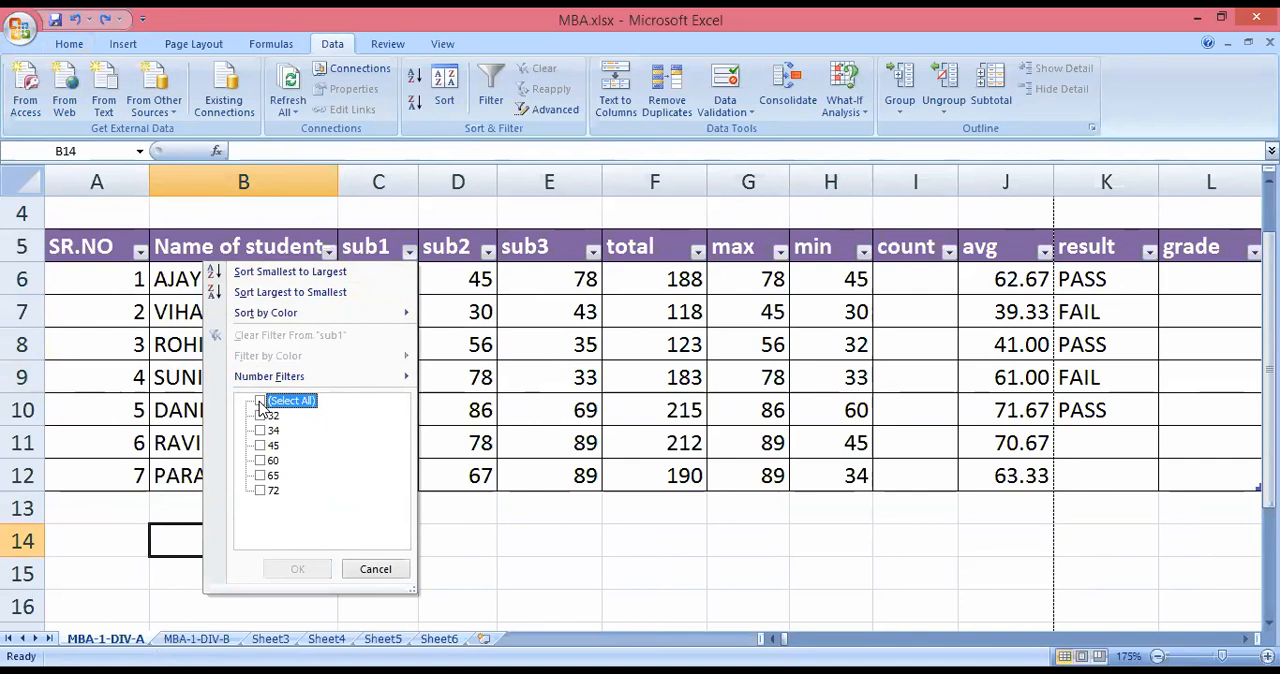
{"action": "left_click", "coordinate": [260, 490]}
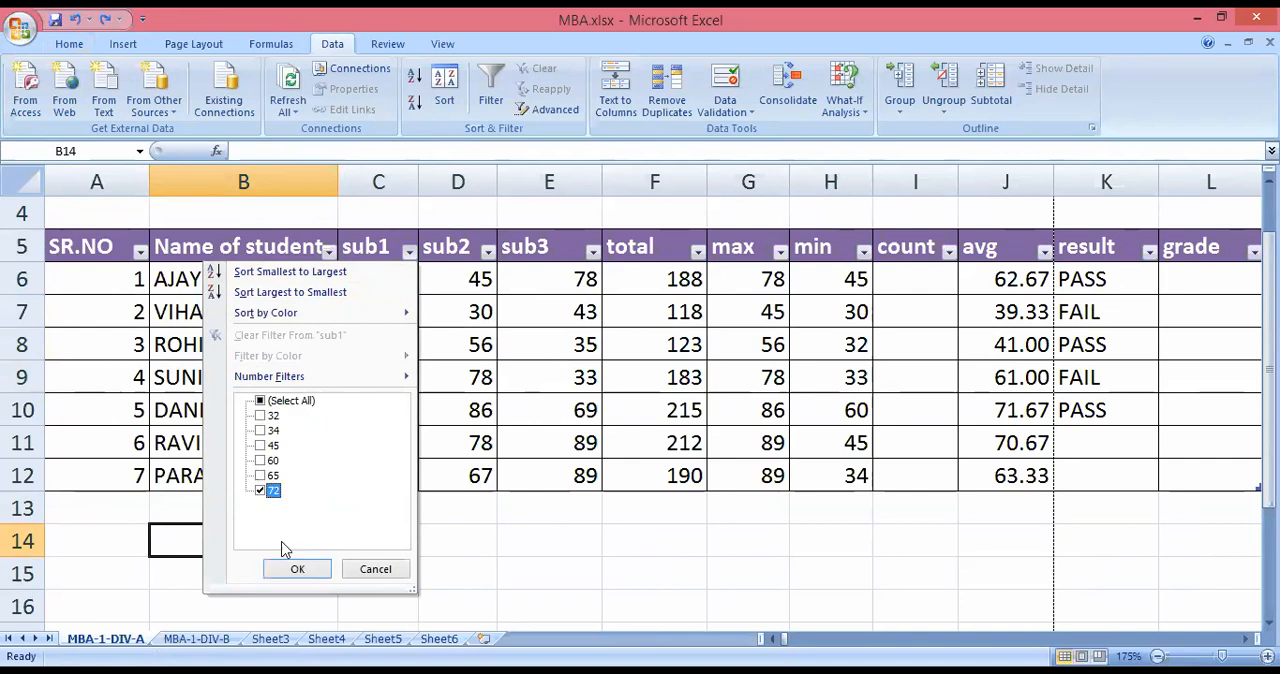
{"action": "left_click", "coordinate": [294, 568]}
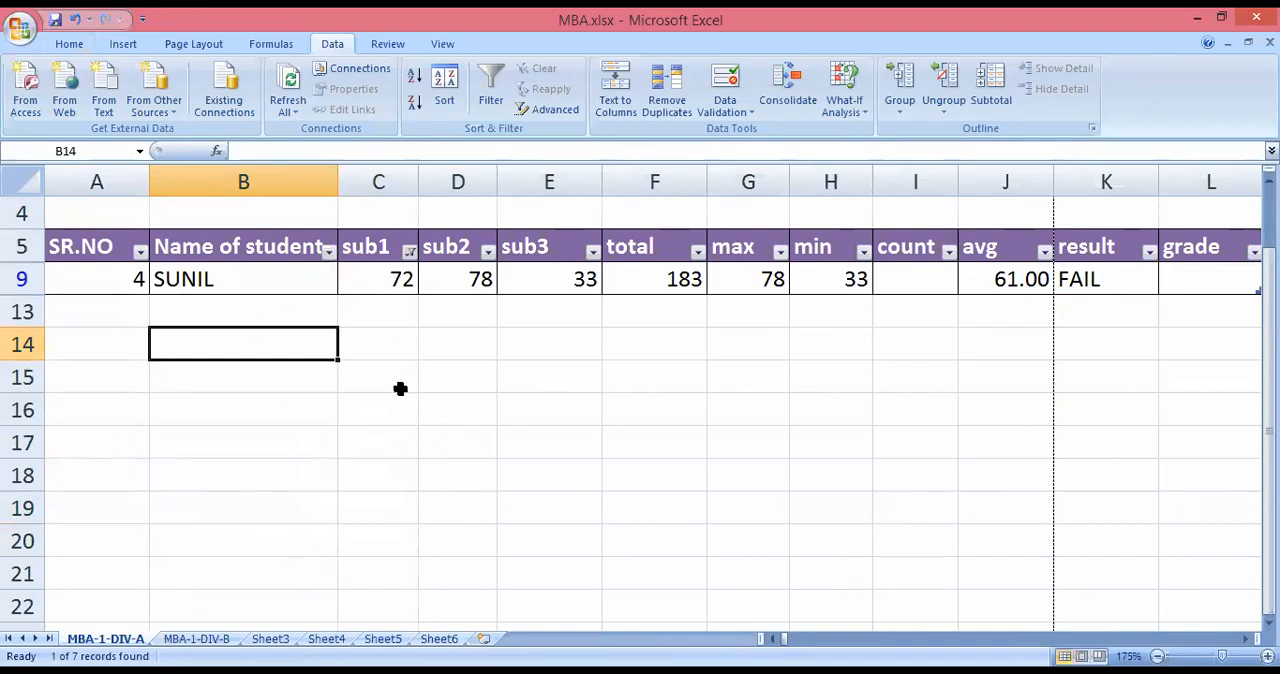
{"action": "left_click", "coordinate": [368, 282]}
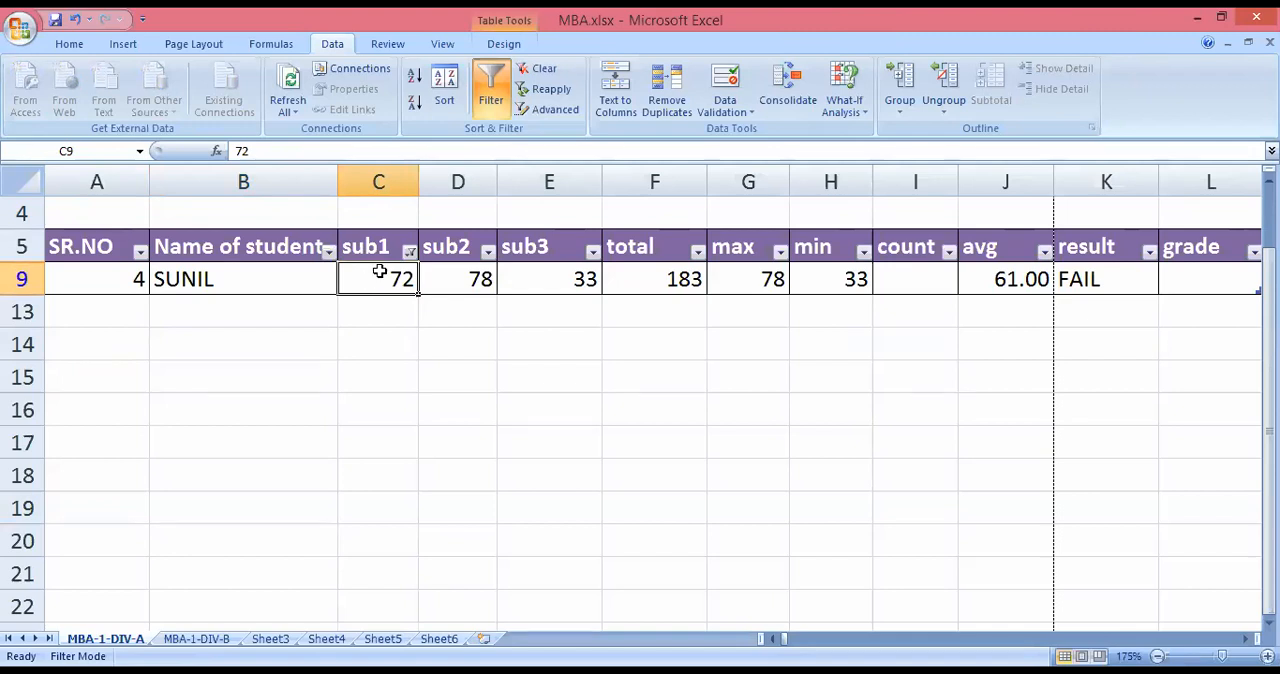
{"action": "left_click", "coordinate": [409, 251]}
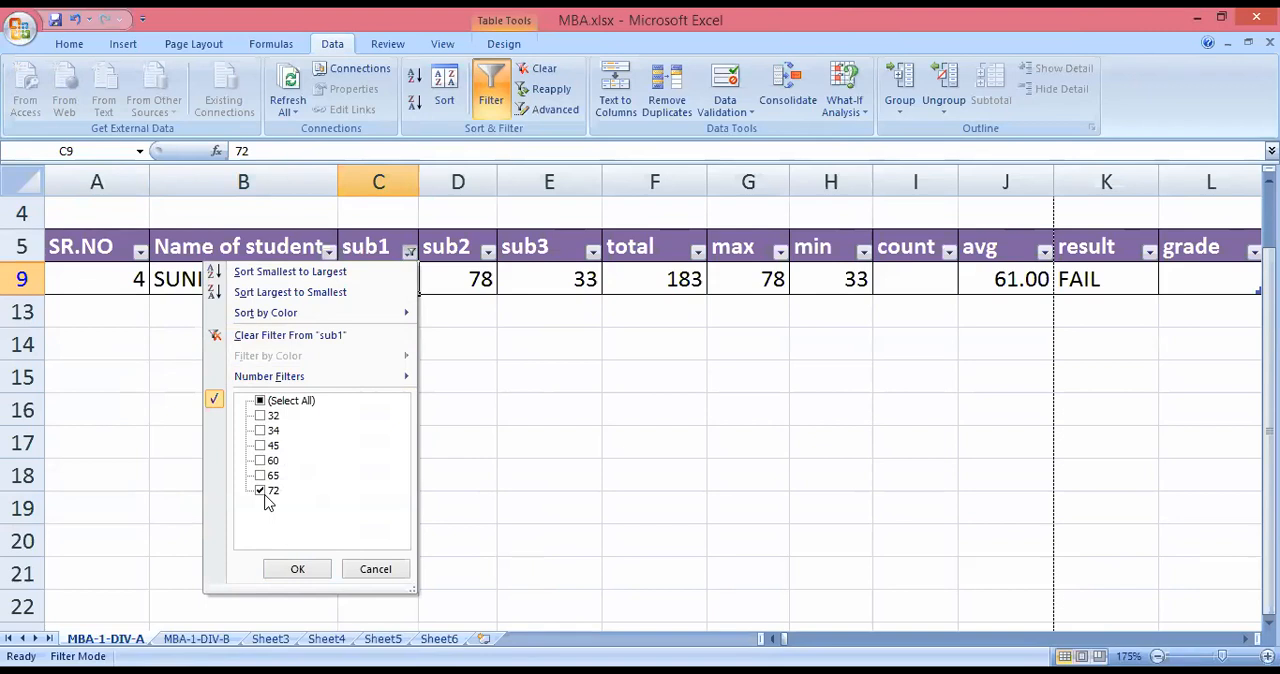
{"action": "left_click", "coordinate": [283, 340]}
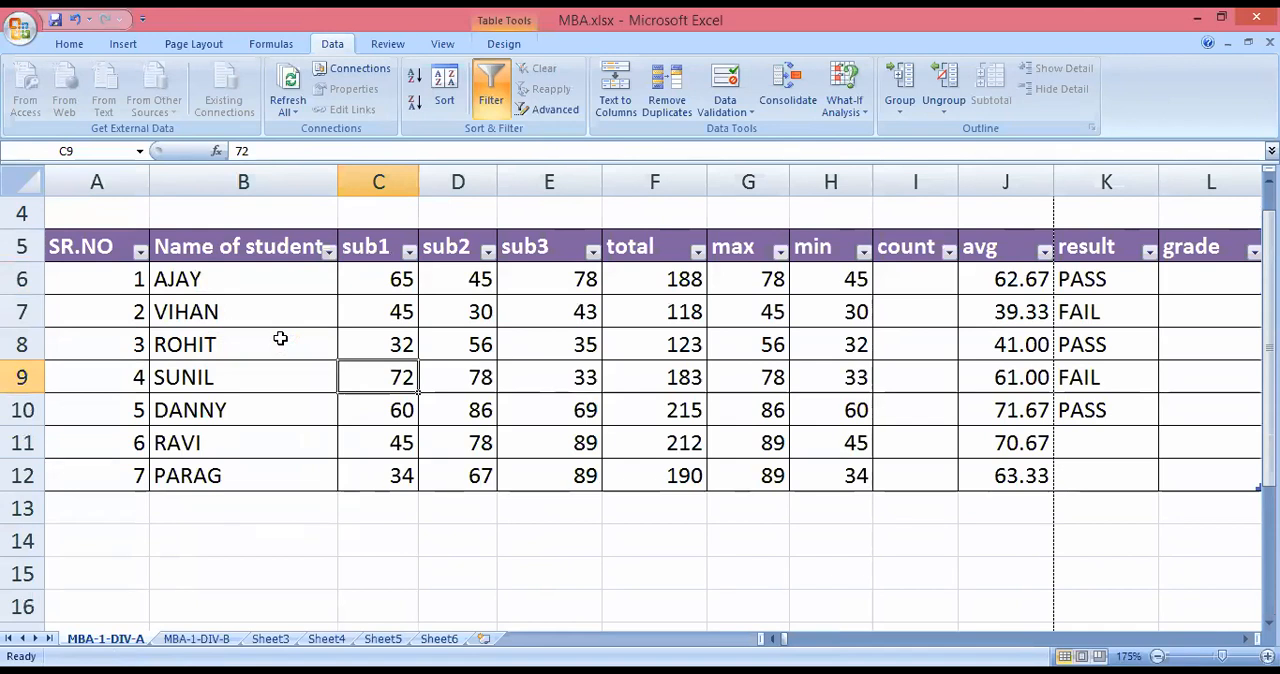
View the sort and filter options of the Name of student column.
{"action": "left_click", "coordinate": [329, 251]}
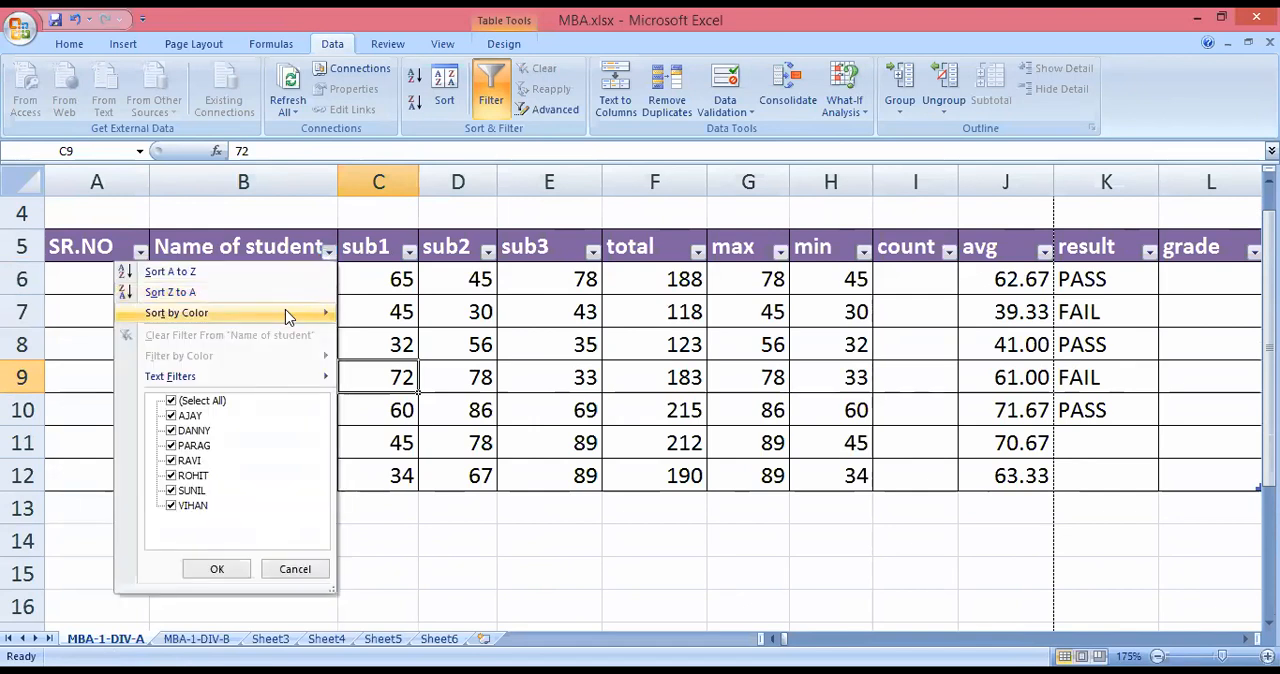
{"action": "left_click", "coordinate": [381, 514]}
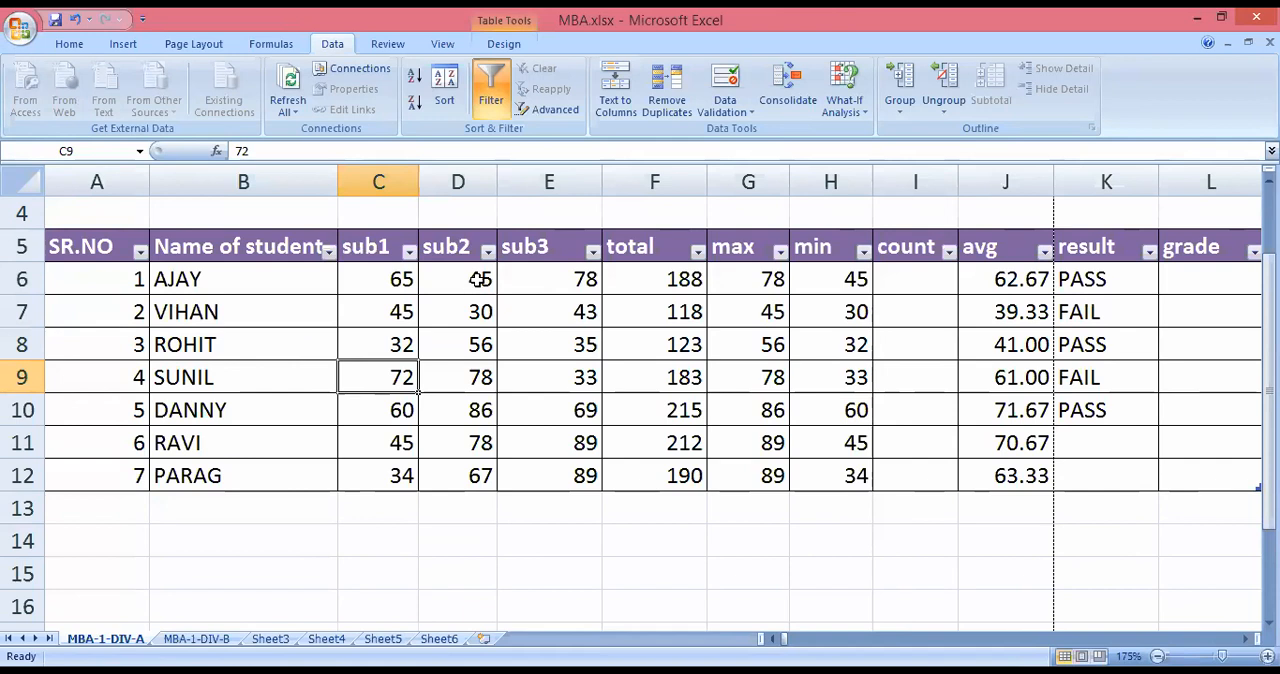
{"action": "left_click", "coordinate": [218, 538]}
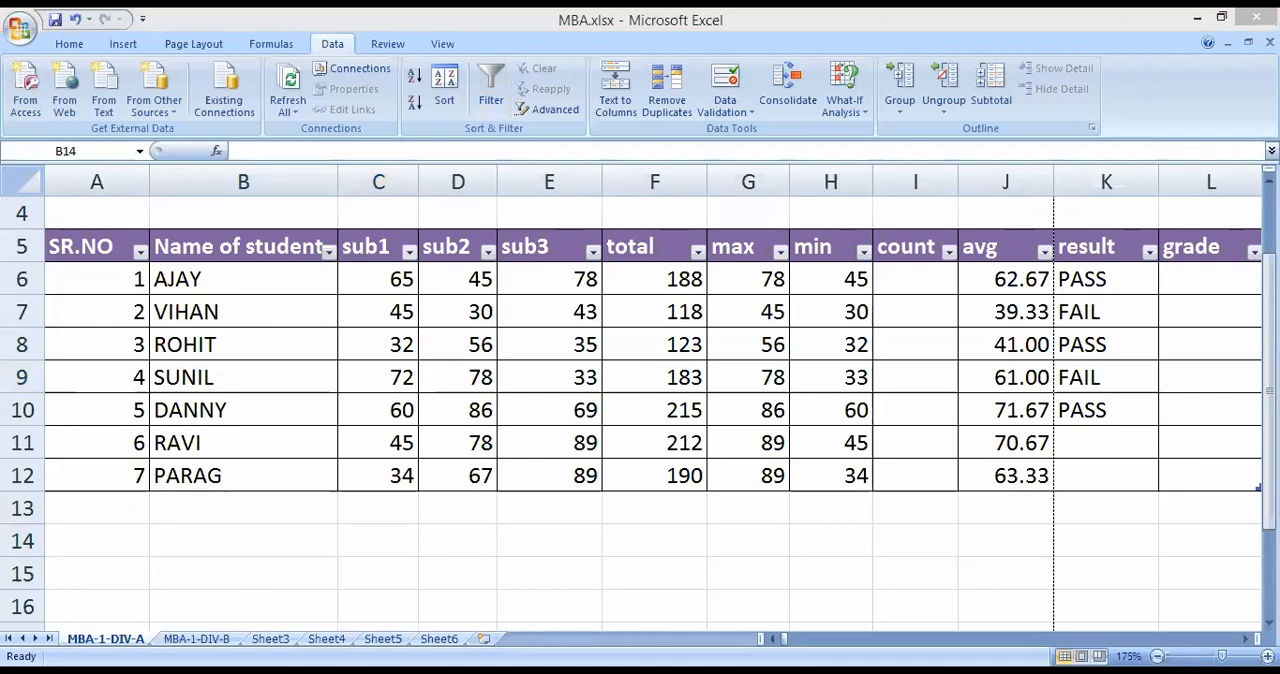
Clear the contents of cells H2:K13 on the MBA-1-DIV-B sheet.
{"action": "key", "text": "ctrl+Page_Down"}
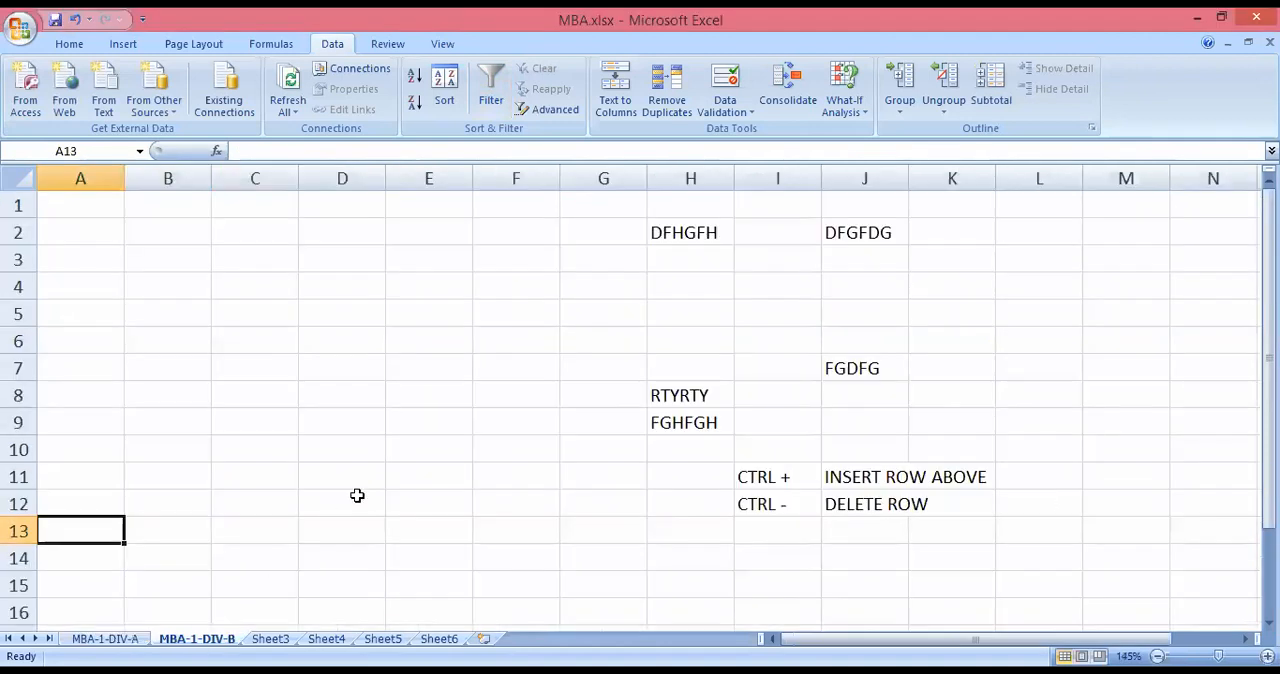
{"action": "left_click_drag", "start_coordinate": [708, 228], "coordinate": [940, 531]}
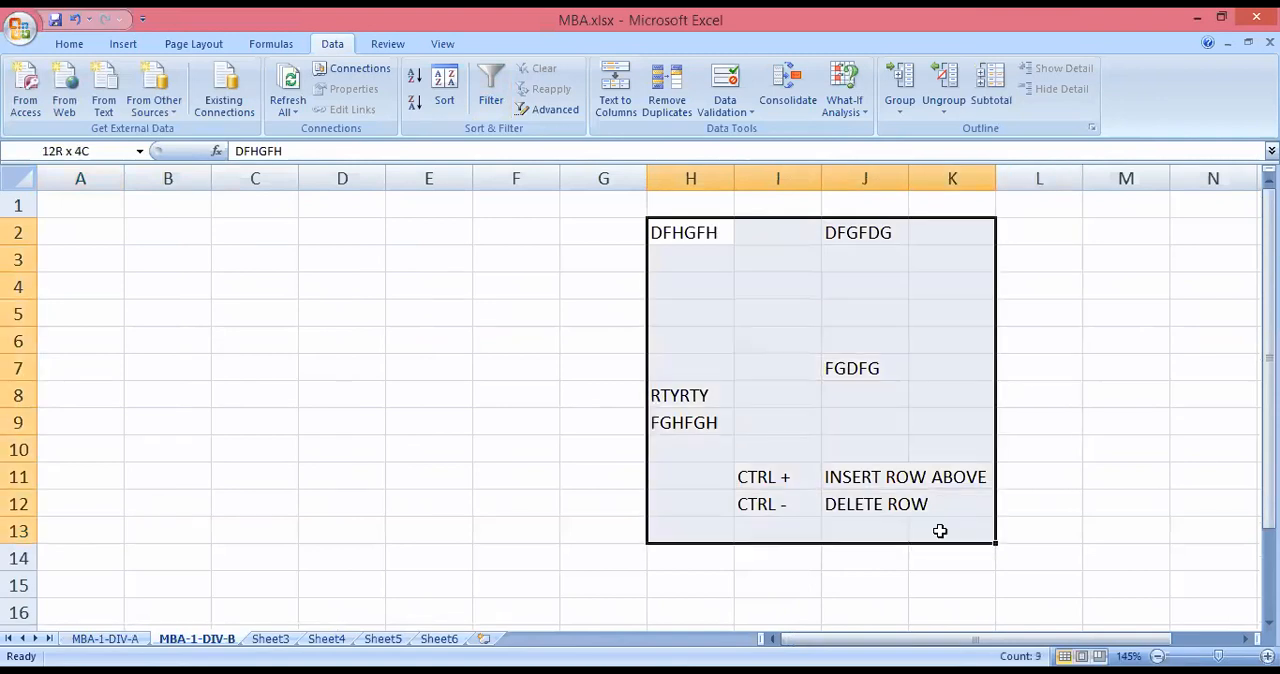
{"action": "key", "text": "Delete"}
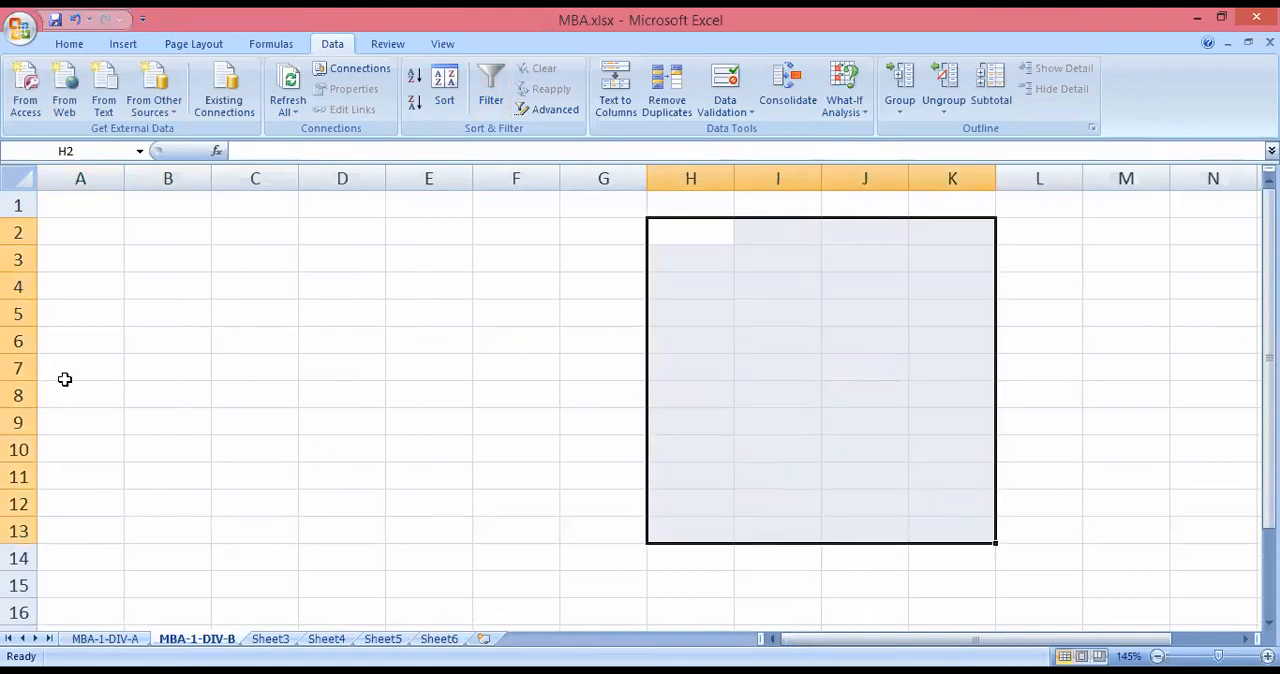
Enter the column headings SR NO, DEPARTMENT and LOCATION in cells A5 to C5.
{"action": "left_click", "coordinate": [68, 308]}
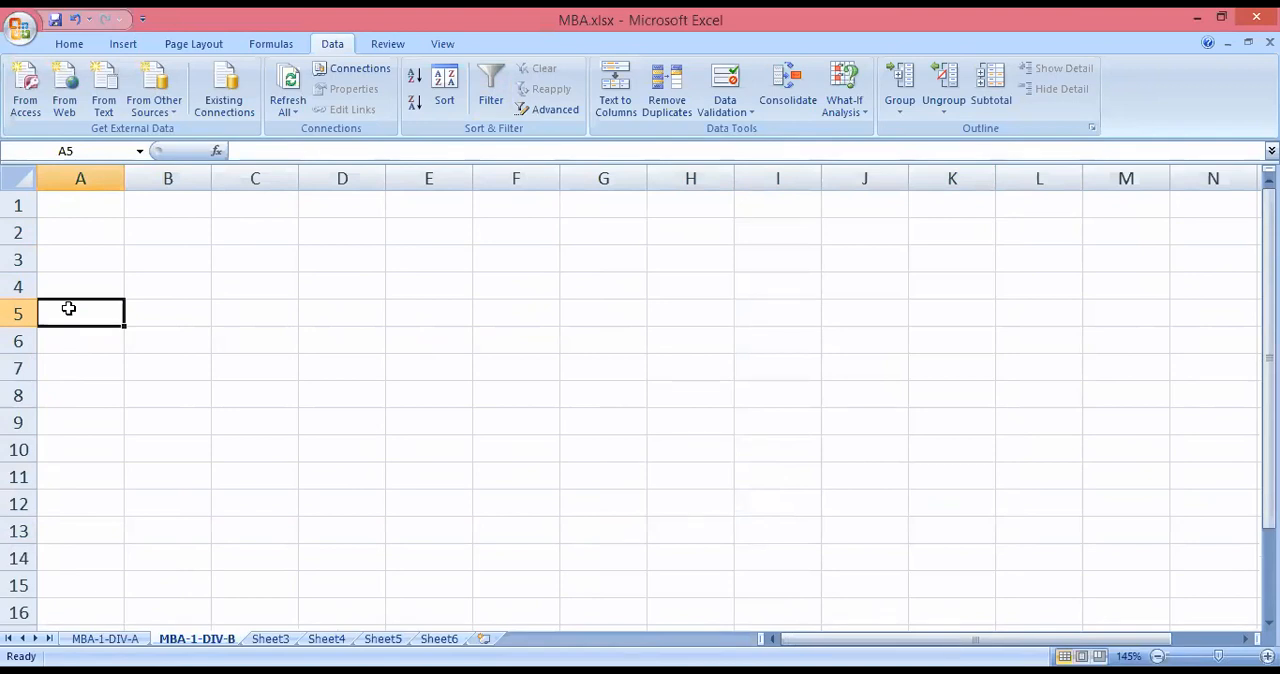
{"action": "type", "text": "SR NI"}
{"action": "key", "text": "BackSpace"}
{"action": "type", "text": "O"}
{"action": "key", "text": "Tab"}
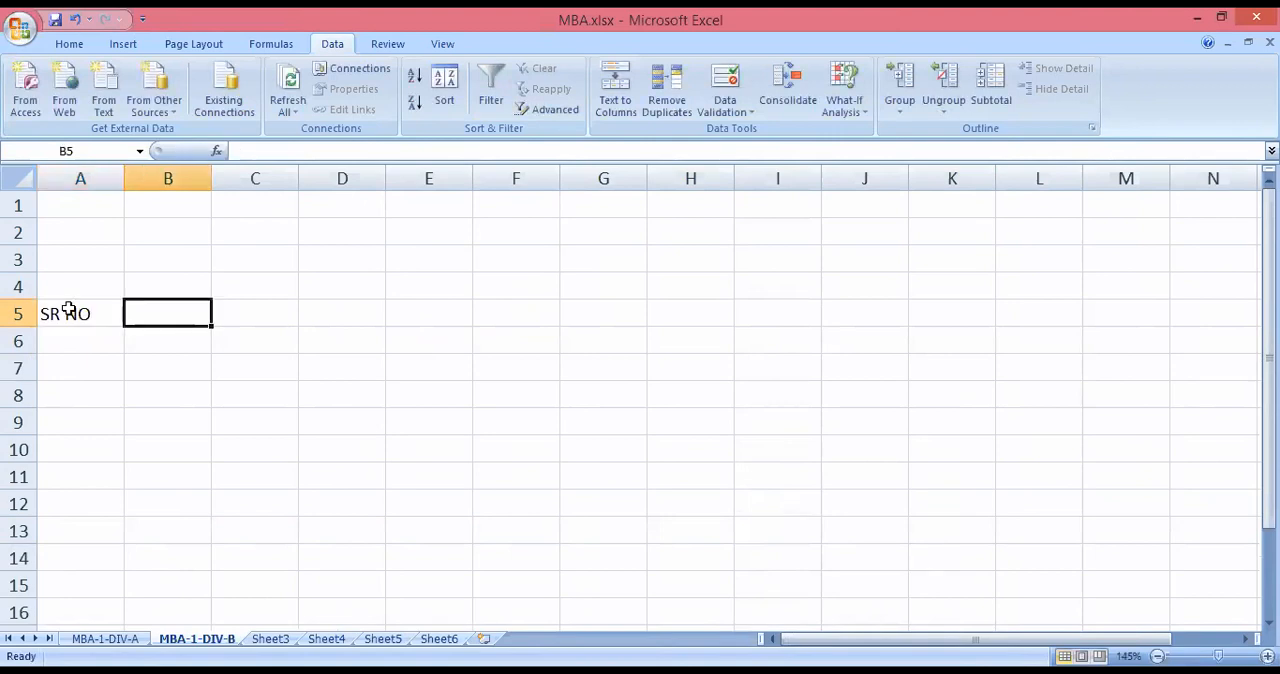
{"action": "type", "text": "DEPARTMENT"}
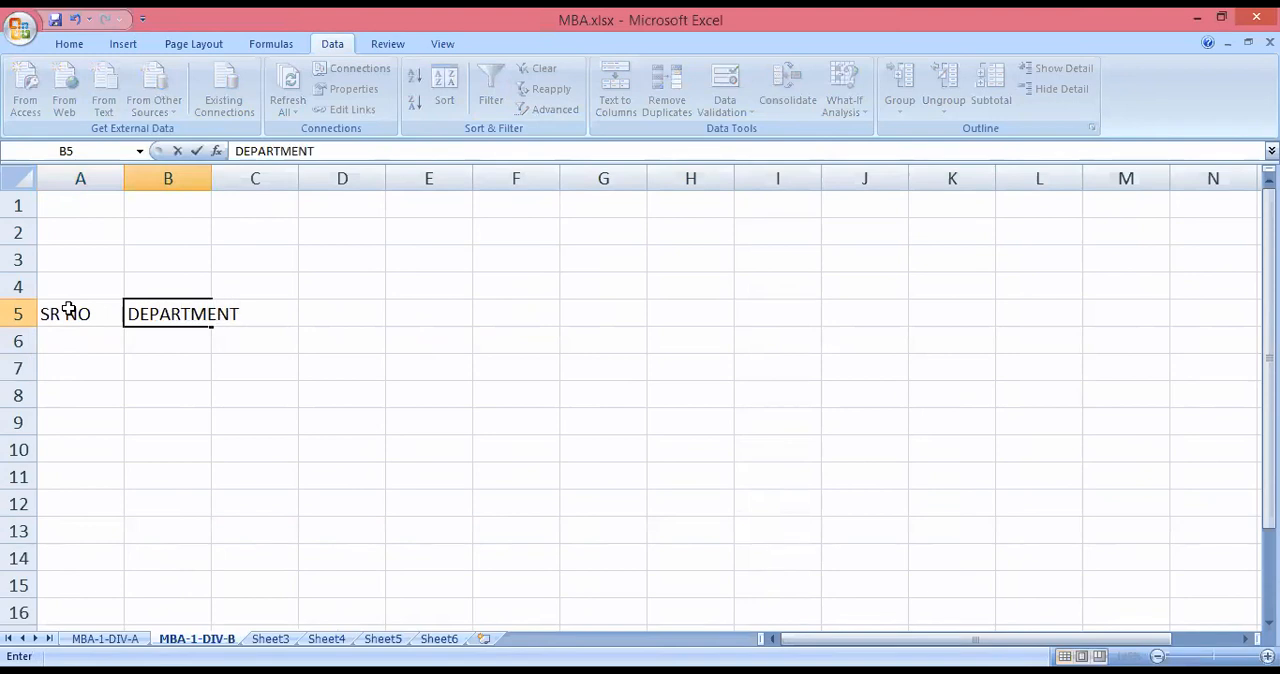
{"action": "key", "text": "Tab"}
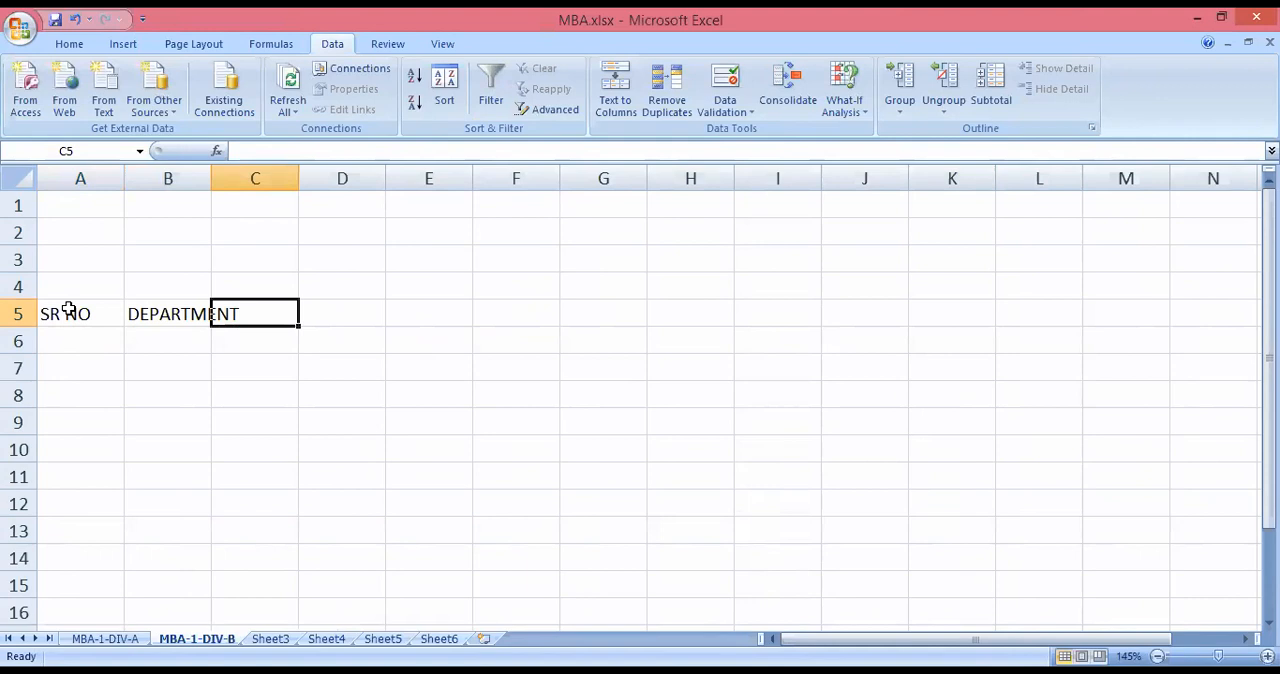
{"action": "type", "text": "LOCA"}
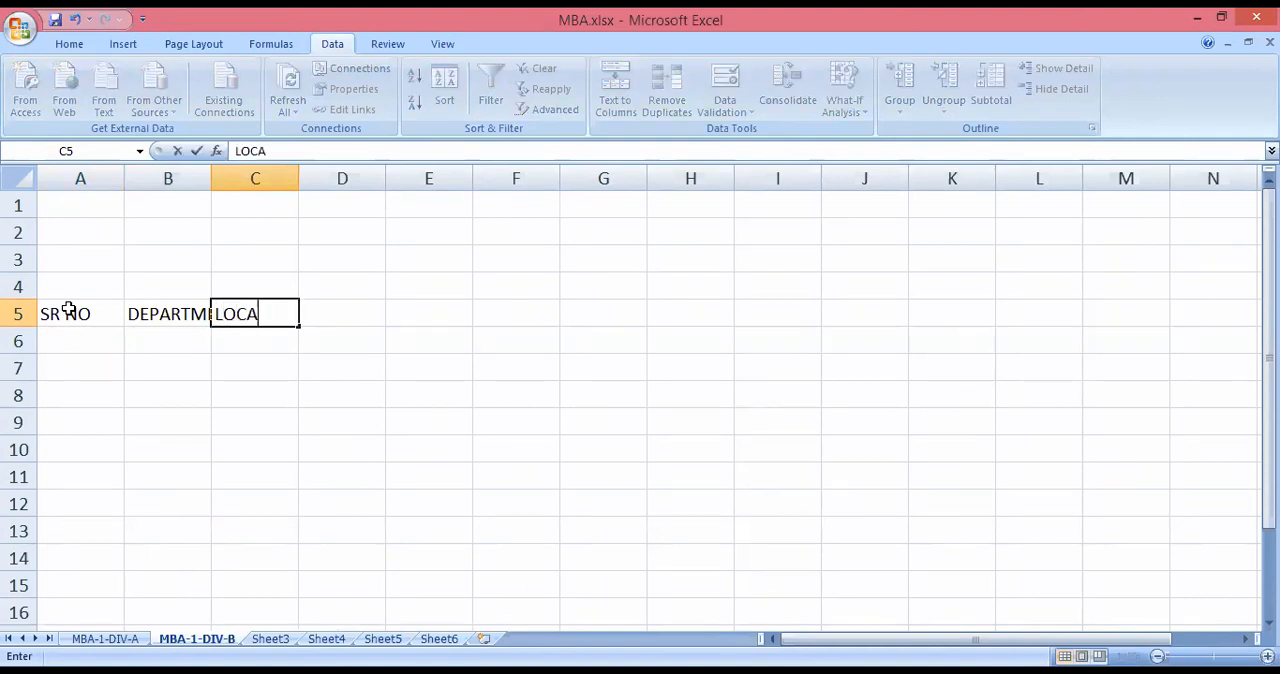
{"action": "type", "text": "TION"}
Widen columns B and C so the DEPARTMENT and LOCATION headings fit.
{"action": "left_click", "coordinate": [209, 178]}
{"action": "left_click_drag", "start_coordinate": [211, 178], "coordinate": [266, 181]}
{"action": "double_click", "coordinate": [353, 177]}
{"action": "left_click", "coordinate": [294, 337]}
Fill the SR NO column with the serial numbers 1 to 6 in cells A6 to A11.
{"action": "left_click", "coordinate": [103, 340]}
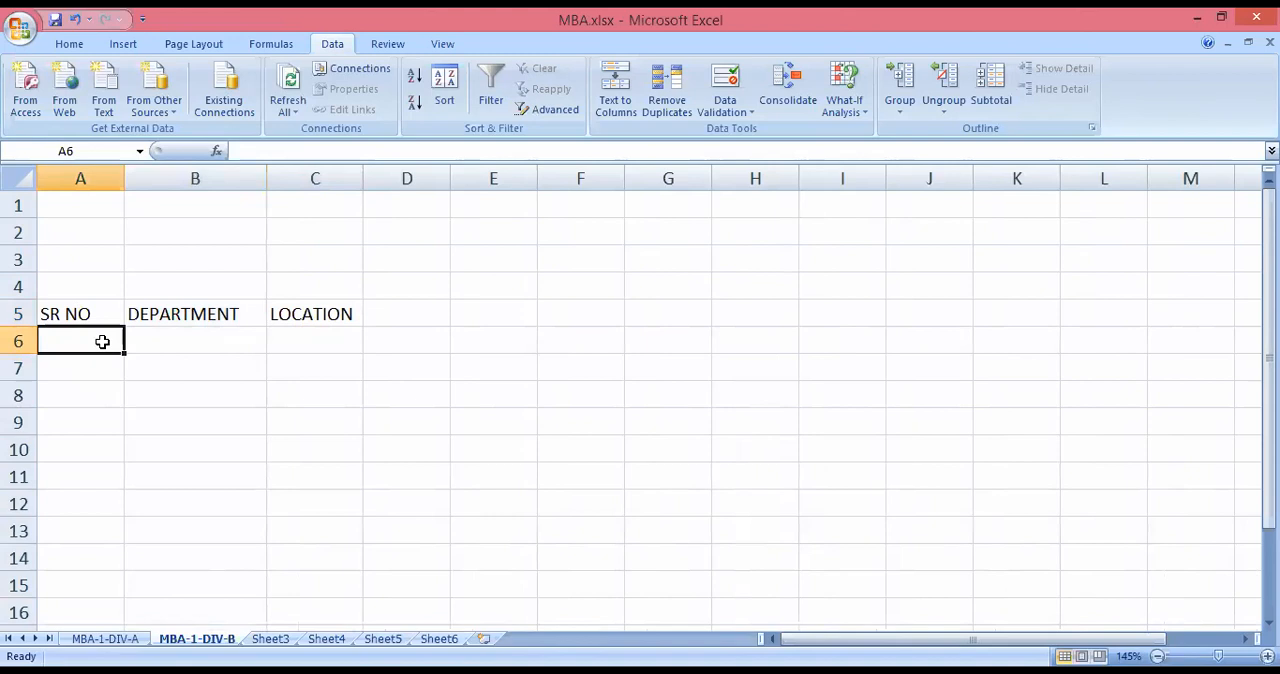
{"action": "type", "text": "1"}
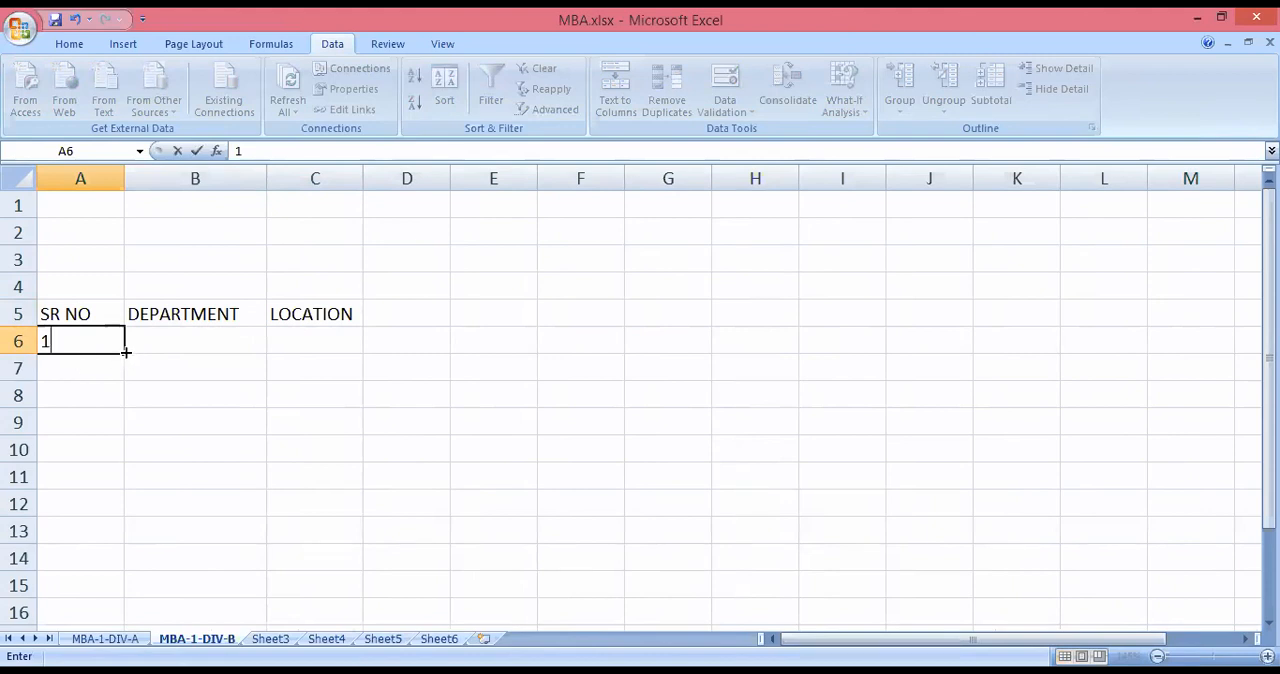
{"action": "left_click_drag", "start_coordinate": [126, 350], "coordinate": [119, 480]}
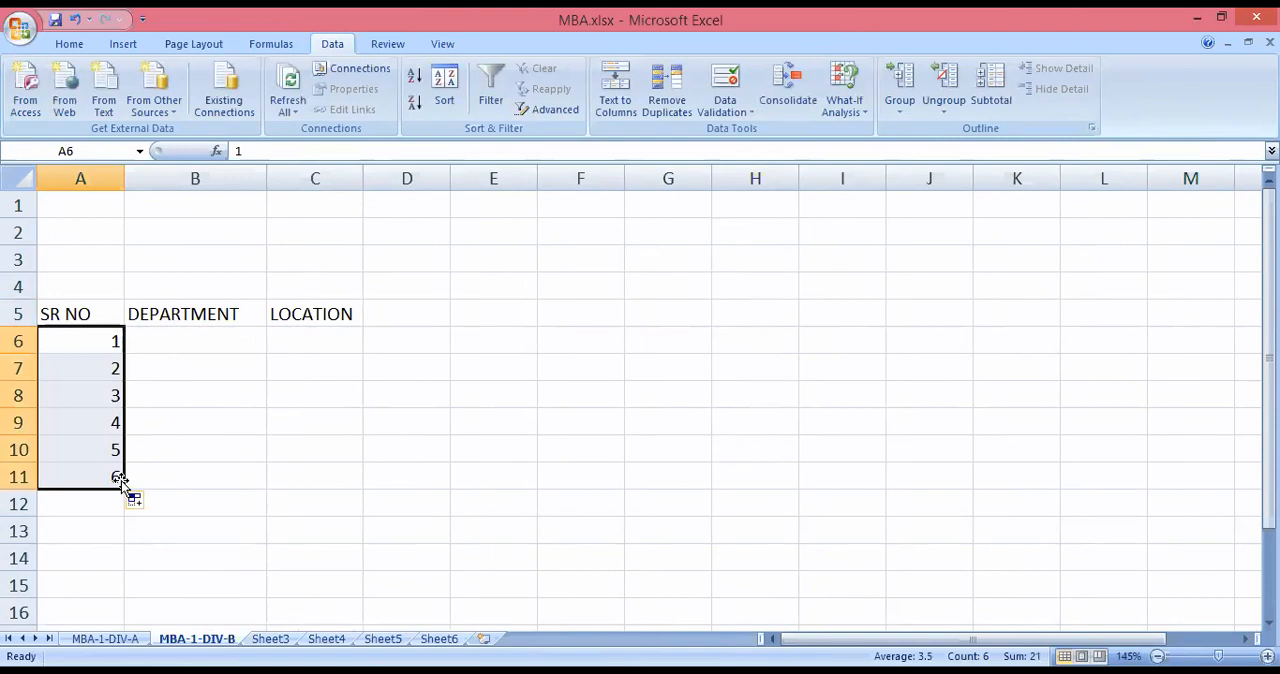
Enter the departments SALE and PURCHASE for serial numbers 1 and 2.
{"action": "left_click", "coordinate": [192, 343]}
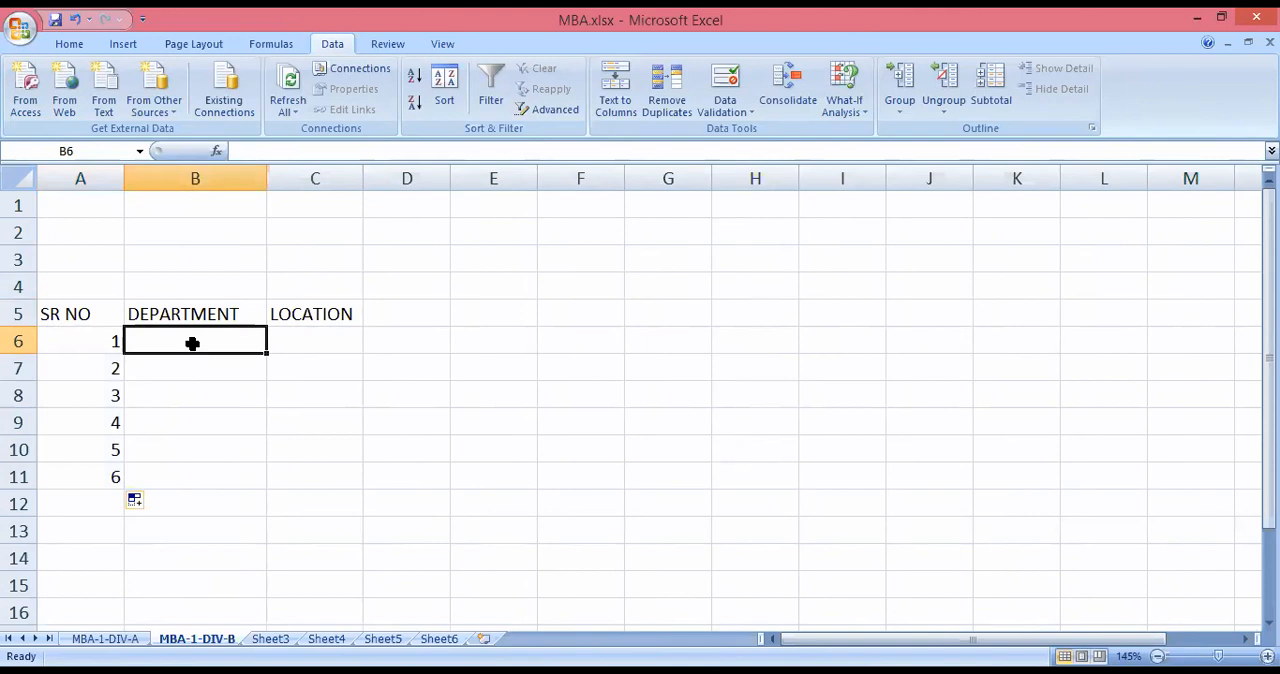
{"action": "type", "text": "SALE"}
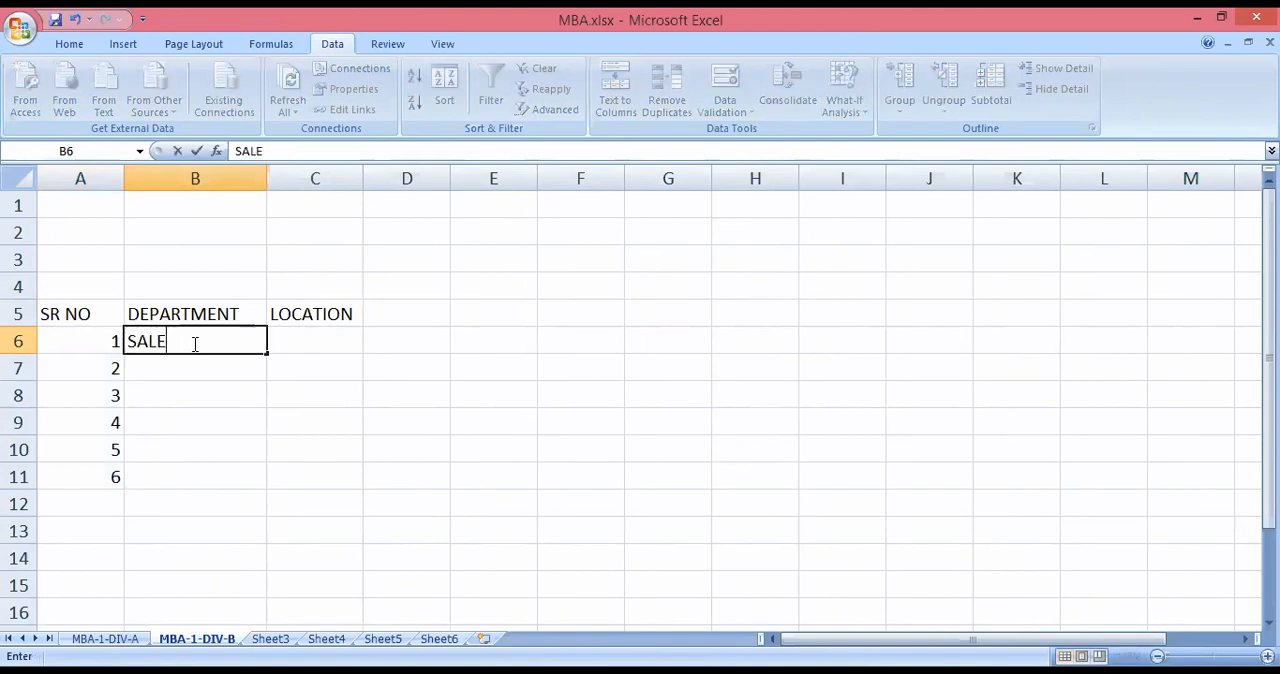
{"action": "key", "text": "Return"}
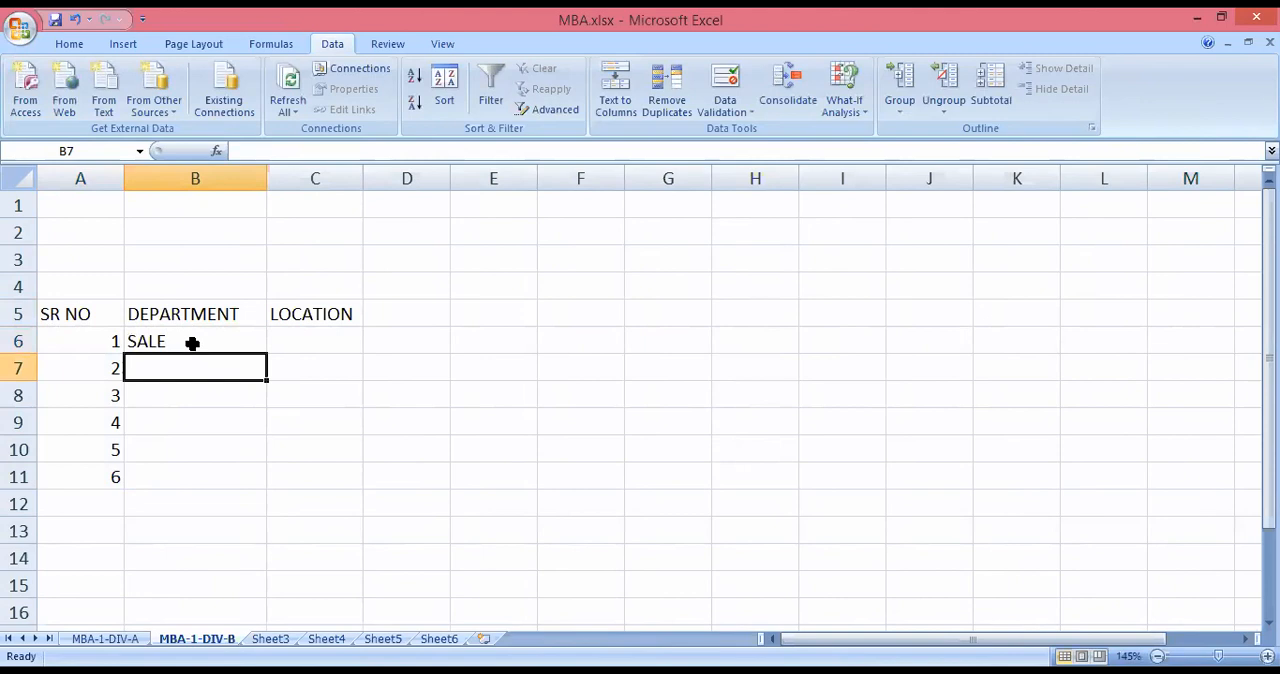
{"action": "type", "text": "PUE"}
{"action": "key", "text": "BackSpace"}
{"action": "type", "text": "R"}
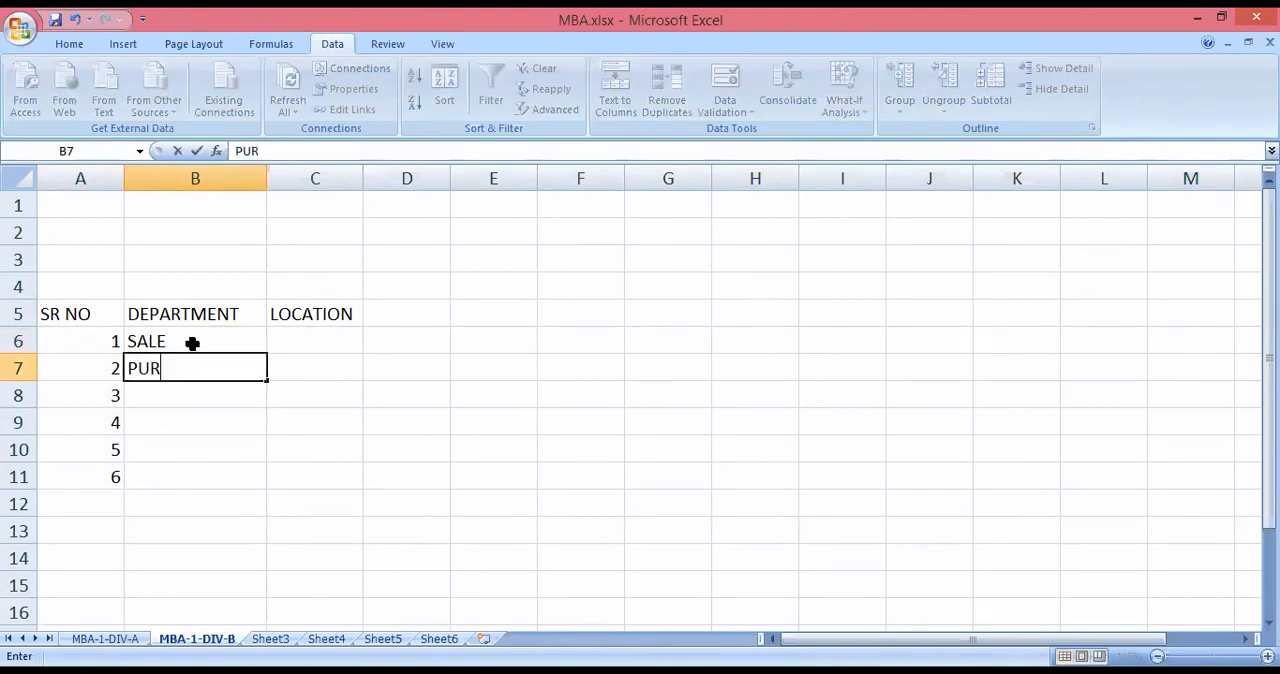
{"action": "type", "text": "CHASE"}
{"action": "key", "text": "Return"}
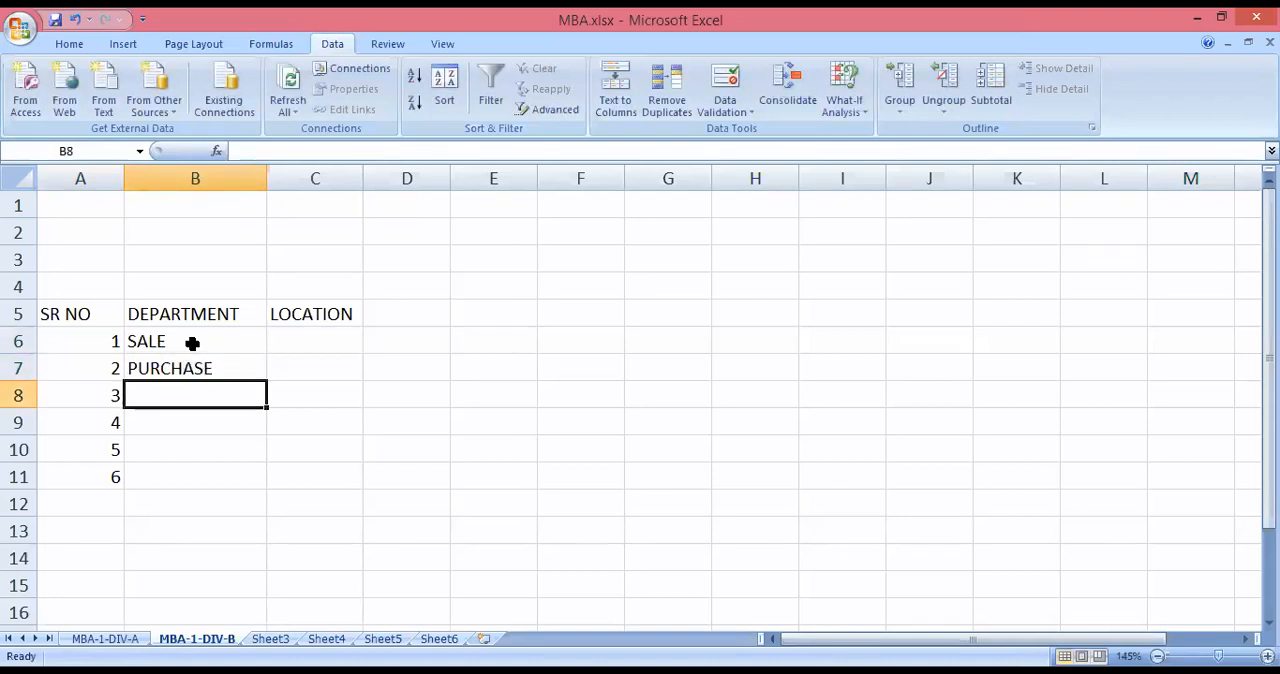
Complete the DEPARTMENT column for serial numbers 3 to 6 with SALE, PURCHASE, SALE and PURCHASE.
{"action": "type", "text": "SALE"}
{"action": "key", "text": "Return"}
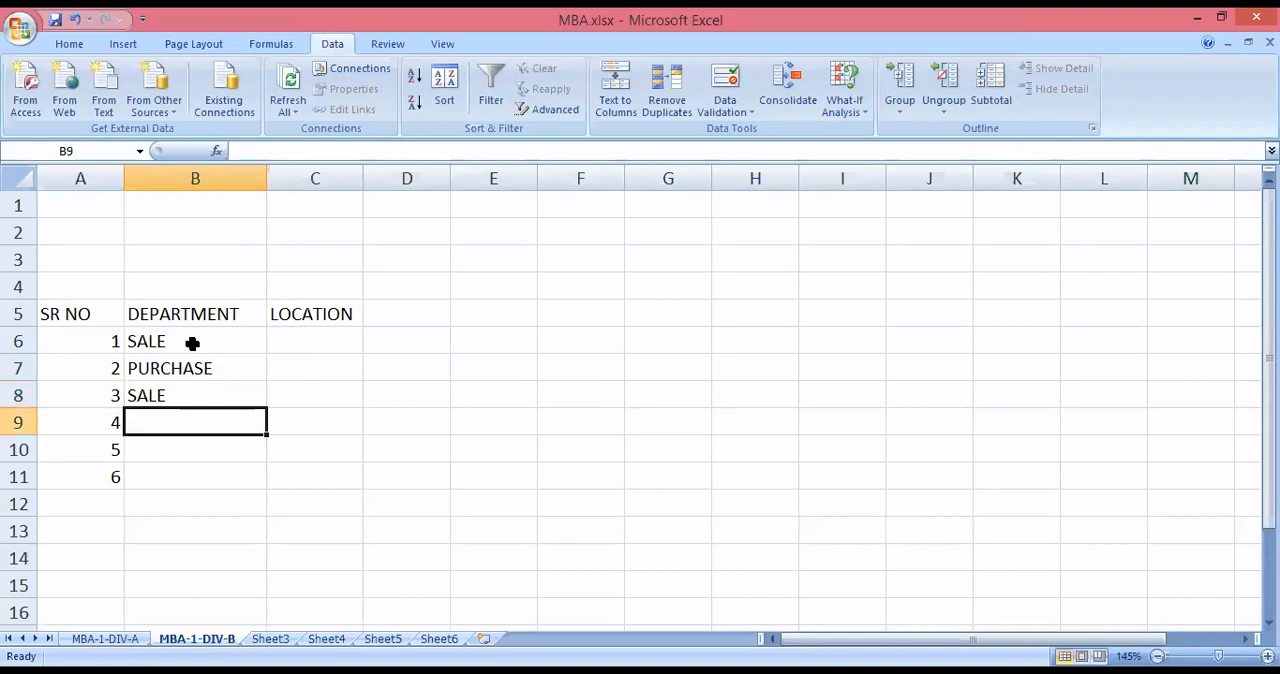
{"action": "type", "text": "P"}
{"action": "key", "text": "ctrl+Return"}
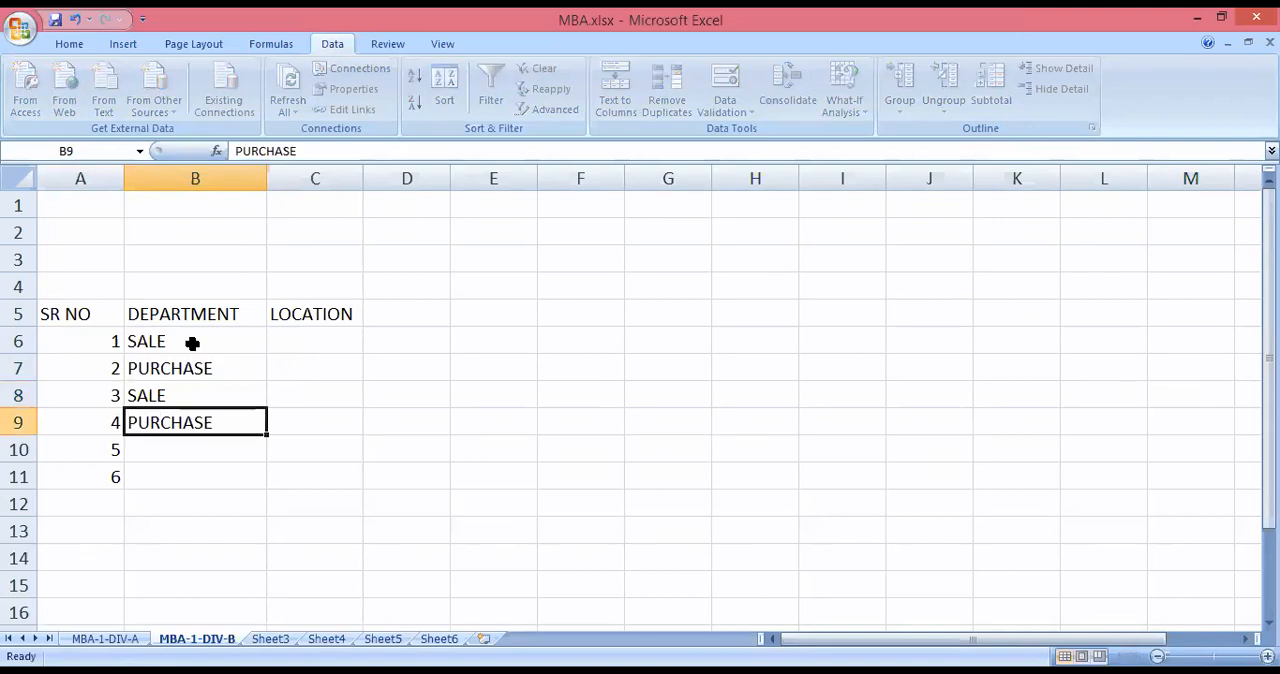
{"action": "key", "text": "Return"}
{"action": "type", "text": "SA"}
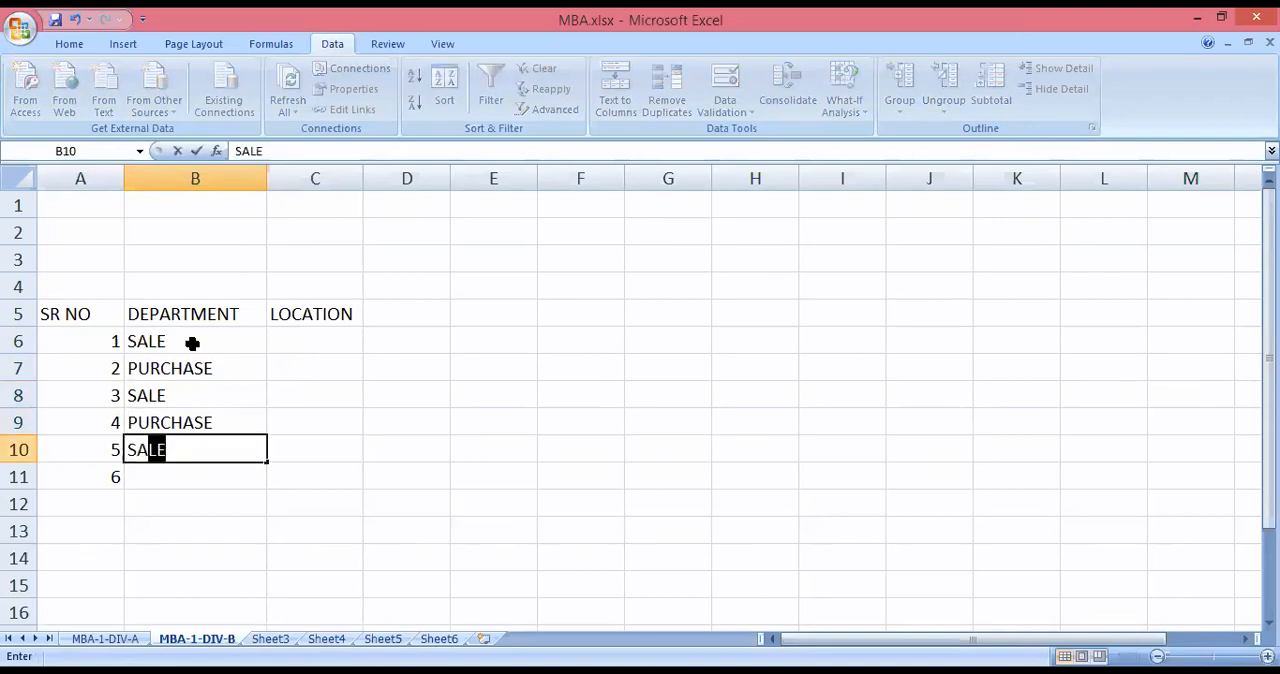
{"action": "key", "text": "Return"}
{"action": "type", "text": "PURCHASE"}
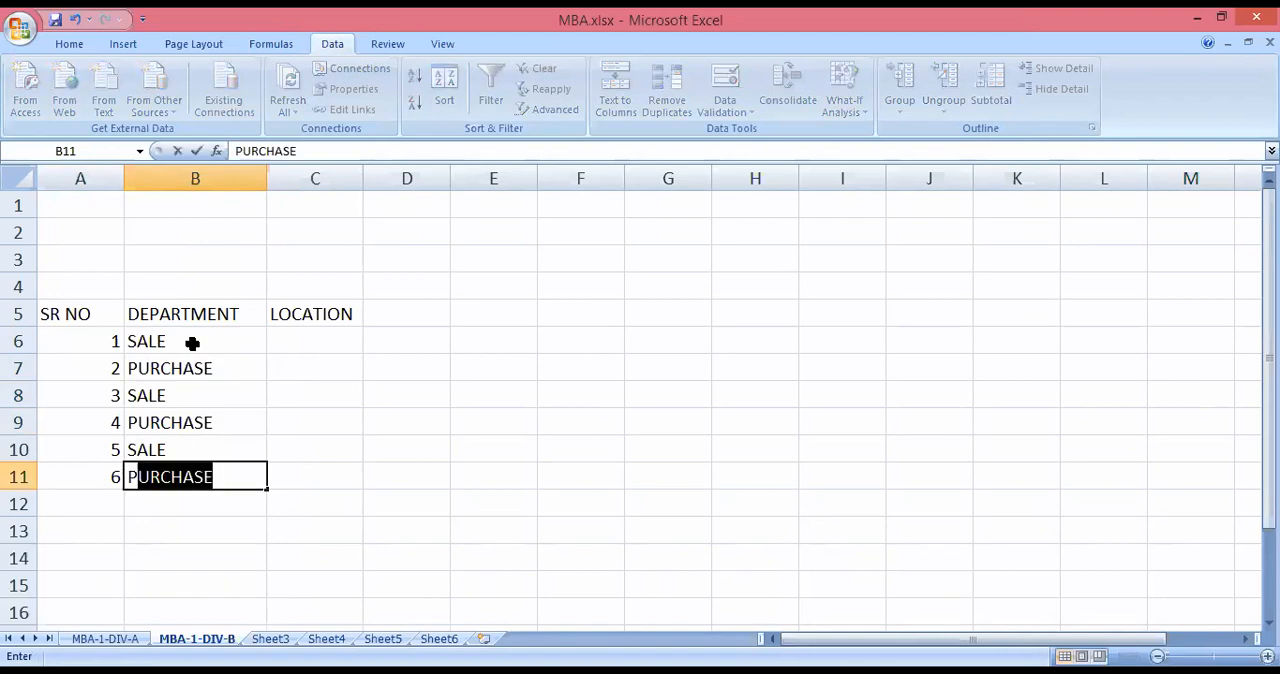
Enter the locations PUNE, NAGPUR and MUMBAI for serial numbers 1 to 3.
{"action": "left_click", "coordinate": [303, 336]}
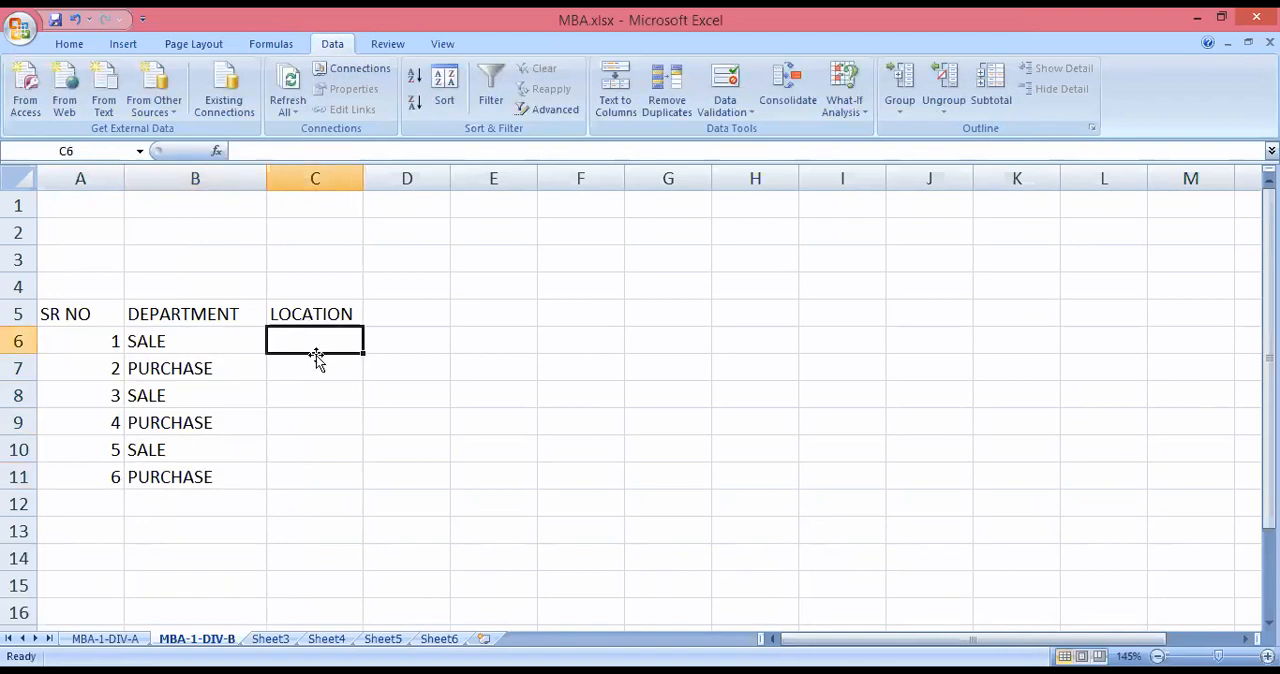
{"action": "type", "text": "PUNE"}
{"action": "key", "text": "Return"}
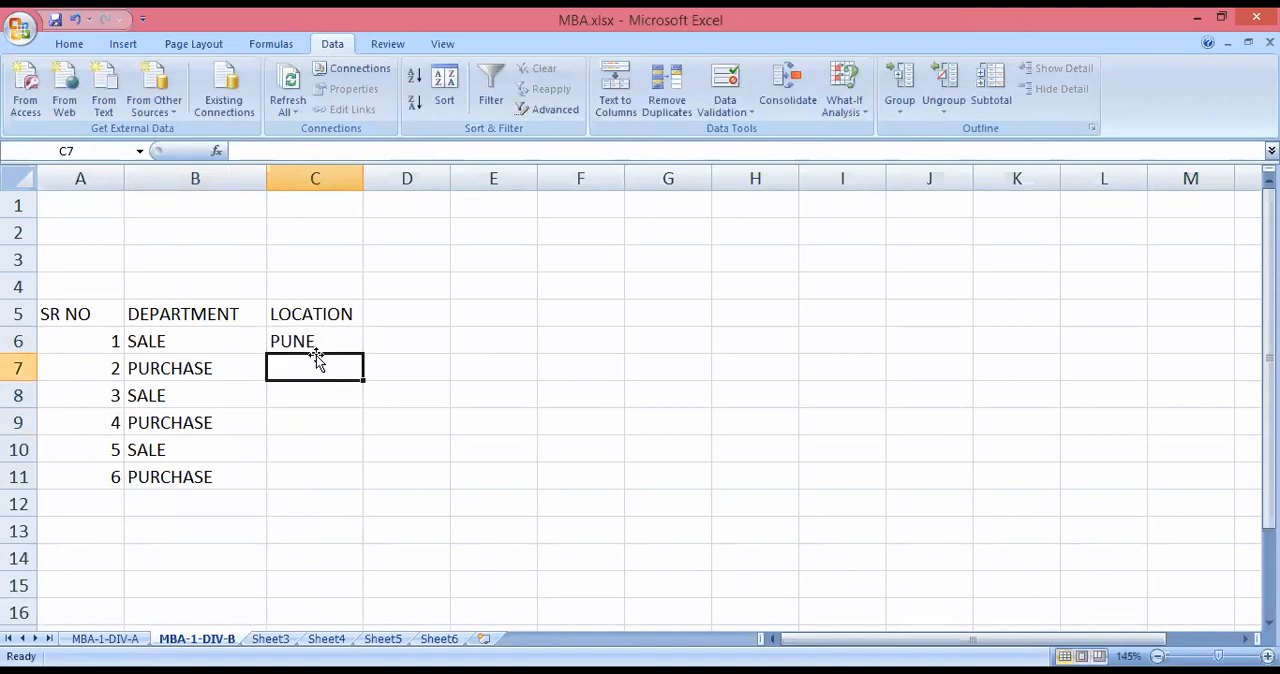
{"action": "type", "text": "NAGP"}
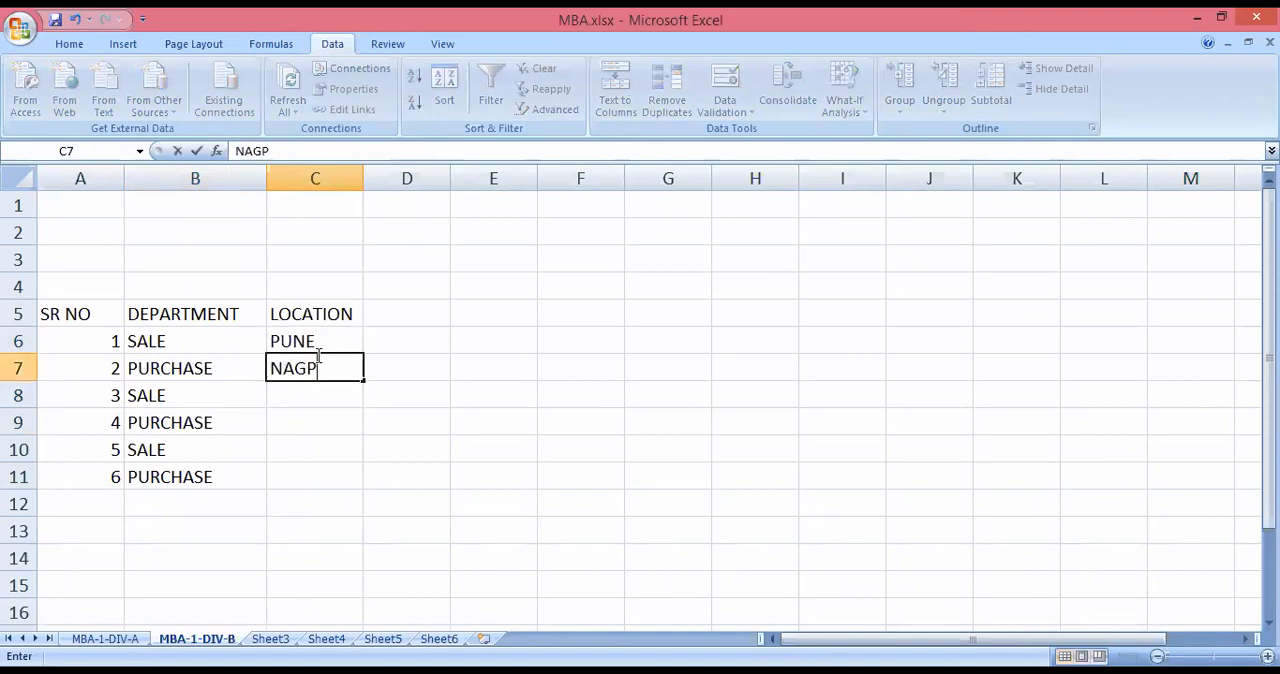
{"action": "type", "text": "UR"}
{"action": "key", "text": "Return"}
{"action": "type", "text": "MUMBAI"}
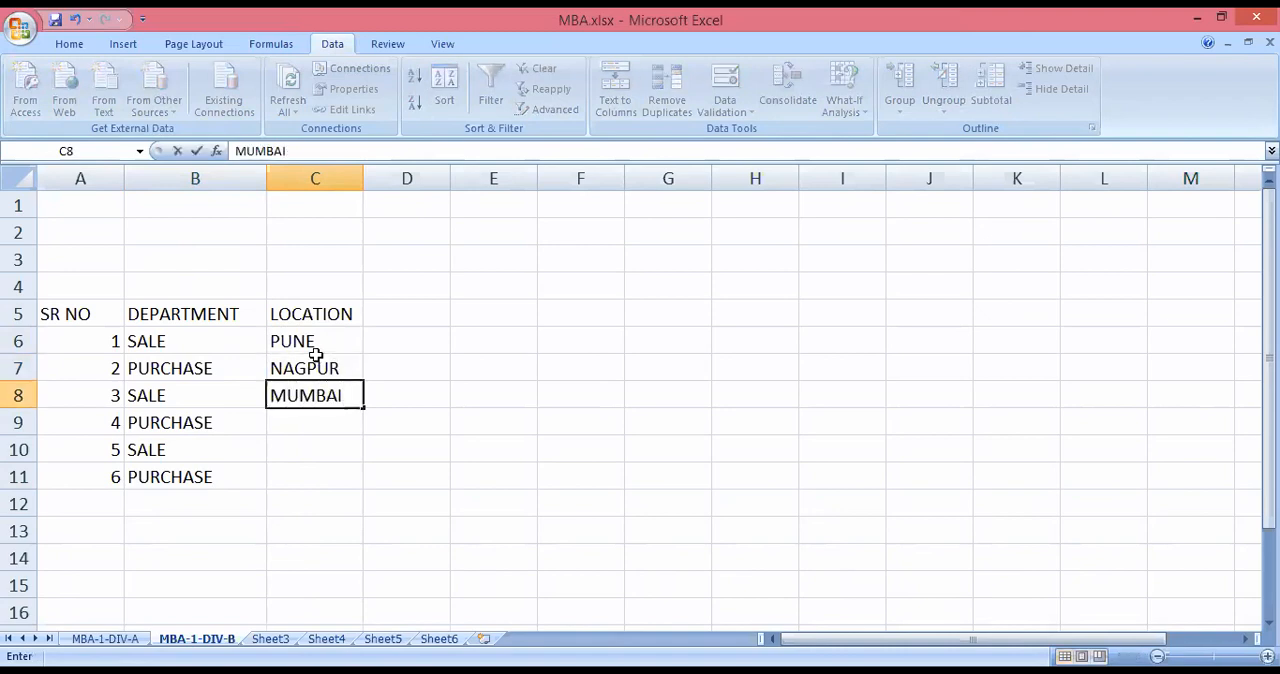
{"action": "key", "text": "Return"}
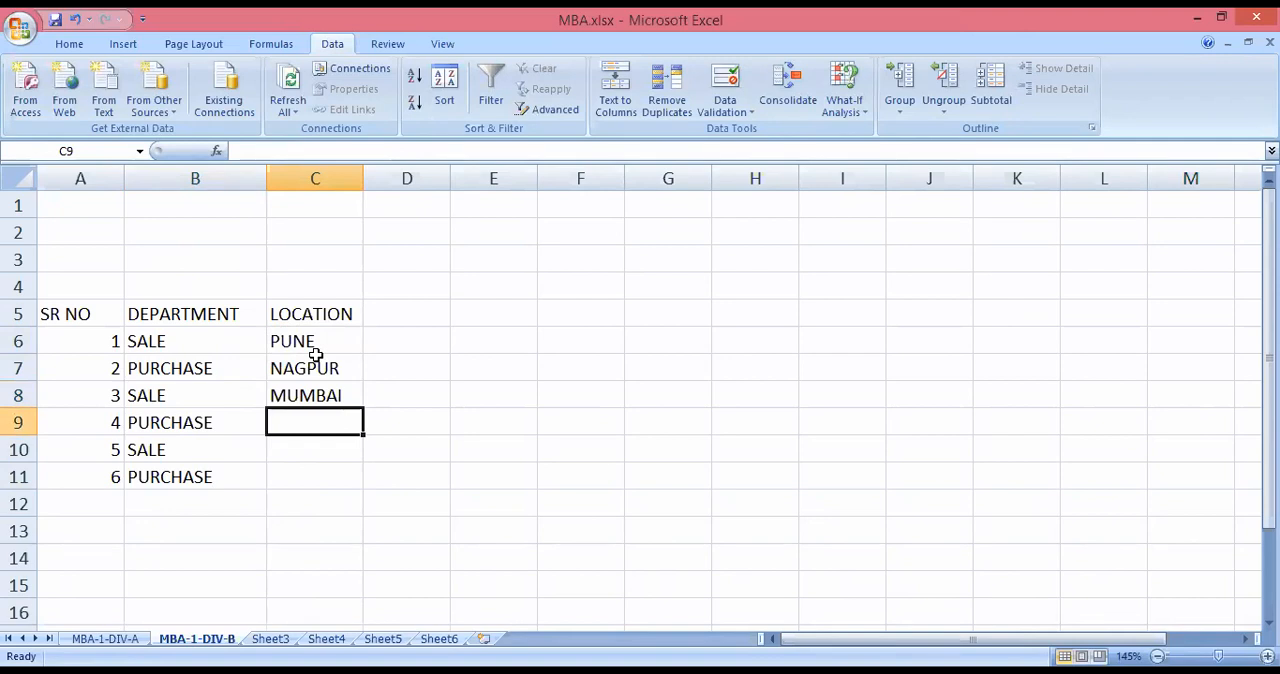
Enter ANAGAR as the location for serial number 4.
{"action": "type", "text": "AN"}
{"action": "type", "text": "AGER"}
{"action": "key", "text": "BackSpace"}
{"action": "key", "text": "BackSpace"}
{"action": "type", "text": "AR"}
{"action": "key", "text": "Return"}
Complete the LOCATION column with SANGALI for serial number 5 and PUNE for serial number 6.
{"action": "type", "text": "SANGALOI"}
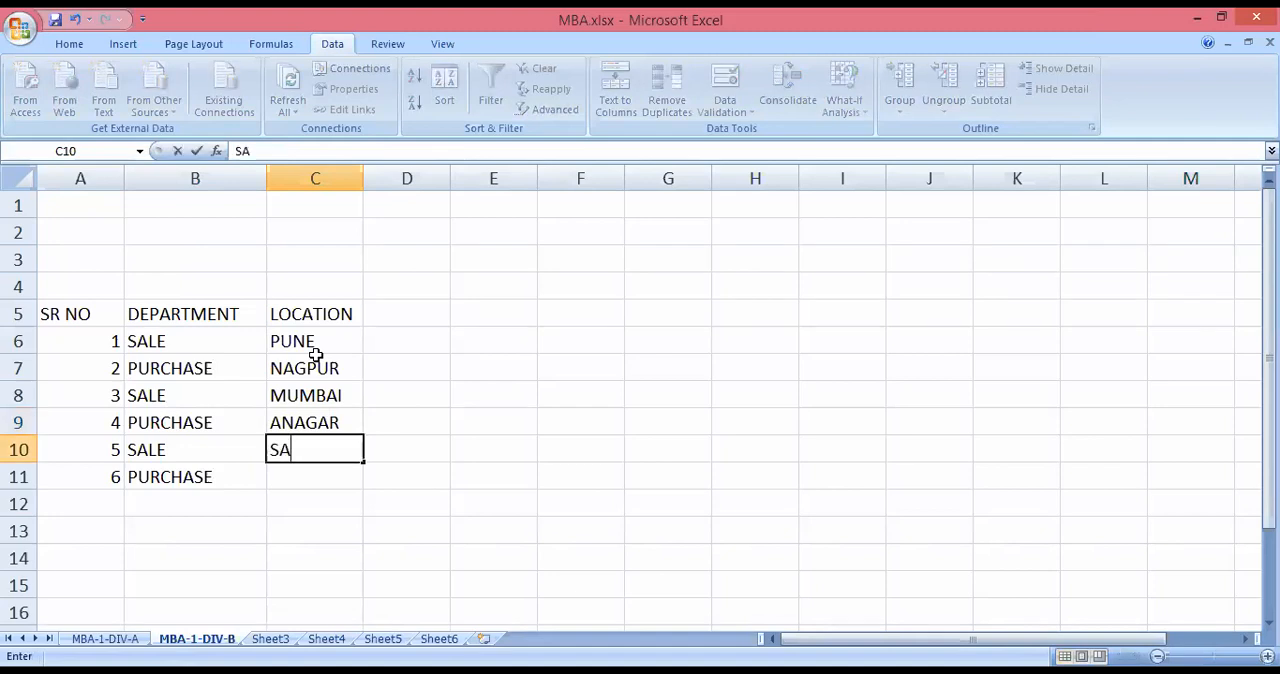
{"action": "key", "text": "BackSpace"}
{"action": "key", "text": "BackSpace"}
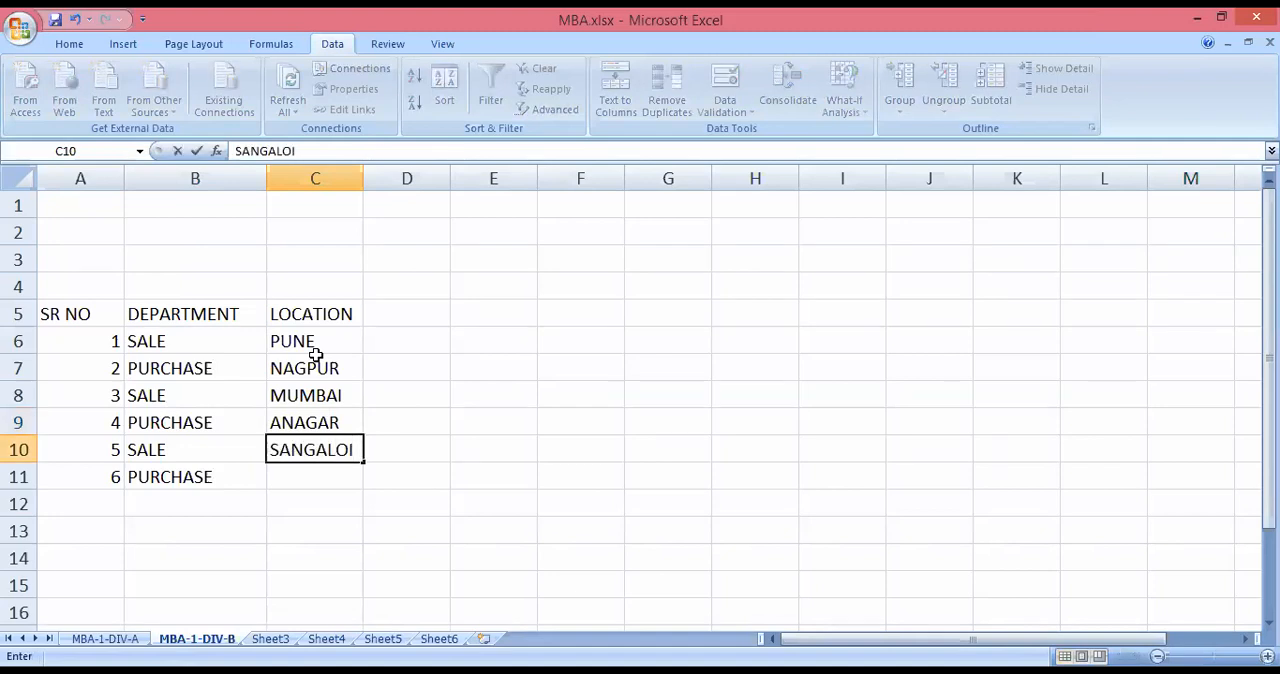
{"action": "type", "text": "I"}
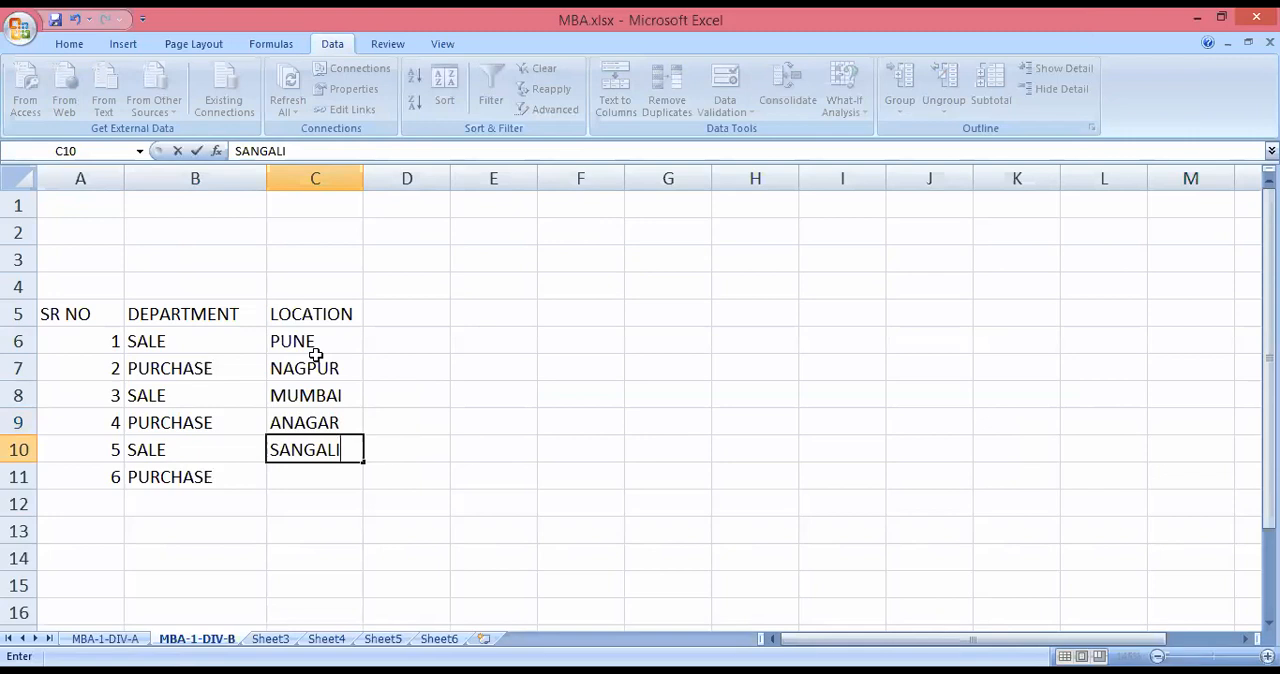
{"action": "key", "text": "Return"}
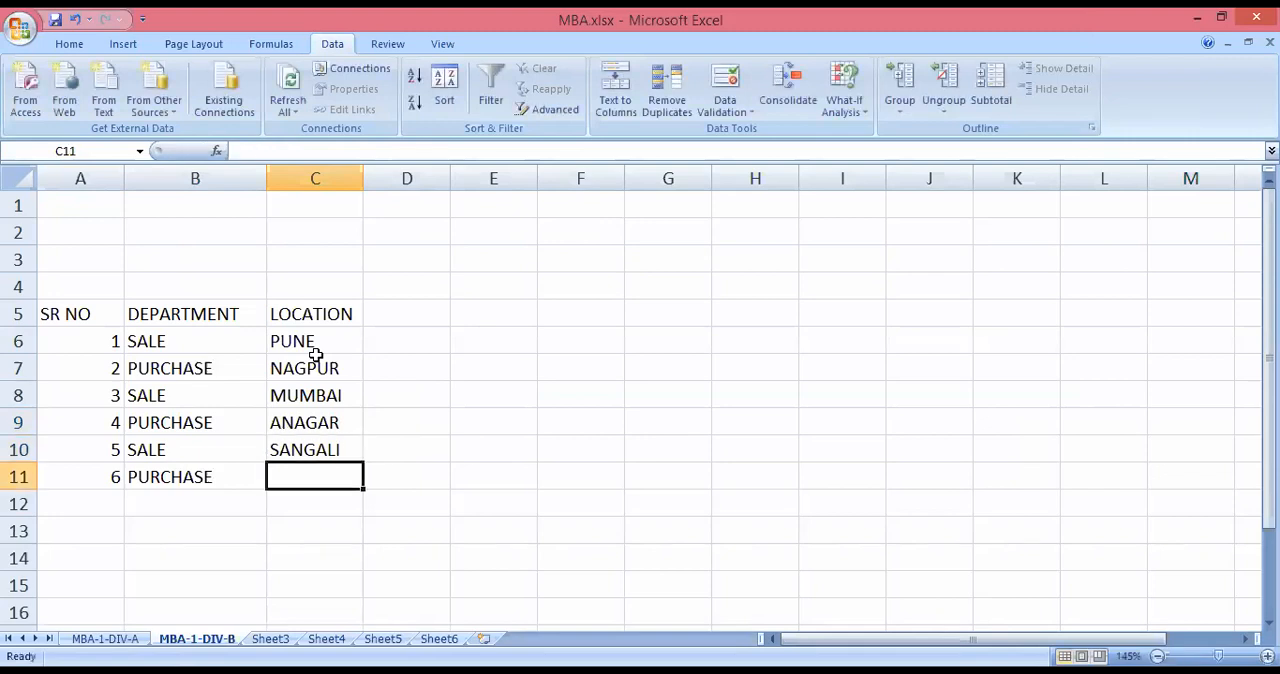
{"action": "type", "text": "P"}
{"action": "type", "text": "E"}
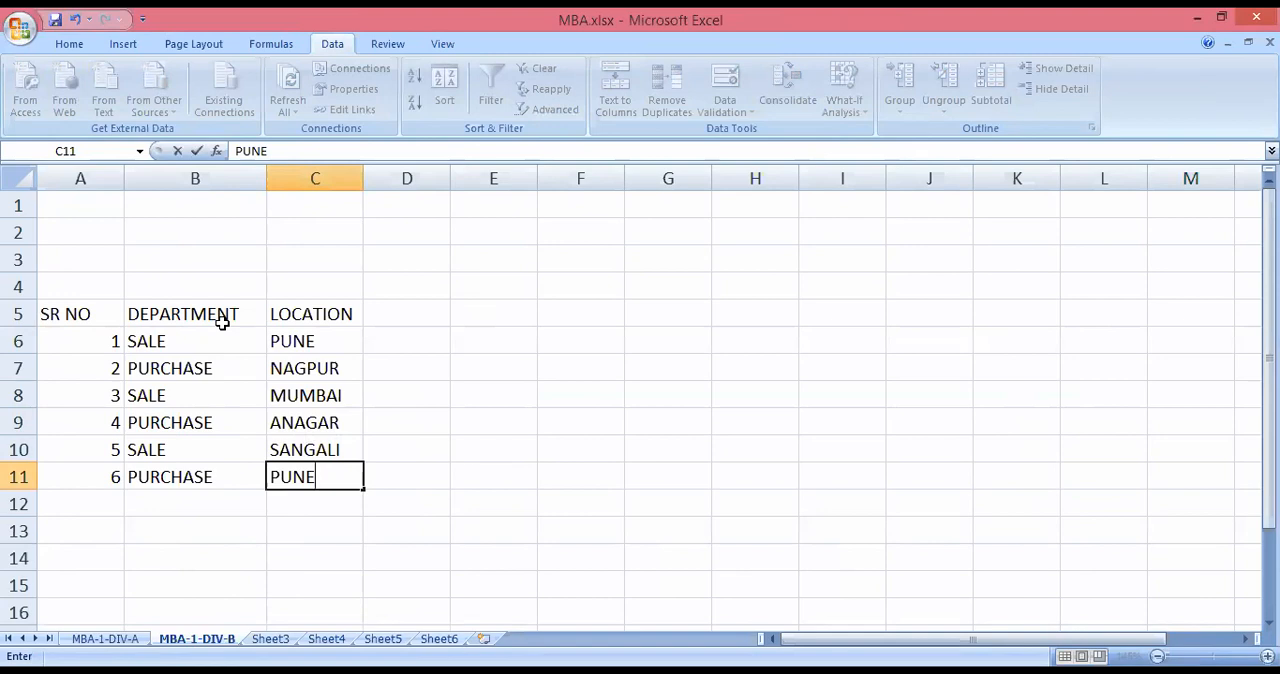
{"action": "left_click", "coordinate": [278, 523]}
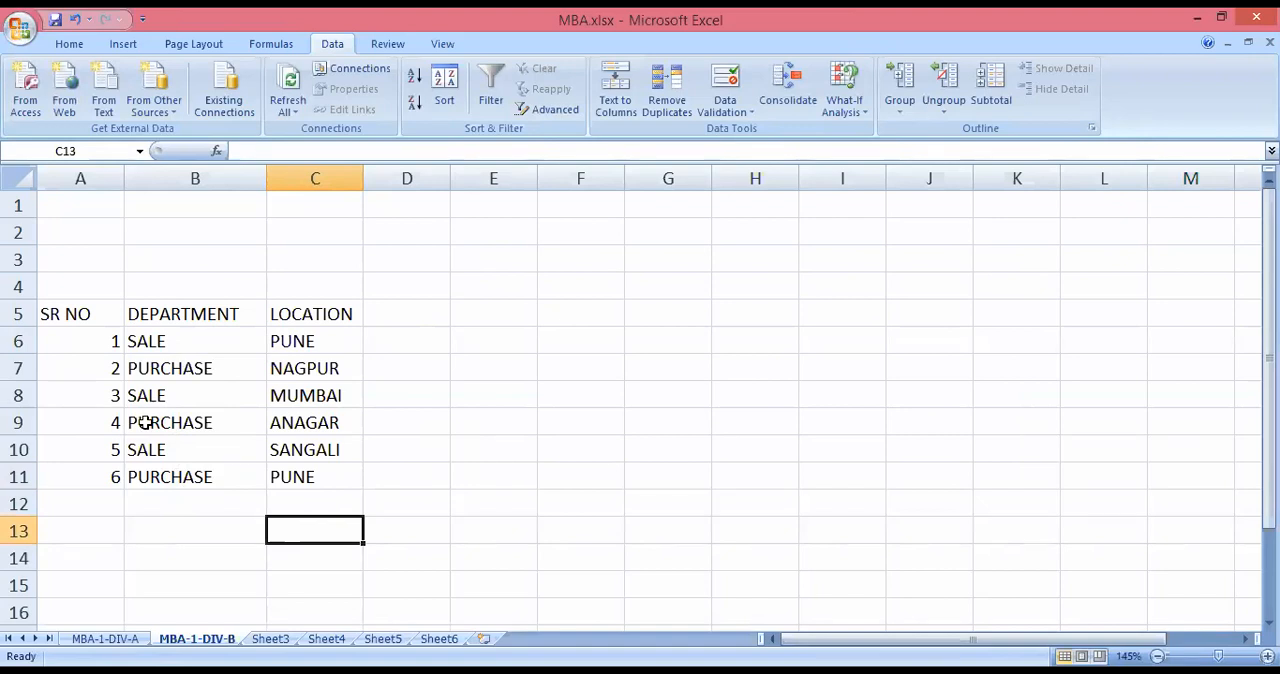
Apply a filter to the department entries in B6:B11 and view its filter choices.
{"action": "left_click", "coordinate": [156, 341]}
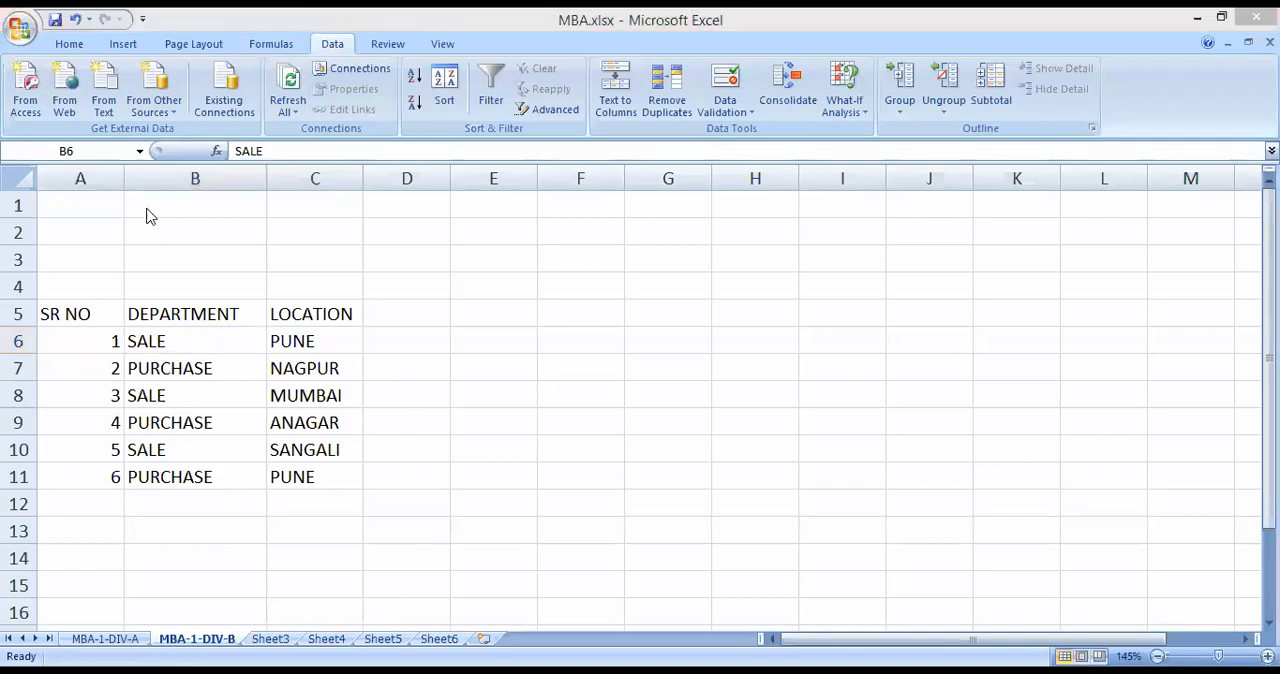
{"action": "left_click", "coordinate": [150, 342]}
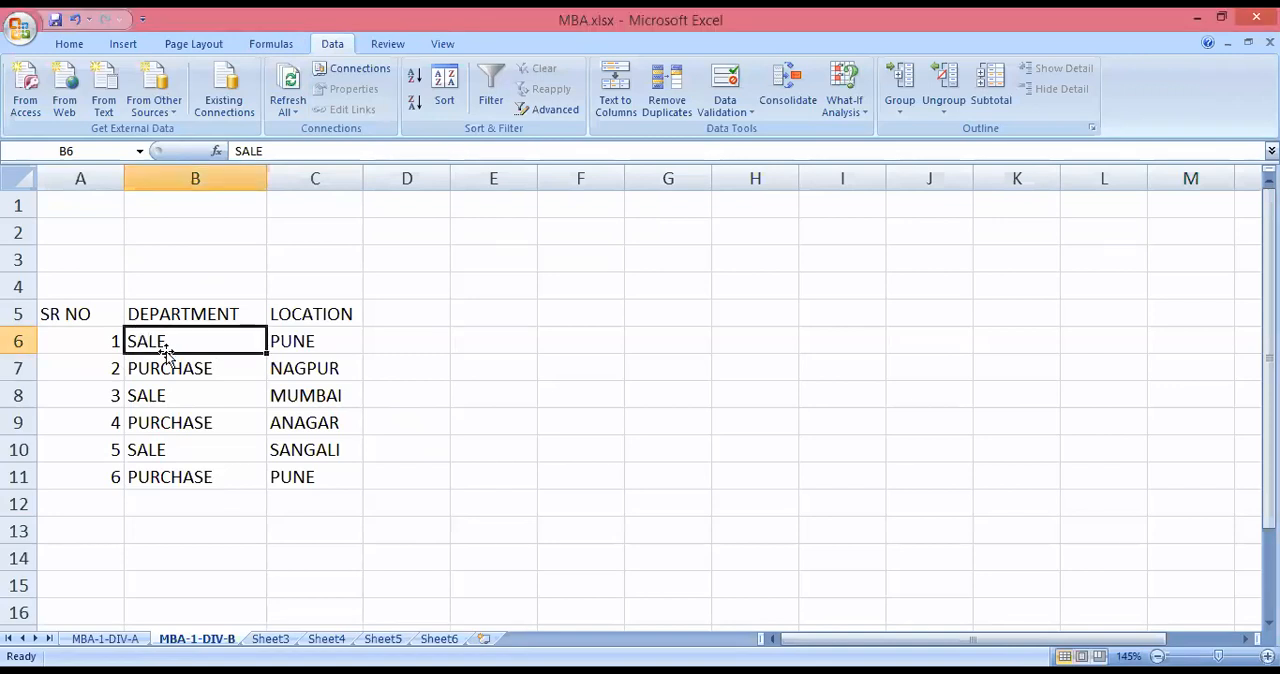
{"action": "left_click_drag", "start_coordinate": [170, 342], "coordinate": [165, 477]}
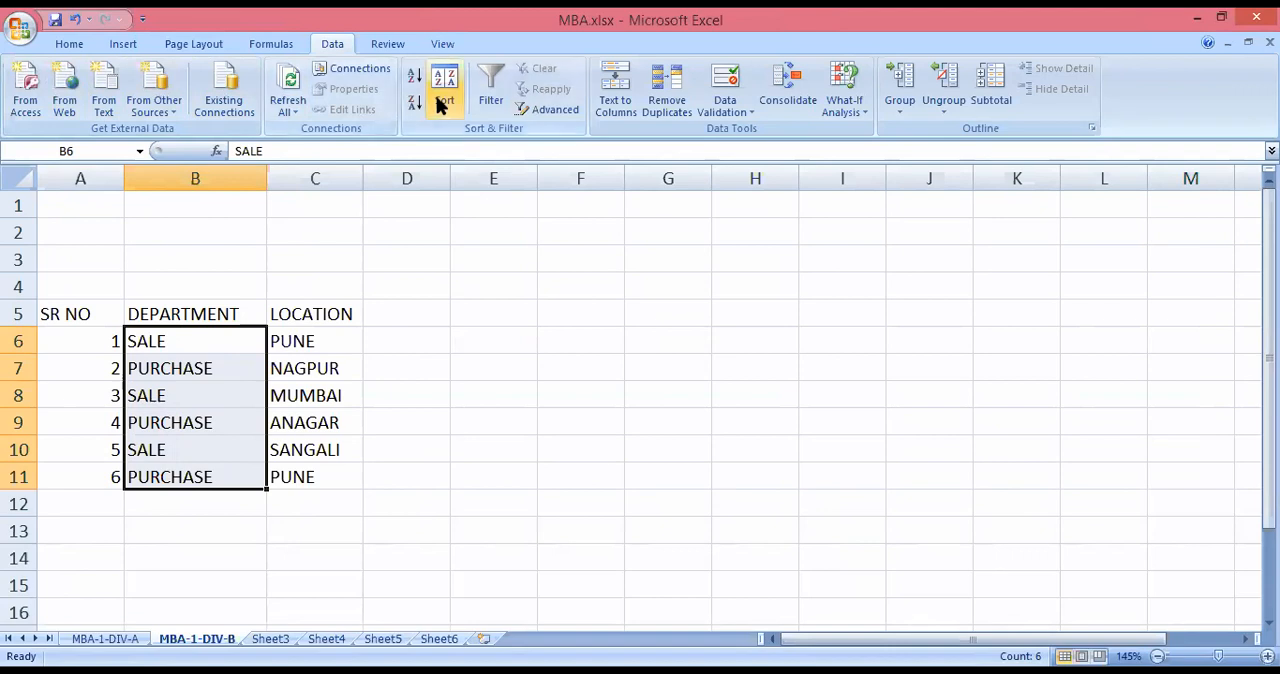
{"action": "left_click", "coordinate": [489, 101]}
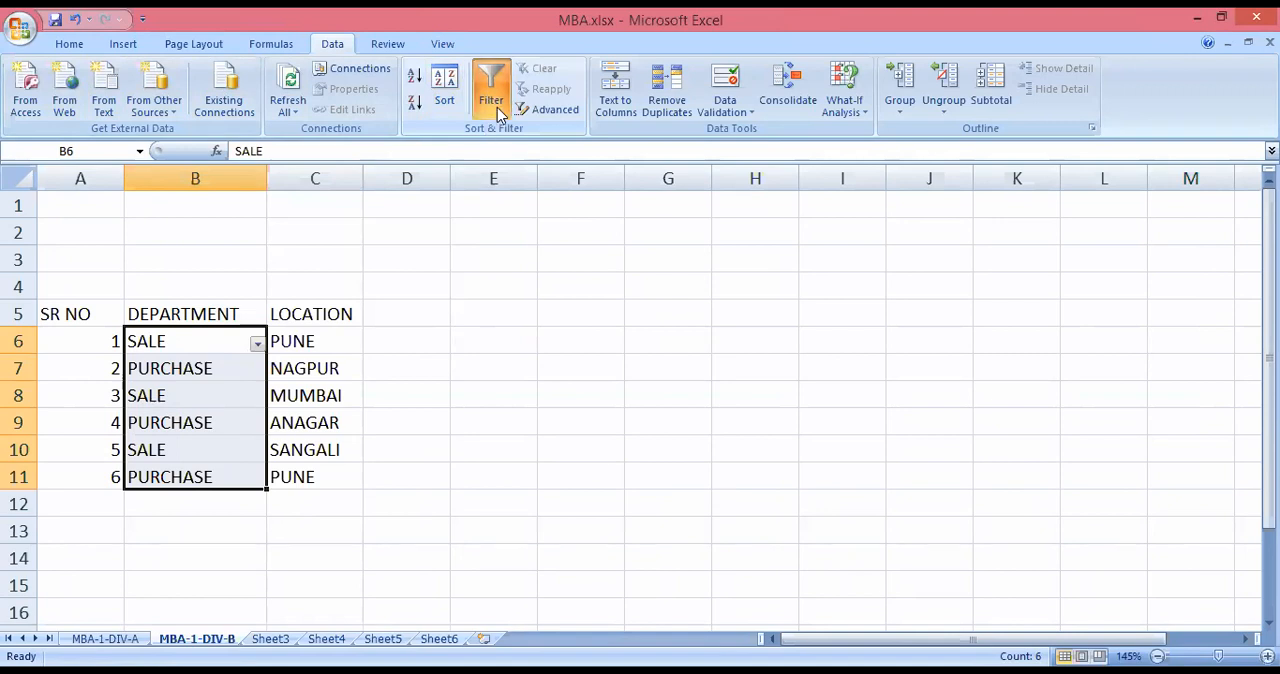
{"action": "left_click", "coordinate": [497, 108]}
{"action": "left_click", "coordinate": [497, 107]}
{"action": "left_click", "coordinate": [254, 344]}
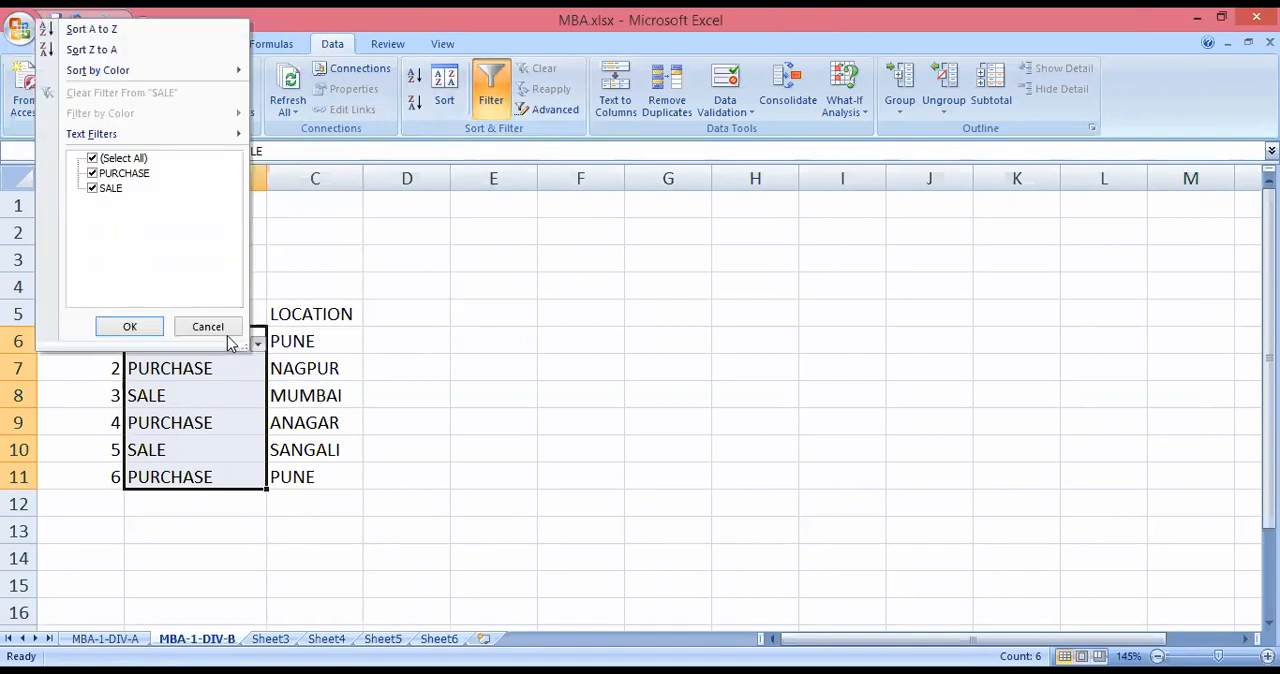
{"action": "left_click", "coordinate": [208, 327]}
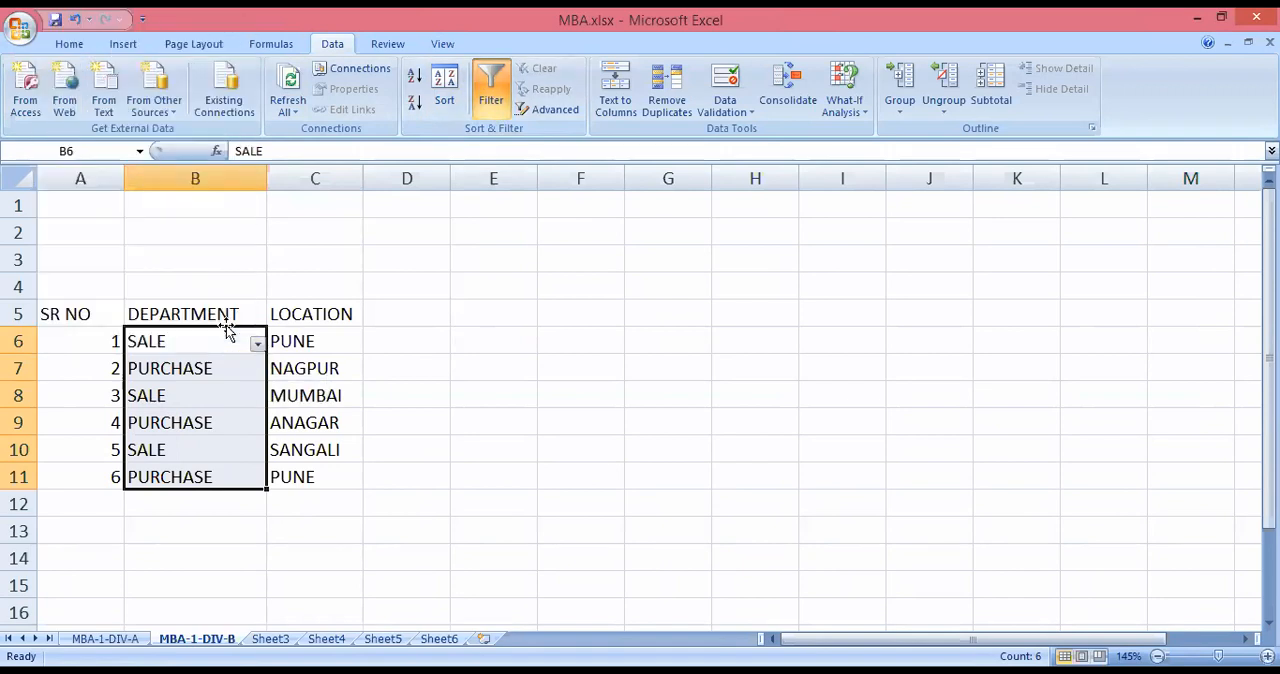
{"action": "left_click", "coordinate": [490, 80]}
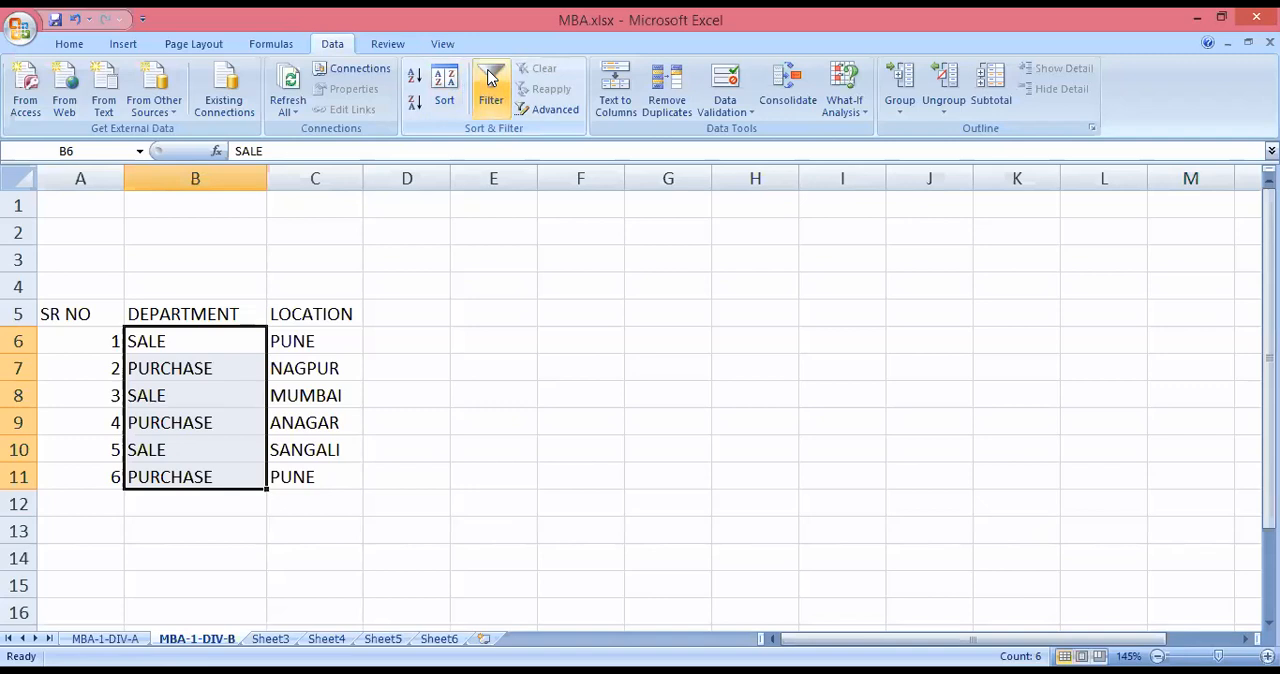
{"action": "left_click", "coordinate": [490, 80]}
{"action": "left_click", "coordinate": [446, 92]}
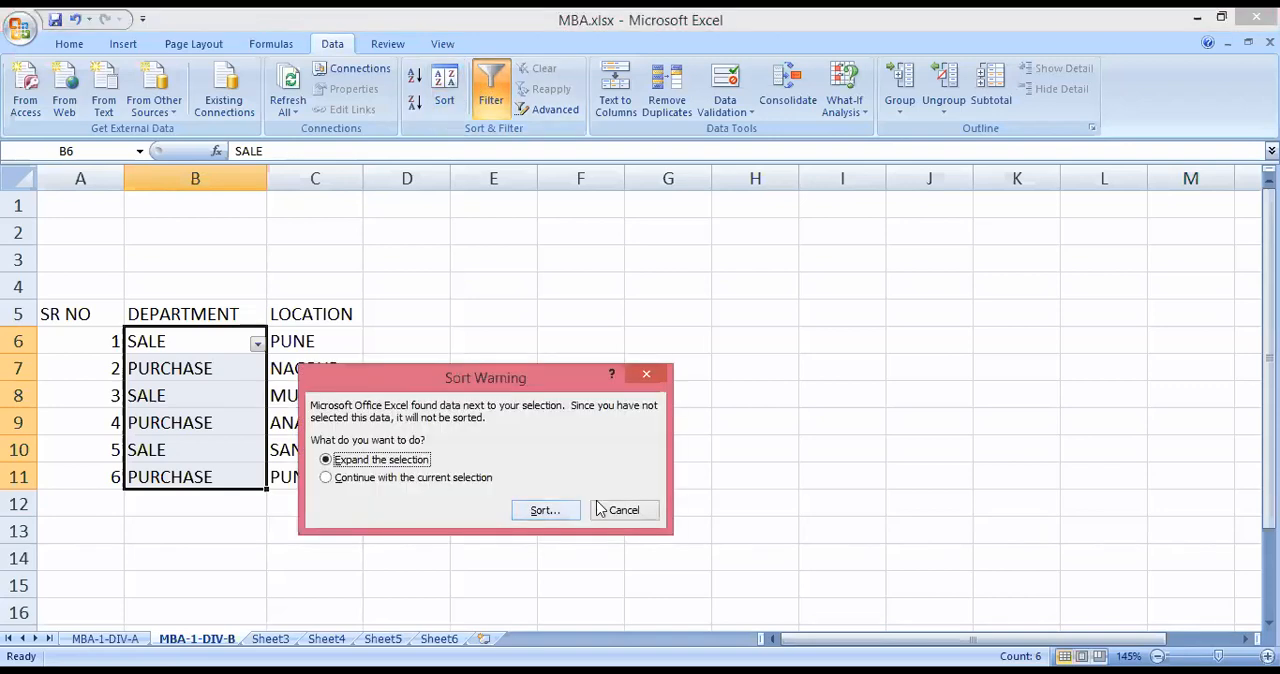
{"action": "left_click", "coordinate": [624, 514]}
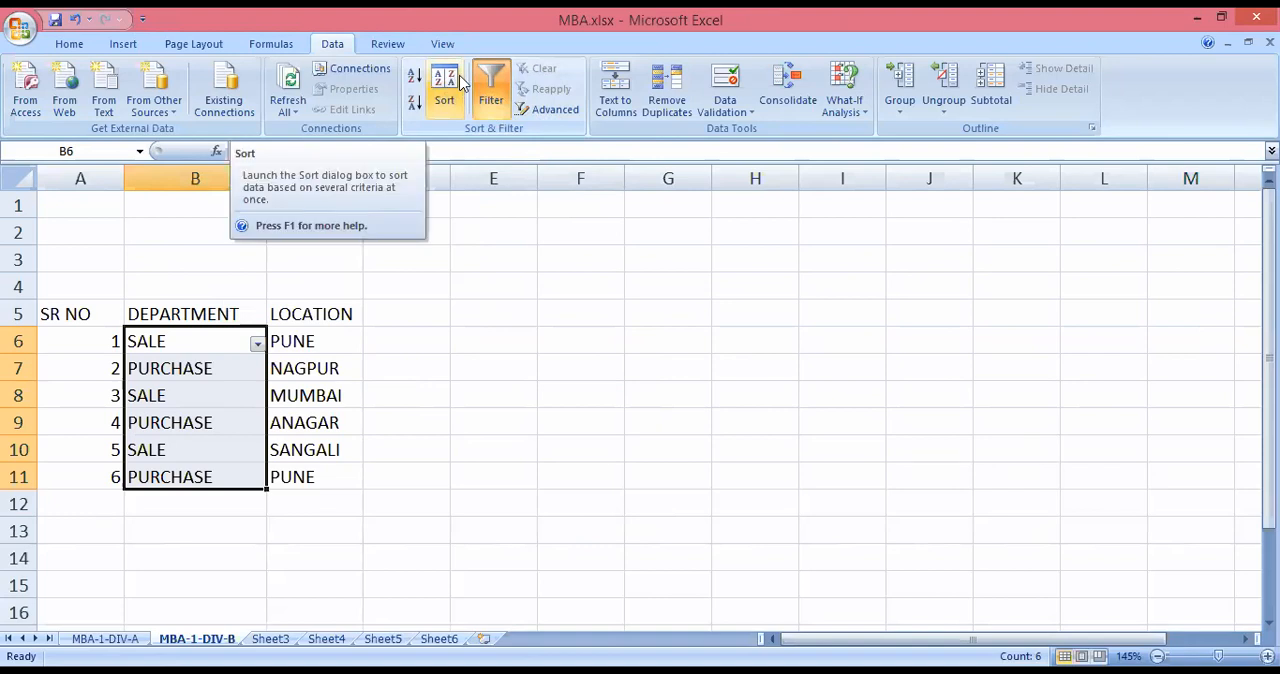
{"action": "left_click", "coordinate": [458, 84]}
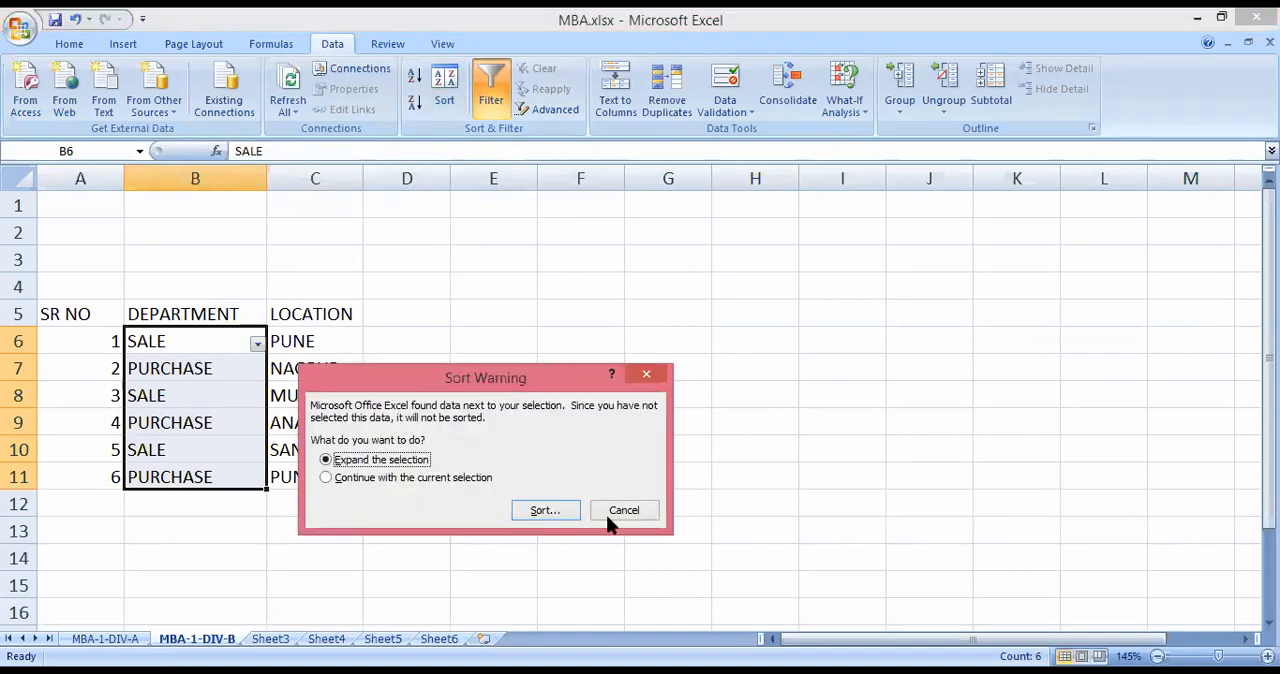
{"action": "left_click", "coordinate": [628, 514]}
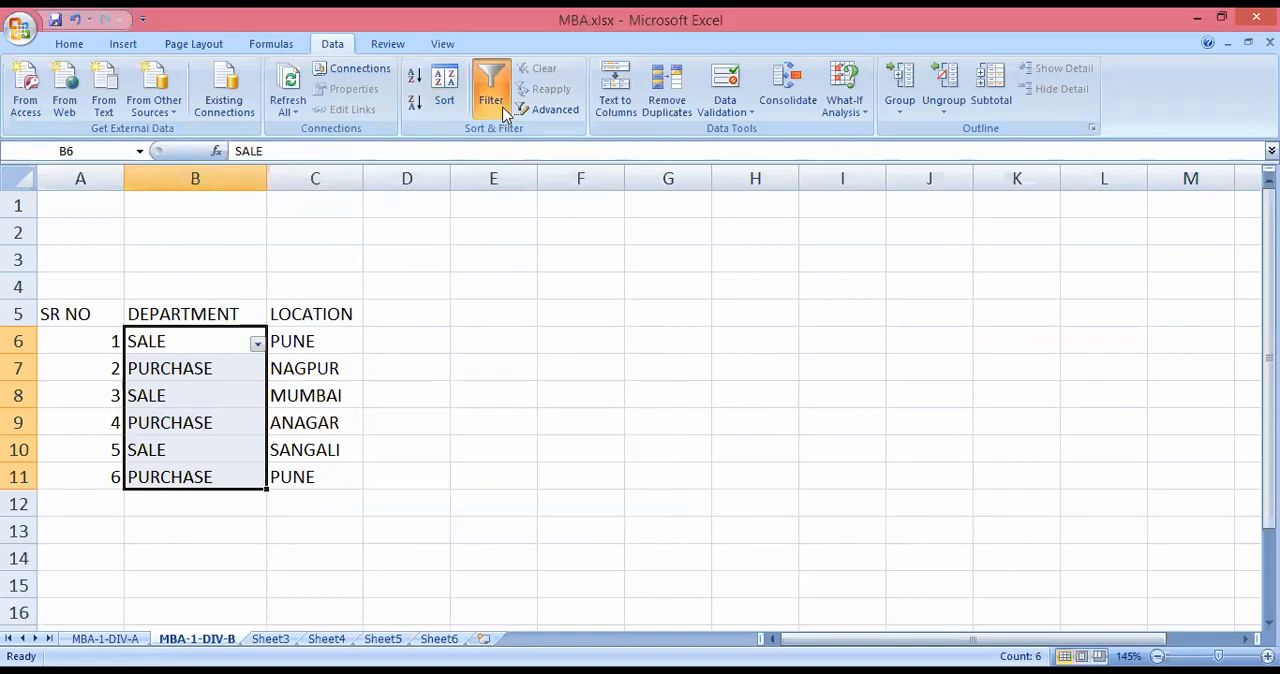
{"action": "left_click", "coordinate": [490, 82]}
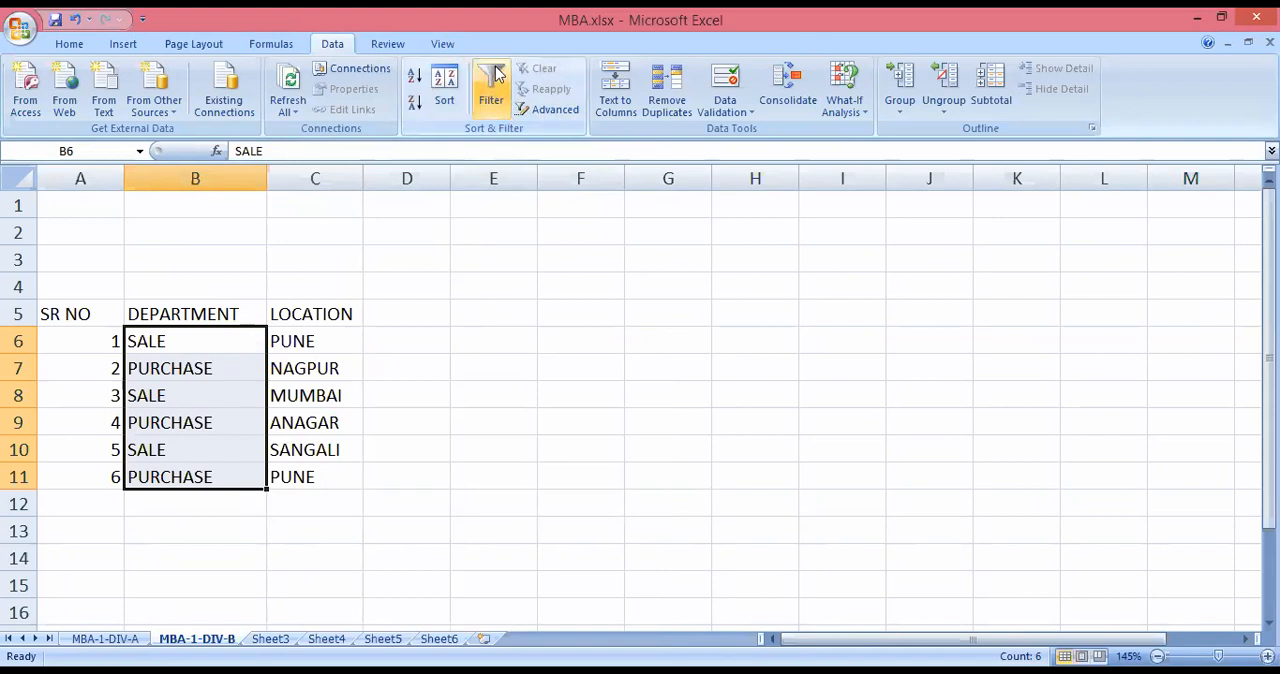
{"action": "left_click", "coordinate": [488, 80]}
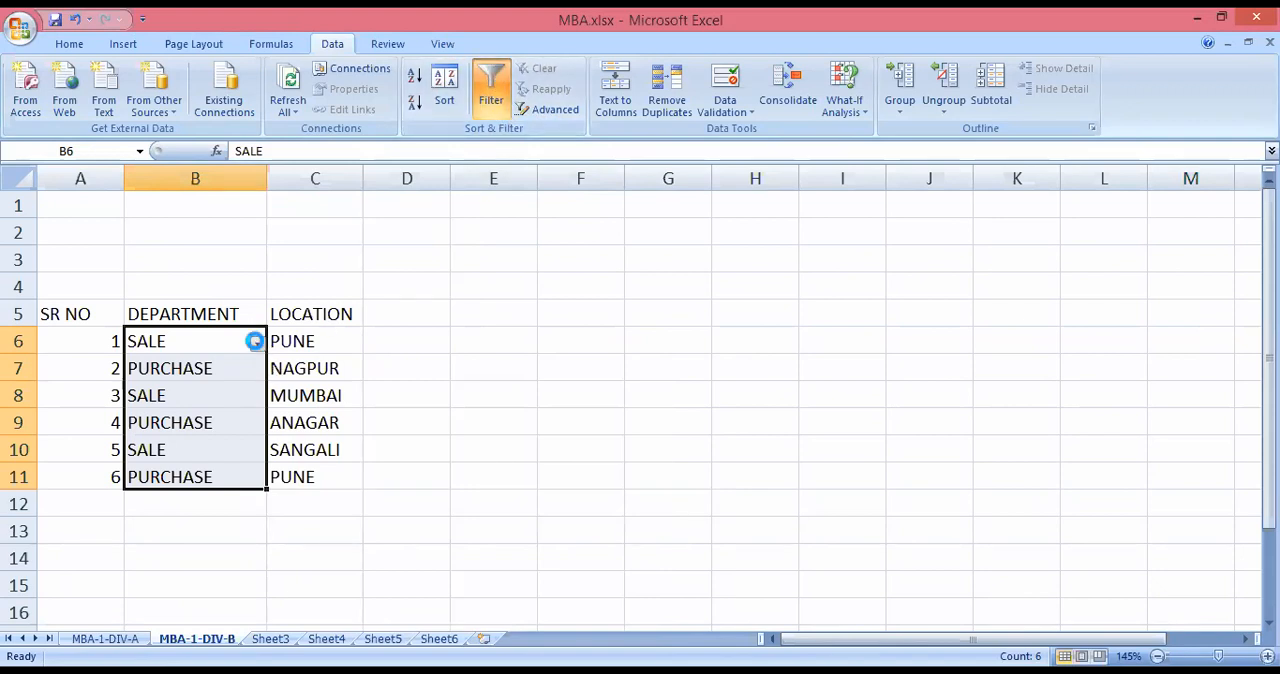
{"action": "left_click", "coordinate": [257, 344]}
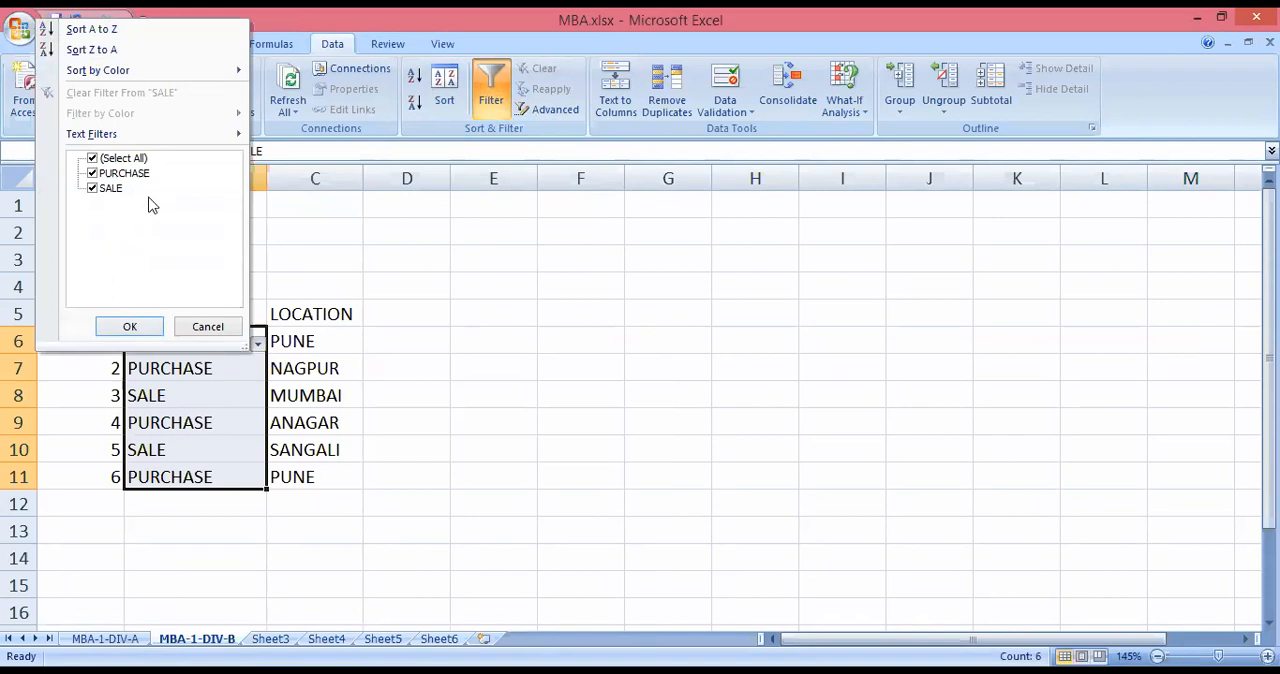
{"action": "left_click", "coordinate": [205, 327]}
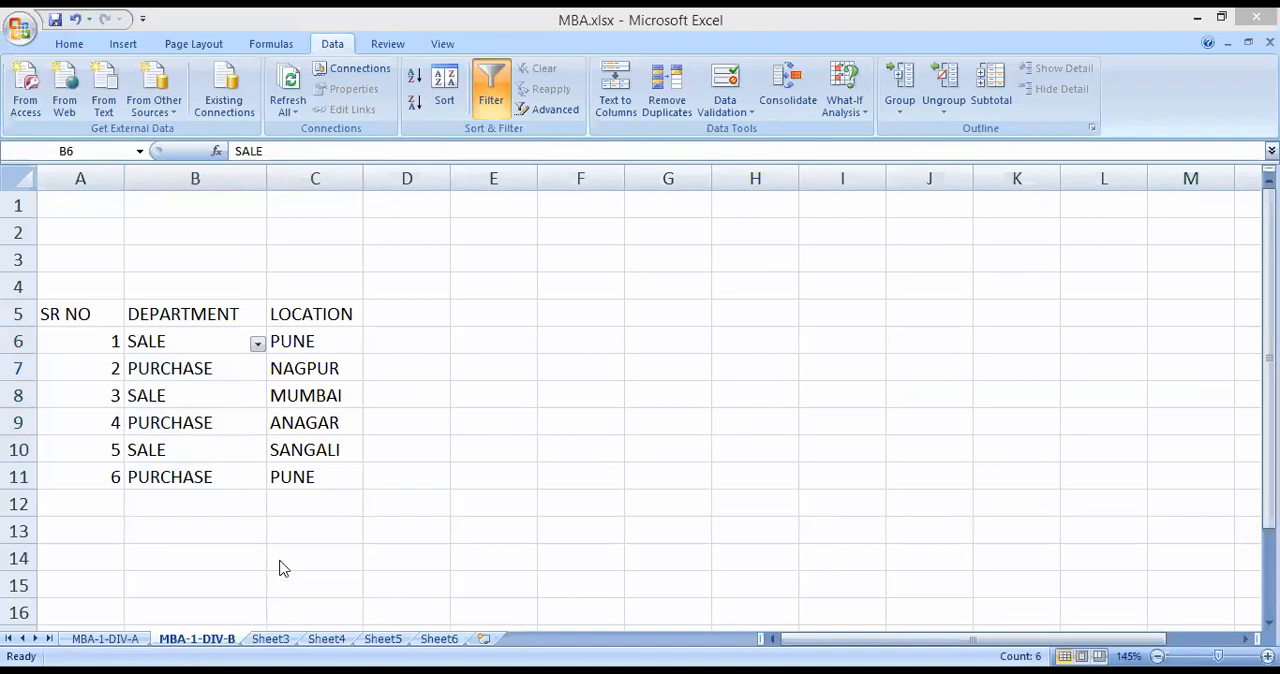
Reapply the filter so it covers both the department and location entries in B6:C11.
{"action": "left_click", "coordinate": [254, 491], "text": "shift"}
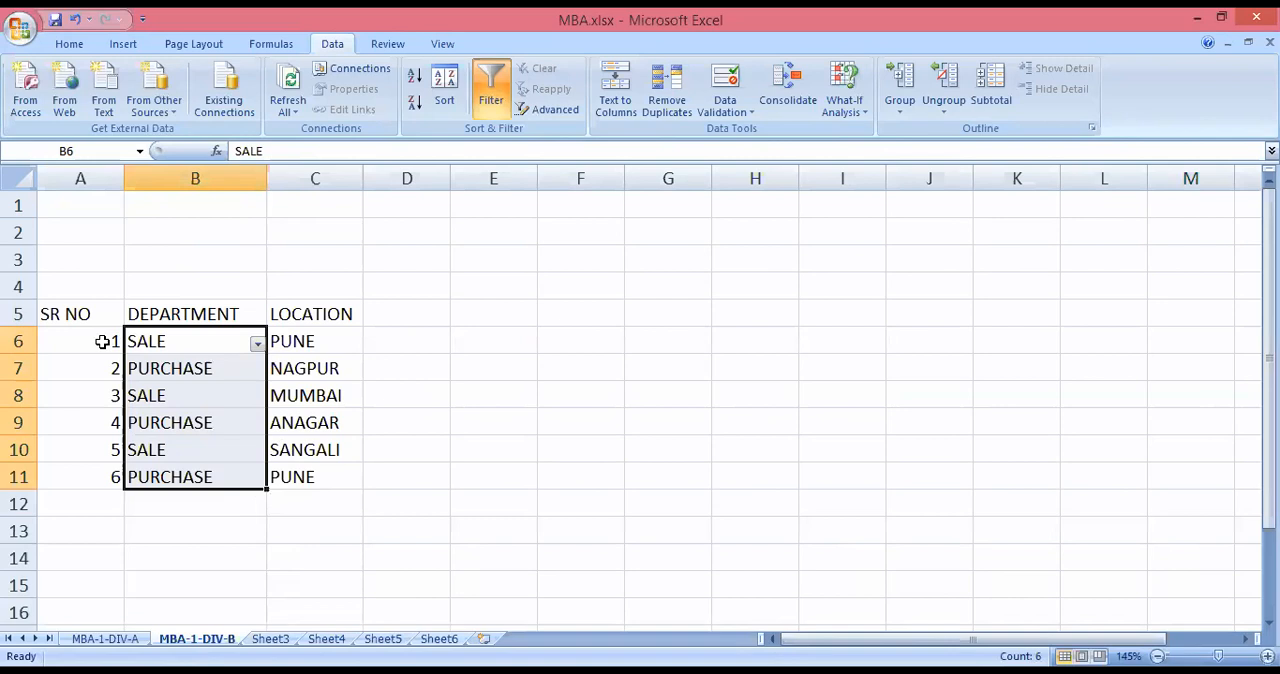
{"action": "left_click", "coordinate": [145, 310]}
{"action": "left_click_drag", "start_coordinate": [149, 341], "coordinate": [309, 477]}
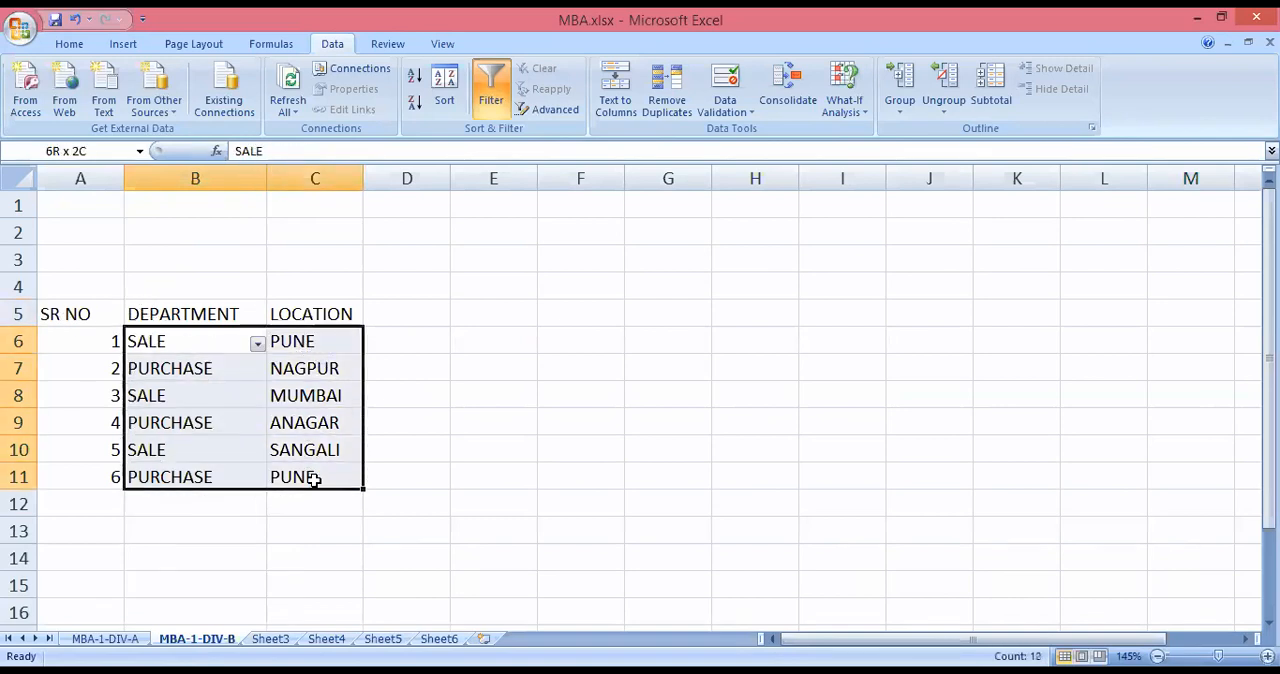
{"action": "left_click", "coordinate": [489, 112]}
{"action": "left_click", "coordinate": [489, 114]}
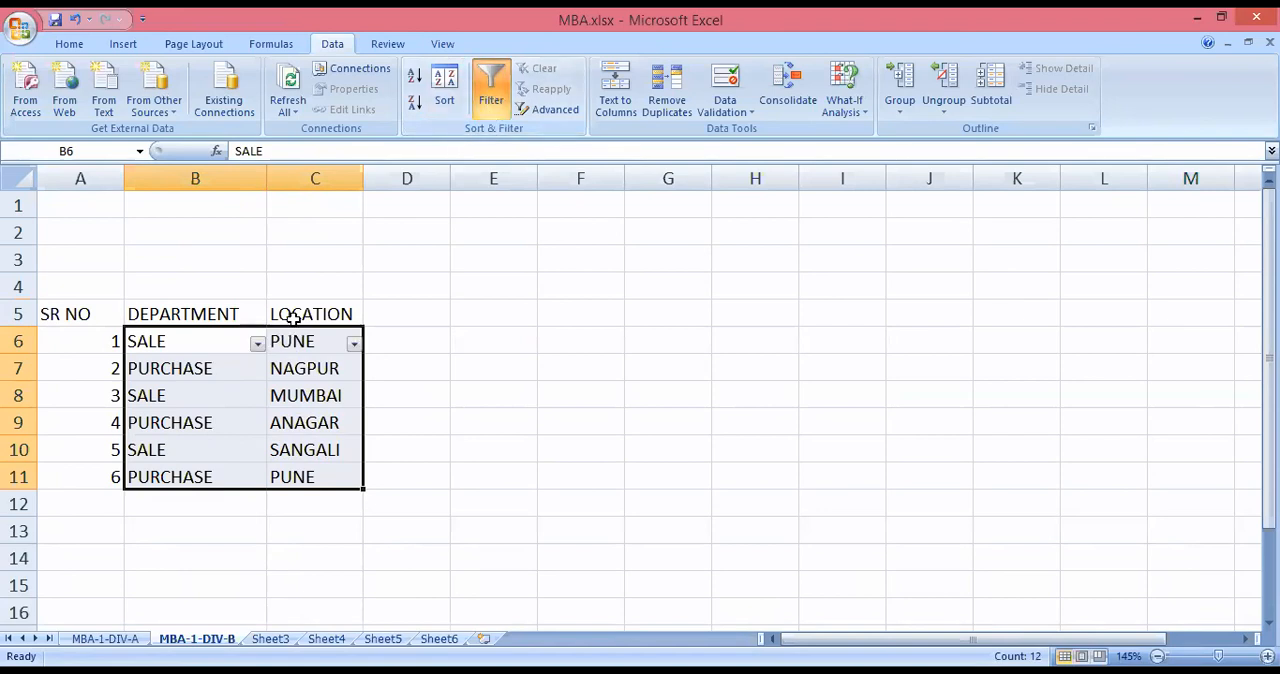
Set the first sort level for the department and location entries to column SALE, on values, in Z to A order.
{"action": "left_click", "coordinate": [445, 98]}
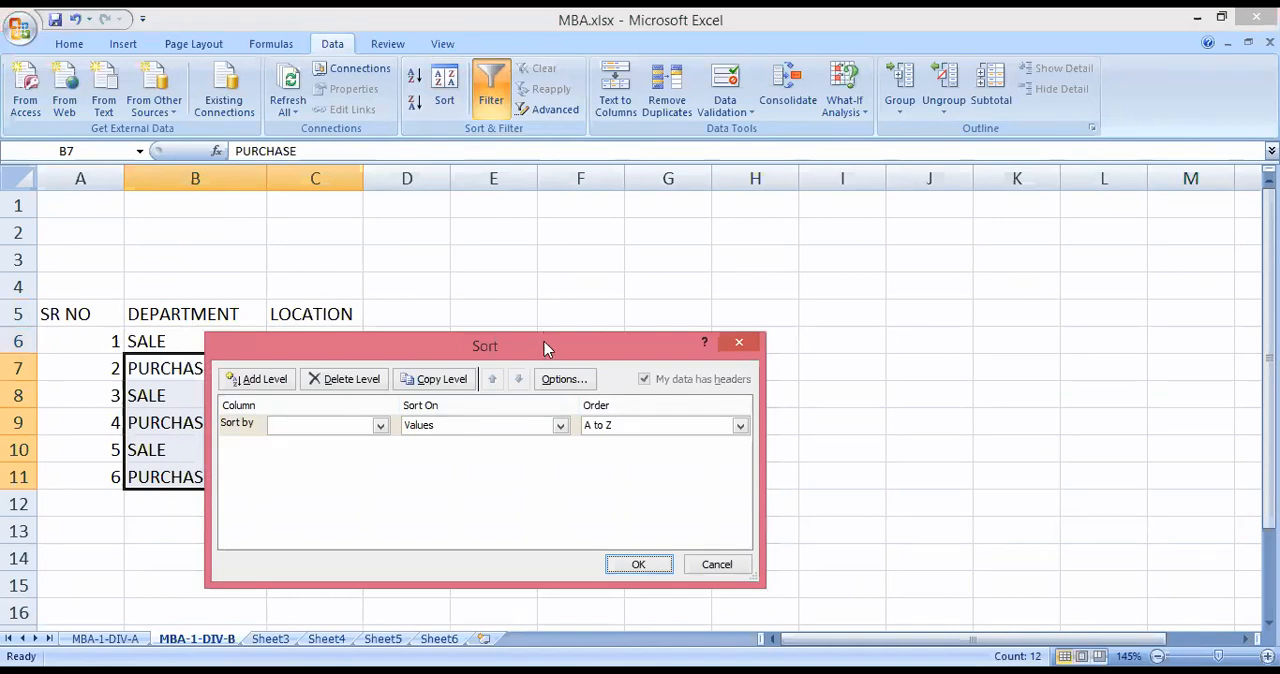
{"action": "left_click_drag", "start_coordinate": [546, 347], "coordinate": [759, 323]}
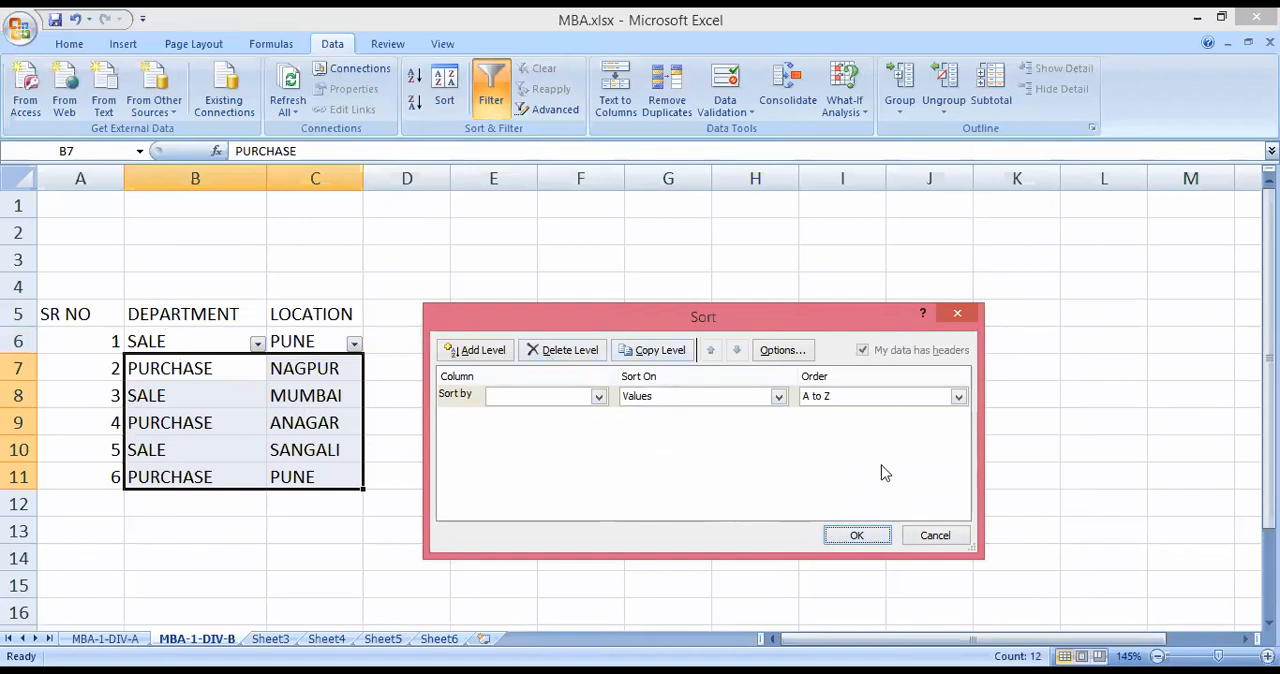
{"action": "left_click", "coordinate": [531, 397]}
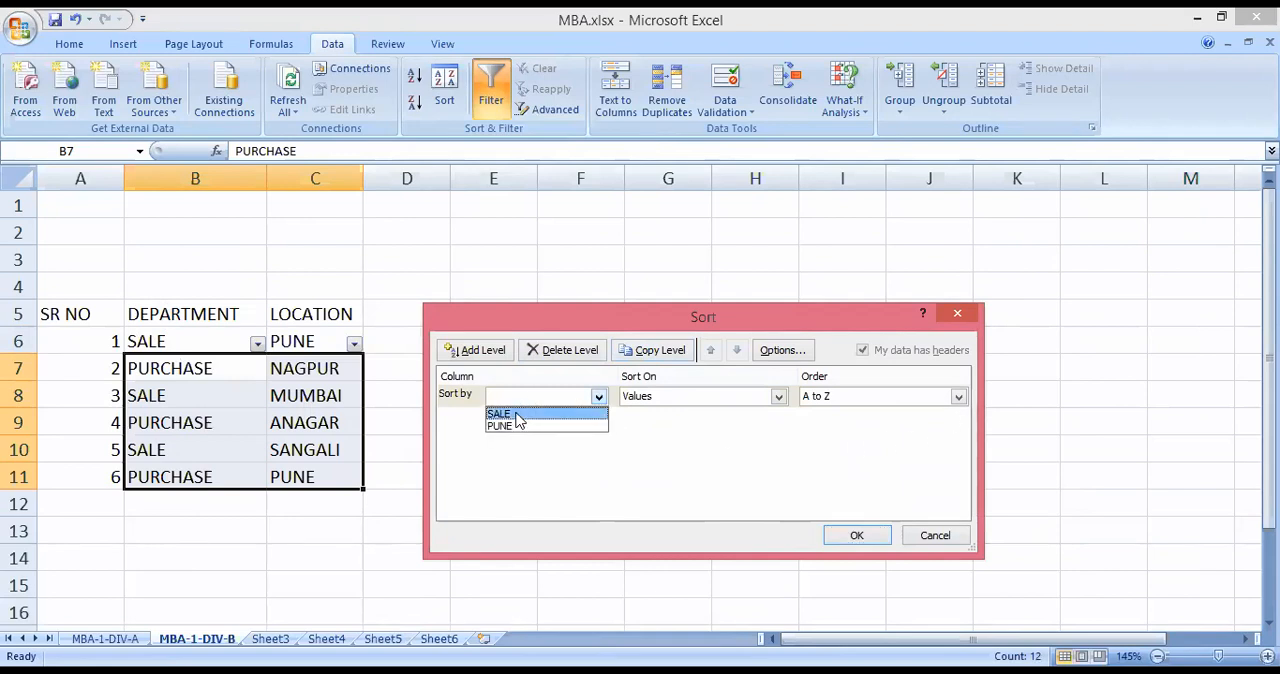
{"action": "left_click", "coordinate": [518, 415]}
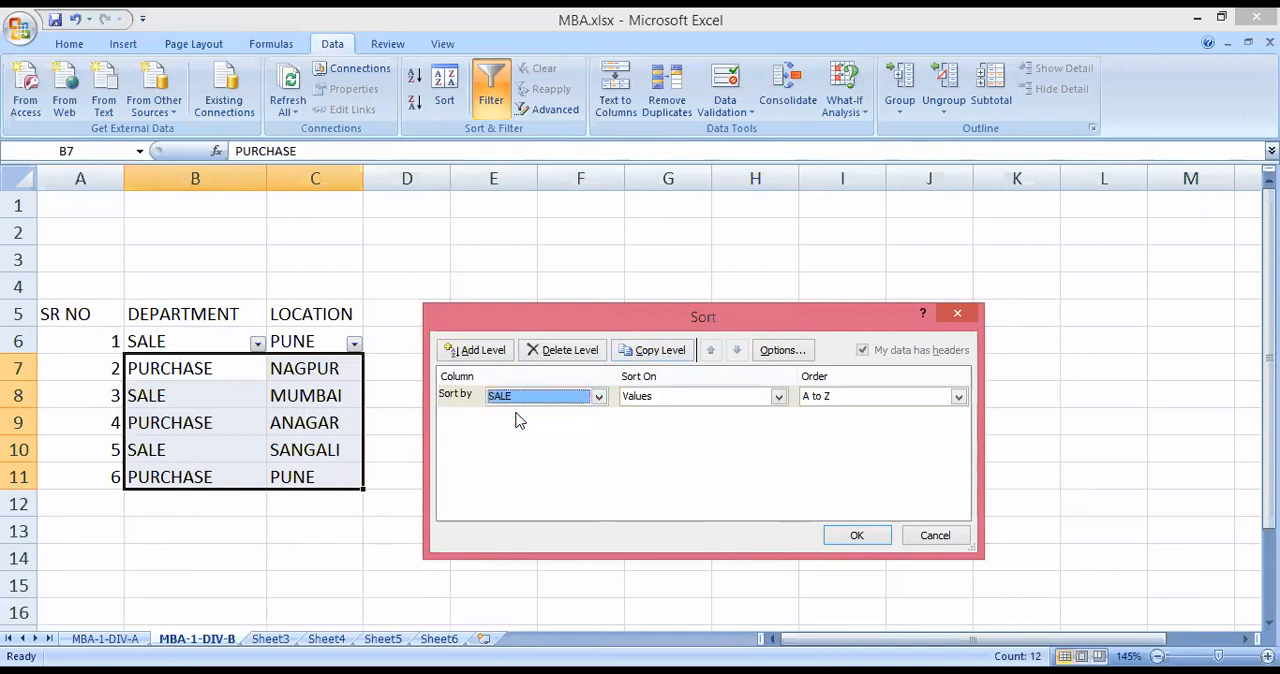
{"action": "left_click", "coordinate": [958, 396]}
{"action": "left_click", "coordinate": [882, 424]}
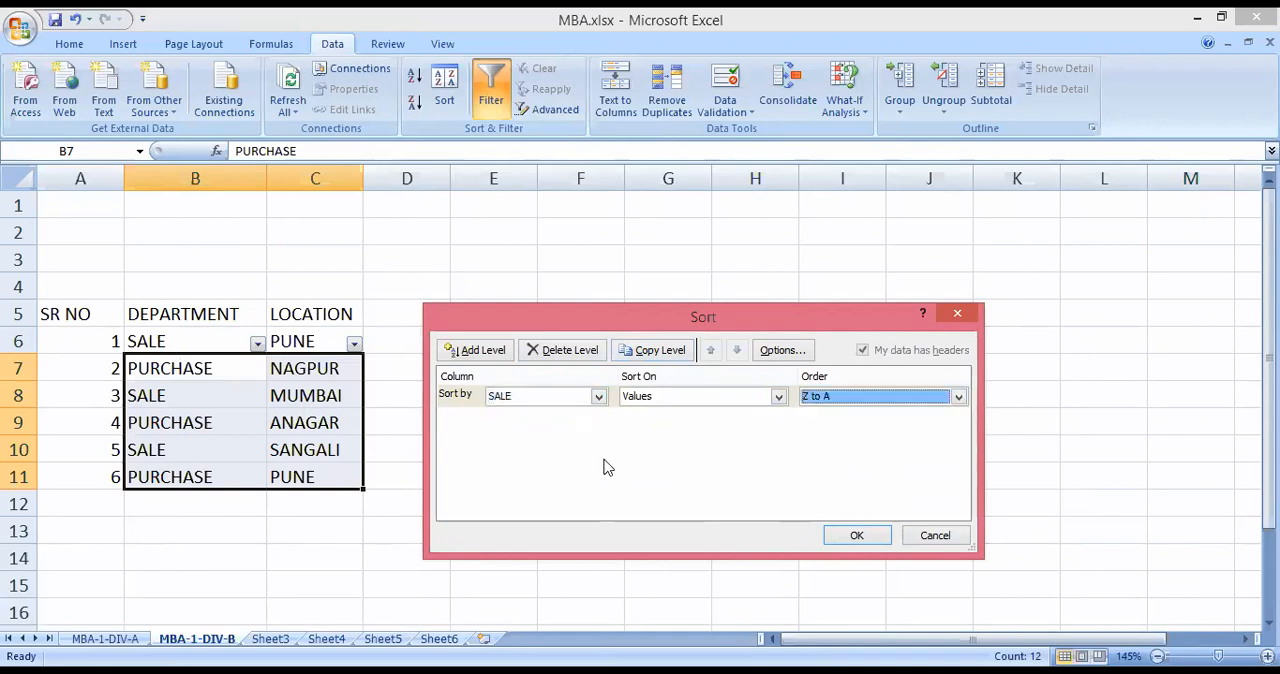
{"action": "left_click", "coordinate": [490, 354]}
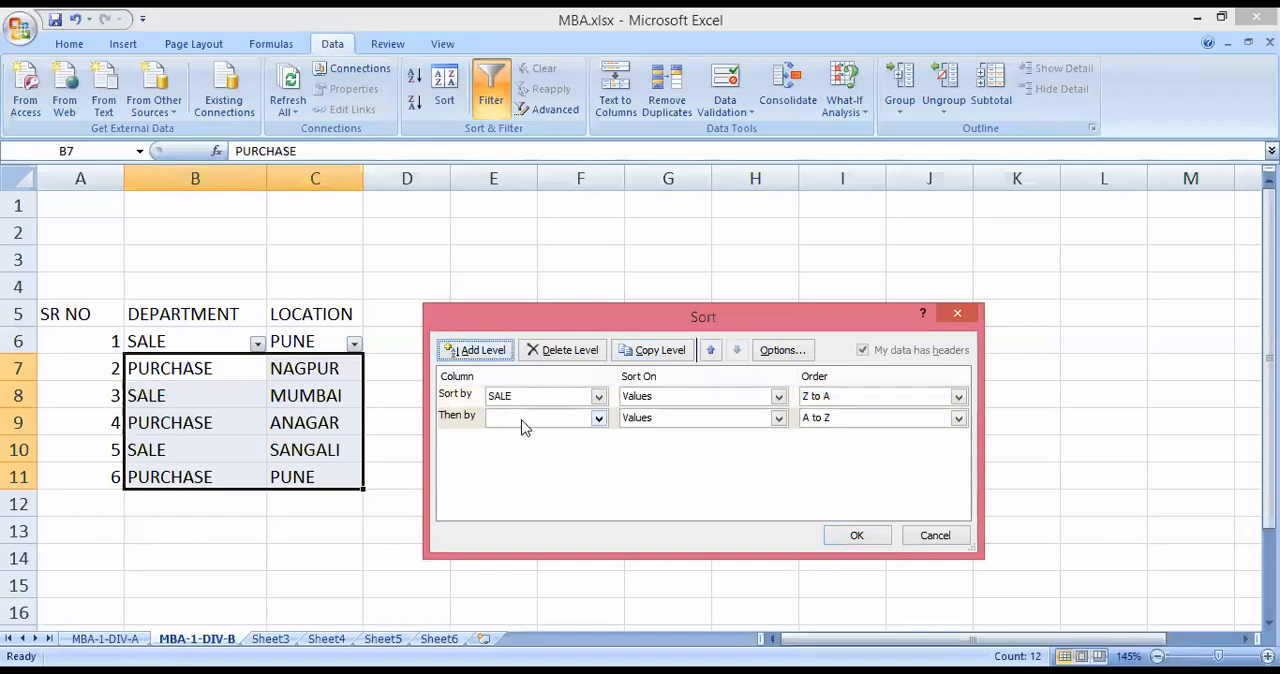
{"action": "left_click", "coordinate": [598, 418]}
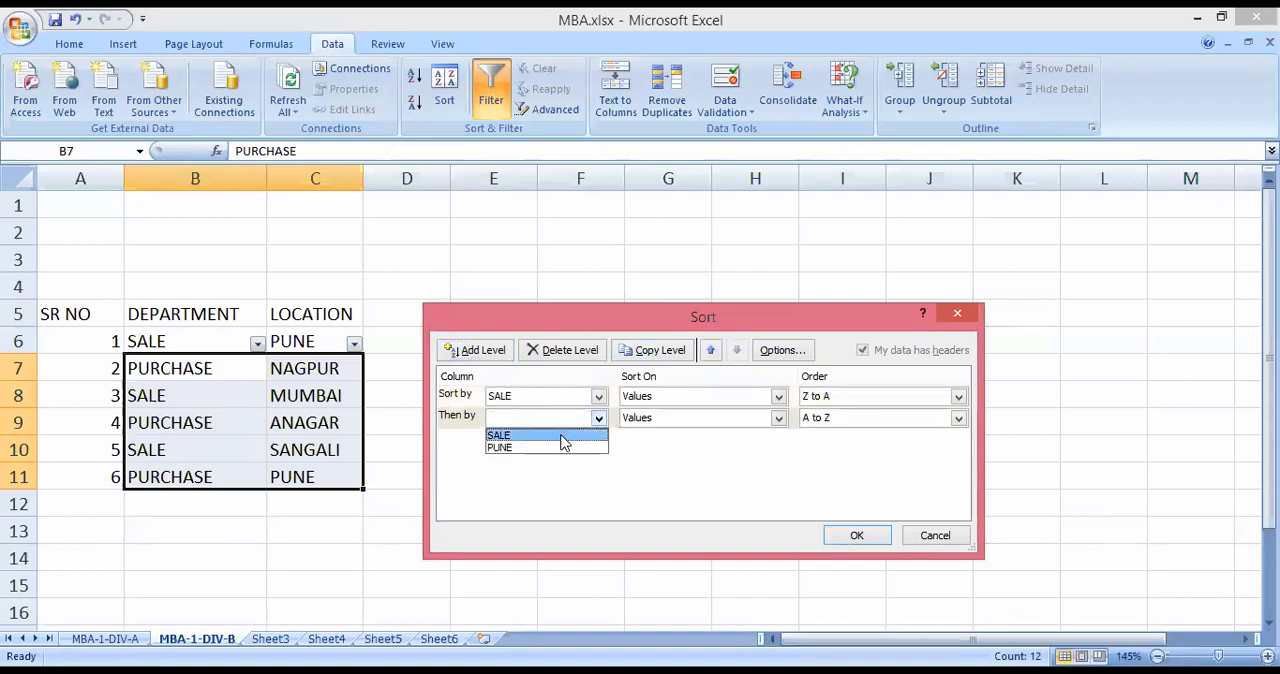
{"action": "left_click", "coordinate": [578, 495]}
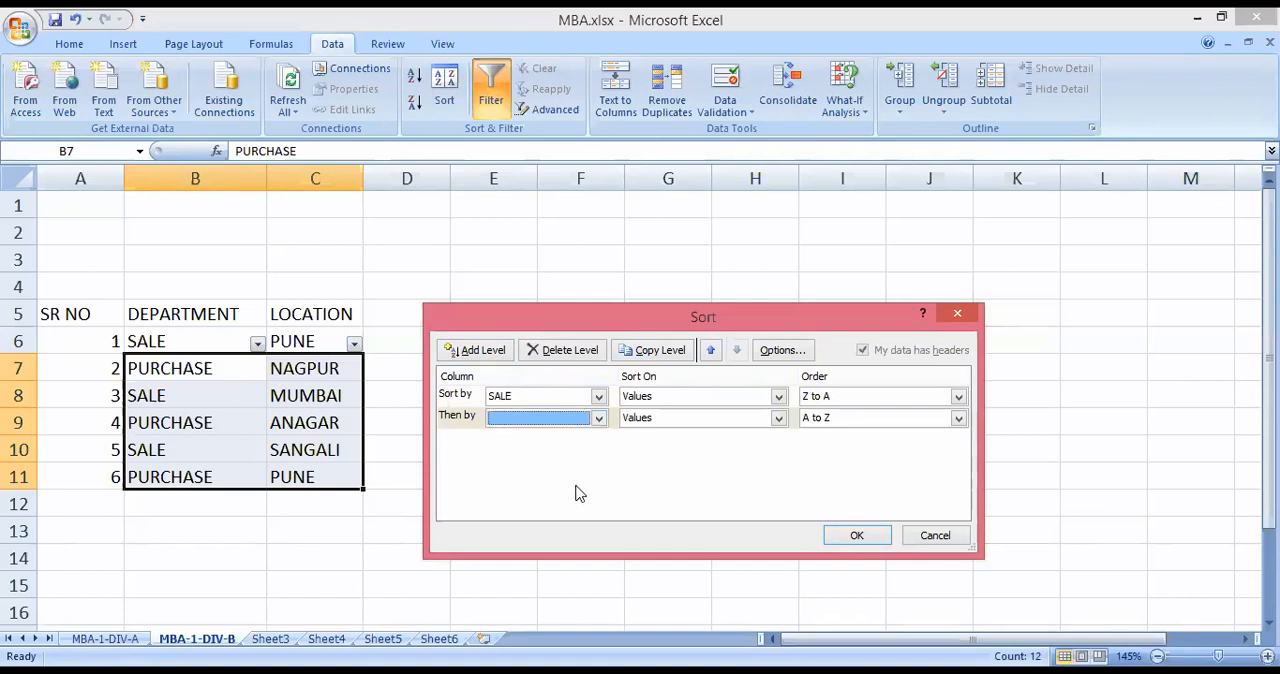
{"action": "left_click", "coordinate": [598, 419]}
{"action": "left_click", "coordinate": [564, 398]}
{"action": "left_click", "coordinate": [599, 398]}
{"action": "left_click", "coordinate": [630, 476]}
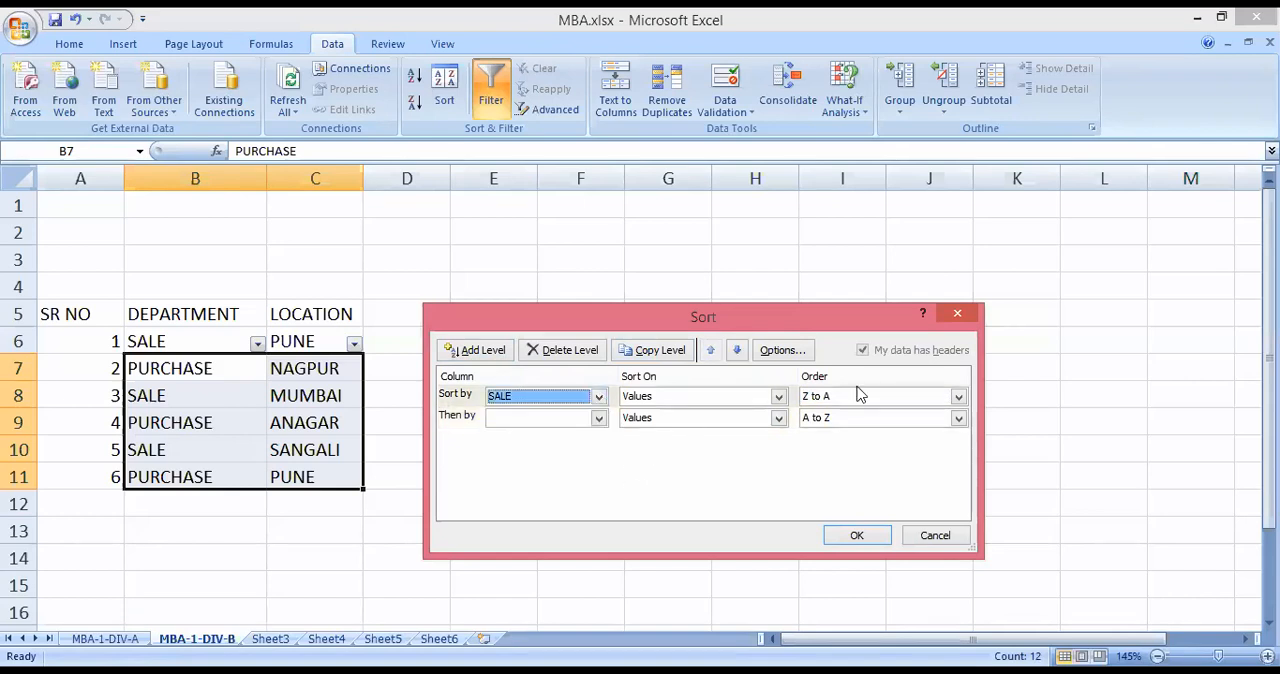
{"action": "left_click", "coordinate": [957, 313]}
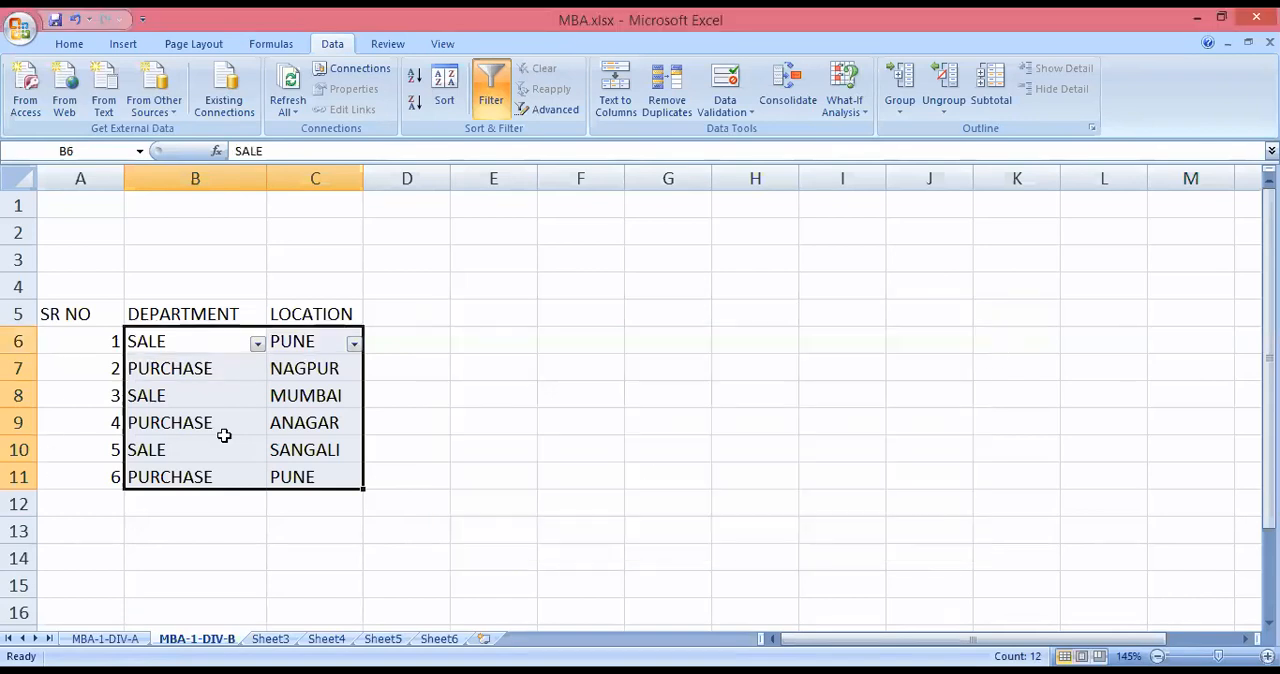
Remove the filter from the department and location entries in B6:C11.
{"action": "left_click", "coordinate": [424, 594]}
{"action": "left_click_drag", "start_coordinate": [160, 340], "coordinate": [298, 466]}
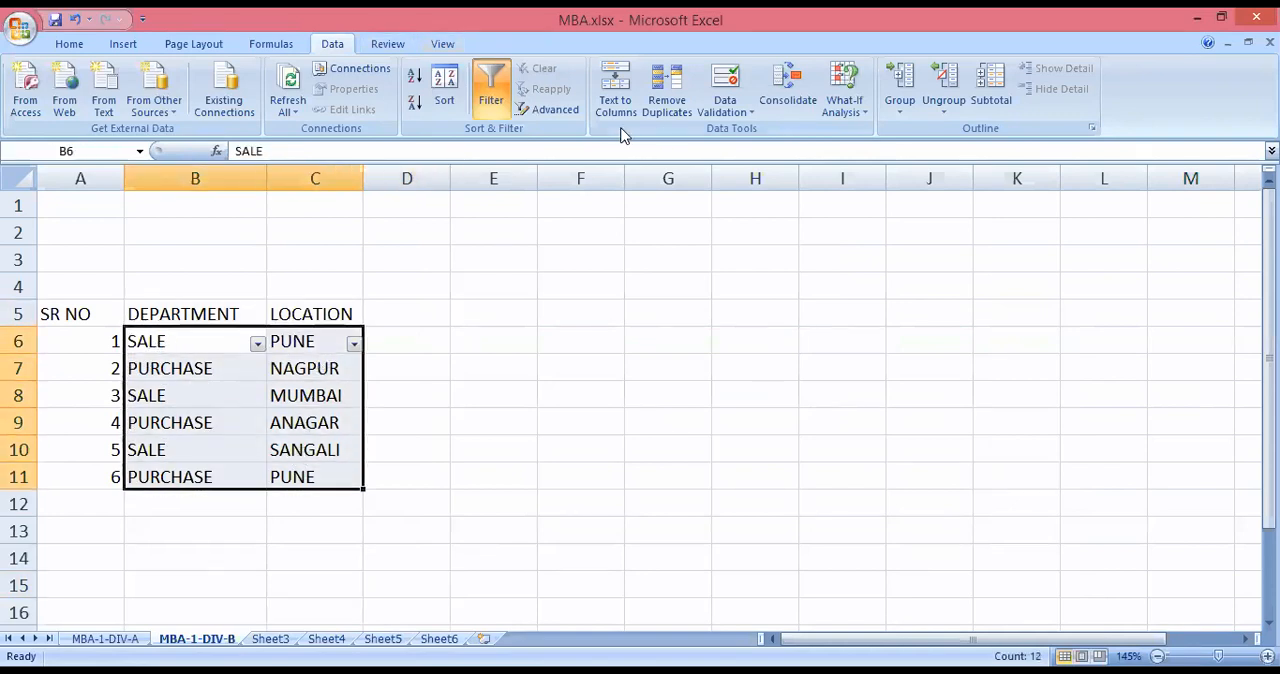
{"action": "left_click", "coordinate": [492, 87]}
{"action": "left_click", "coordinate": [521, 416]}
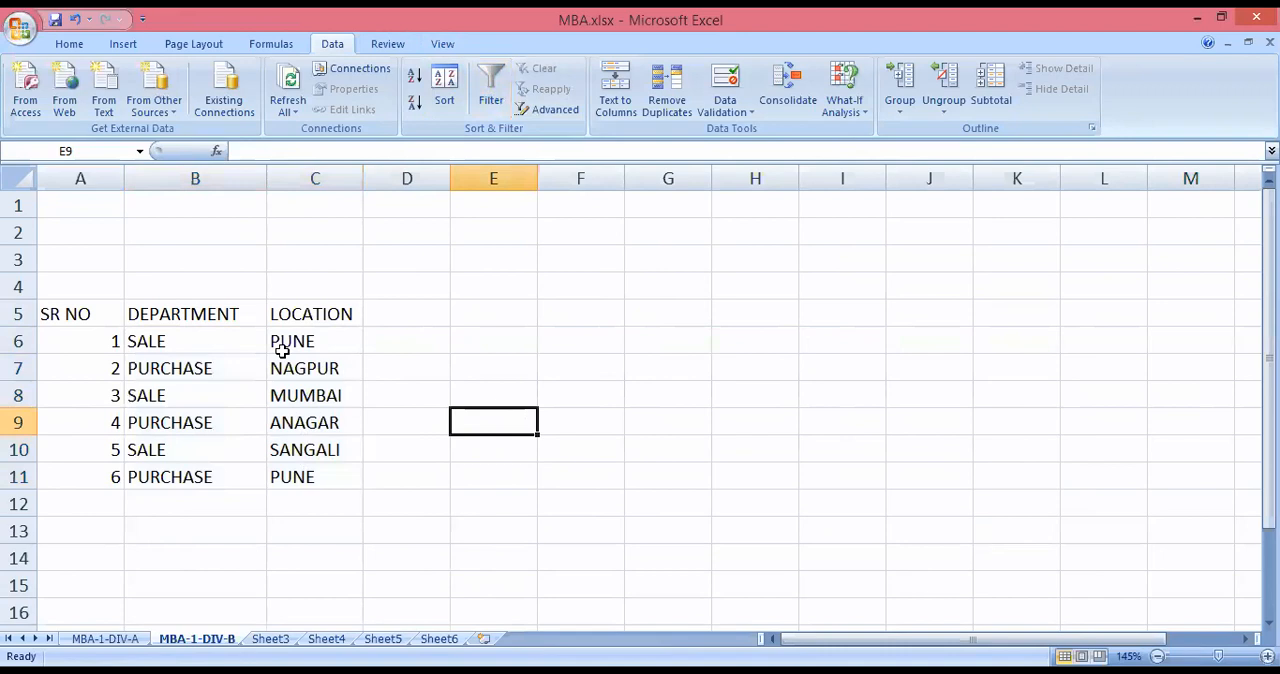
Sort the department and location entries in B6:C11 by Column B, on values, in Z to A order.
{"action": "left_click_drag", "start_coordinate": [171, 340], "coordinate": [304, 472]}
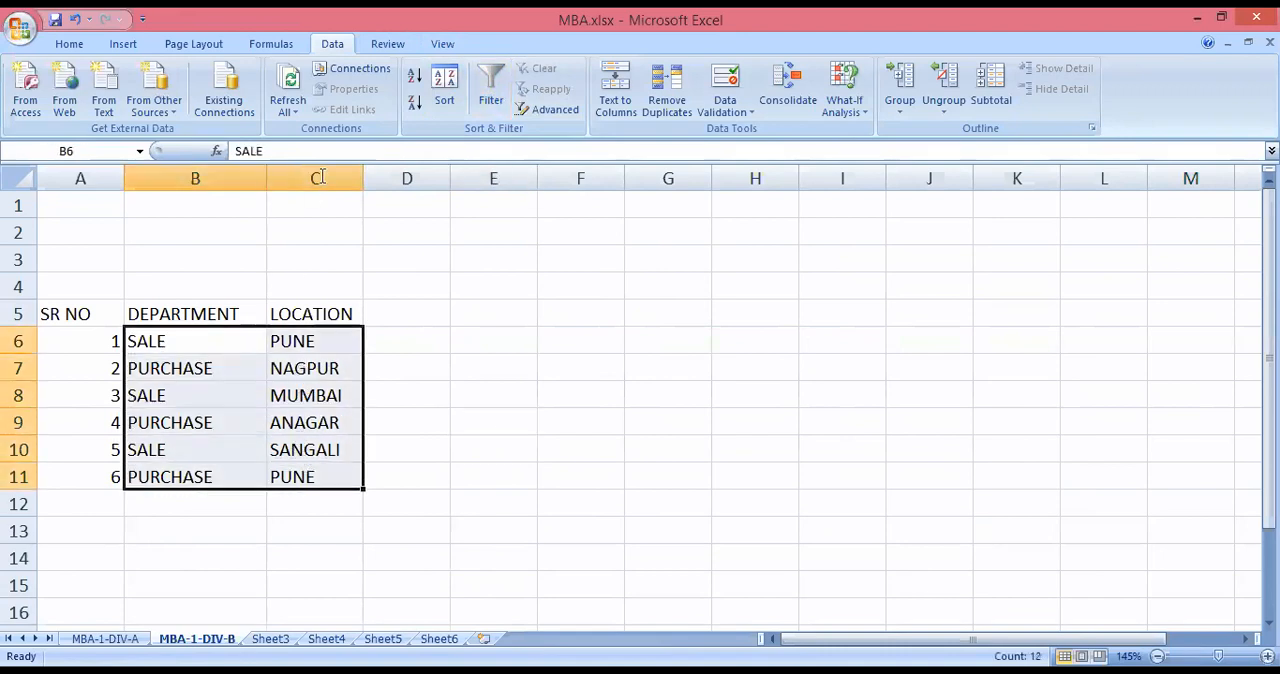
{"action": "left_click", "coordinate": [447, 96]}
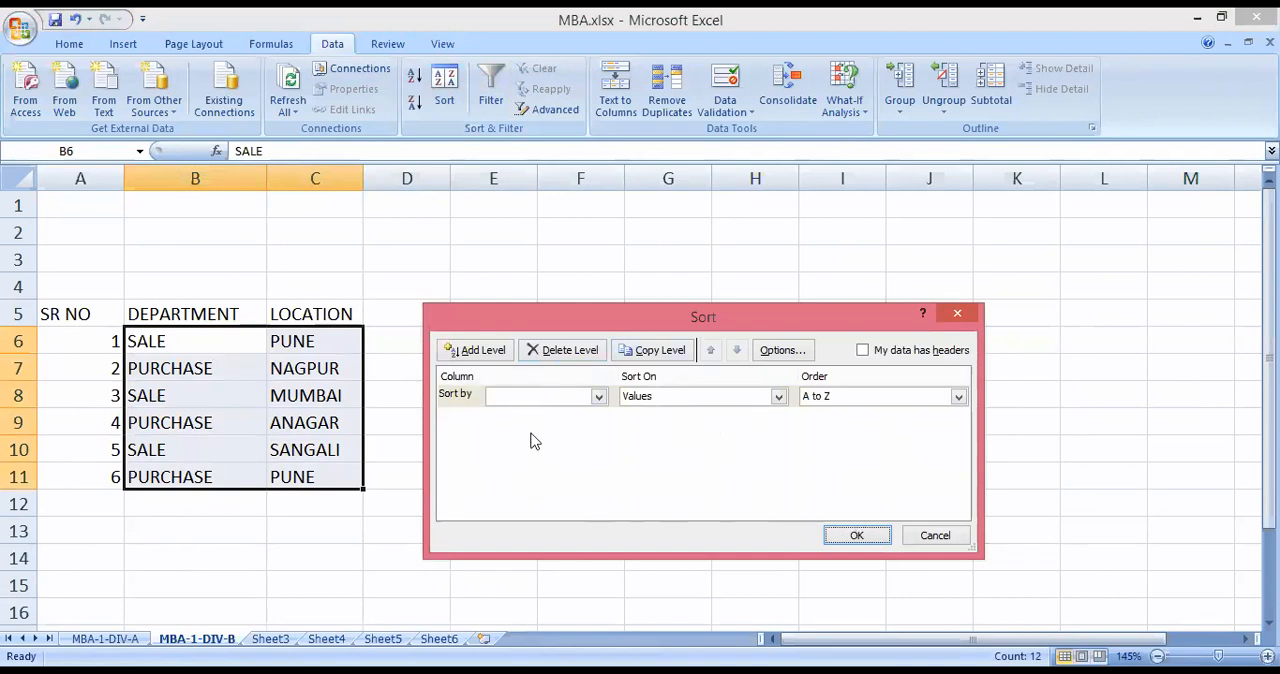
{"action": "left_click", "coordinate": [597, 398]}
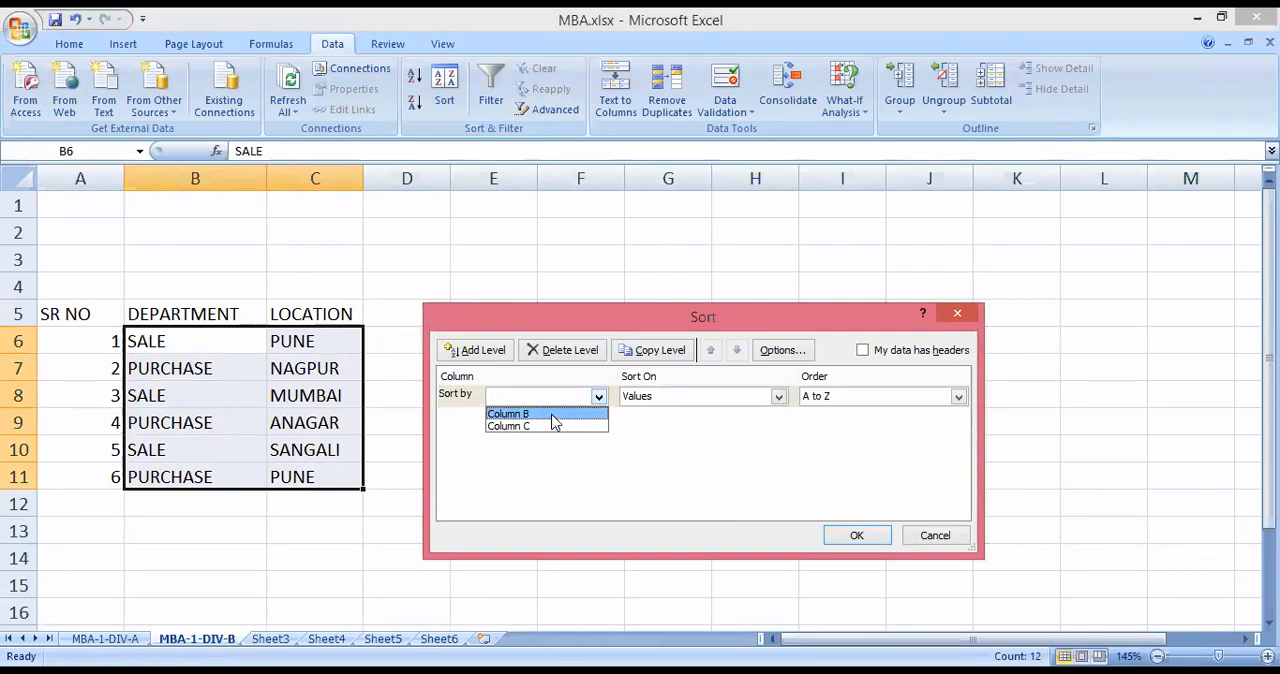
{"action": "left_click", "coordinate": [553, 414]}
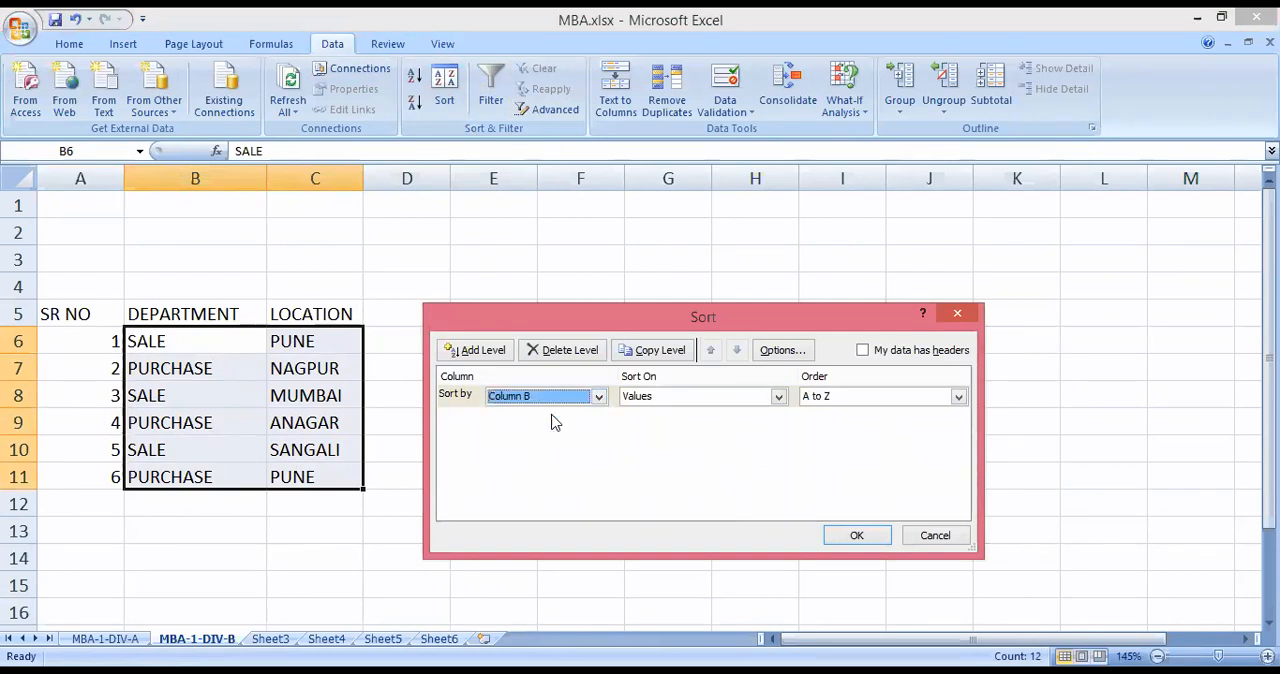
{"action": "left_click", "coordinate": [955, 400]}
{"action": "left_click", "coordinate": [836, 428]}
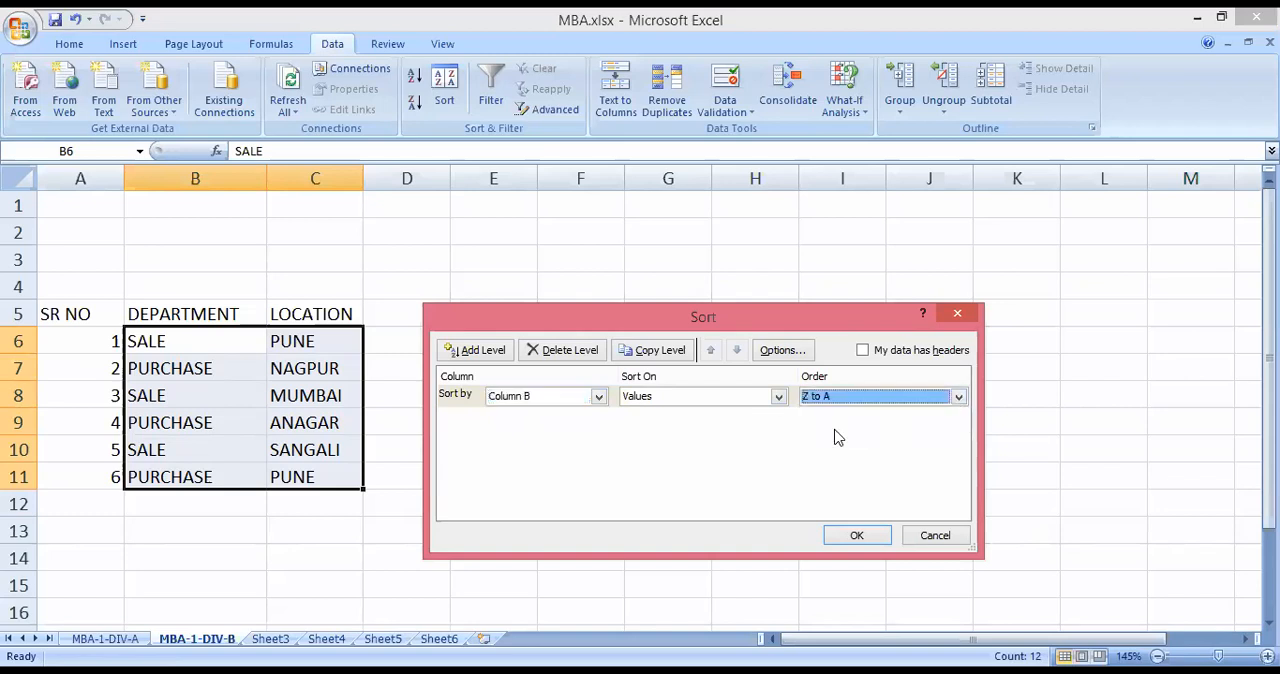
{"action": "left_click", "coordinate": [857, 539]}
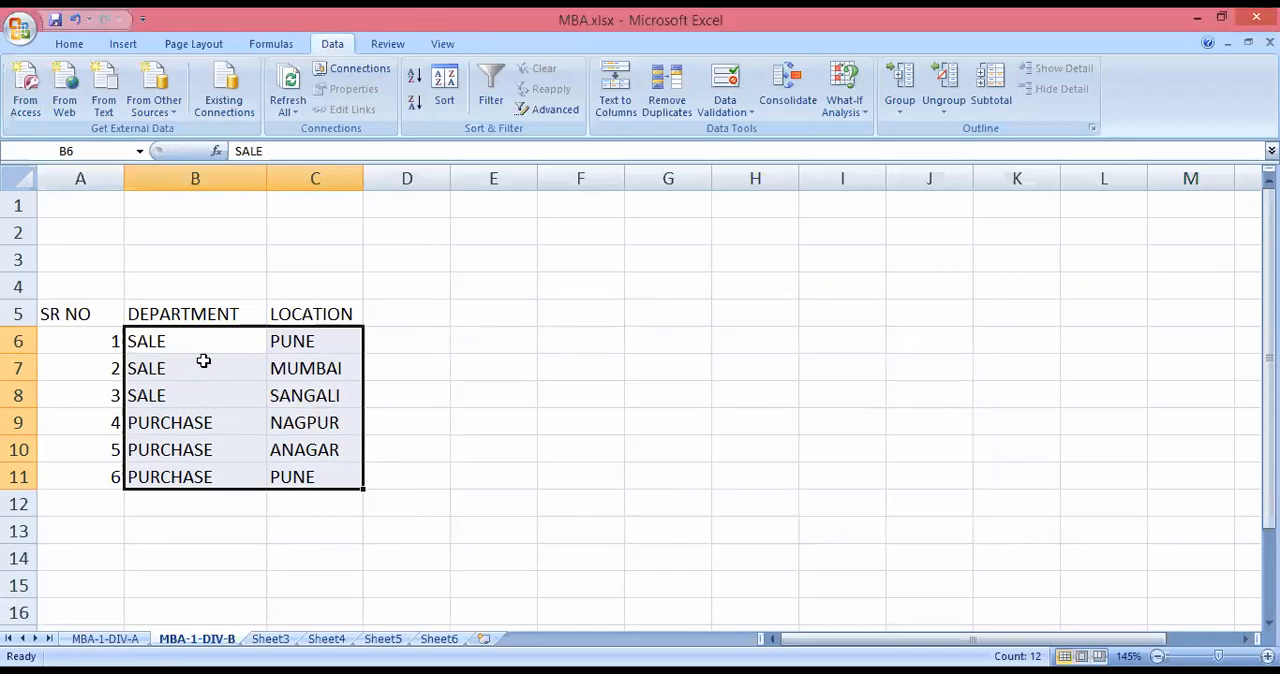
Add a second sort level to B6:C11 for Column C in A to Z order and apply the sort.
{"action": "left_click_drag", "start_coordinate": [146, 341], "coordinate": [305, 477]}
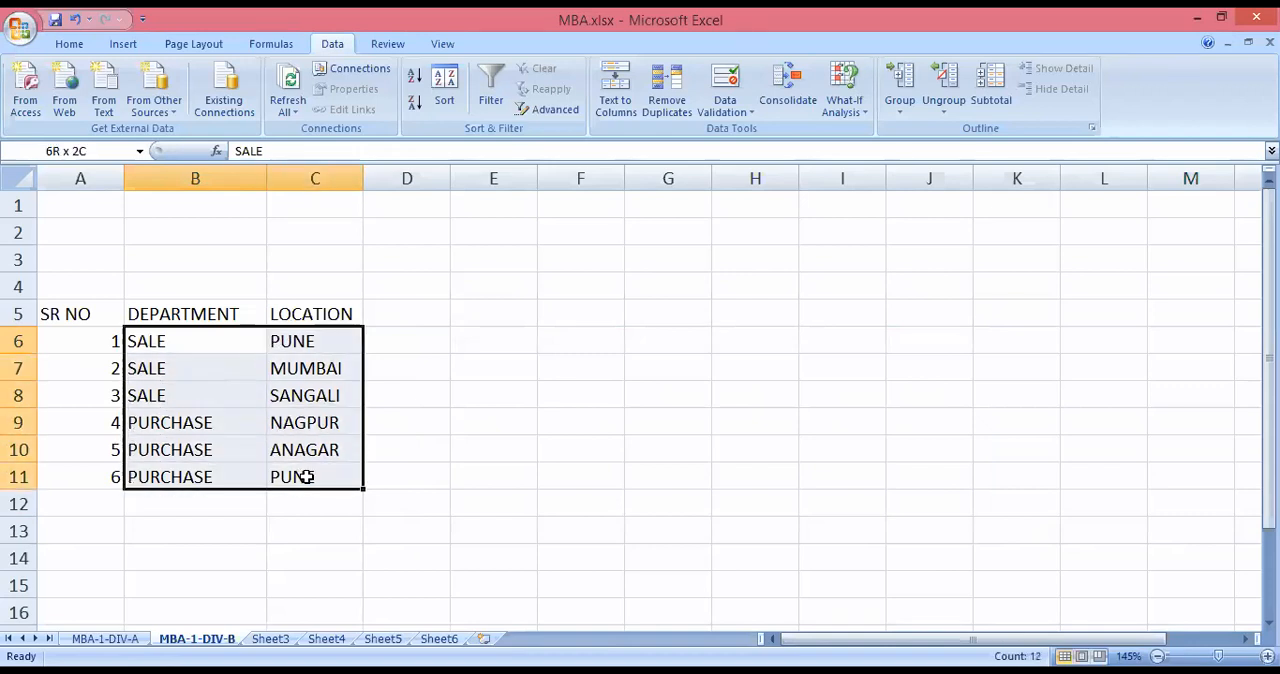
{"action": "left_click", "coordinate": [444, 90]}
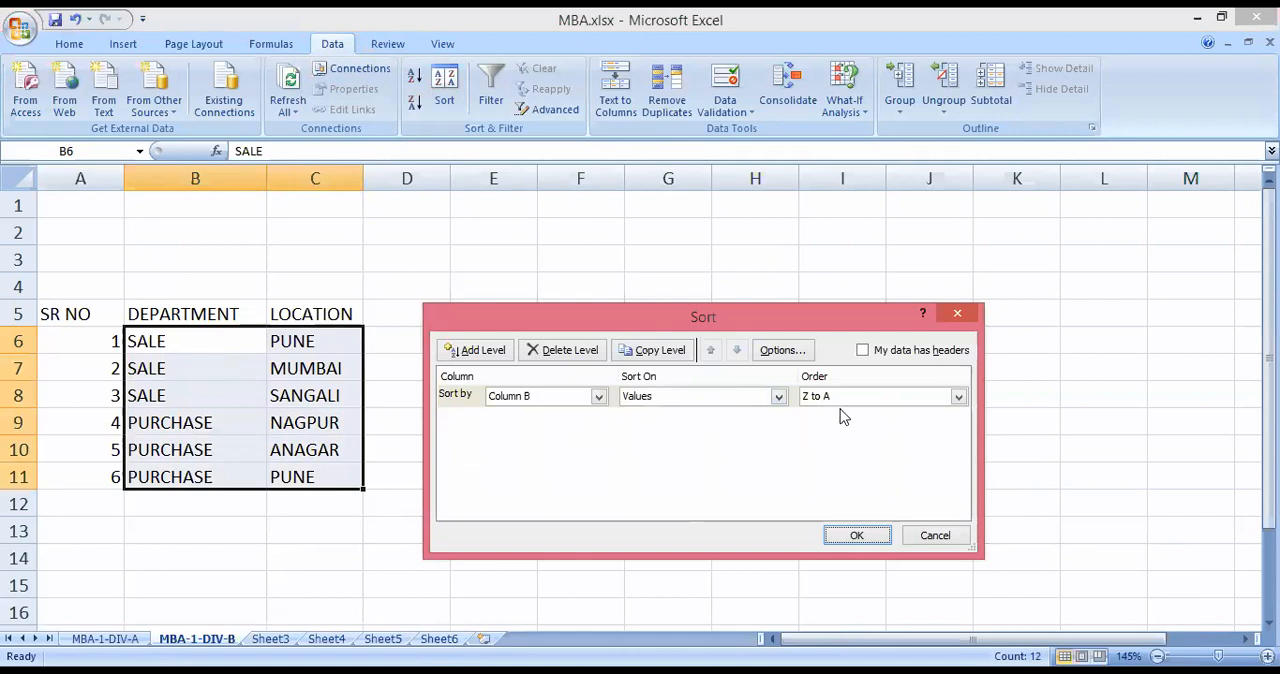
{"action": "left_click", "coordinate": [495, 352]}
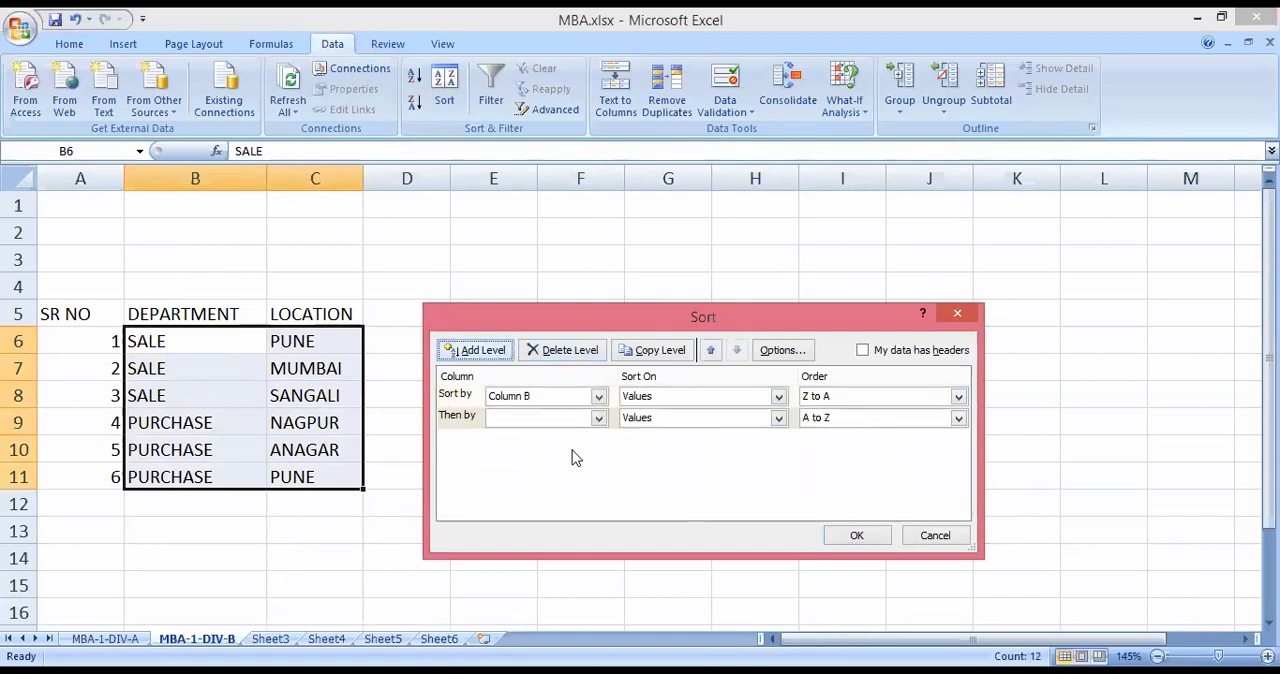
{"action": "left_click", "coordinate": [598, 418]}
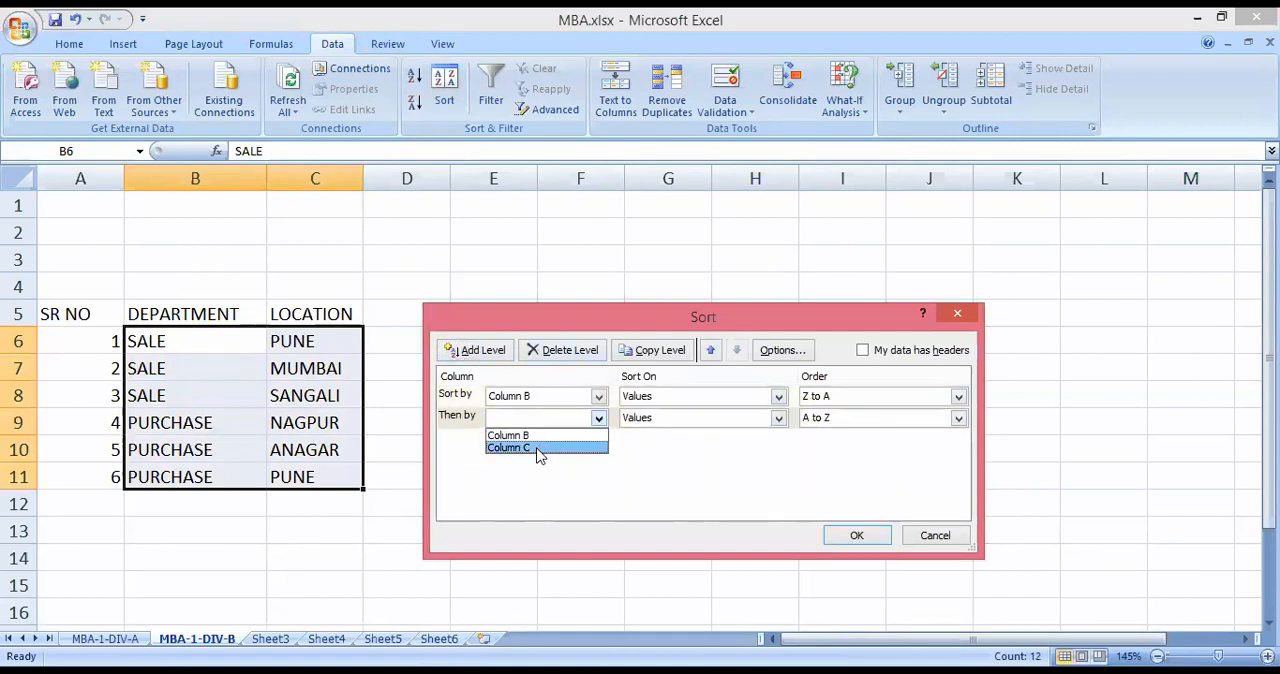
{"action": "left_click", "coordinate": [537, 449]}
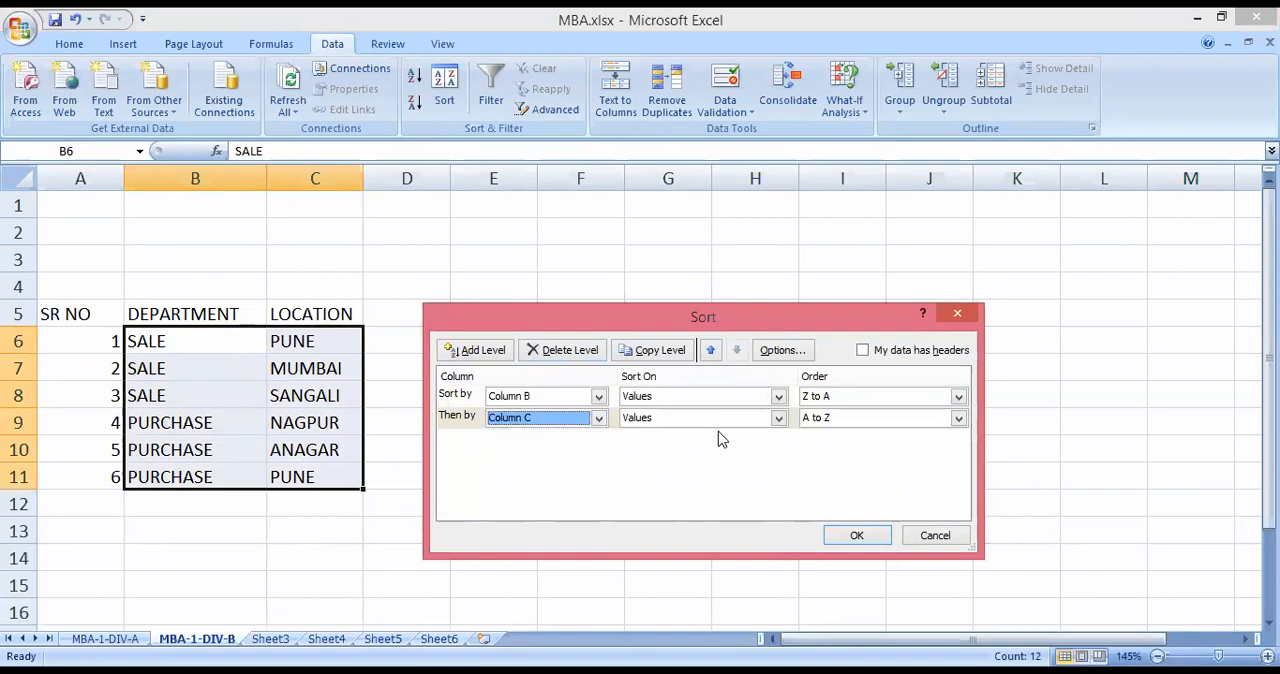
{"action": "left_click", "coordinate": [958, 419]}
{"action": "left_click", "coordinate": [860, 437]}
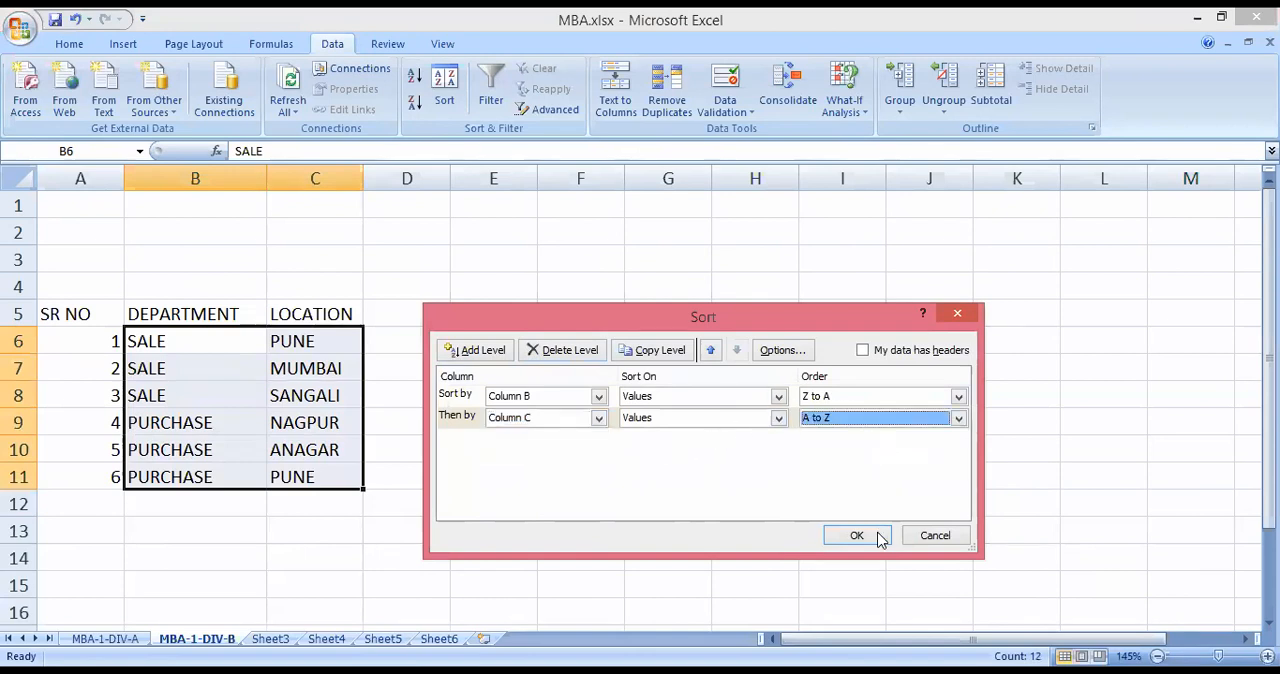
{"action": "left_click", "coordinate": [870, 540]}
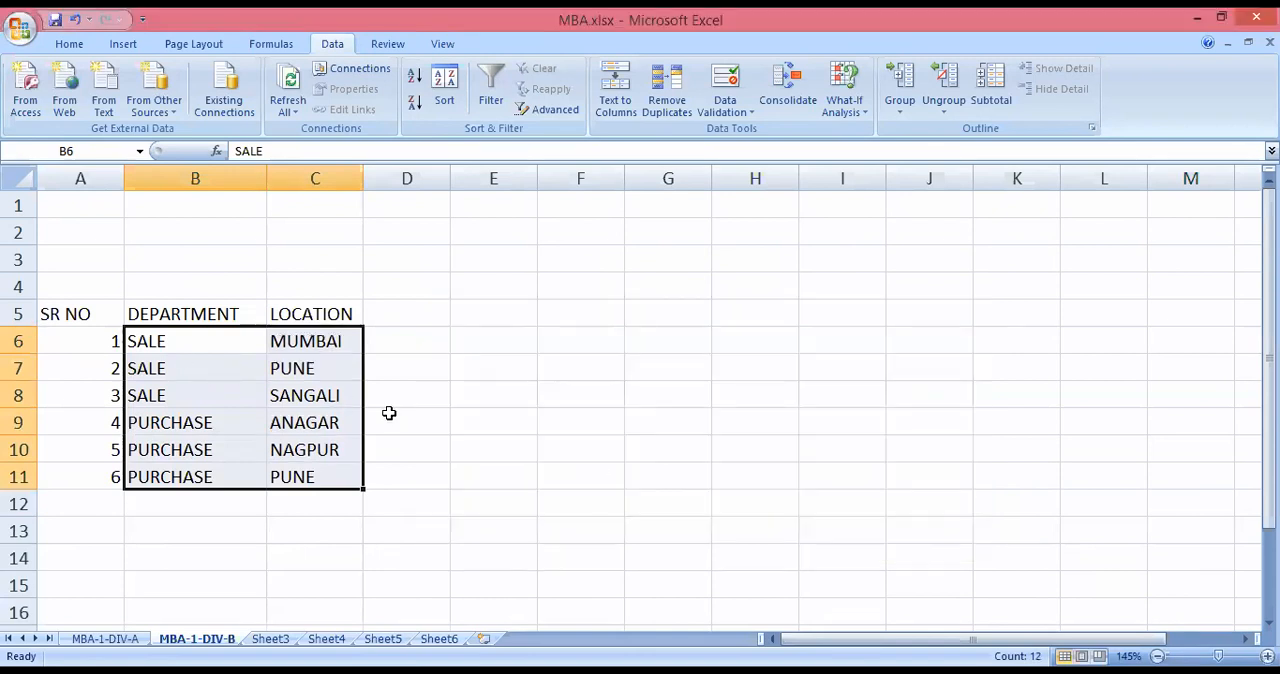
{"action": "left_click", "coordinate": [611, 414]}
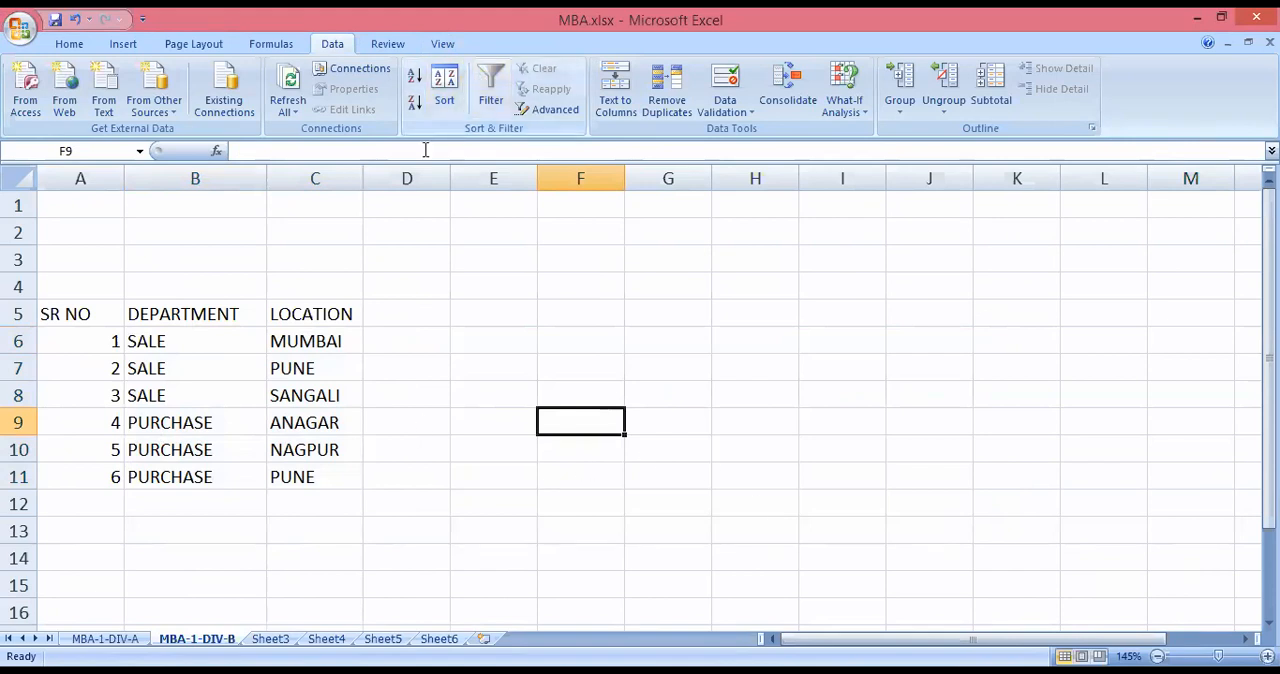
Reapply the two-level sort to B6:C11, by Column B from Z to A and then Column C from A to Z.
{"action": "left_click_drag", "start_coordinate": [146, 340], "coordinate": [297, 477]}
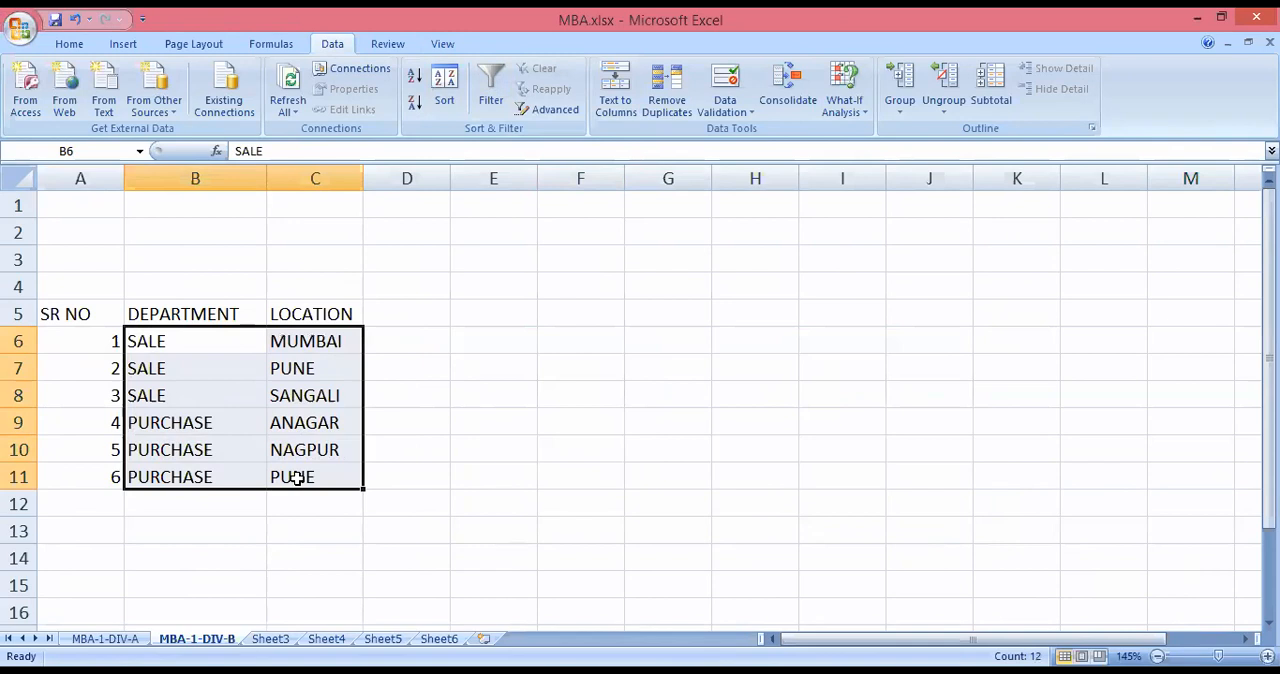
{"action": "left_click", "coordinate": [445, 88]}
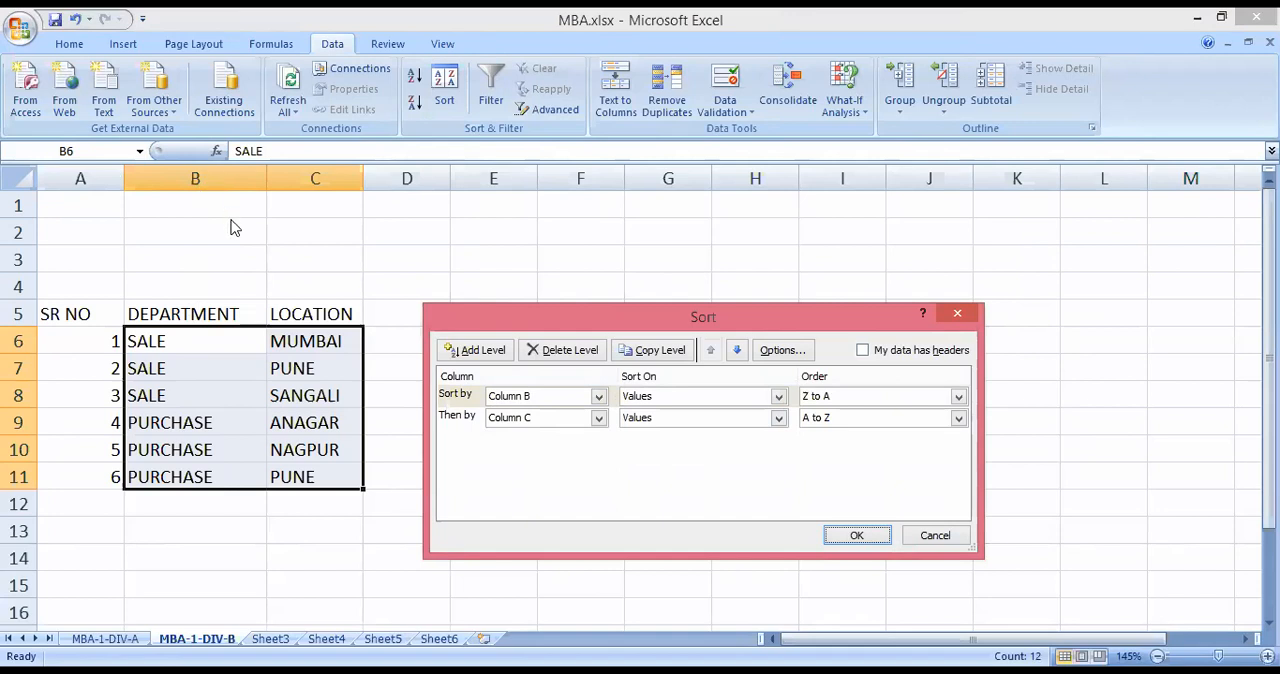
{"action": "left_click", "coordinate": [597, 398]}
{"action": "left_click", "coordinate": [553, 414]}
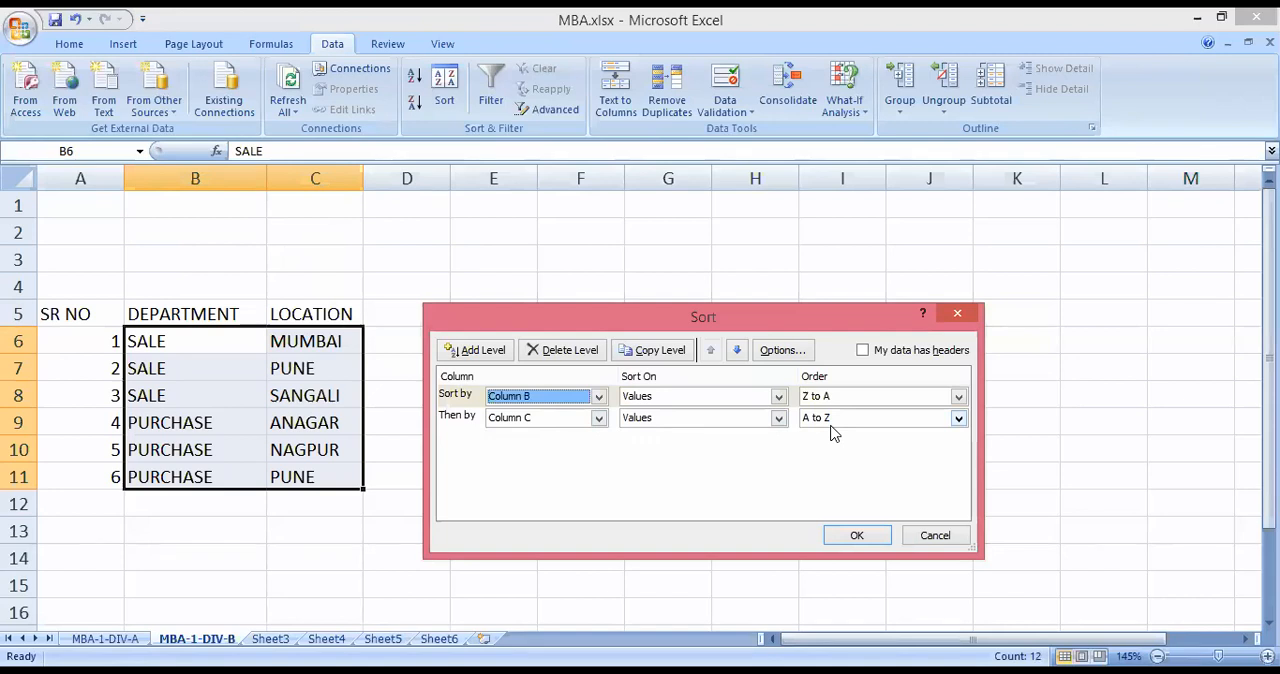
{"action": "left_click", "coordinate": [858, 537]}
{"action": "left_click", "coordinate": [517, 471]}
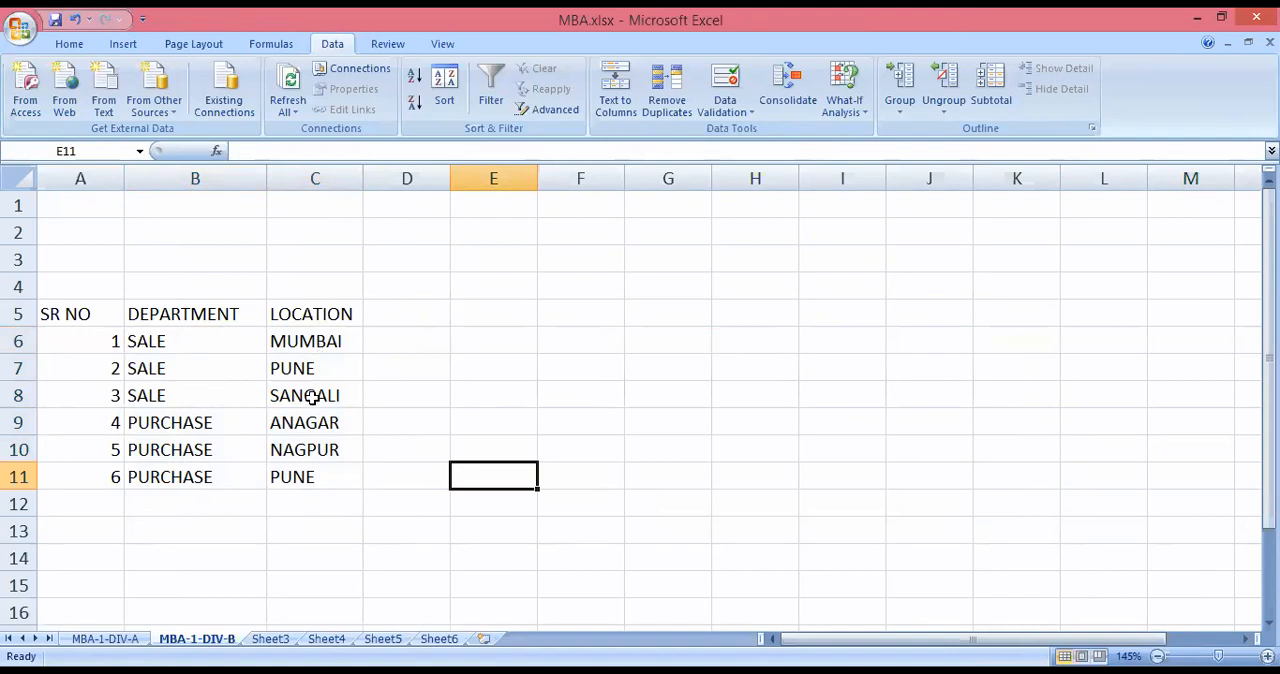
Examine the order of the locations within the SALE and PURCHASE departments.
{"action": "left_click", "coordinate": [307, 344]}
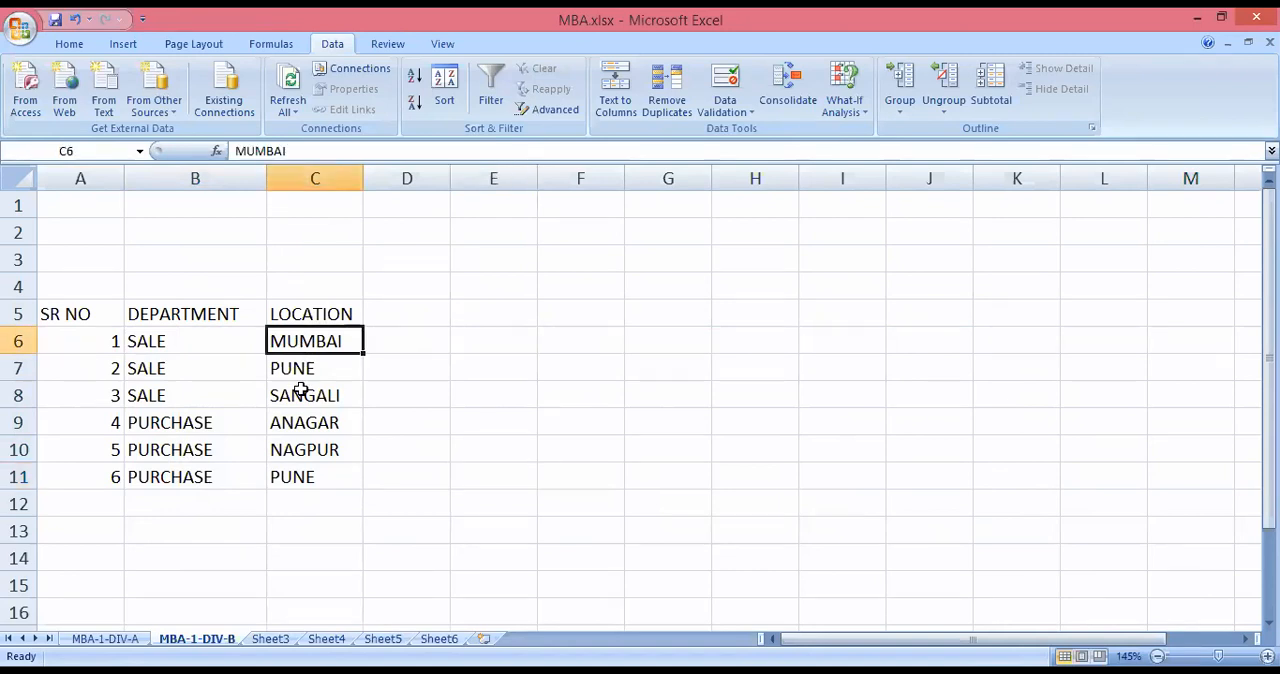
{"action": "left_click", "coordinate": [292, 371]}
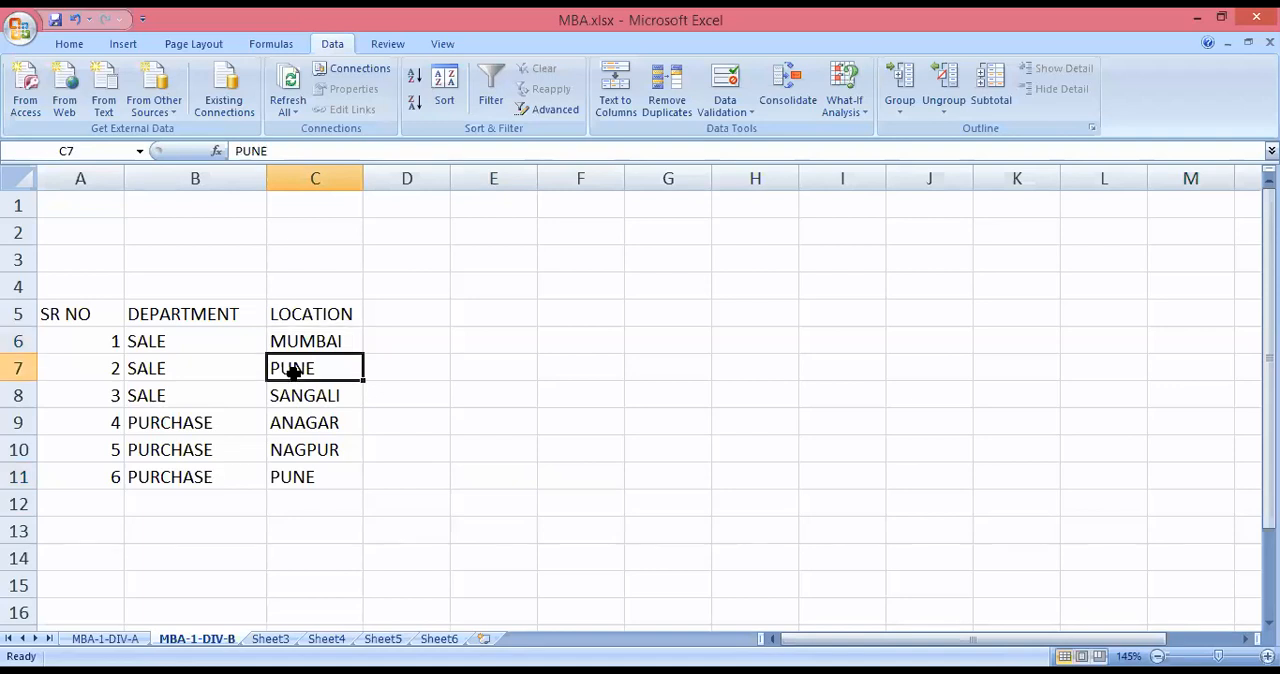
{"action": "double_click", "coordinate": [303, 396]}
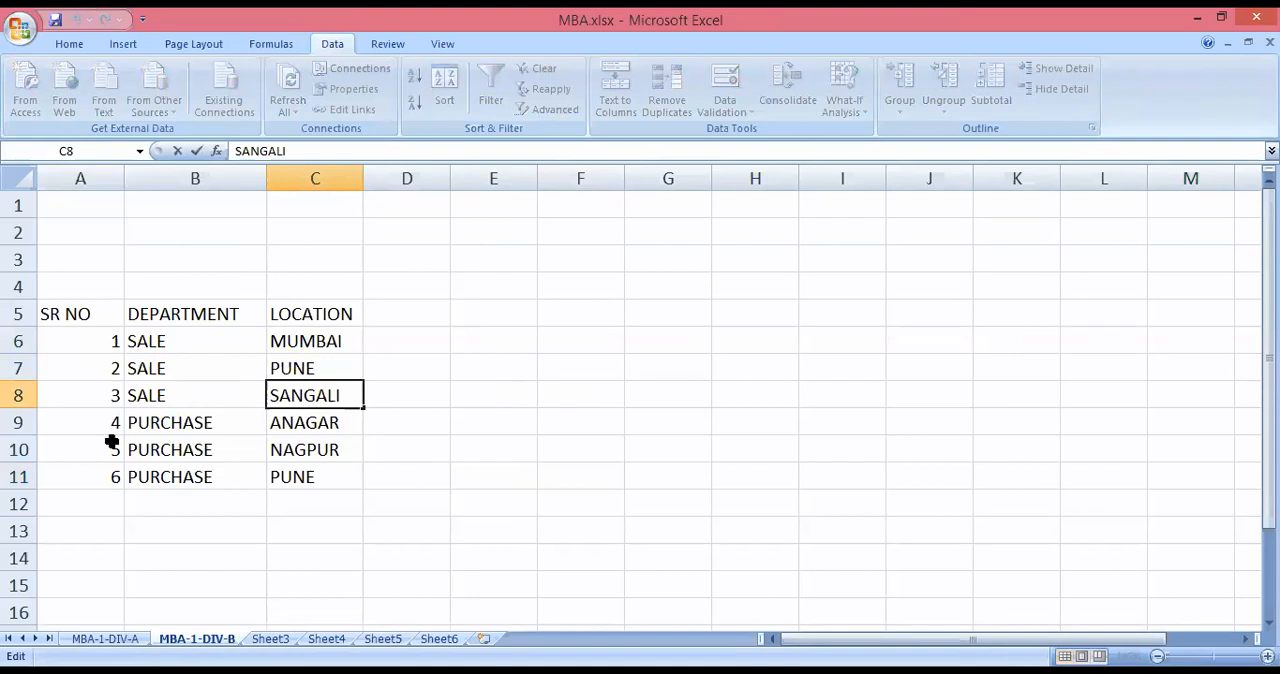
{"action": "left_click_drag", "start_coordinate": [195, 430], "coordinate": [206, 476]}
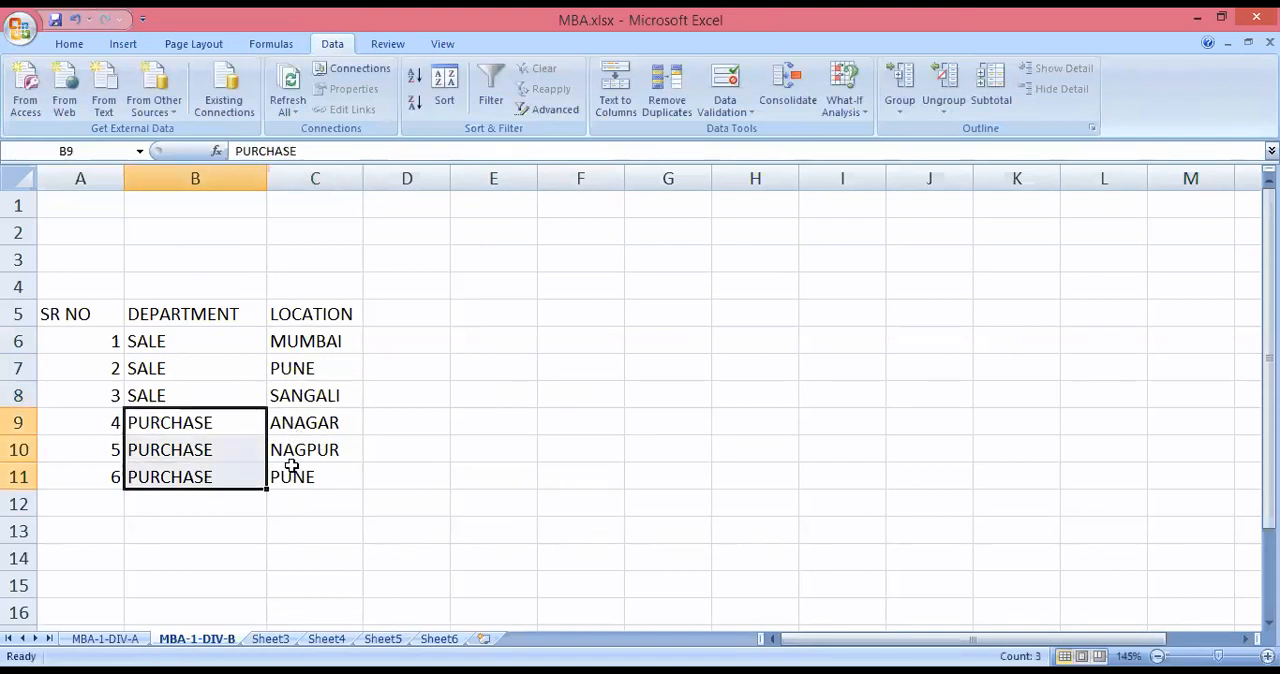
{"action": "left_click", "coordinate": [291, 430]}
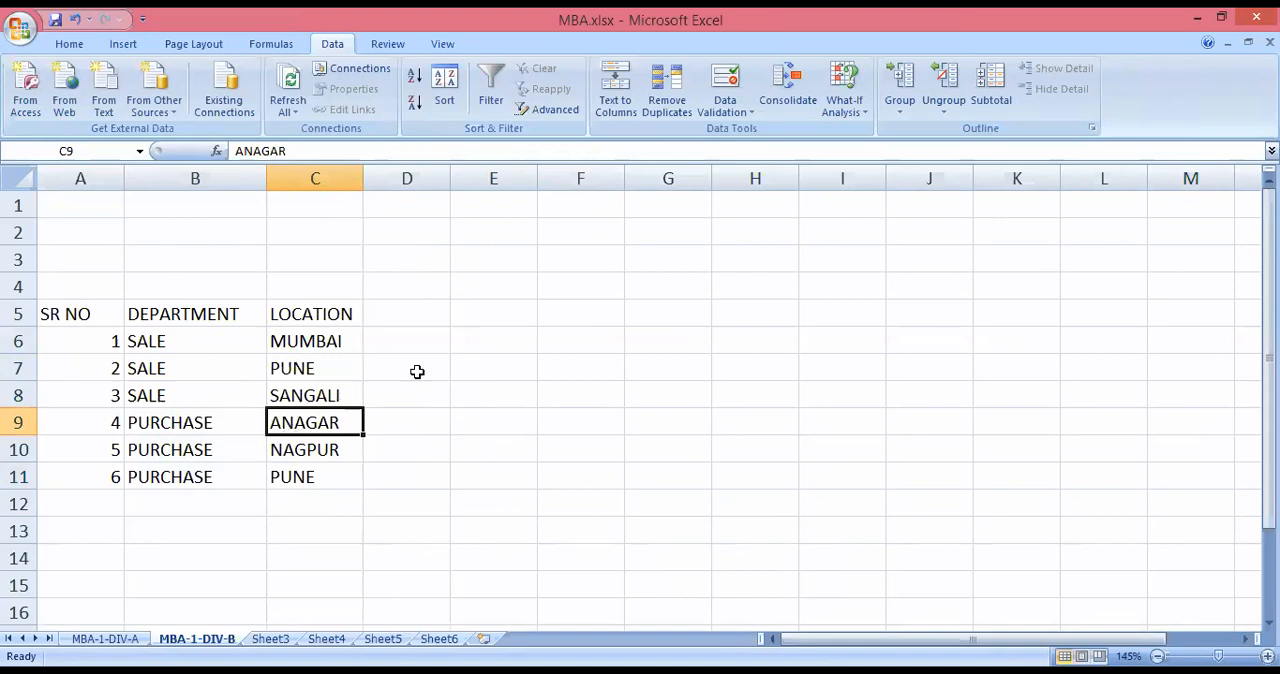
View the Custom Sort settings for the entries in B6:C11 and close them without sorting.
{"action": "left_click_drag", "start_coordinate": [139, 346], "coordinate": [314, 471]}
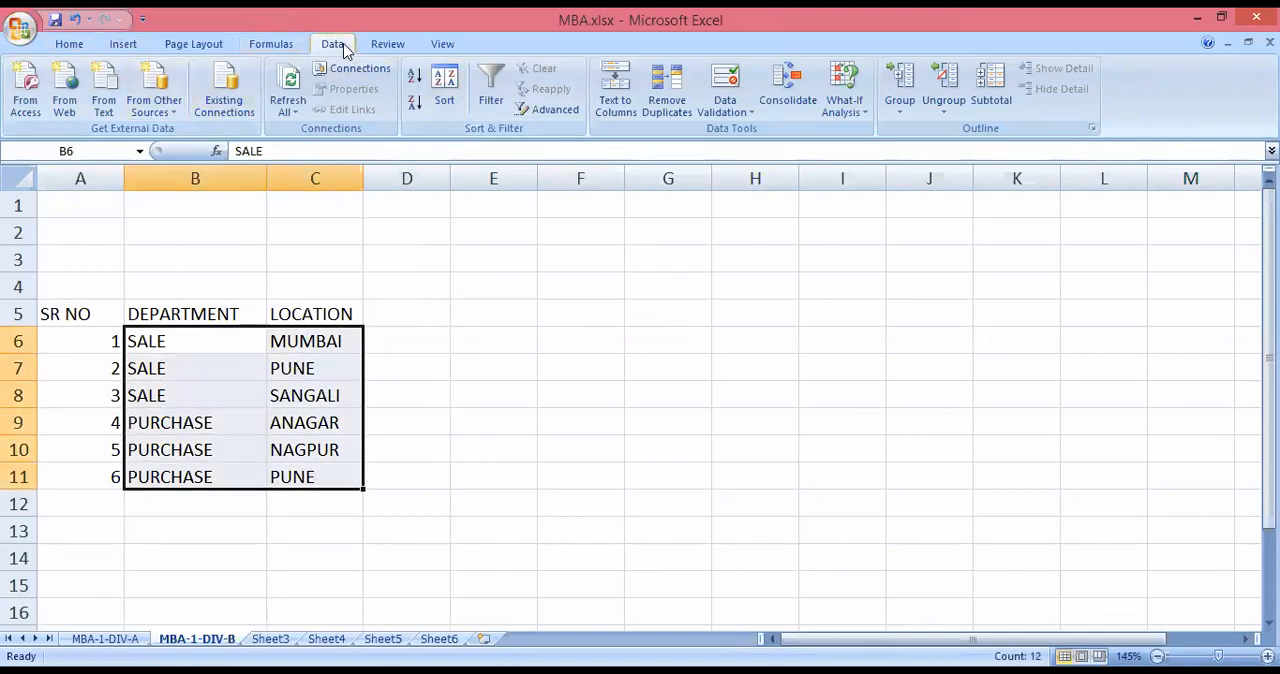
{"action": "left_click", "coordinate": [70, 44]}
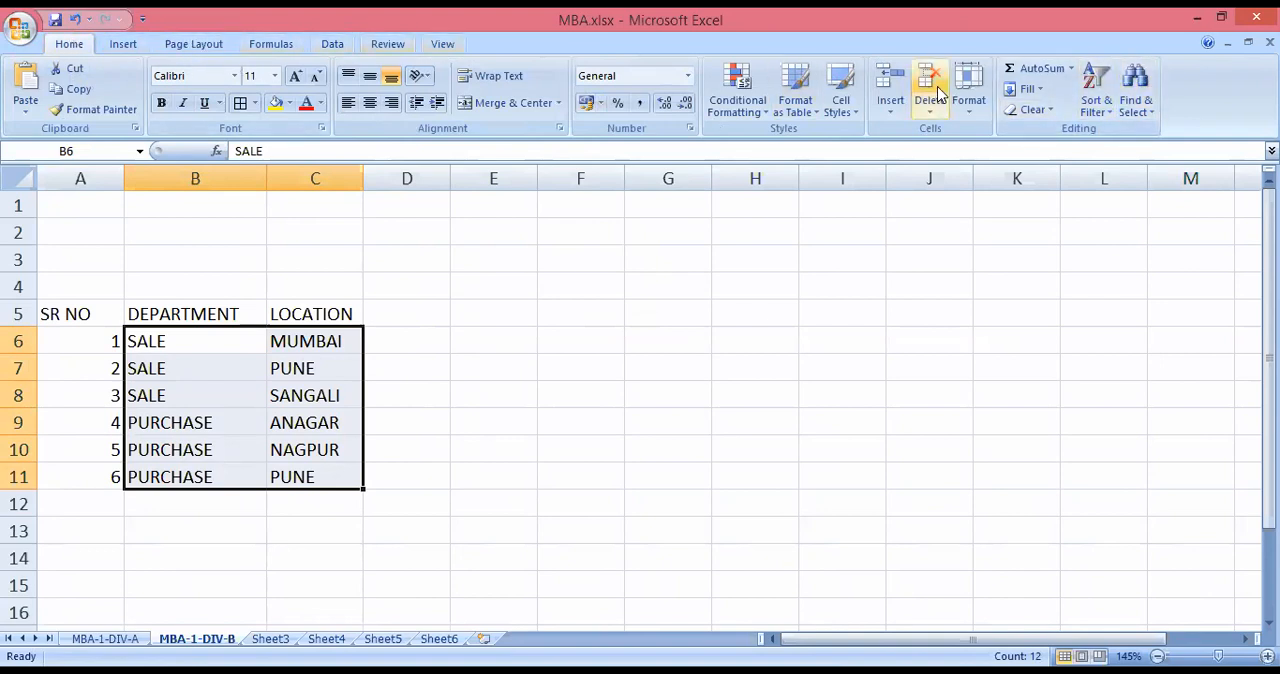
{"action": "left_click", "coordinate": [1100, 113]}
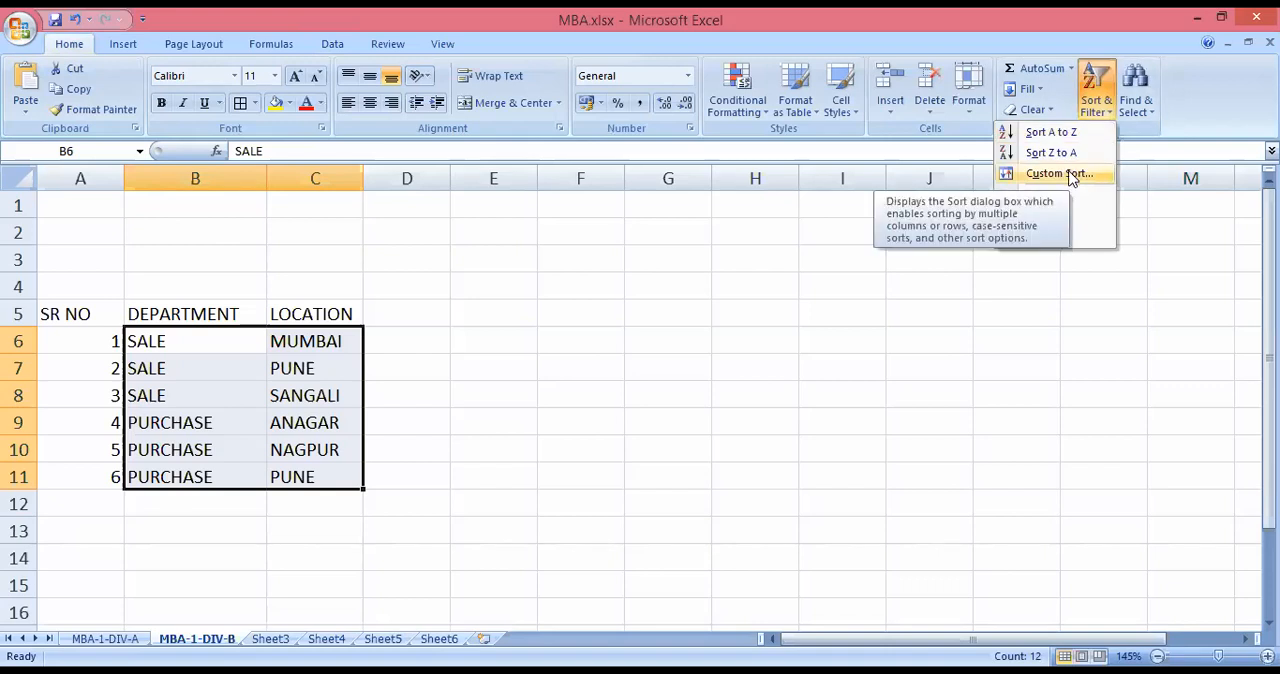
{"action": "left_click", "coordinate": [1060, 174]}
{"action": "left_click", "coordinate": [967, 314]}
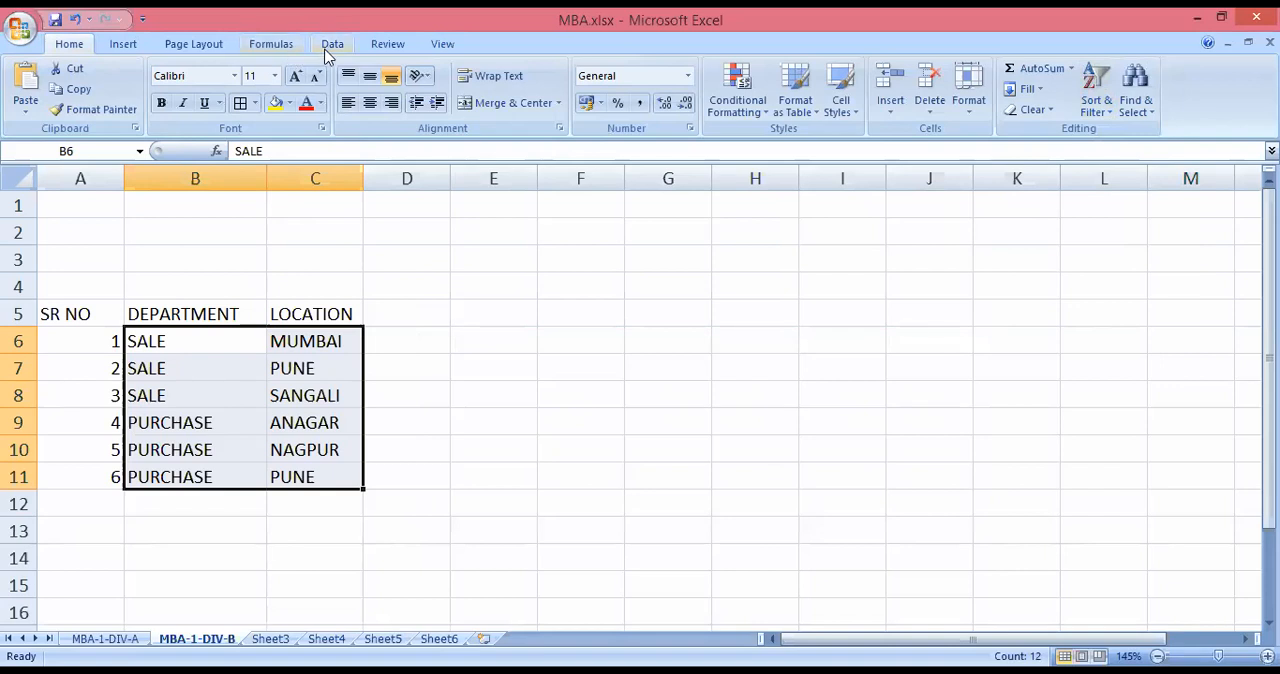
{"action": "left_click", "coordinate": [332, 44]}
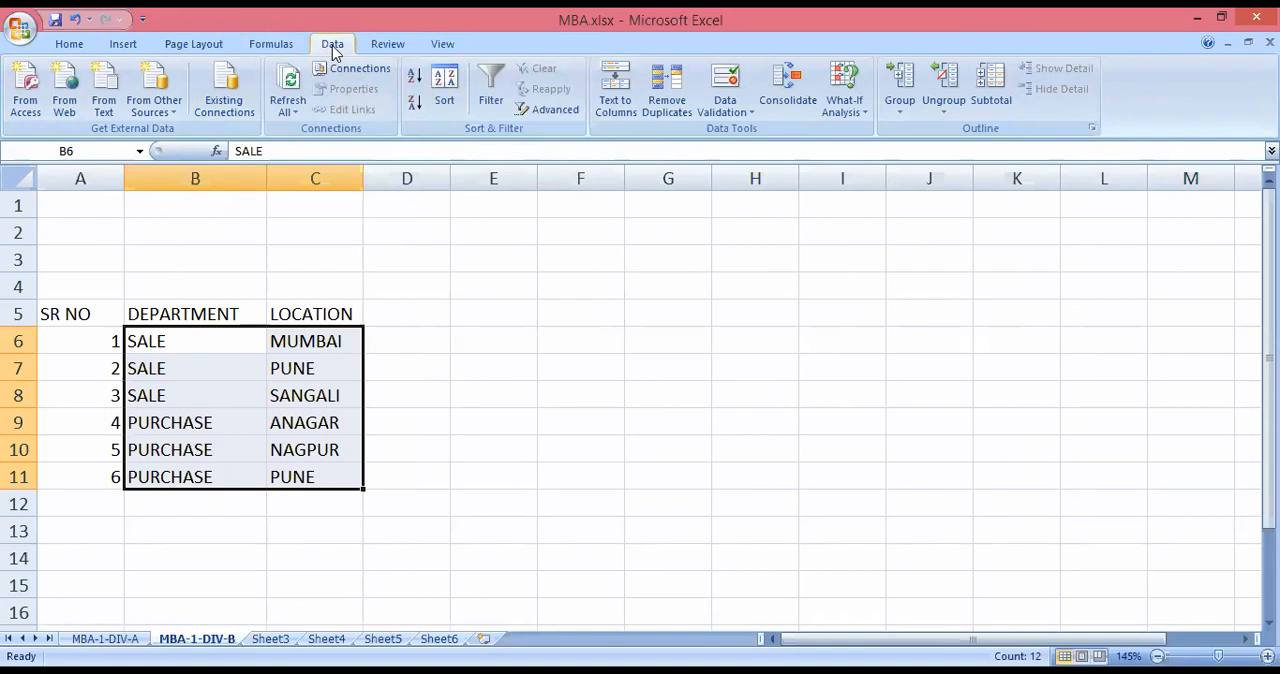
Review the two-level Custom Sort settings for B6:C11 twice, closing them each time without sorting.
{"action": "left_click", "coordinate": [69, 44]}
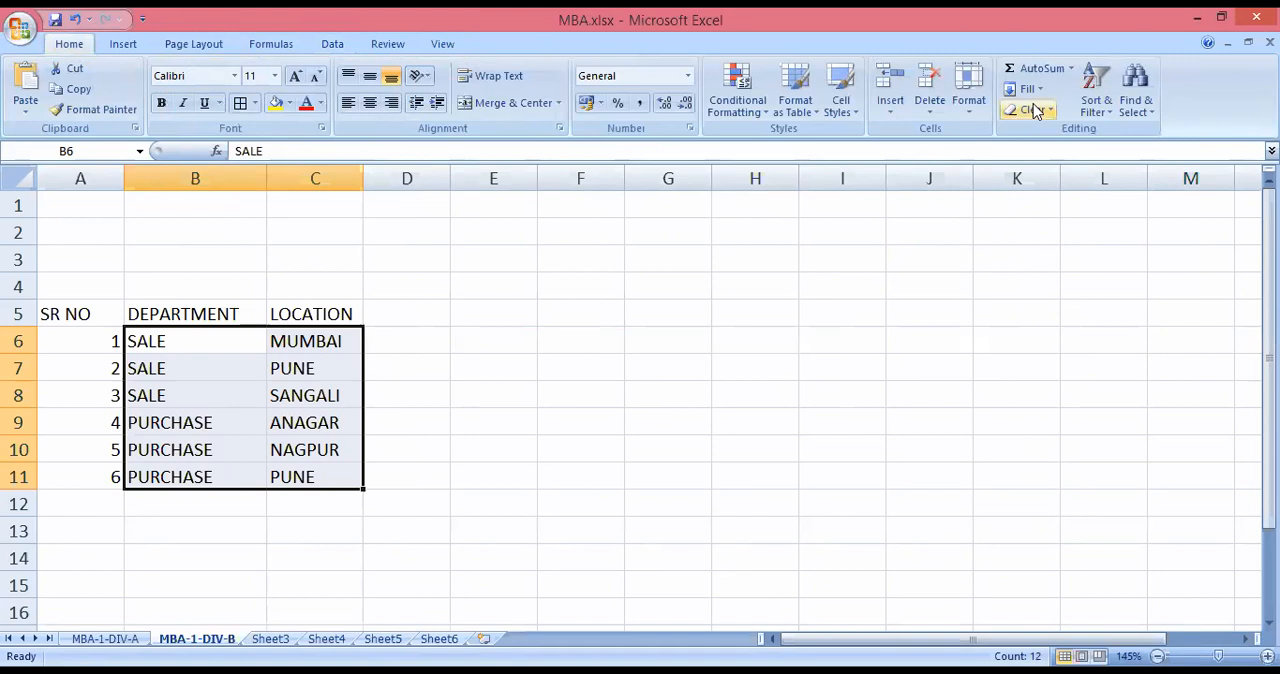
{"action": "left_click", "coordinate": [1100, 115]}
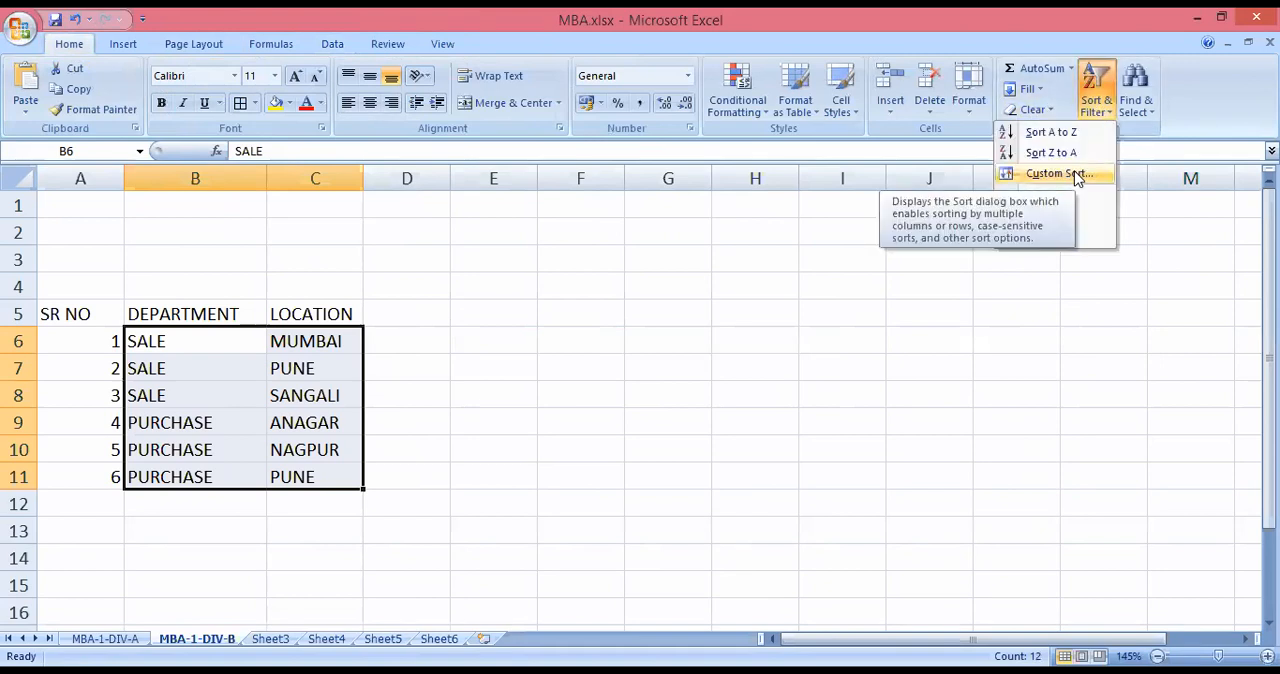
{"action": "left_click", "coordinate": [1077, 176]}
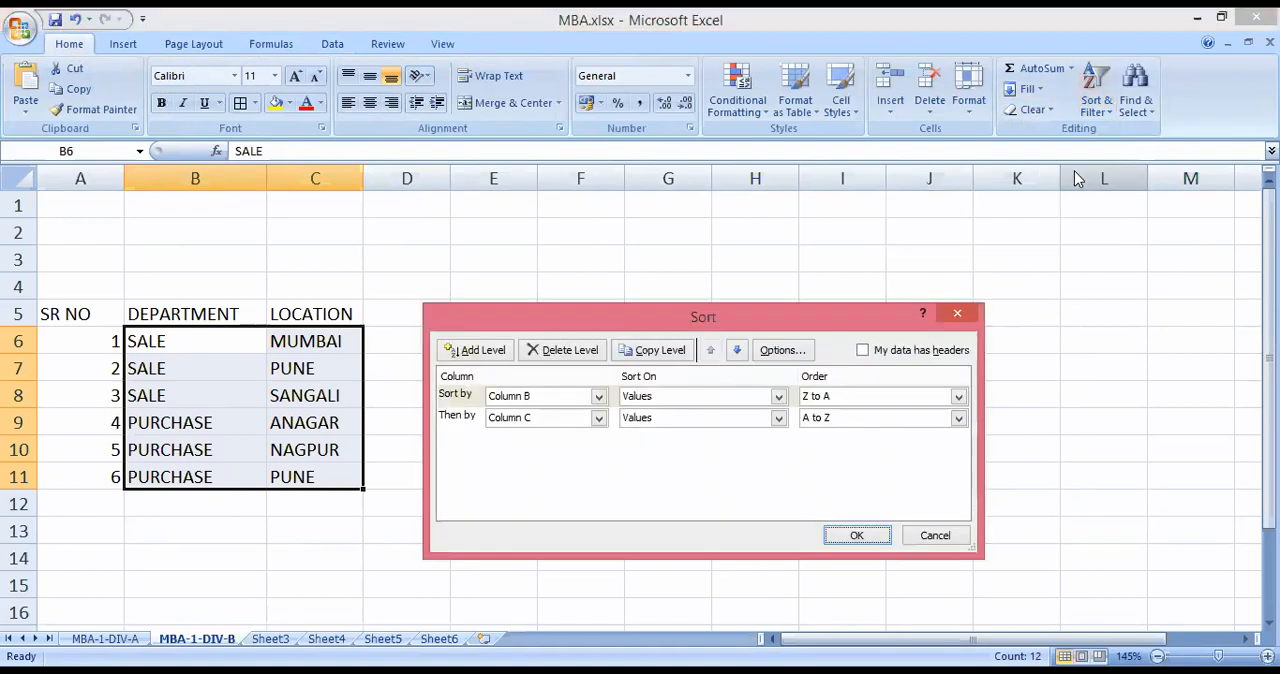
{"action": "left_click", "coordinate": [958, 316]}
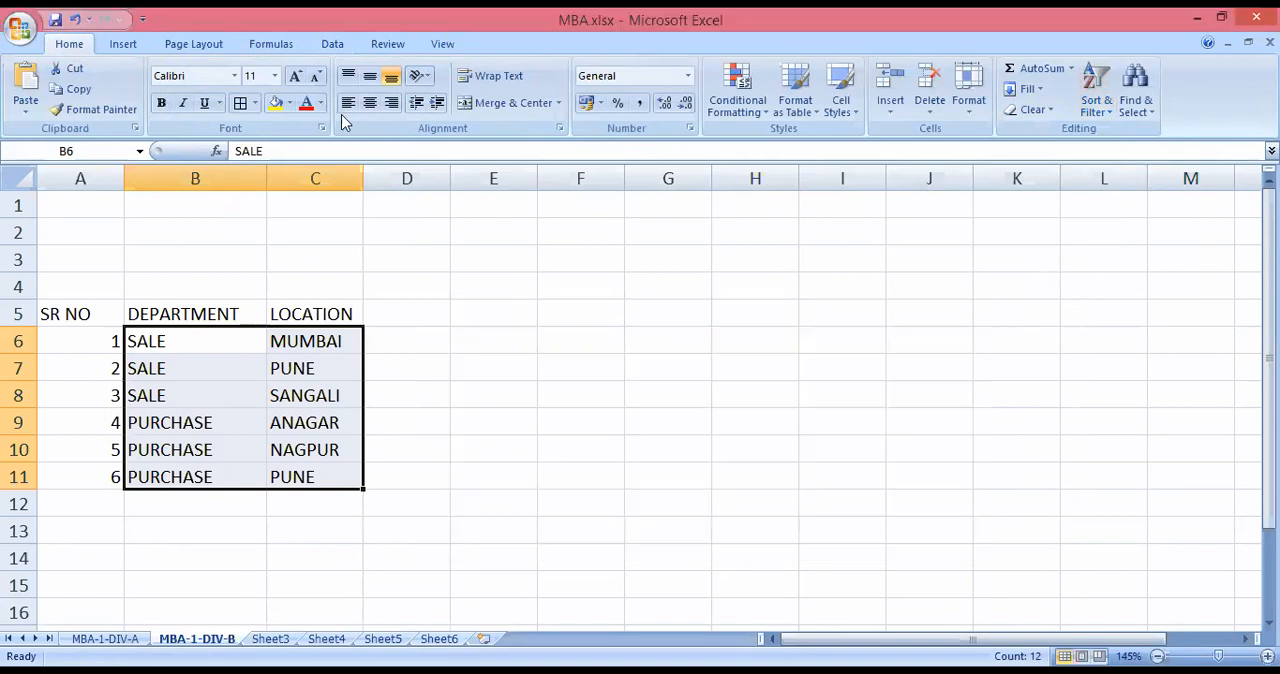
{"action": "left_click", "coordinate": [333, 45]}
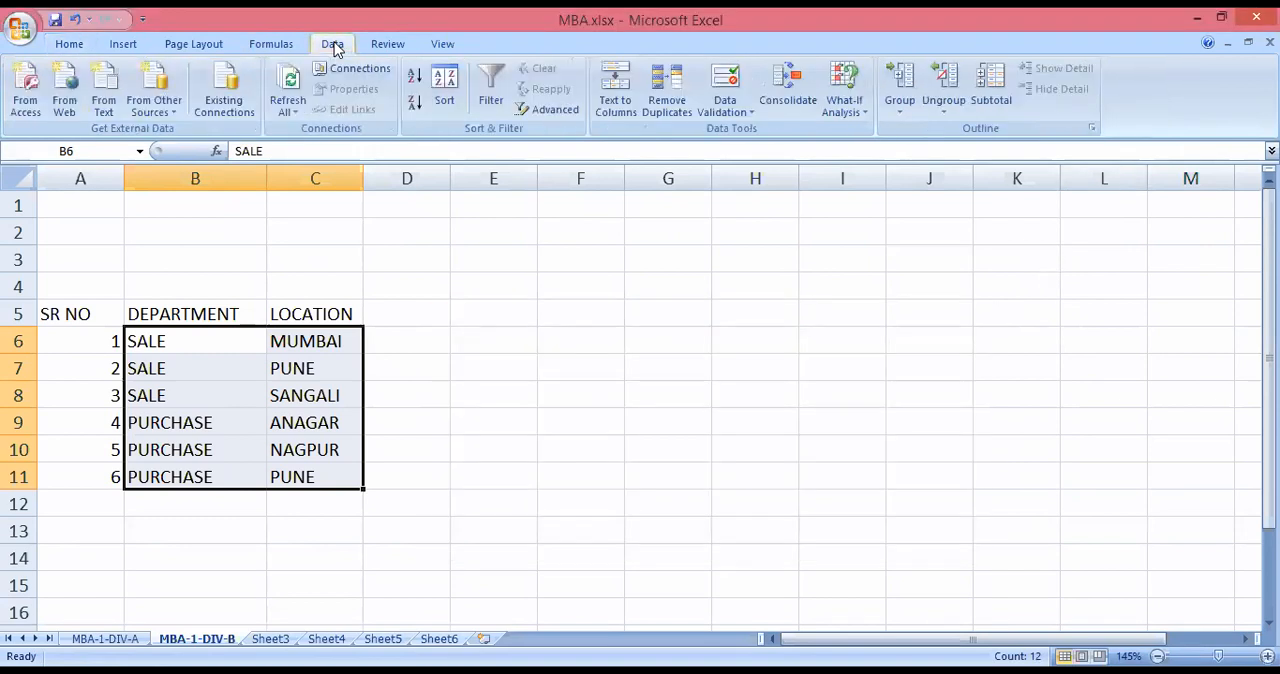
{"action": "left_click", "coordinate": [447, 100]}
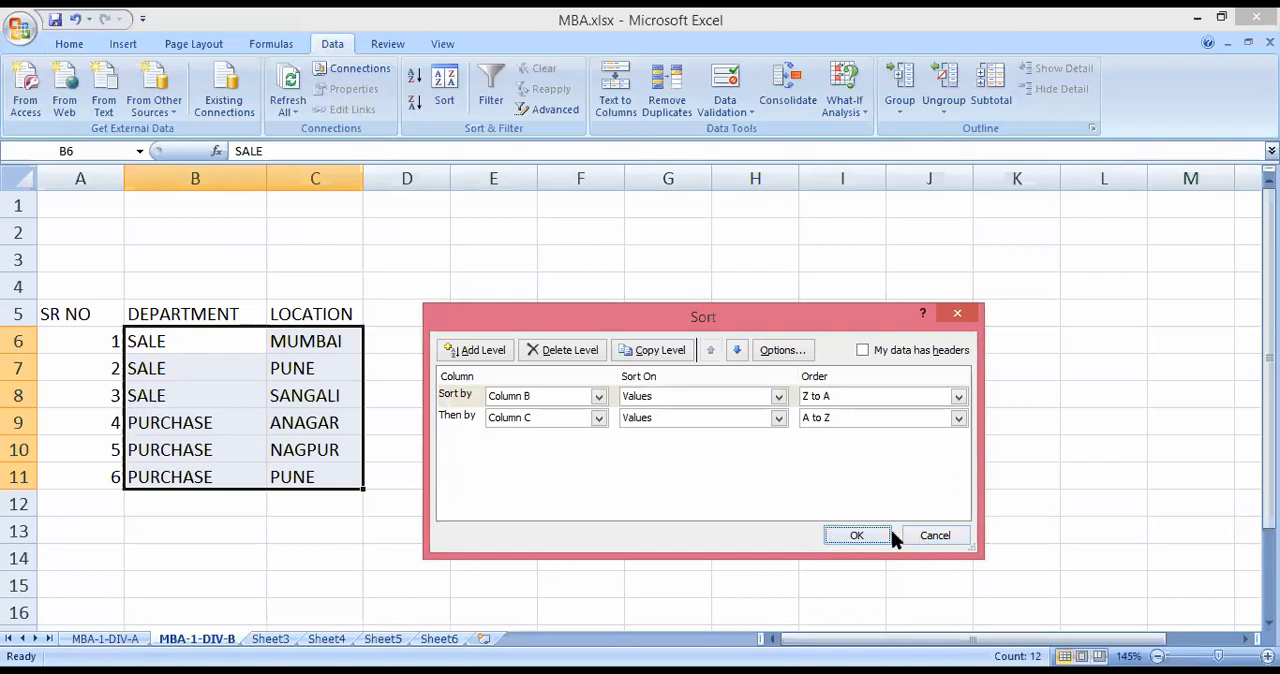
{"action": "left_click", "coordinate": [920, 540]}
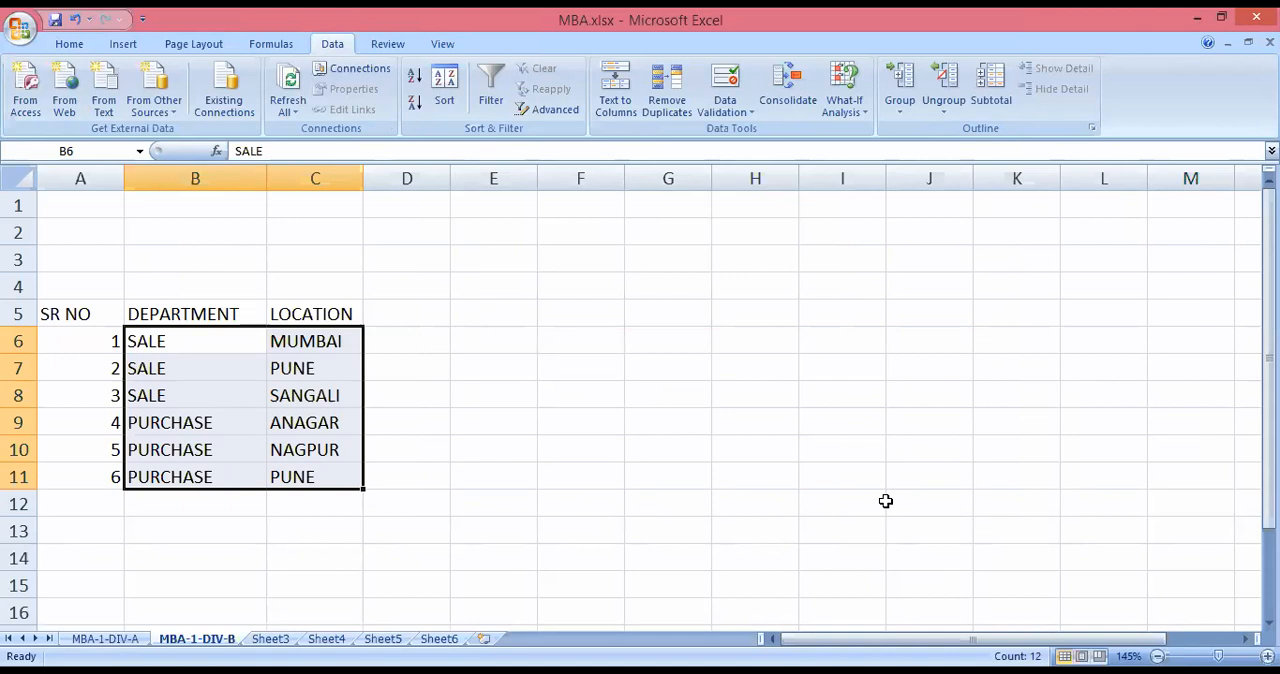
Clear the existing PASS and FAIL entries from the result column, K6:K10, on the MBA-1-DIV-A sheet.
{"action": "left_click", "coordinate": [105, 638]}
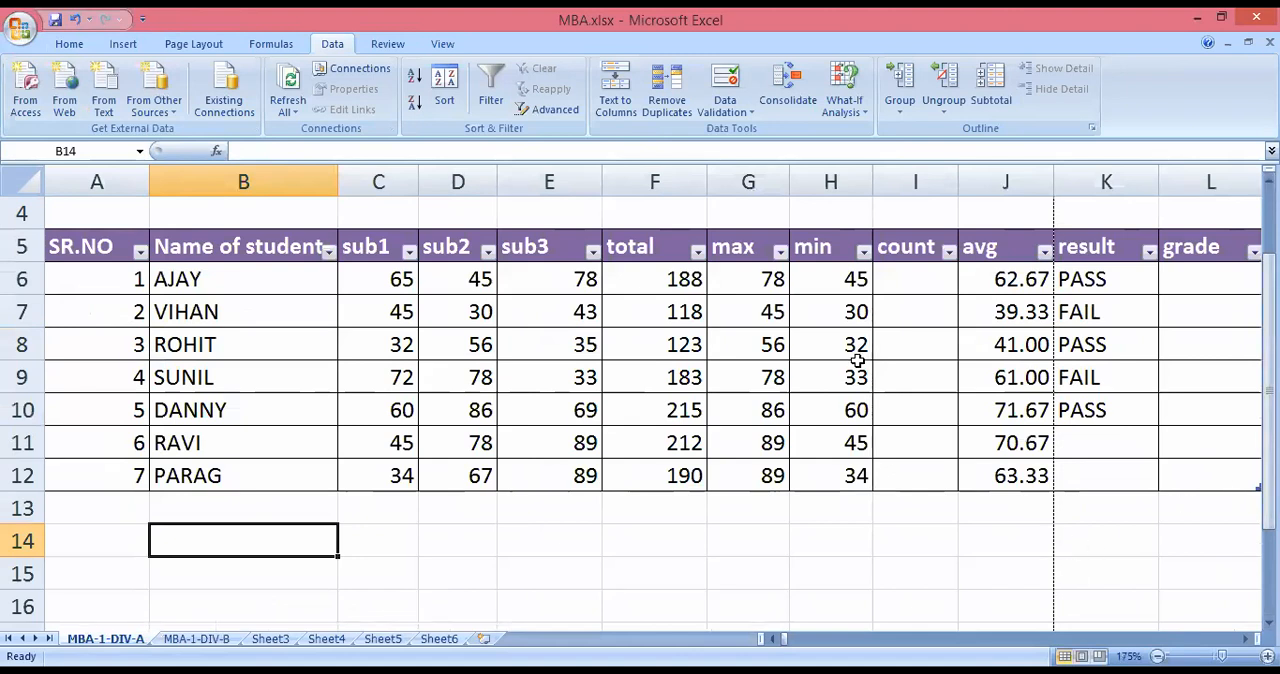
{"action": "scroll", "coordinate": [856, 360], "scroll_direction": "down", "scroll_amount": 2}
{"action": "scroll", "coordinate": [865, 365], "scroll_direction": "up", "scroll_amount": 3}
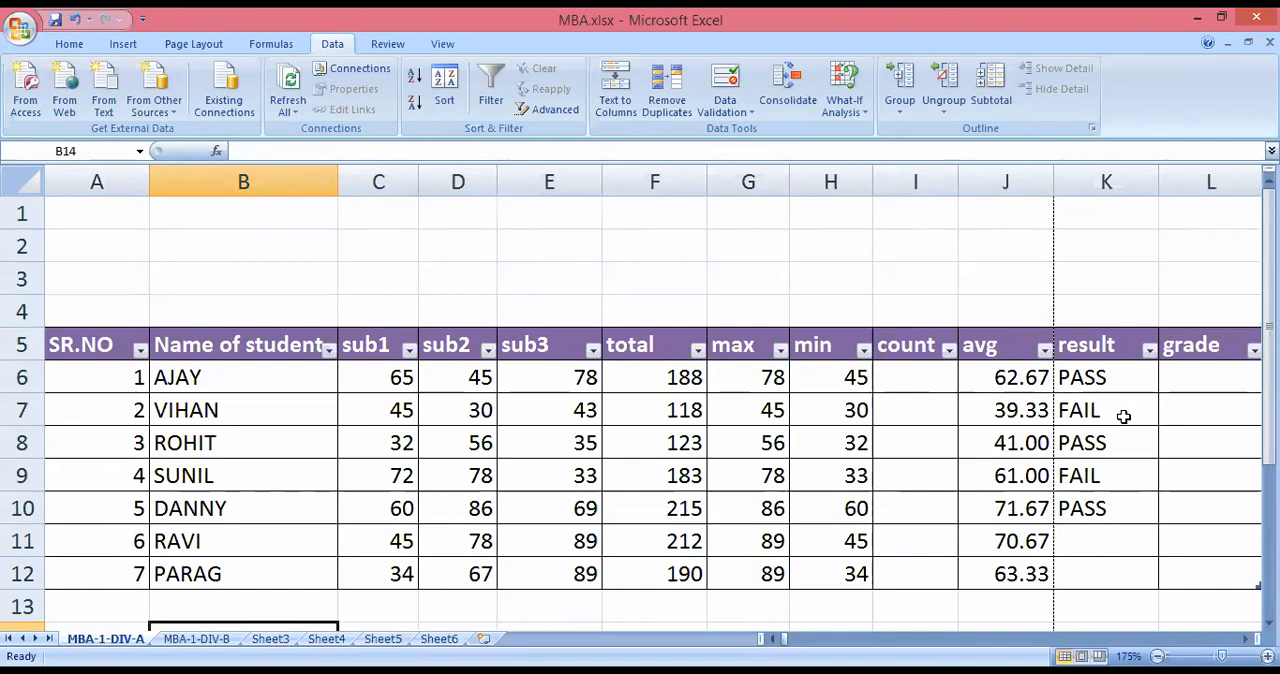
{"action": "left_click_drag", "start_coordinate": [1123, 372], "coordinate": [1100, 510]}
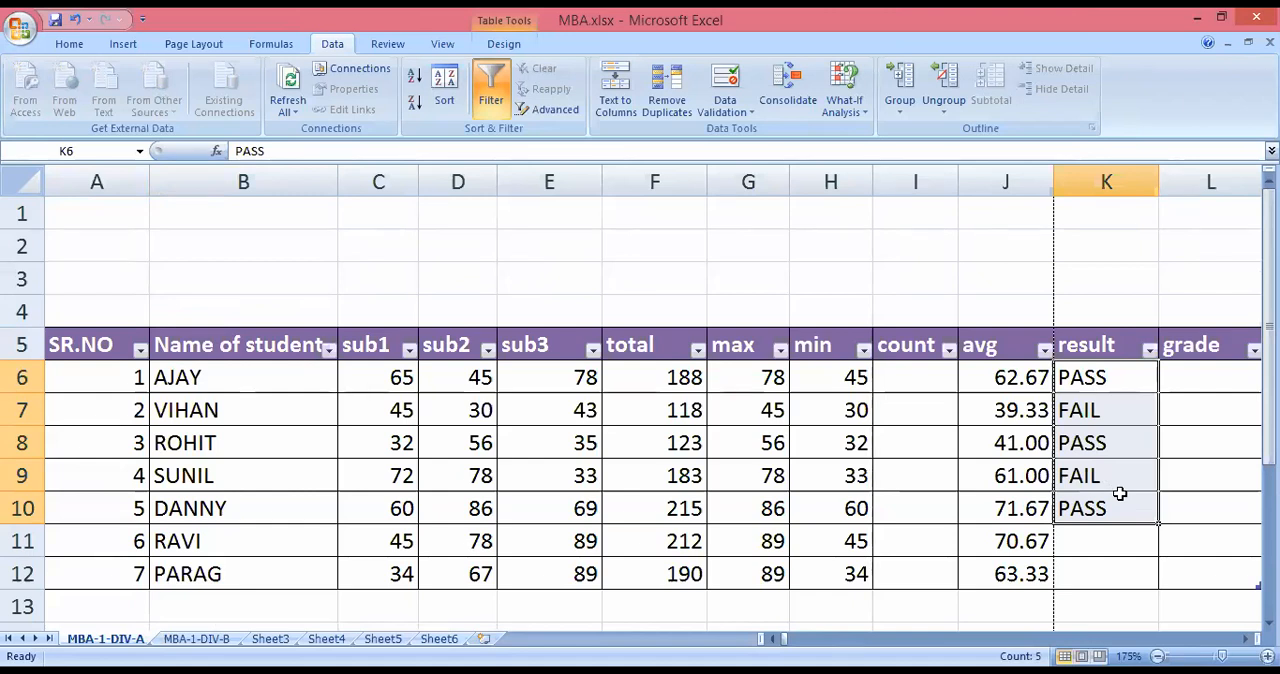
{"action": "key", "text": "Delete"}
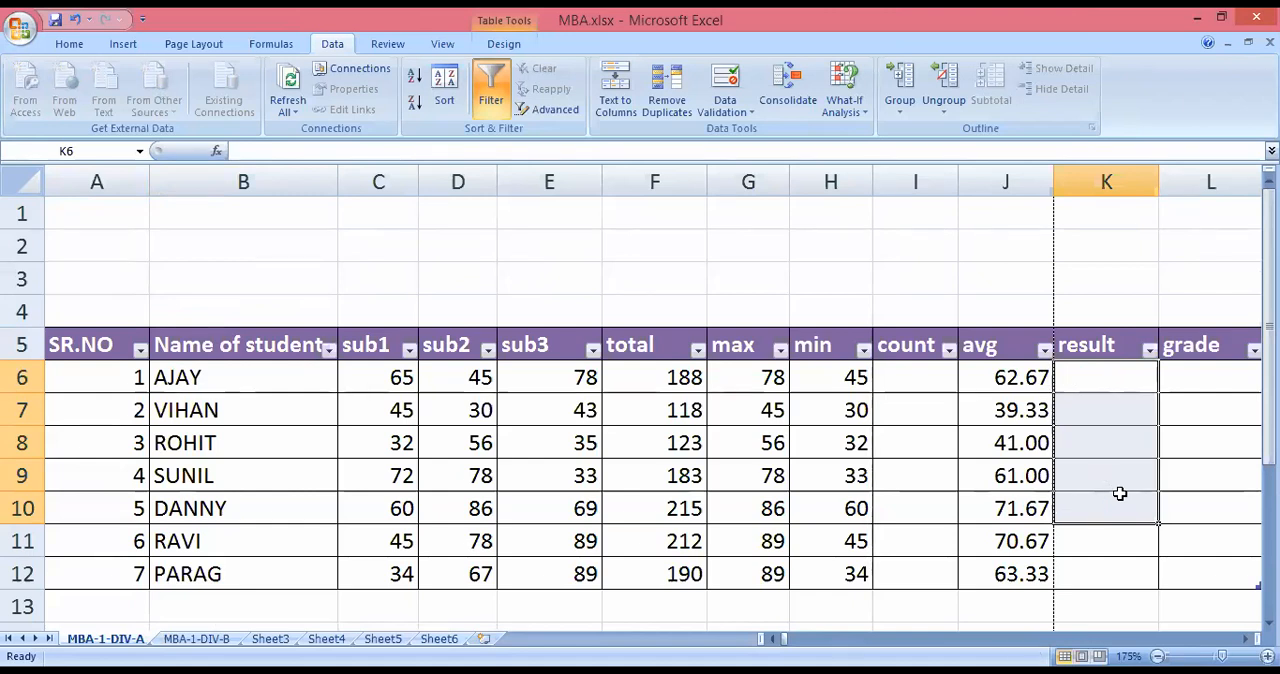
{"action": "left_click", "coordinate": [1094, 568]}
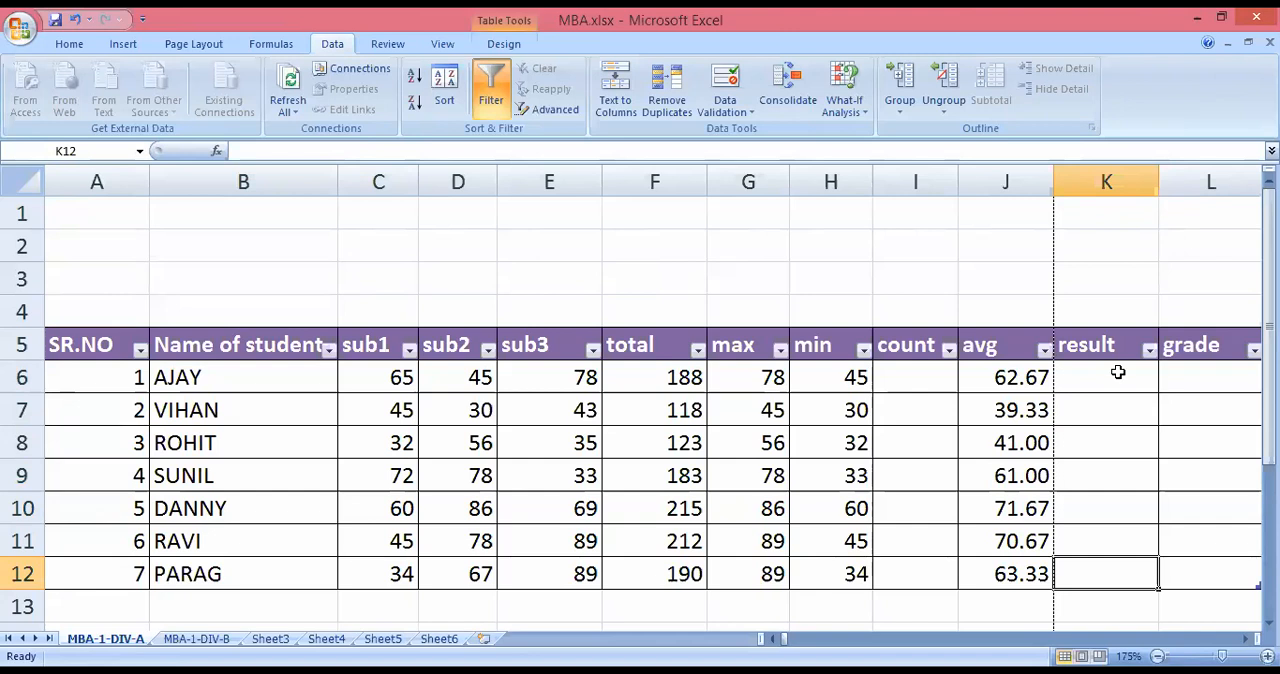
Start a list of conditional functions below the student table with IF in E14 and IF..AND in E15.
{"action": "scroll", "coordinate": [1109, 374], "scroll_direction": "down", "scroll_amount": 4}
{"action": "scroll", "coordinate": [1090, 380], "scroll_direction": "up", "scroll_amount": 1}
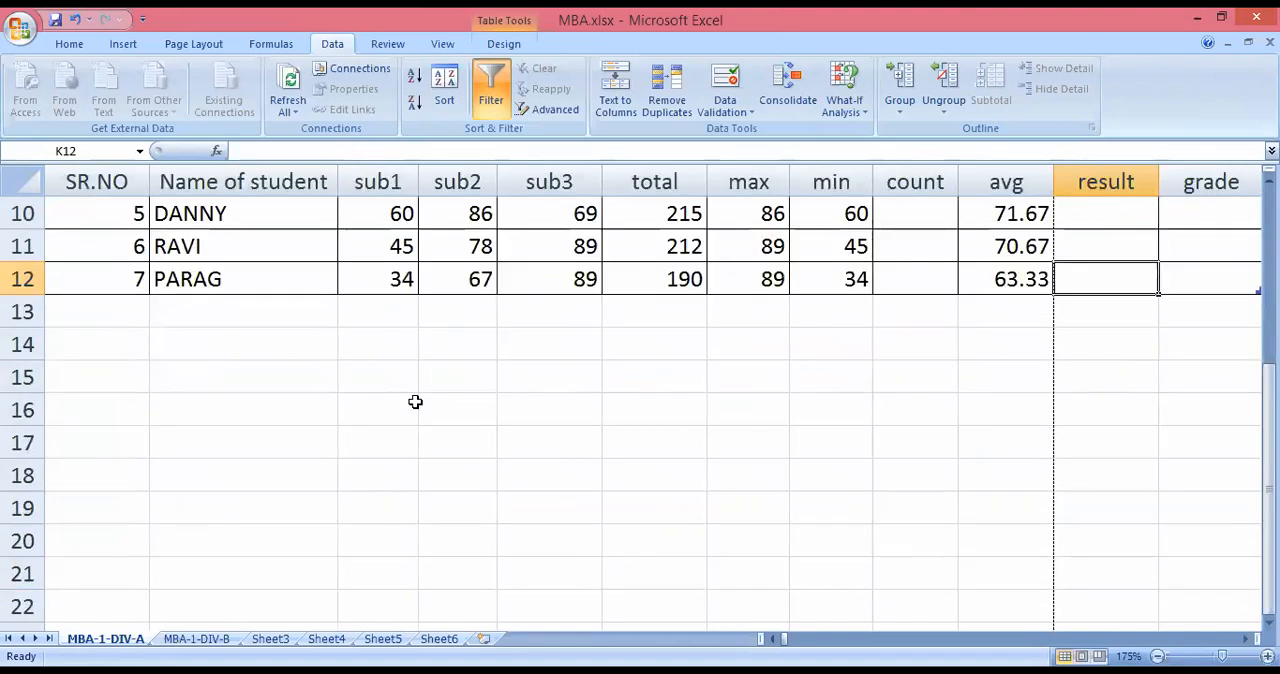
{"action": "left_click", "coordinate": [531, 348]}
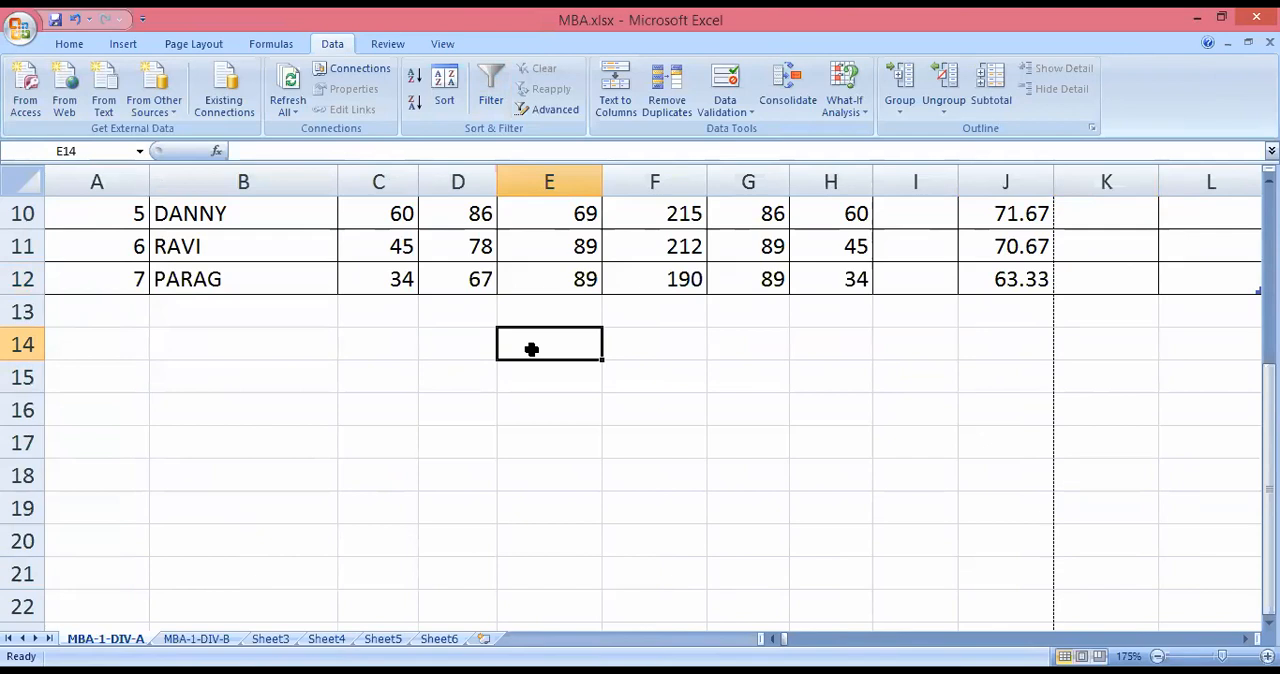
{"action": "type", "text": "IF"}
{"action": "key", "text": "Return"}
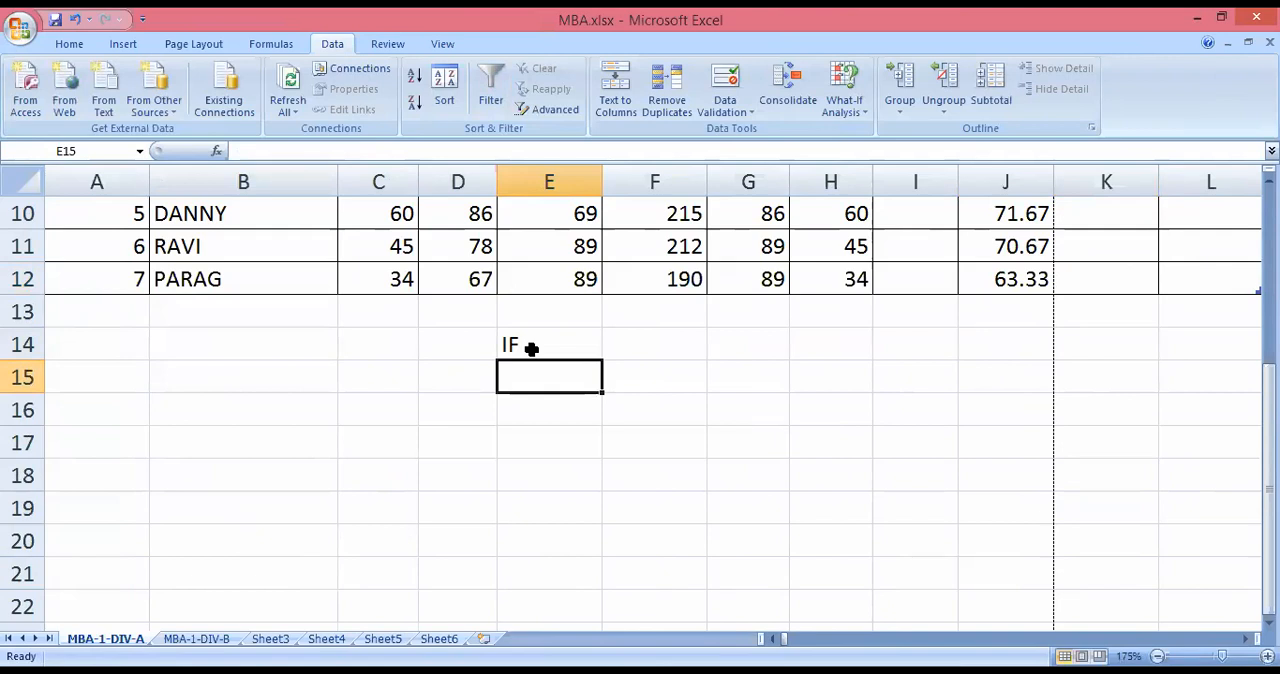
{"action": "type", "text": "IF.."}
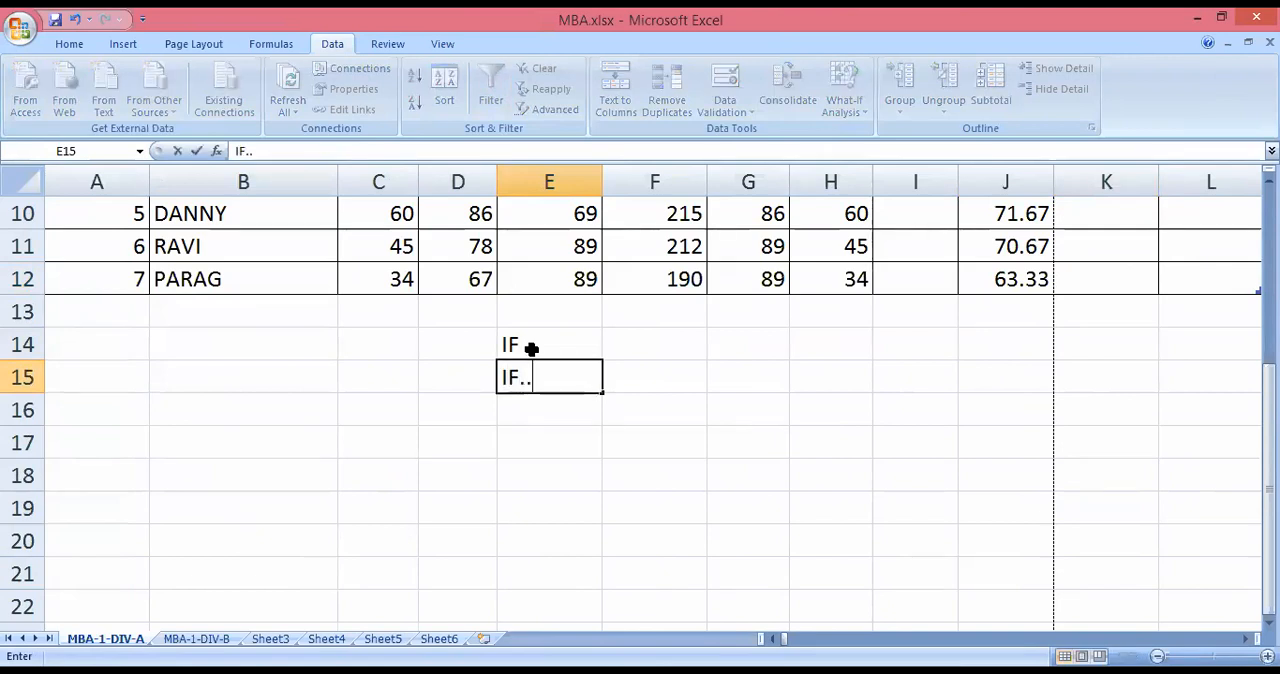
{"action": "type", "text": "AND"}
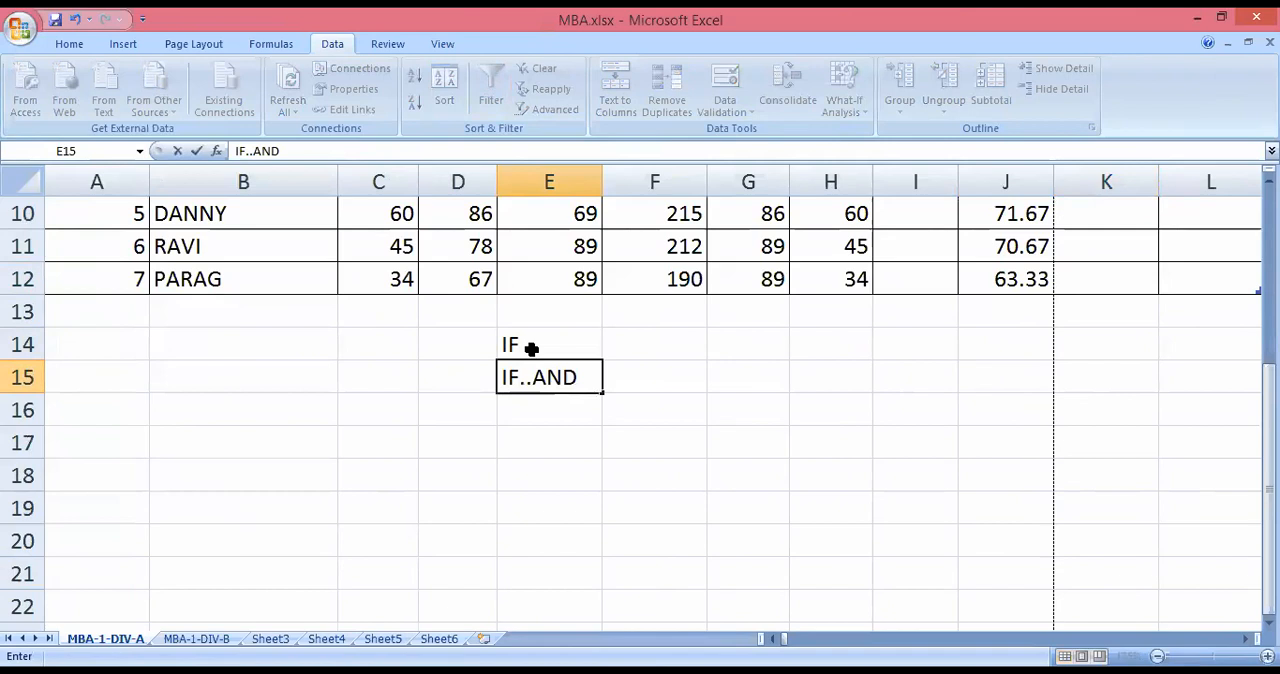
{"action": "key", "text": "Return"}
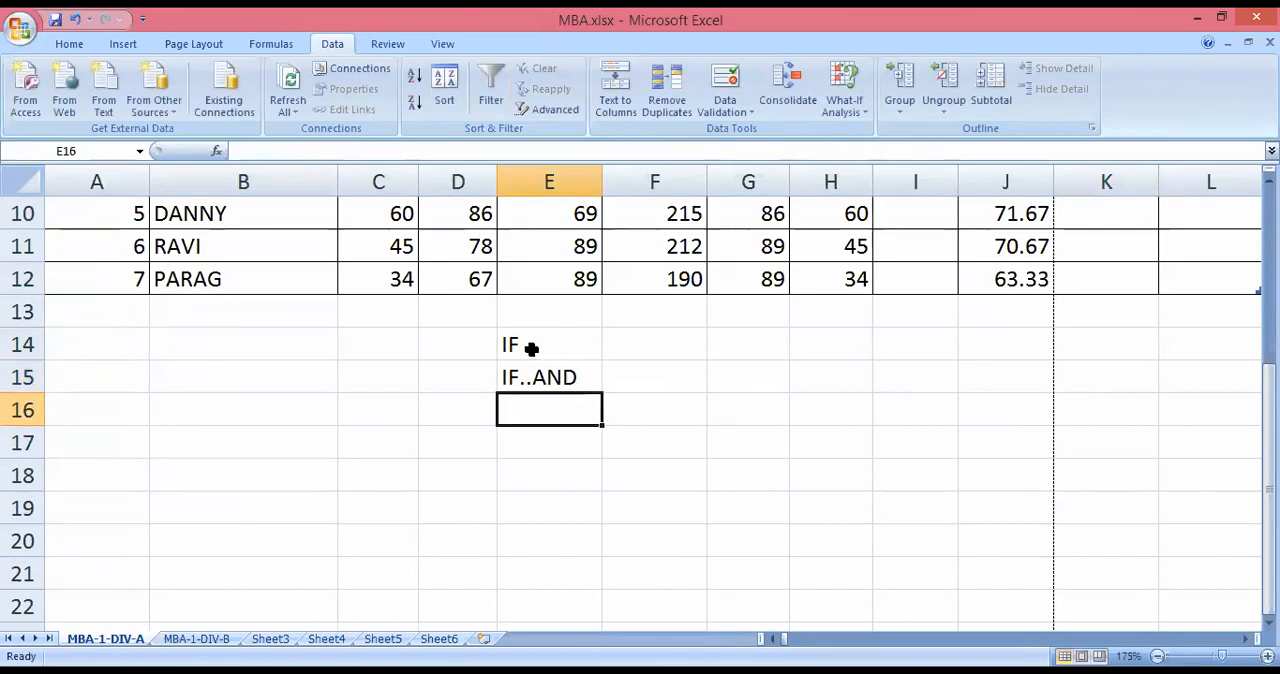
Extend the function list with IF..OR in E16 and IF..IF in E17.
{"action": "type", "text": "IF.."}
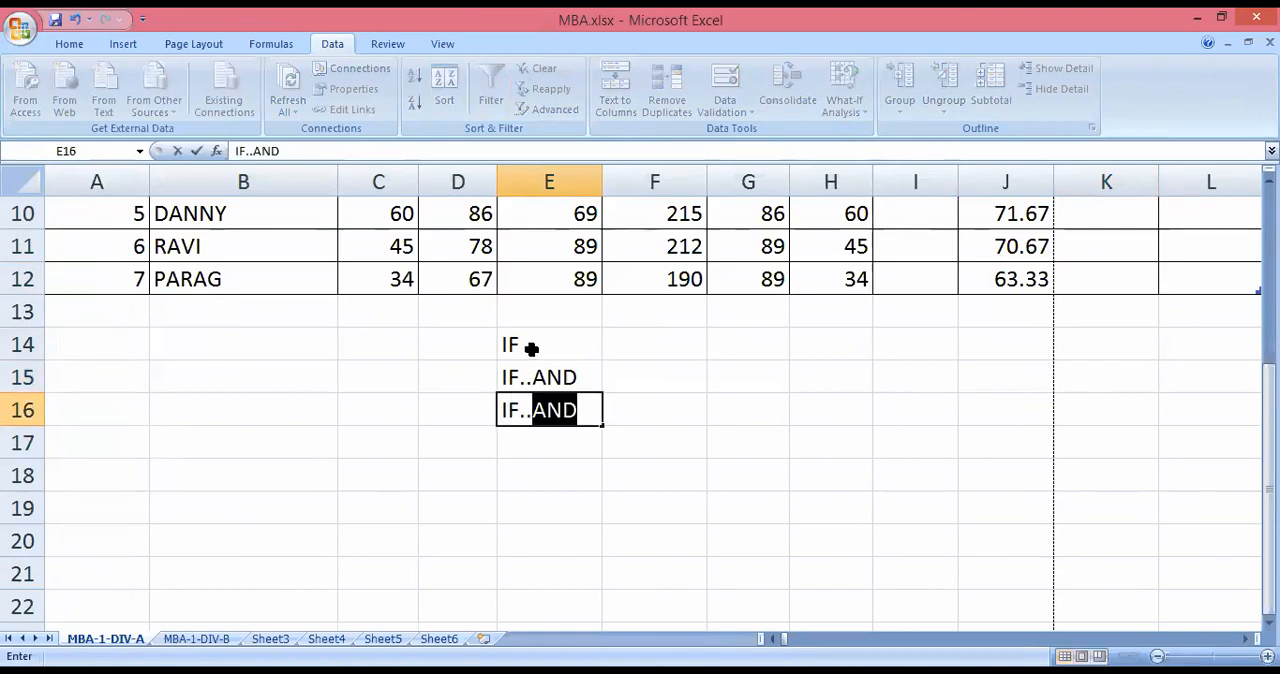
{"action": "type", "text": "OR"}
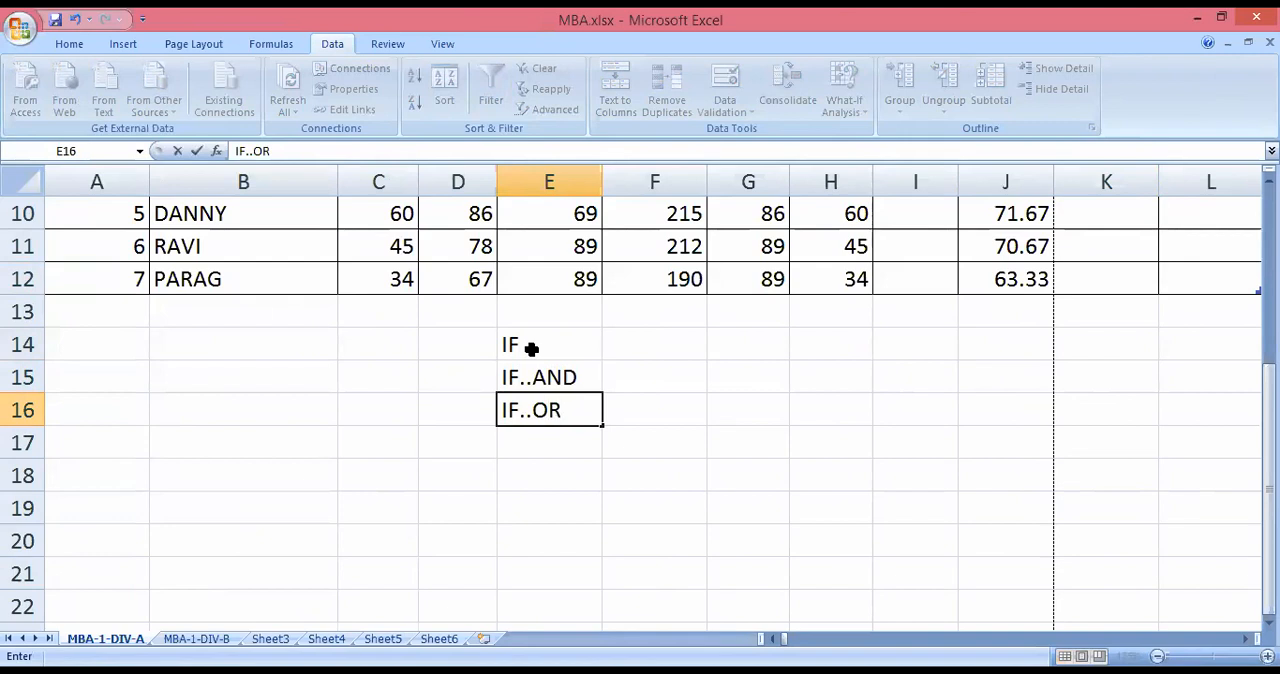
{"action": "key", "text": "Return"}
{"action": "type", "text": "I"}
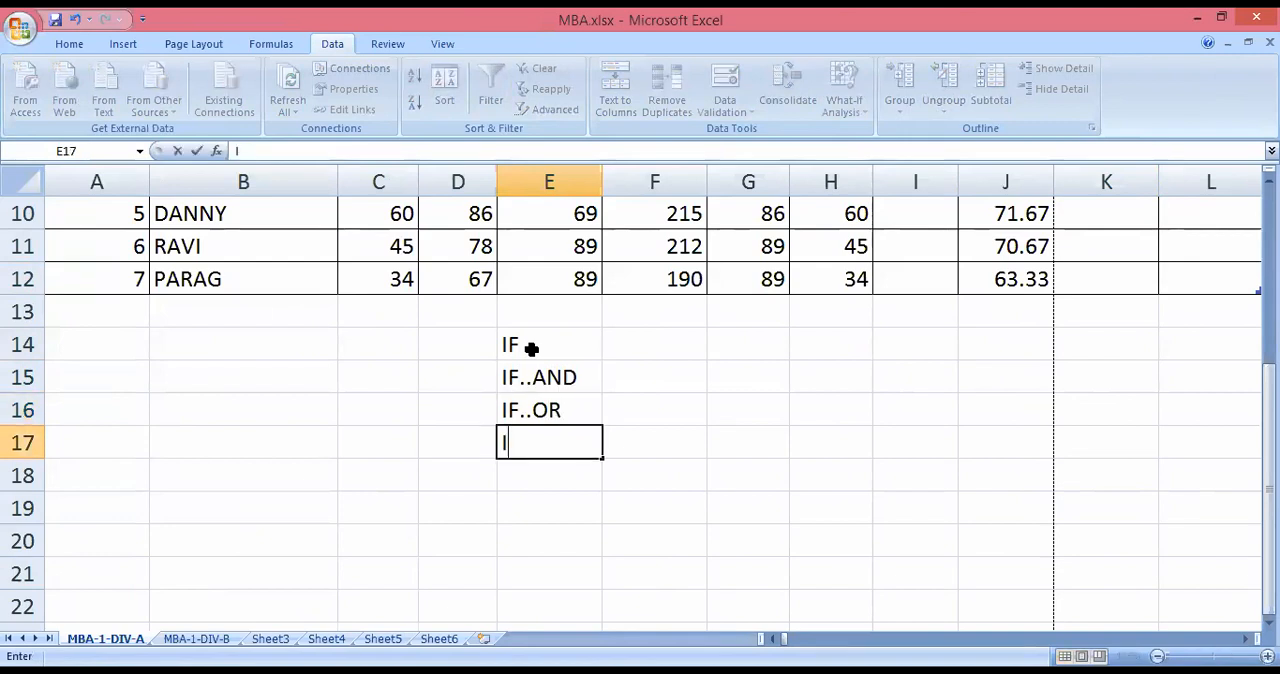
{"action": "type", "text": "F..IF"}
{"action": "left_click", "coordinate": [531, 348]}
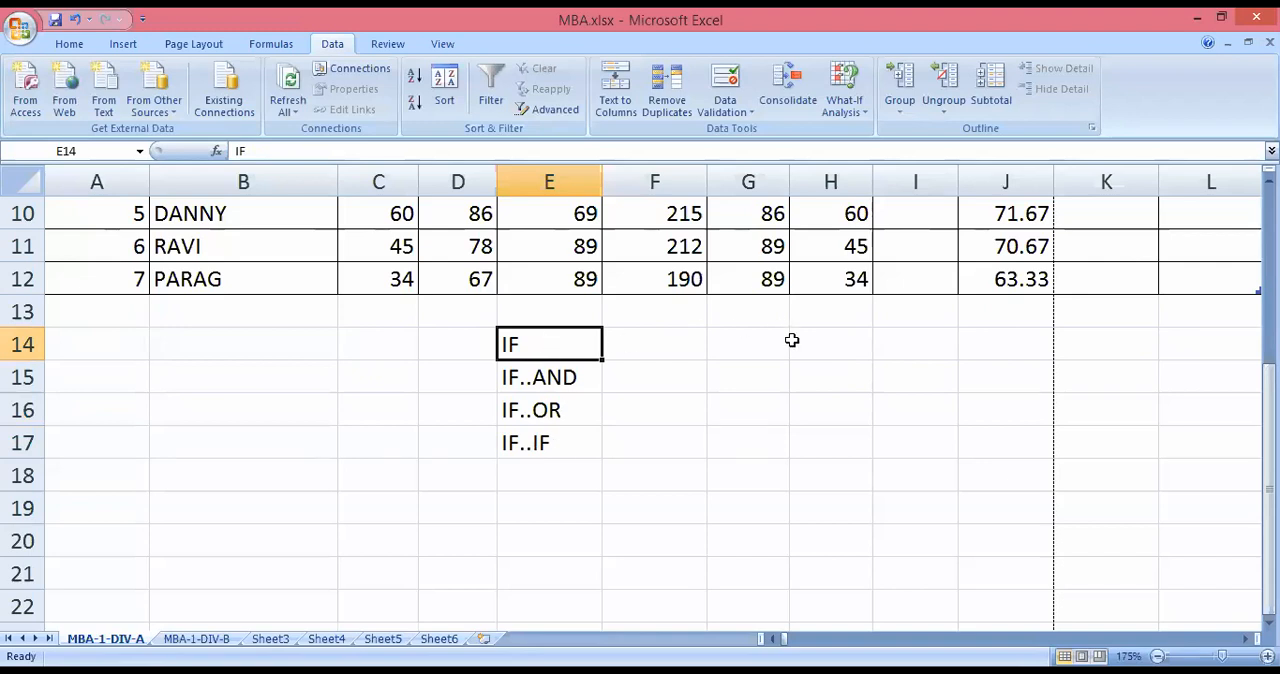
Select K6, the first cell of the result column, and review the function list in E14:E17.
{"action": "scroll", "coordinate": [1143, 390], "scroll_direction": "up", "scroll_amount": 3}
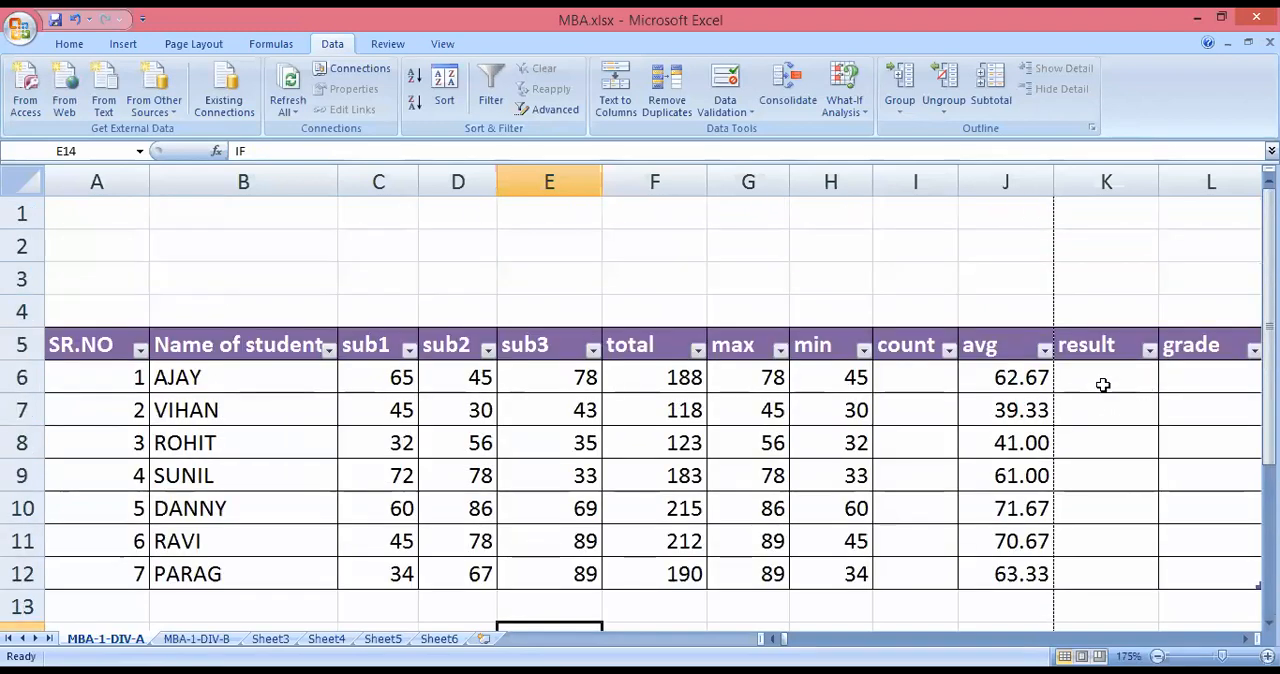
{"action": "left_click", "coordinate": [1103, 385]}
{"action": "scroll", "coordinate": [1103, 385], "scroll_direction": "down", "scroll_amount": 2}
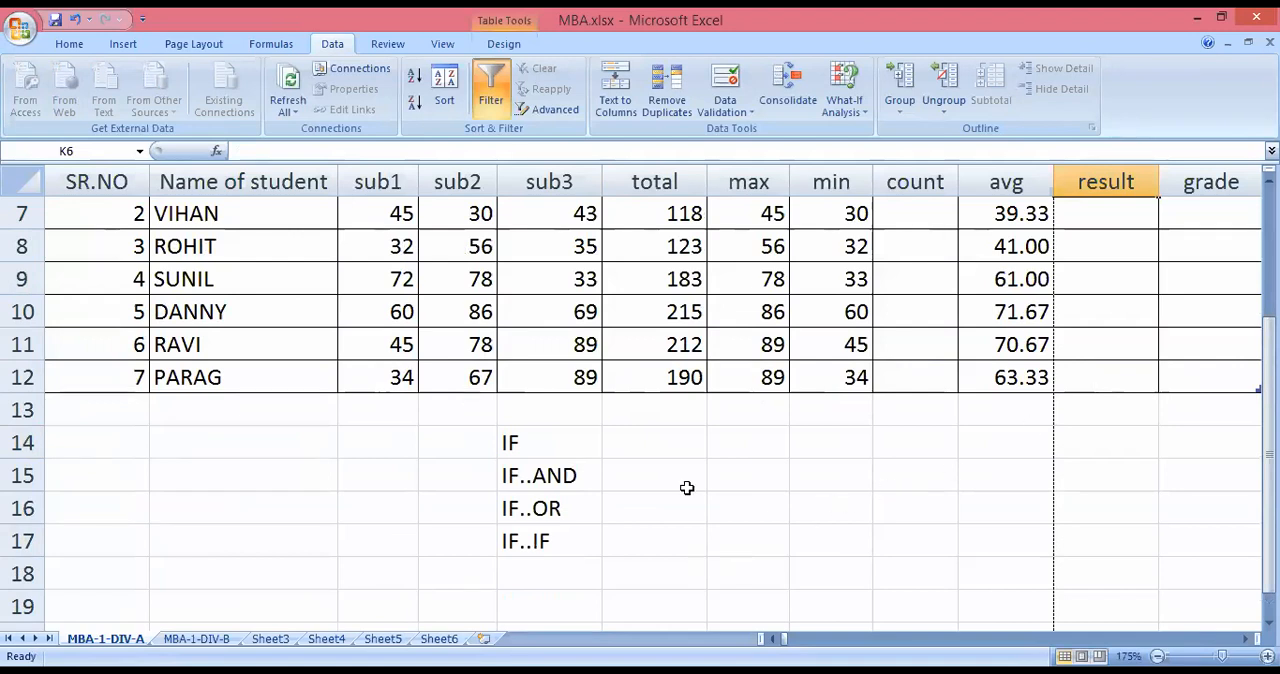
{"action": "scroll", "coordinate": [687, 488], "scroll_direction": "up", "scroll_amount": 3}
{"action": "scroll", "coordinate": [687, 488], "scroll_direction": "down", "scroll_amount": 3}
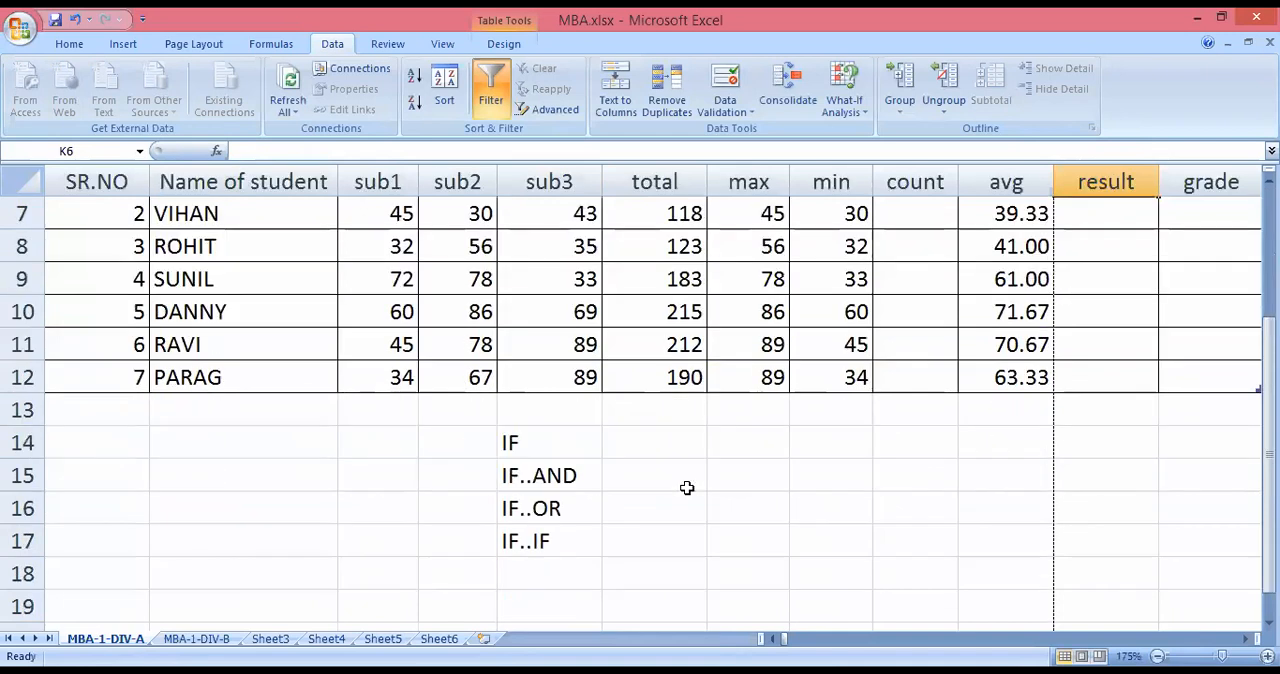